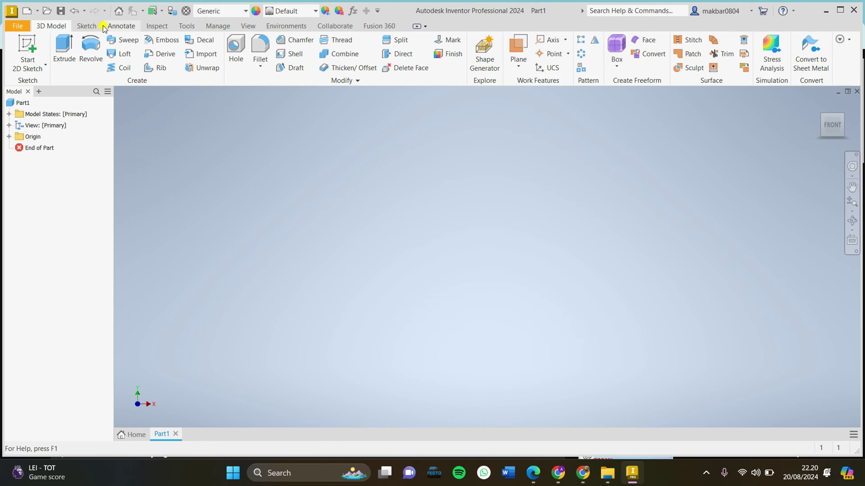
pyautogui.click(113, 26)
pyautogui.click(86, 26)
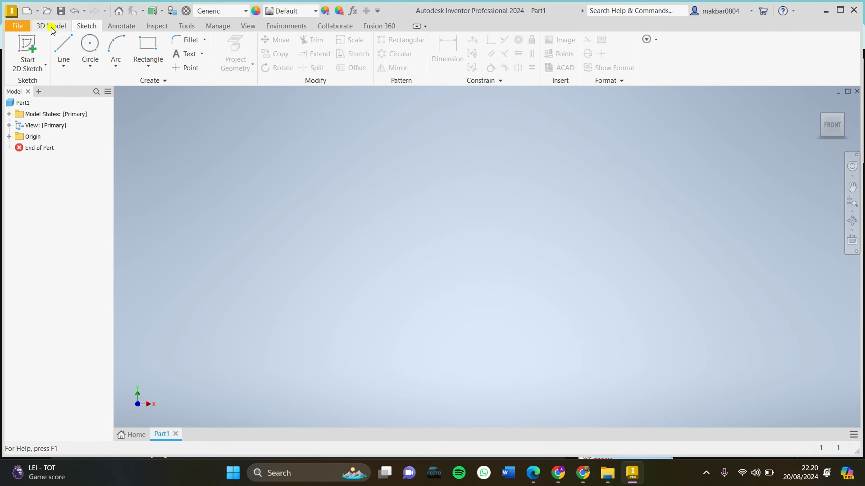
pyautogui.click(52, 27)
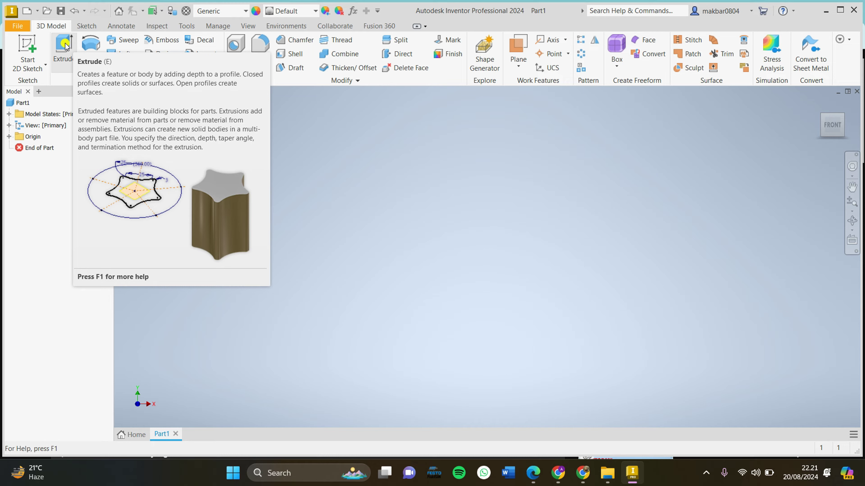
# Step: Sketch a two-point rectangle on the YZ plane with one corner at the origin and finish the sketch
pyautogui.click(64, 46)
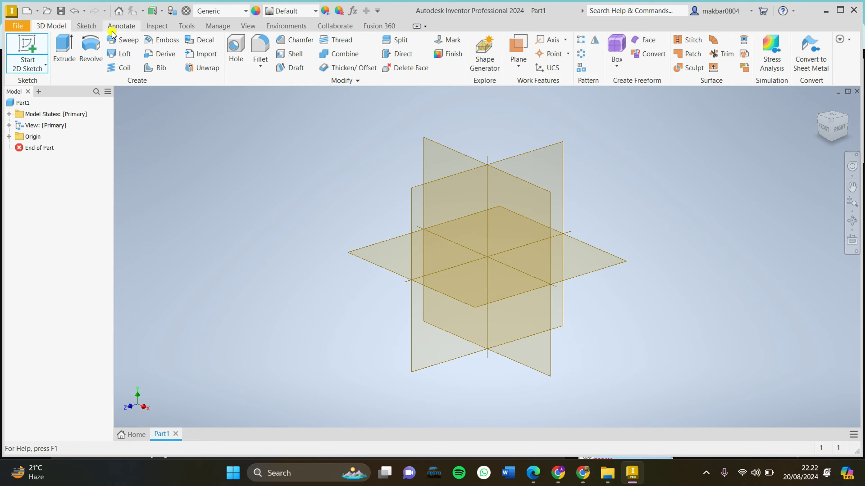
pyautogui.click(86, 26)
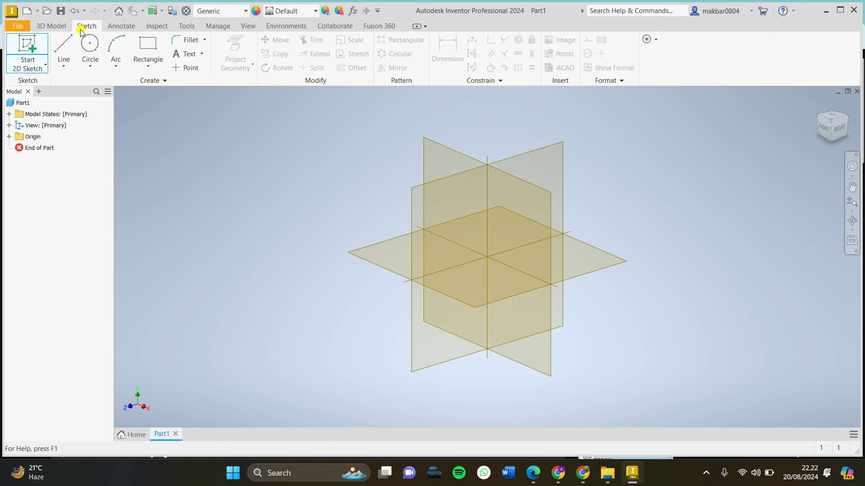
pyautogui.click(148, 47)
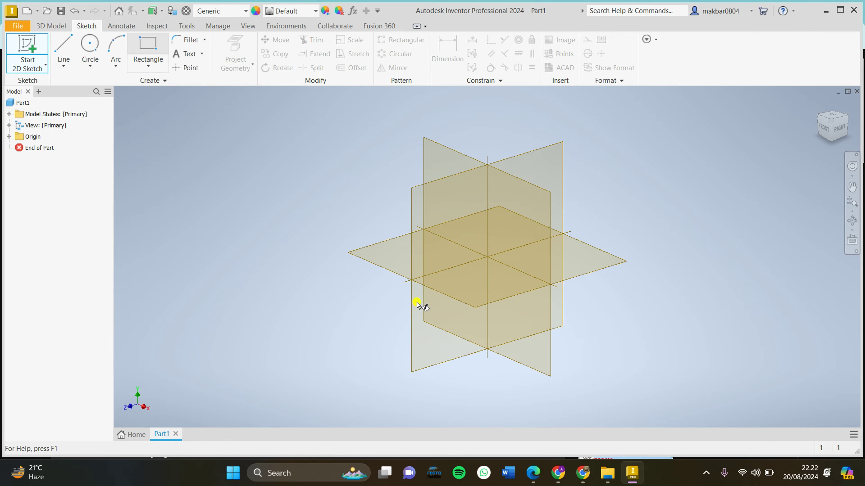
pyautogui.click(435, 195)
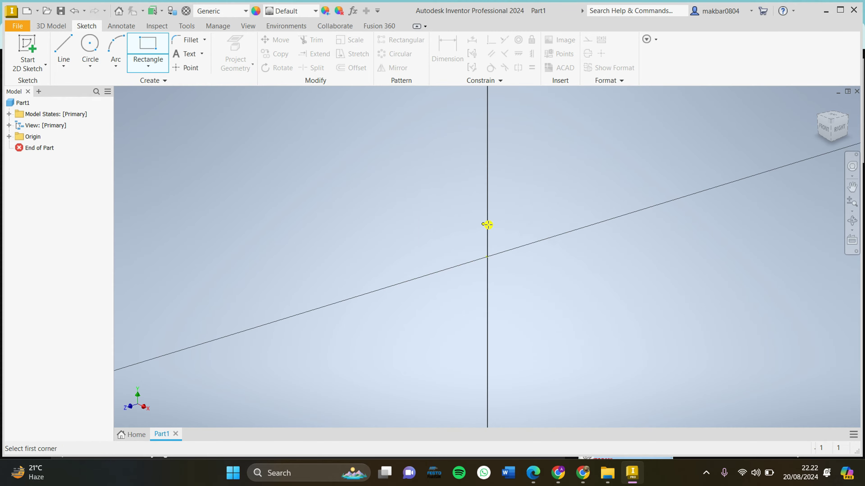
pyautogui.click(487, 257)
pyautogui.click(168, 107)
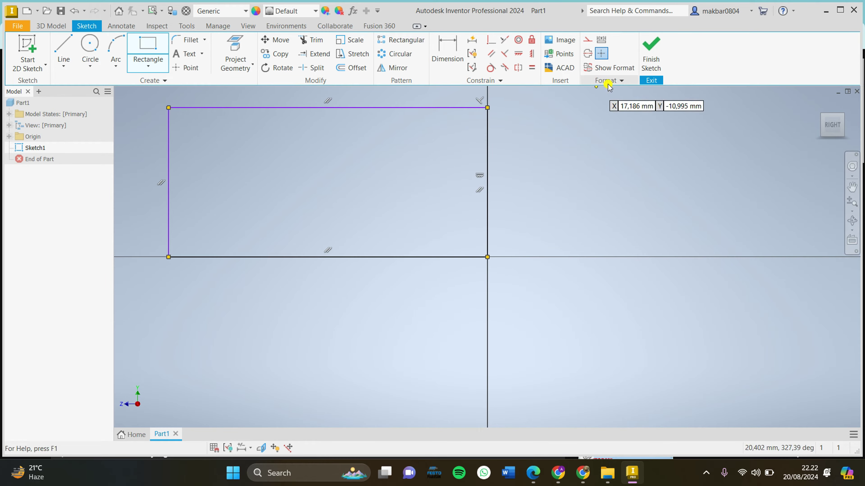
pyautogui.click(644, 52)
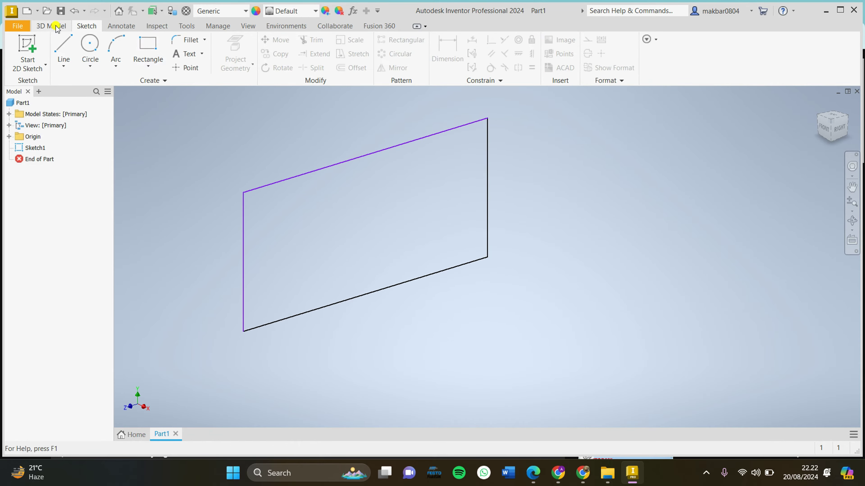
# Step: Extrude the rectangle profile 22.25 mm as a new solid box
pyautogui.click(64, 48)
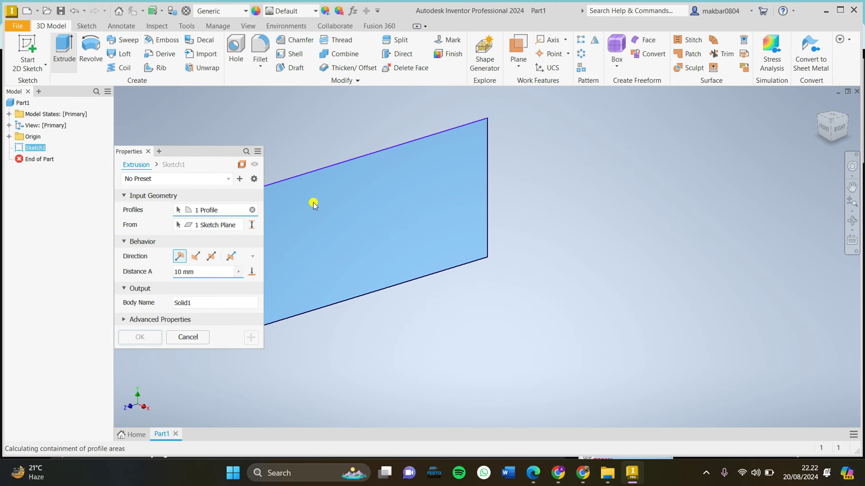
pyautogui.moveTo(345, 147); pyautogui.dragTo(444, 141, button='middle')
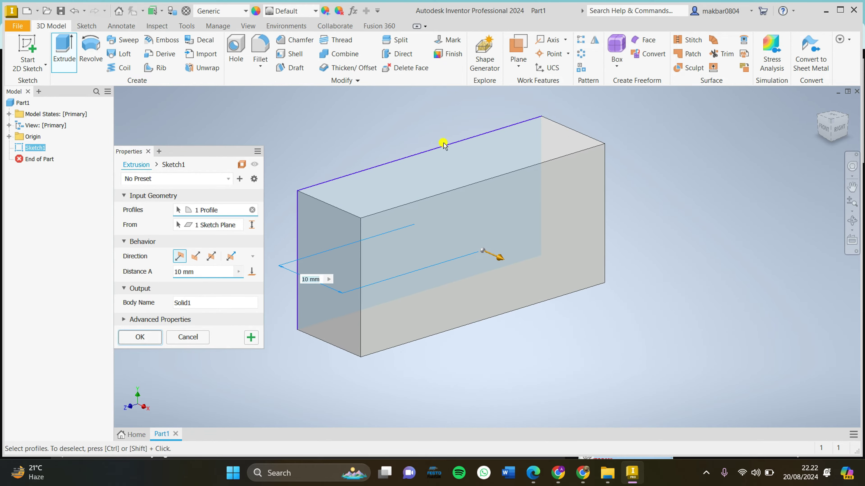
pyautogui.scroll(-3, 572, 239)
pyautogui.scroll(3, 511, 236)
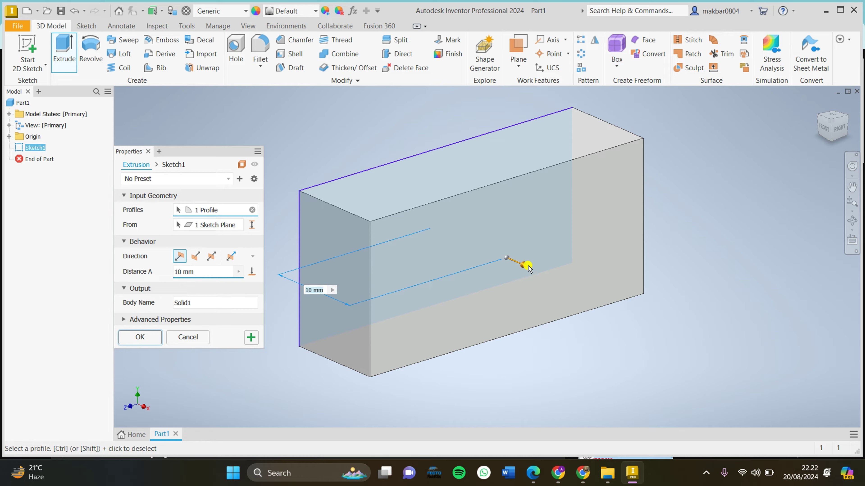
pyautogui.moveTo(524, 266); pyautogui.dragTo(617, 264)
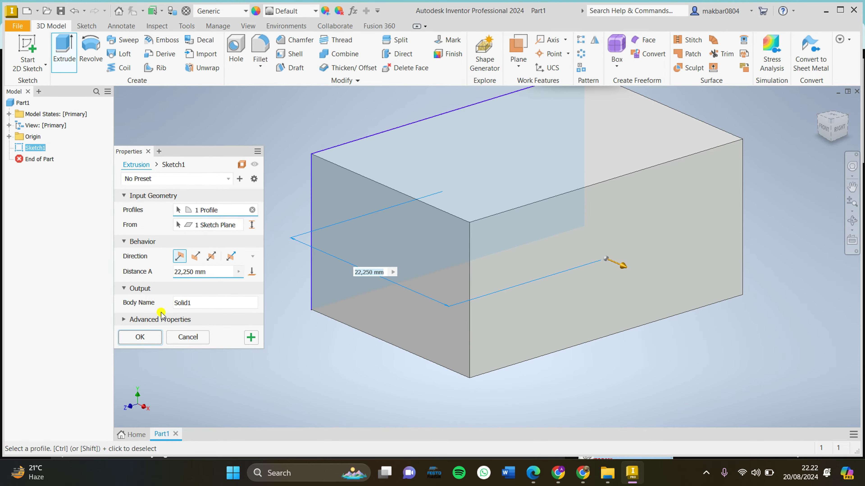
pyautogui.click(136, 333)
pyautogui.scroll(2, 342, 237)
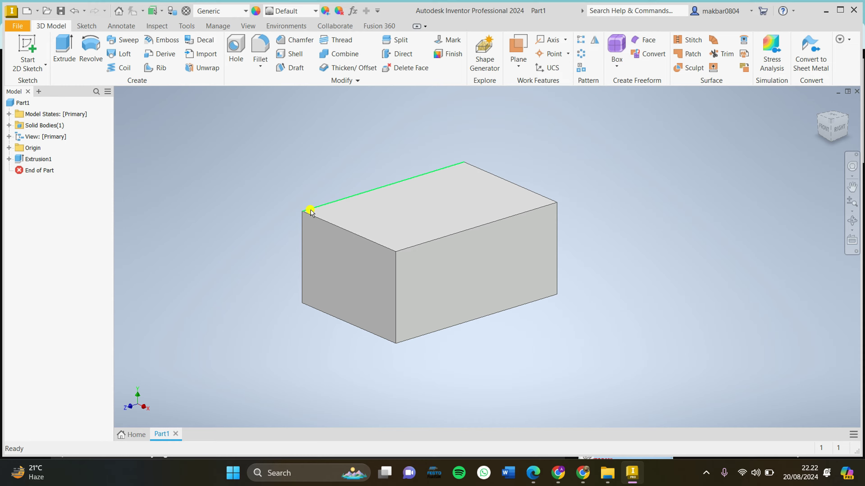
# Step: Delete the box extrusion together with its consumed sketch
pyautogui.moveTo(224, 138); pyautogui.dragTo(639, 381)
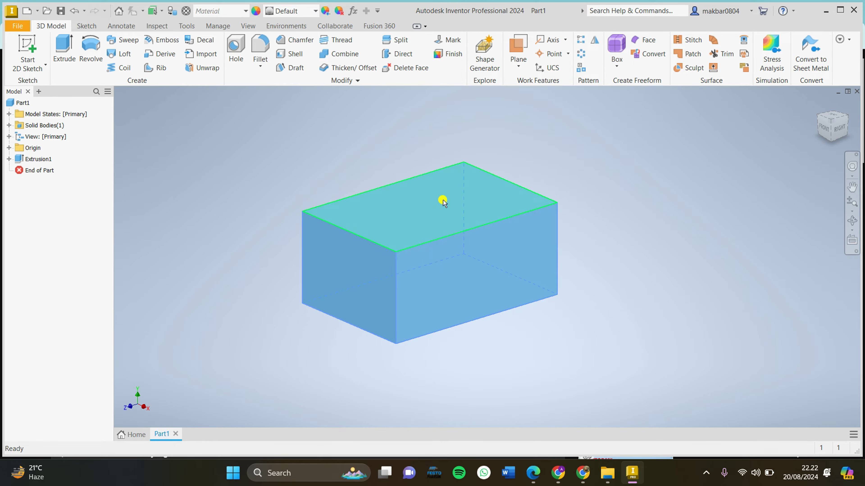
pyautogui.rightClick(39, 159)
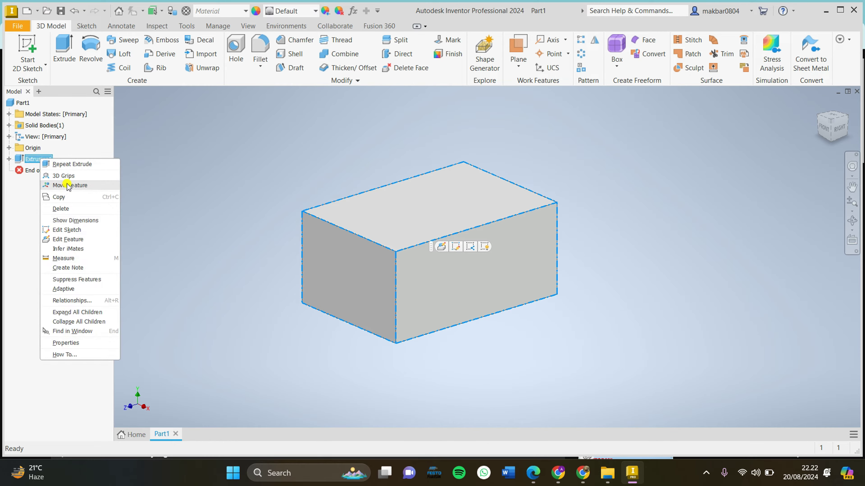
pyautogui.click(70, 208)
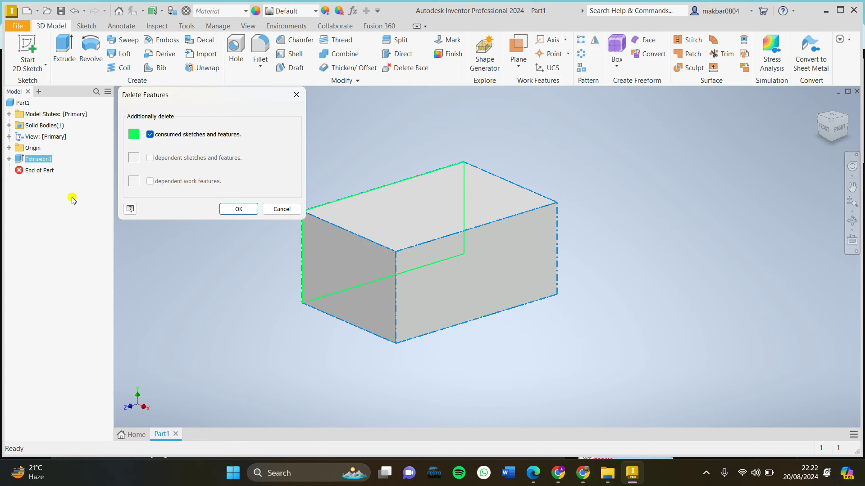
pyautogui.click(238, 208)
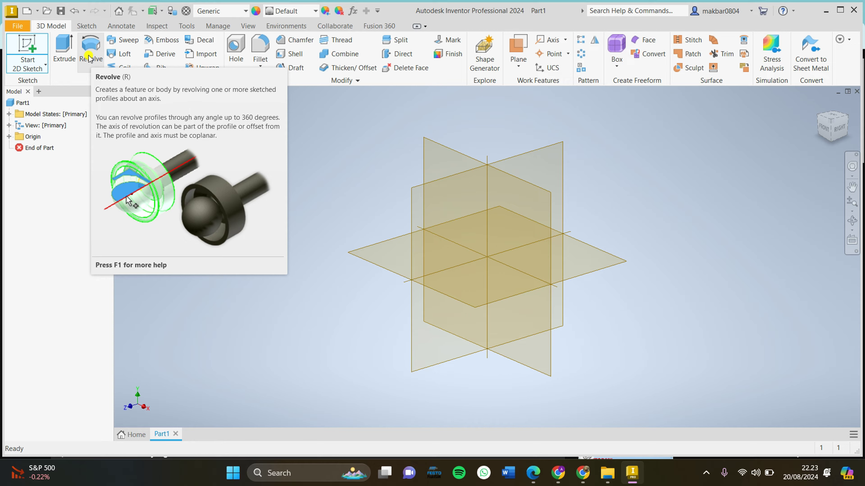
# Step: Start a Revolve with a new sketch on the YZ plane, and draw a vertical line up from the origin followed by a horizontal line
pyautogui.click(89, 57)
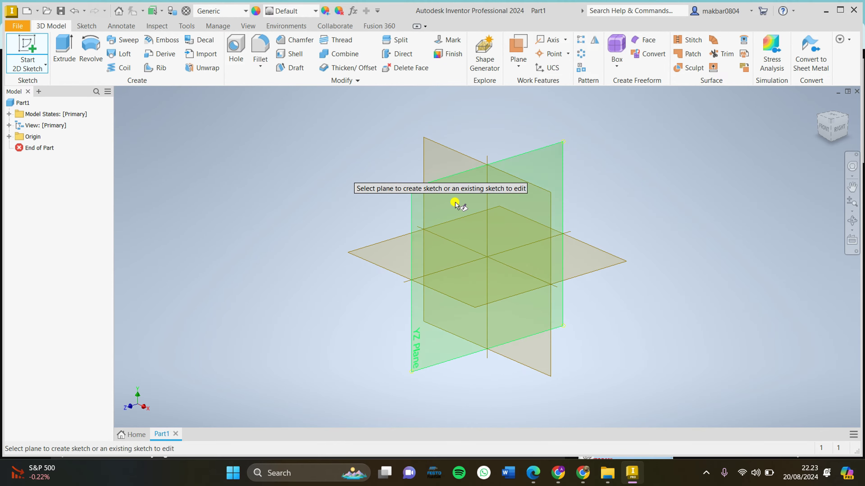
pyautogui.click(458, 202)
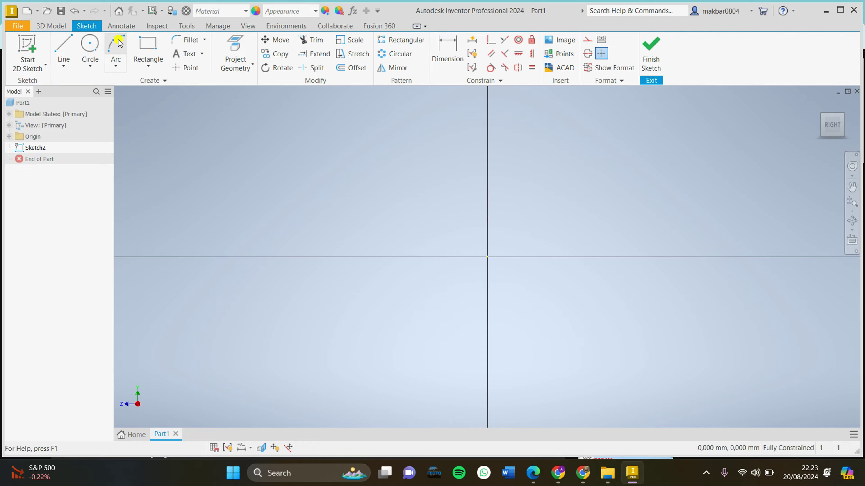
pyautogui.click(63, 46)
pyautogui.click(485, 256)
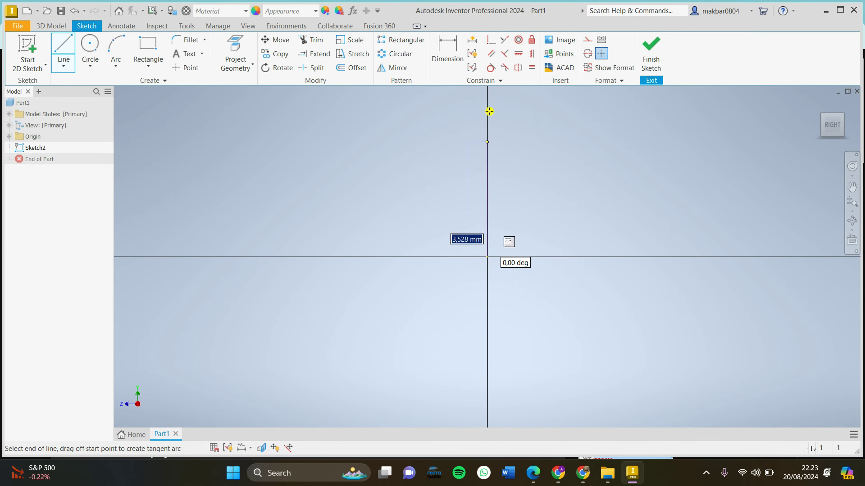
pyautogui.click(489, 99)
pyautogui.moveTo(546, 131); pyautogui.dragTo(395, 244, button='middle')
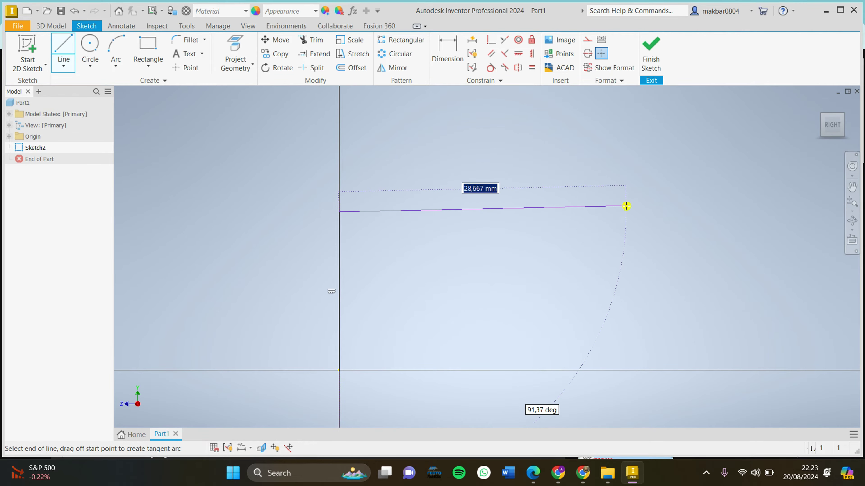
pyautogui.click(642, 210)
# Step: Continue the line profile with an upward slanted segment, a horizontal segment and a near-vertical drop of about 11 mm
pyautogui.moveTo(633, 212); pyautogui.dragTo(404, 266, button='middle')
pyautogui.click(627, 161)
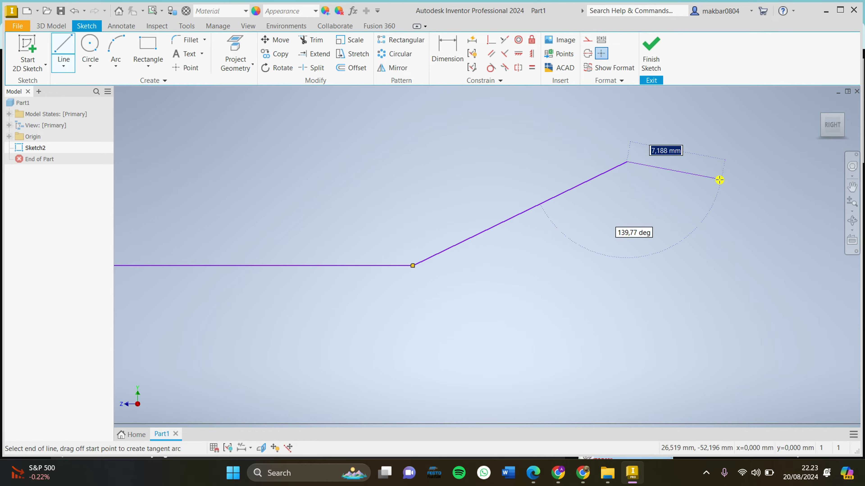
pyautogui.moveTo(720, 180); pyautogui.dragTo(314, 241, button='middle')
pyautogui.click(533, 241)
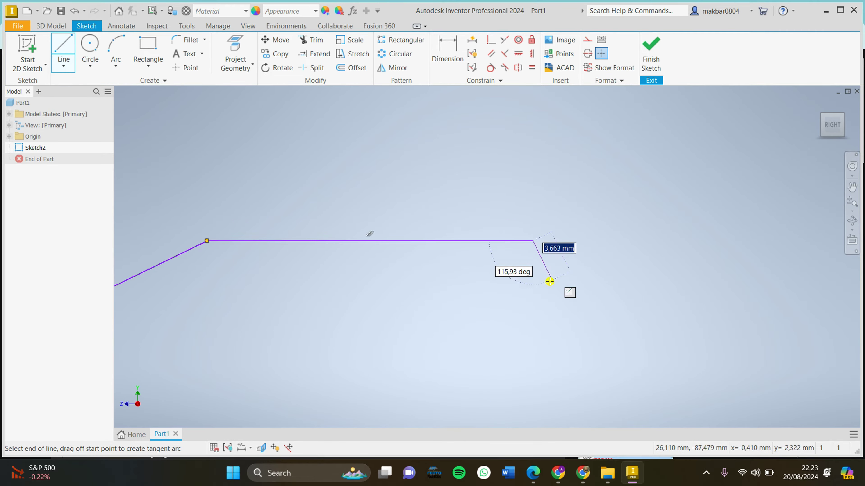
pyautogui.click(529, 350)
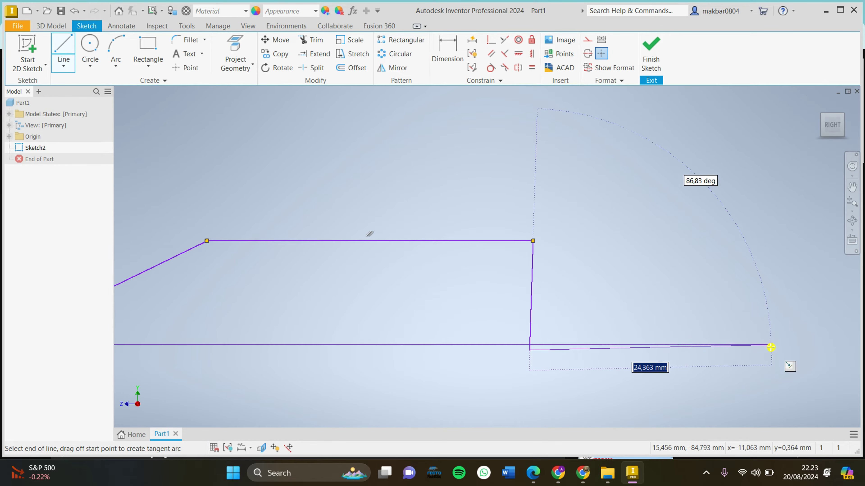
# Step: Extend the profile from the foot of the drop with a horizontal segment and an upward slanted segment
pyautogui.click(774, 350)
pyautogui.moveTo(807, 295); pyautogui.dragTo(573, 346, button='middle')
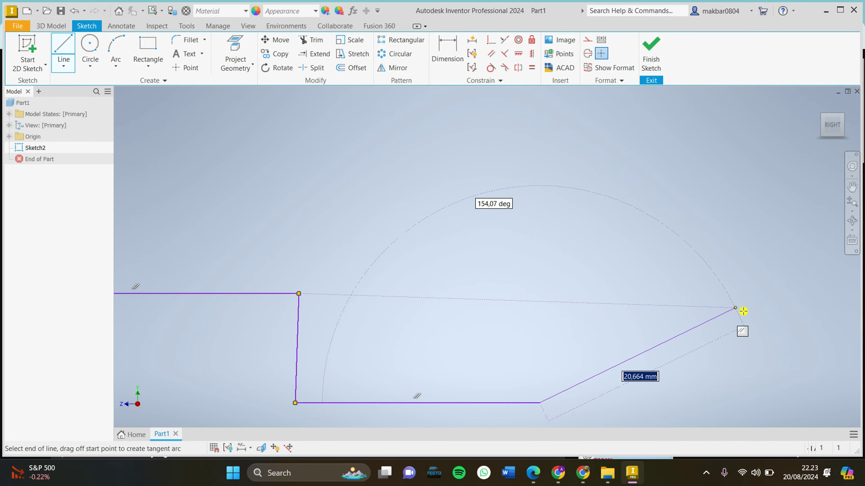
pyautogui.click(764, 308)
pyautogui.moveTo(770, 350); pyautogui.dragTo(771, 270, button='middle')
pyautogui.scroll(3, 768, 307)
pyautogui.scroll(-6, 763, 325)
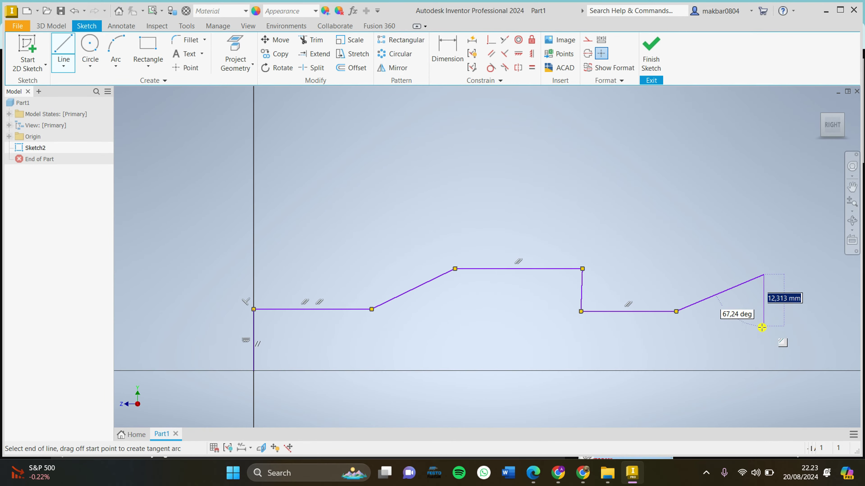
# Step: Close the profile with a vertical line about 25 mm down to the horizontal axis and a line back to the origin, then finish the sketch
pyautogui.click(766, 370)
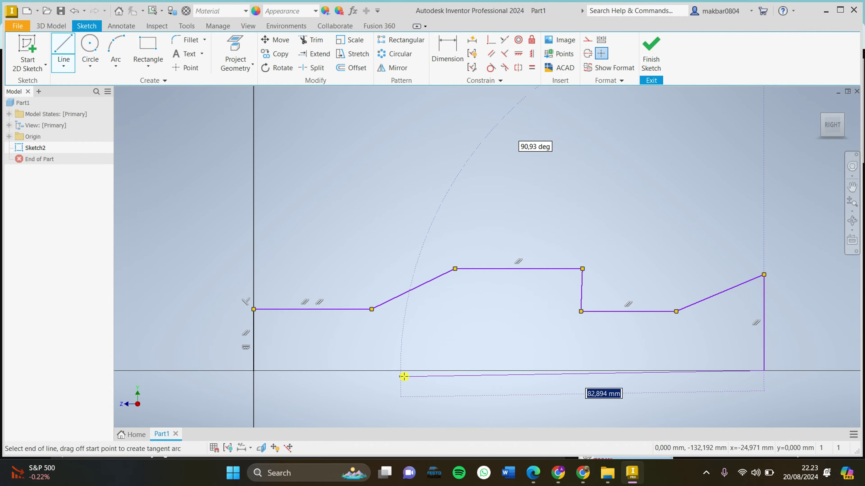
pyautogui.click(254, 371)
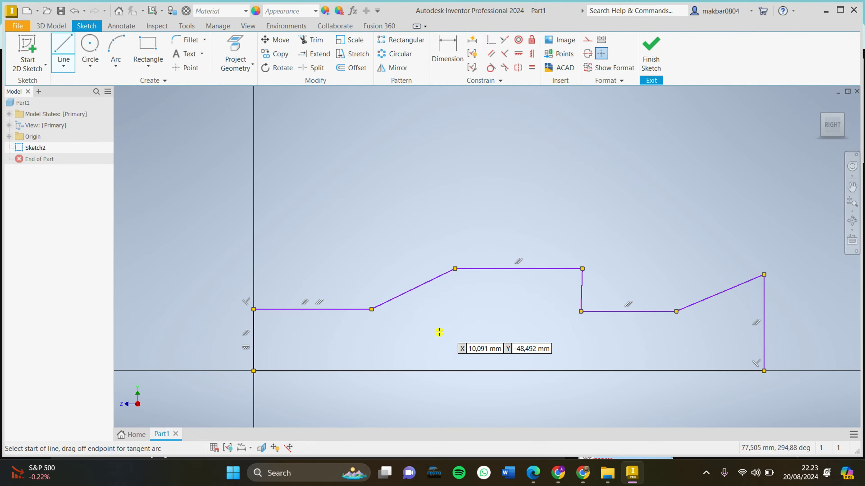
pyautogui.click(651, 51)
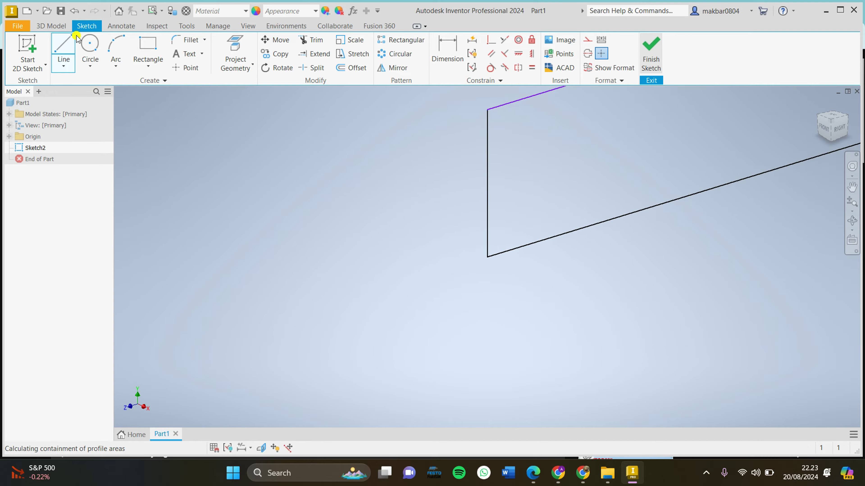
# Step: Set the profile's long bottom line as the revolve axis
pyautogui.moveTo(504, 187); pyautogui.dragTo(409, 336, button='middle')
pyautogui.scroll(-5, 549, 266)
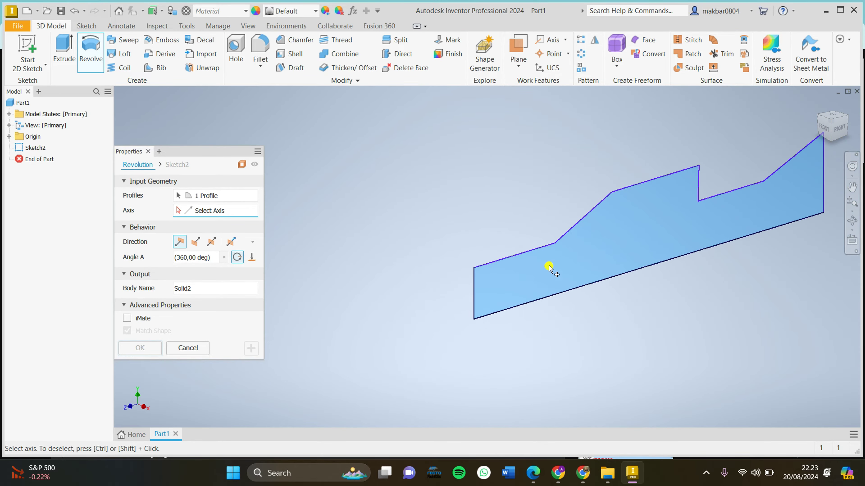
pyautogui.moveTo(617, 255); pyautogui.dragTo(383, 261, button='middle')
pyautogui.moveTo(475, 249); pyautogui.dragTo(534, 243, button='middle')
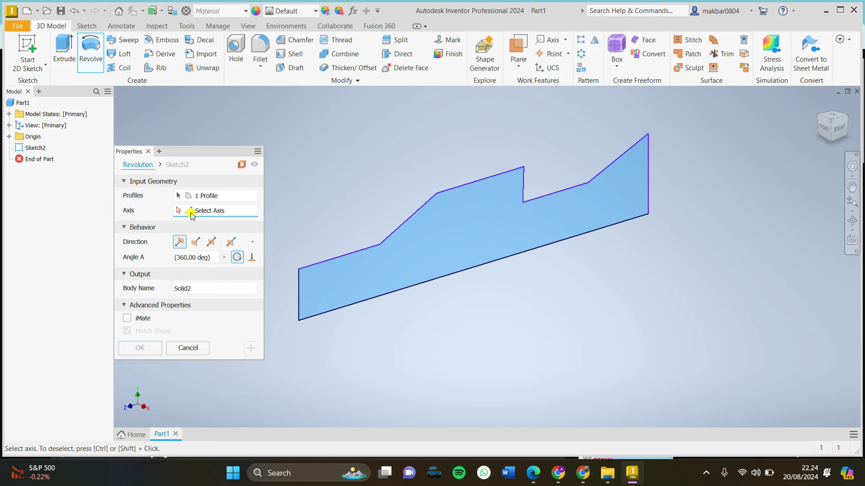
pyautogui.click(470, 270)
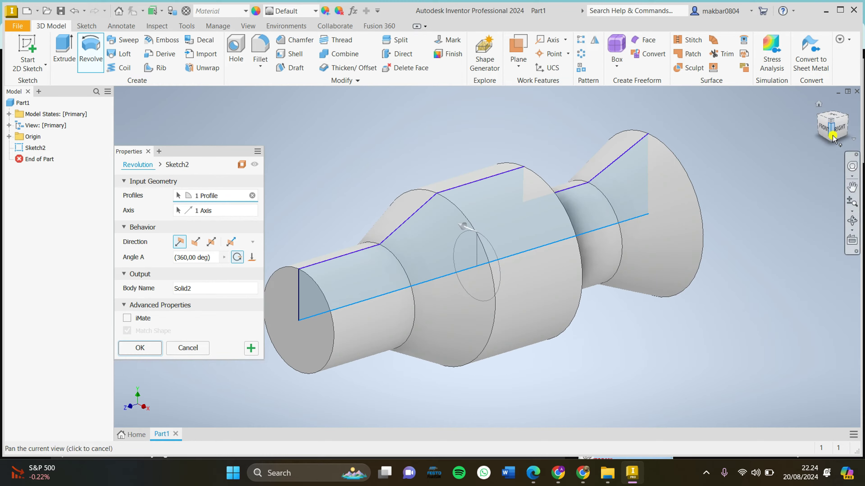
# Step: Try the symmetric, asymmetric, default and flipped directions at 180 degrees, and complete the revolve as a full 360-degree solid
pyautogui.click(841, 126)
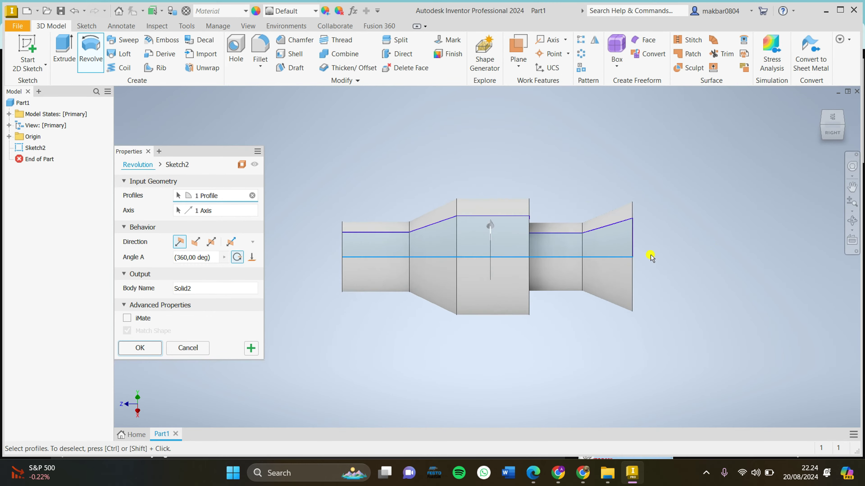
pyautogui.click(841, 127)
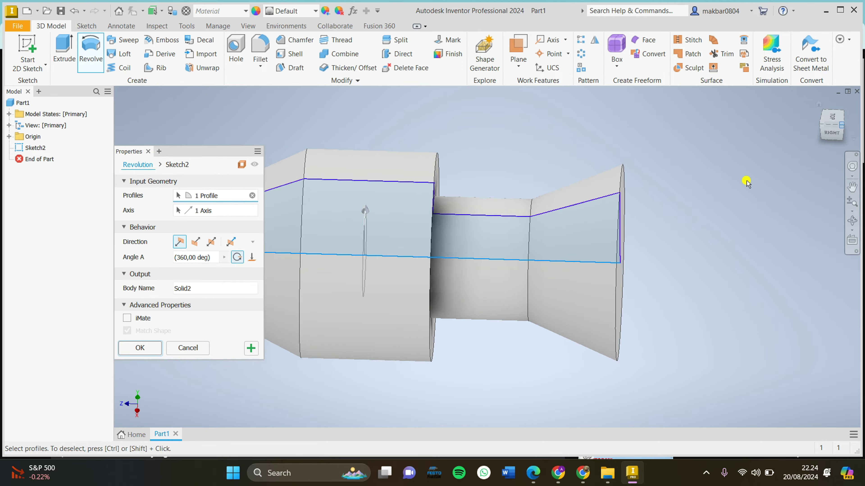
pyautogui.scroll(3, 578, 266)
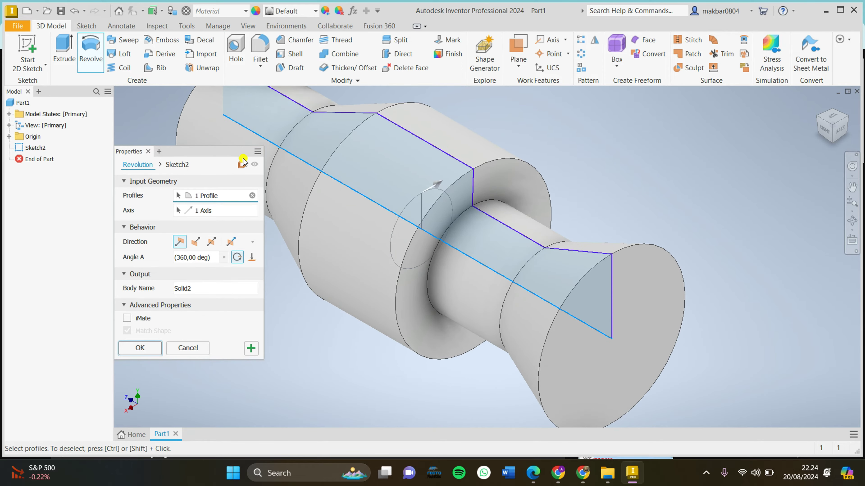
pyautogui.scroll(-3, 401, 247)
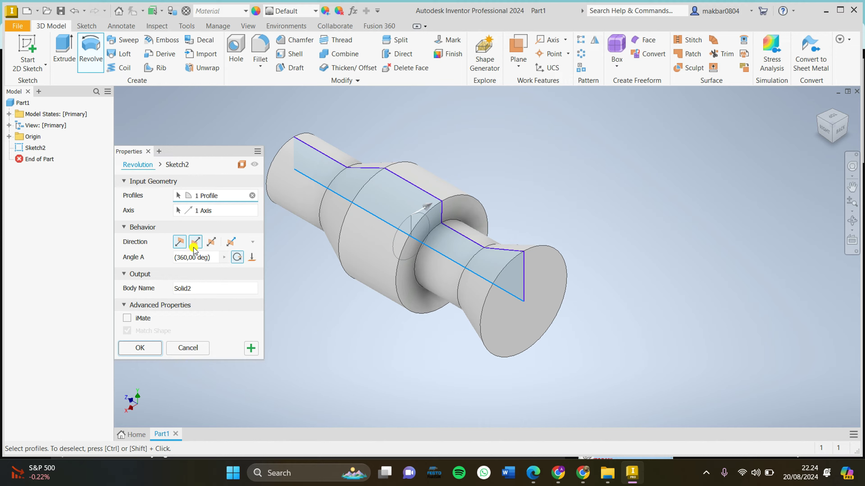
pyautogui.click(211, 242)
pyautogui.click(230, 242)
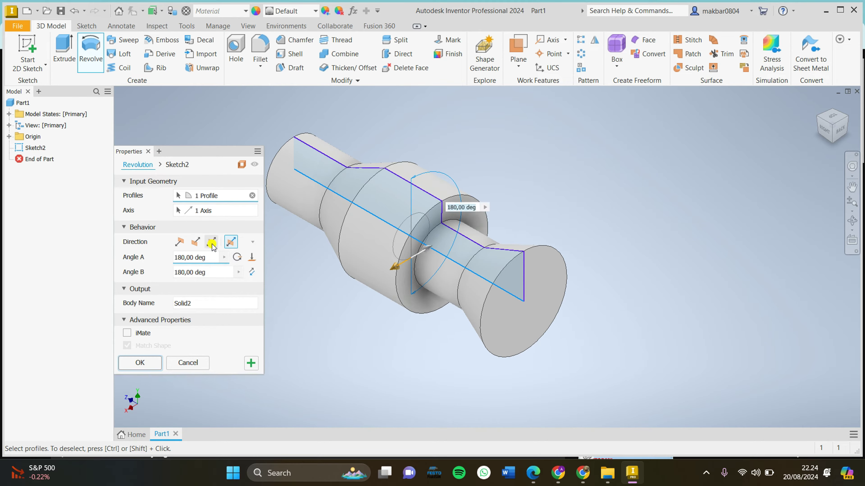
pyautogui.click(180, 242)
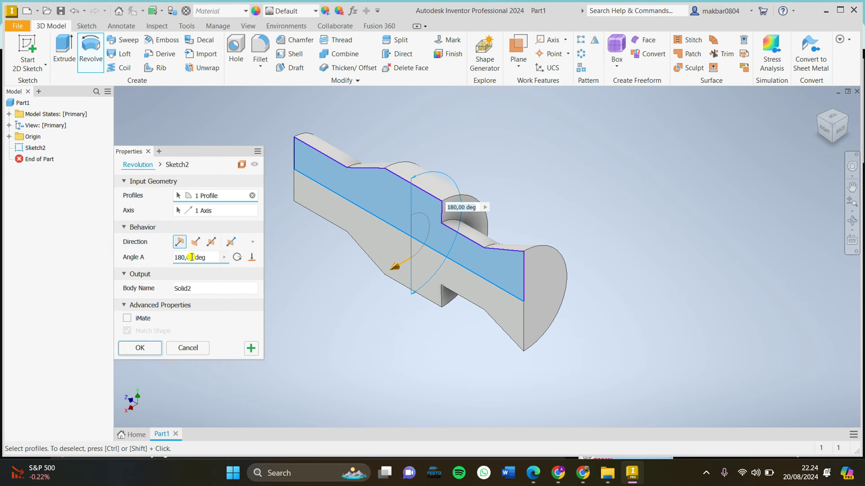
pyautogui.click(196, 242)
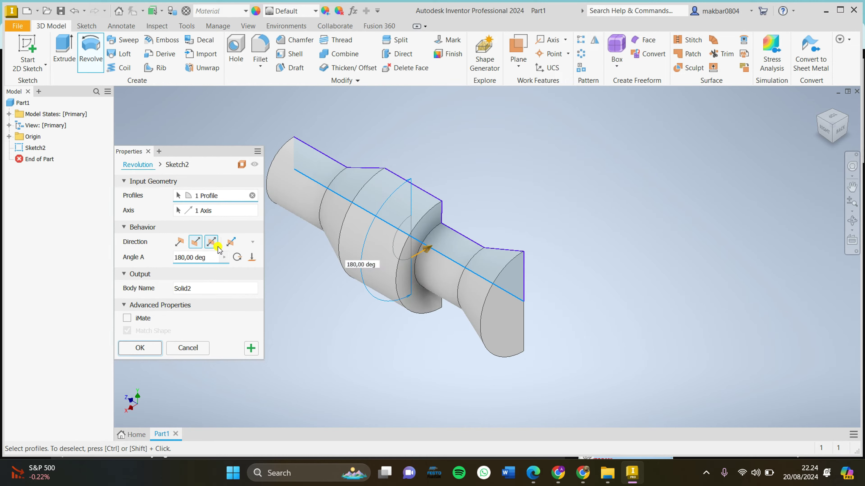
pyautogui.click(179, 242)
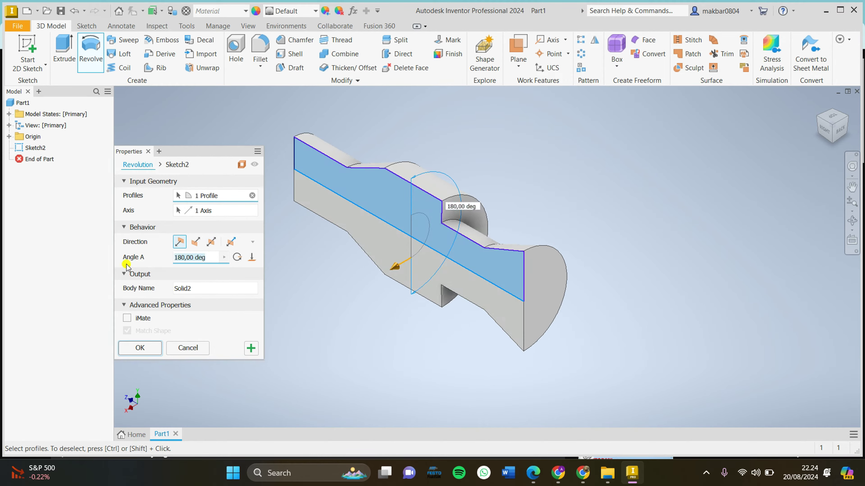
pyautogui.click(135, 348)
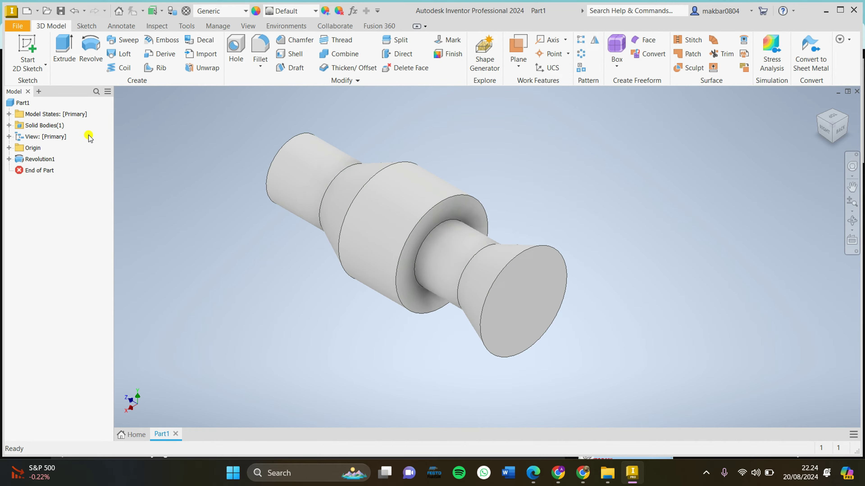
# Step: Delete the revolved shaft feature together with its sketch
pyautogui.click(46, 161)
pyautogui.rightClick(41, 162)
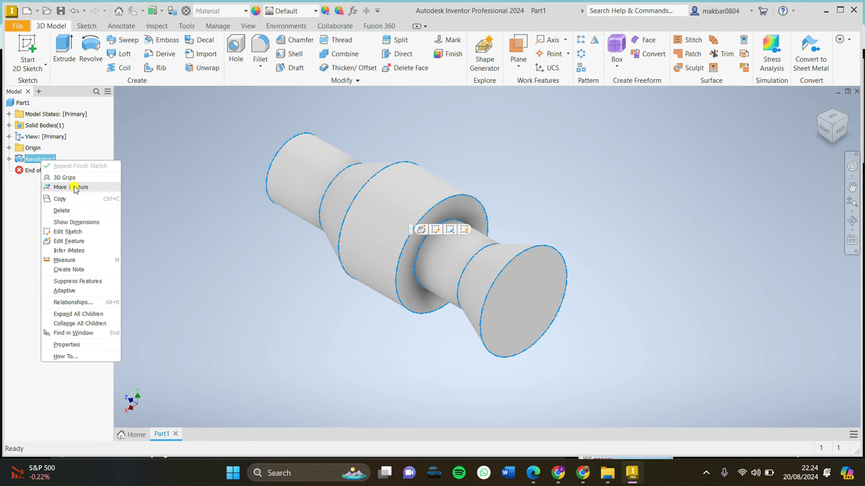
pyautogui.click(76, 212)
pyautogui.click(236, 207)
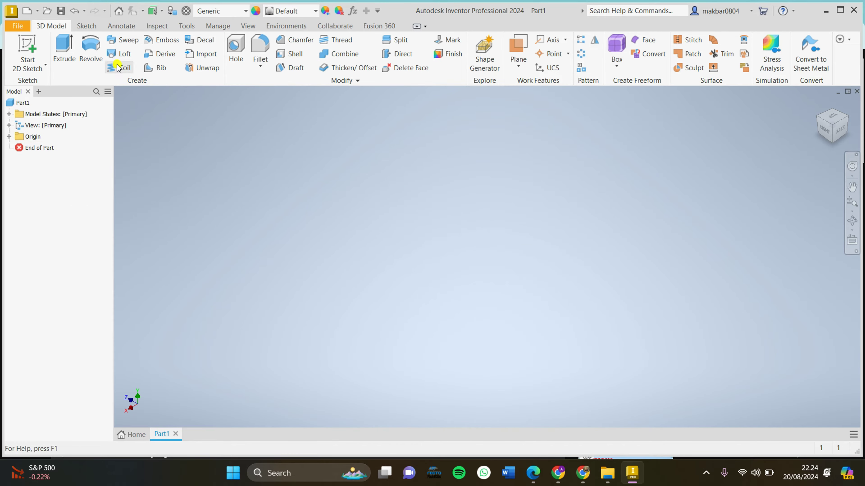
# Step: Sketch a circle about 62.5 mm in diameter centred on the origin in a new YZ-plane sketch, and finish the sketch
pyautogui.click(27, 52)
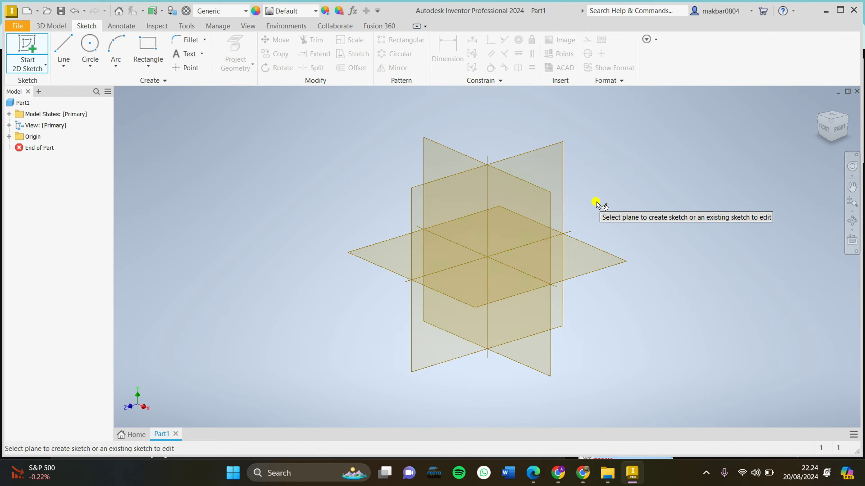
pyautogui.click(424, 196)
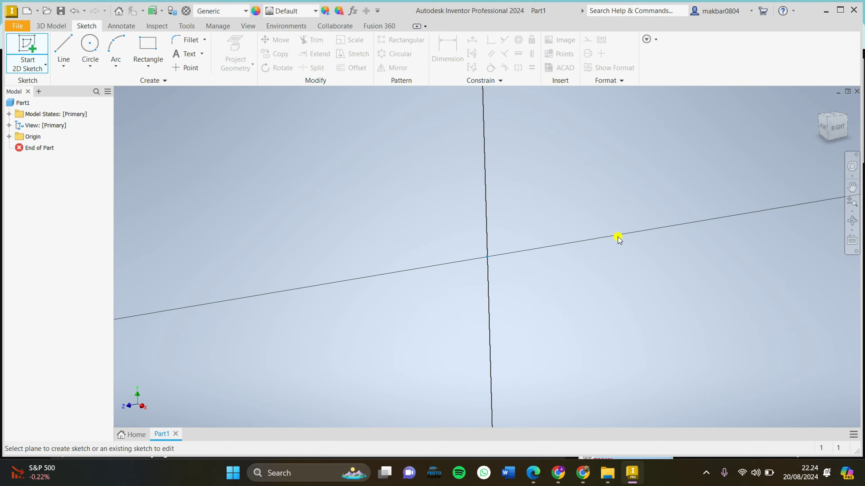
pyautogui.click(91, 45)
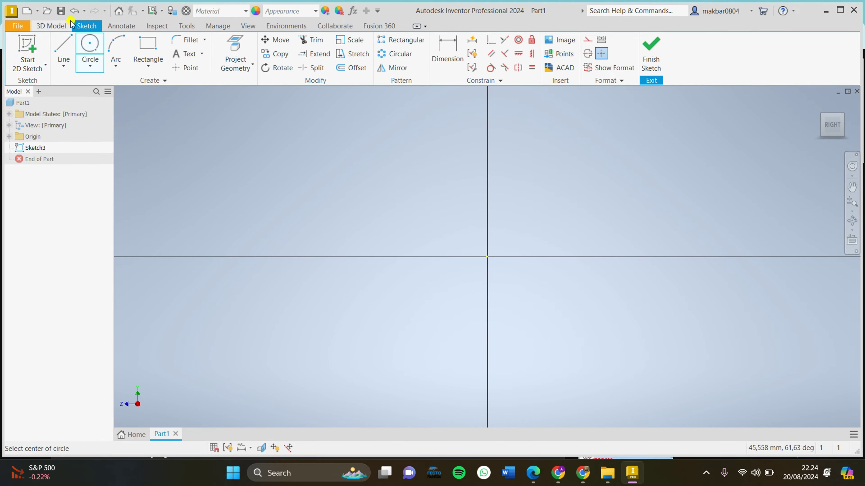
pyautogui.click(51, 26)
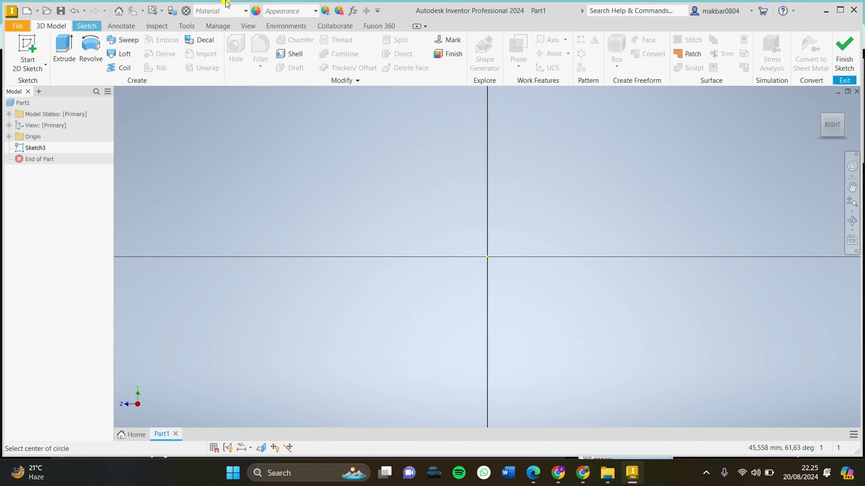
pyautogui.click(77, 28)
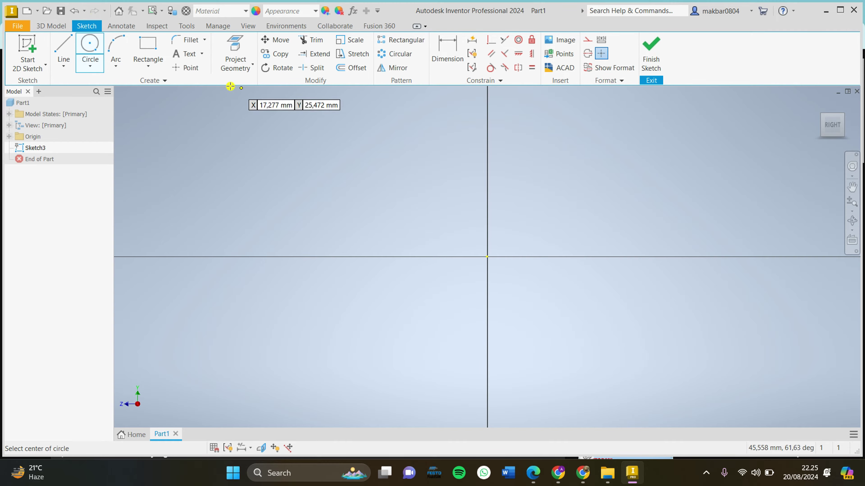
pyautogui.click(488, 257)
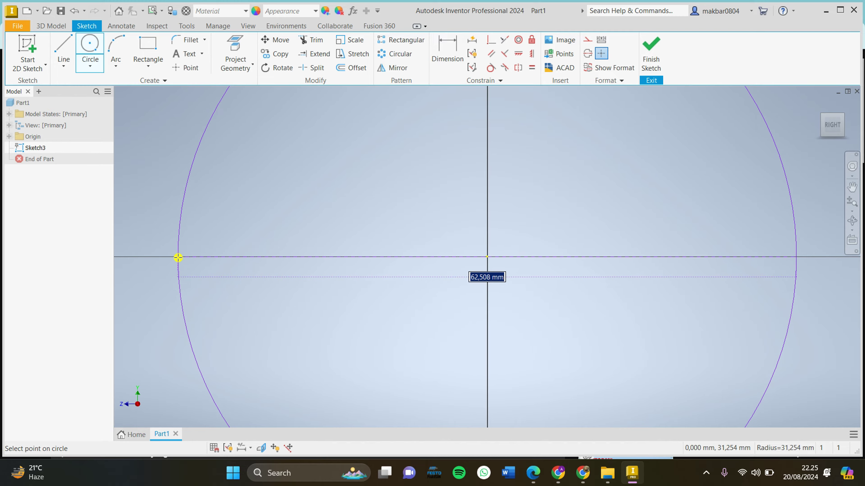
pyautogui.click(179, 258)
pyautogui.scroll(3, 558, 157)
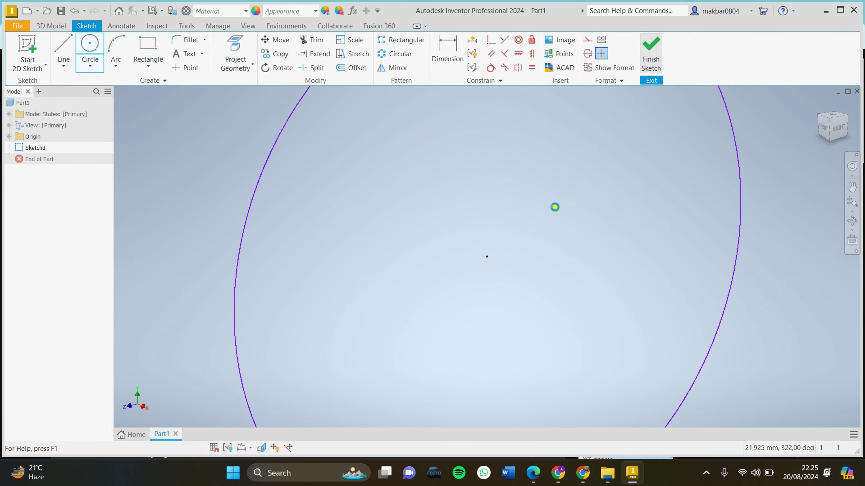
# Step: Start a 3D sketch and include the circle as reference geometry
pyautogui.moveTo(622, 236); pyautogui.dragTo(459, 256, button='middle')
pyautogui.scroll(-2, 458, 255)
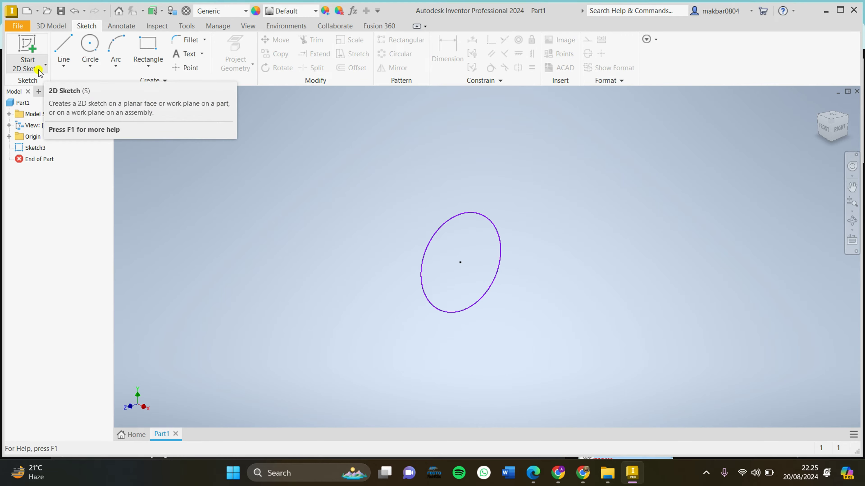
pyautogui.click(45, 66)
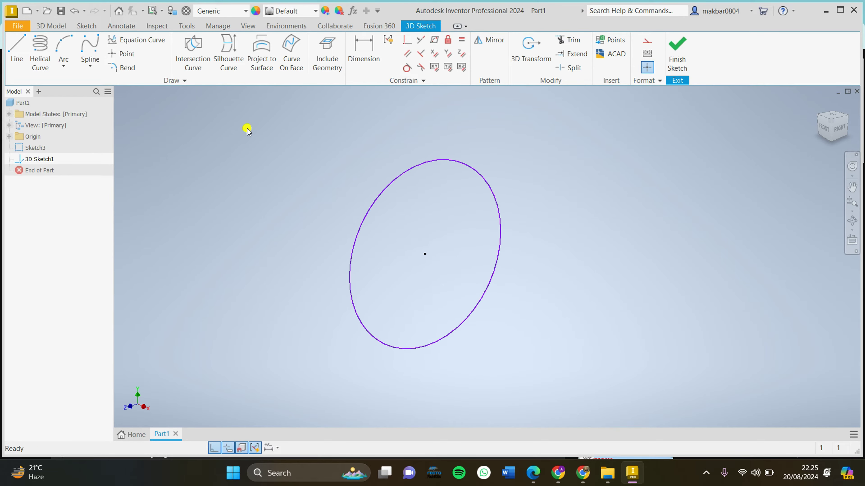
pyautogui.click(327, 51)
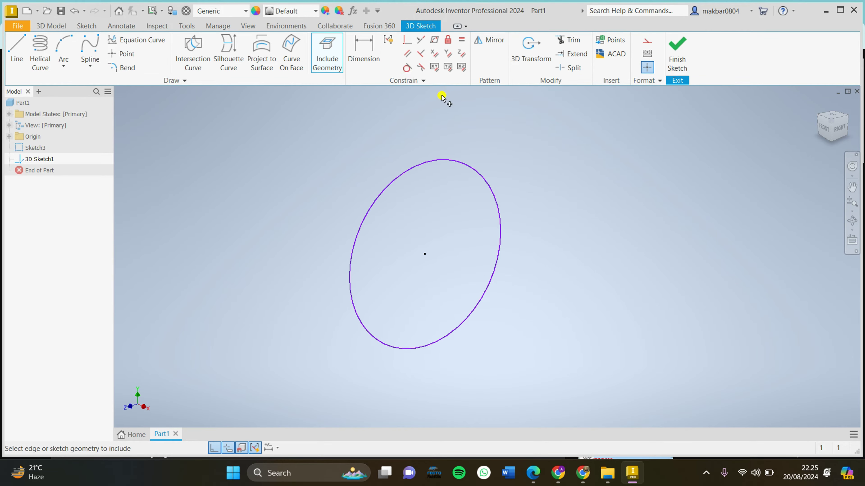
pyautogui.click(445, 160)
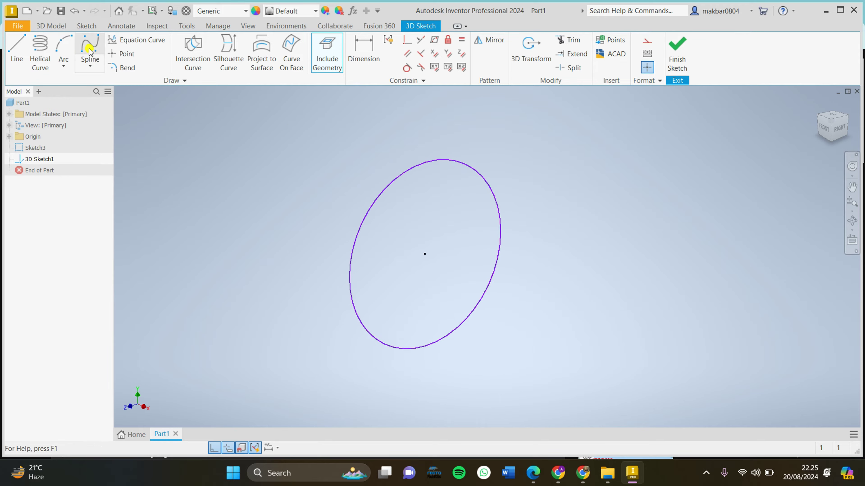
# Step: Start a control-vertex spline at the circle's centre and place its next vertex about 82 mm along X in the front view
pyautogui.click(90, 51)
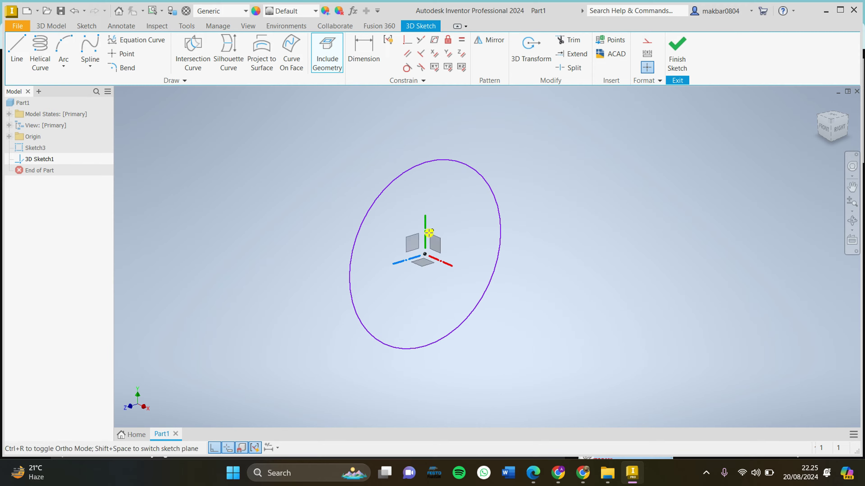
pyautogui.click(424, 254)
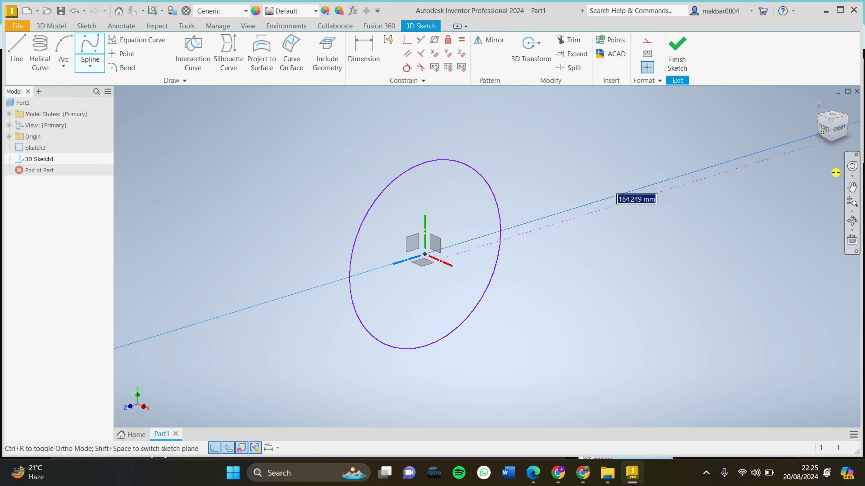
pyautogui.click(824, 131)
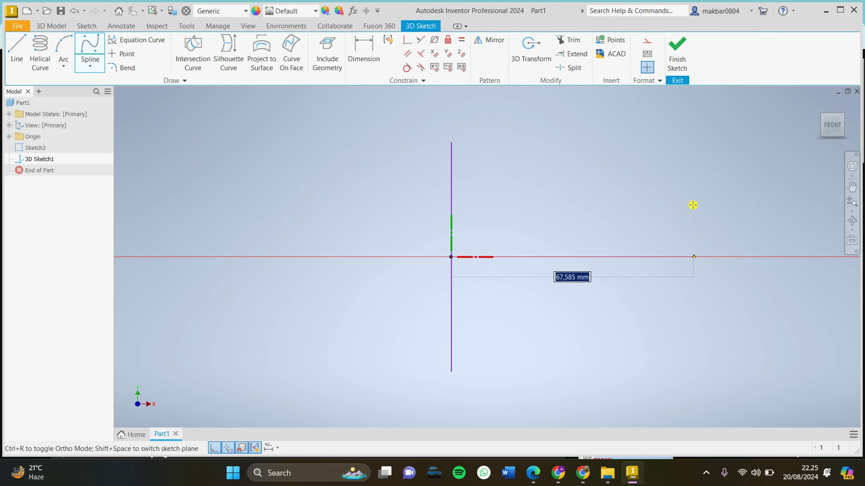
pyautogui.moveTo(695, 203); pyautogui.dragTo(418, 206)
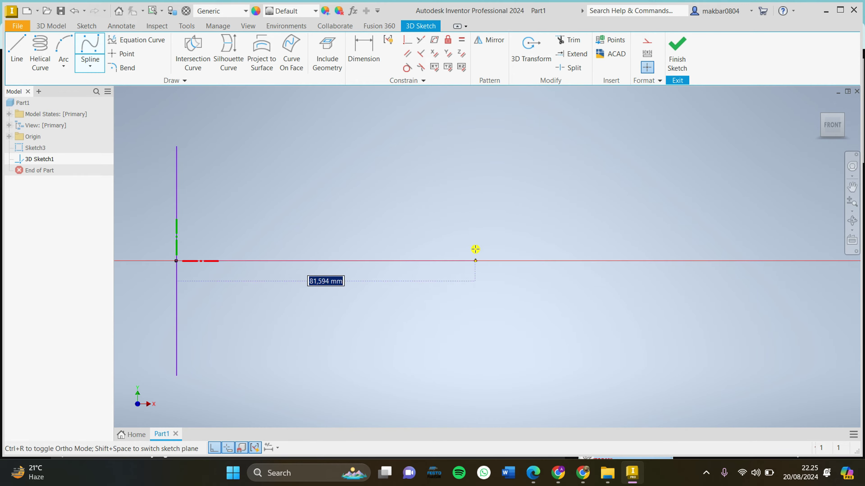
pyautogui.click(476, 261)
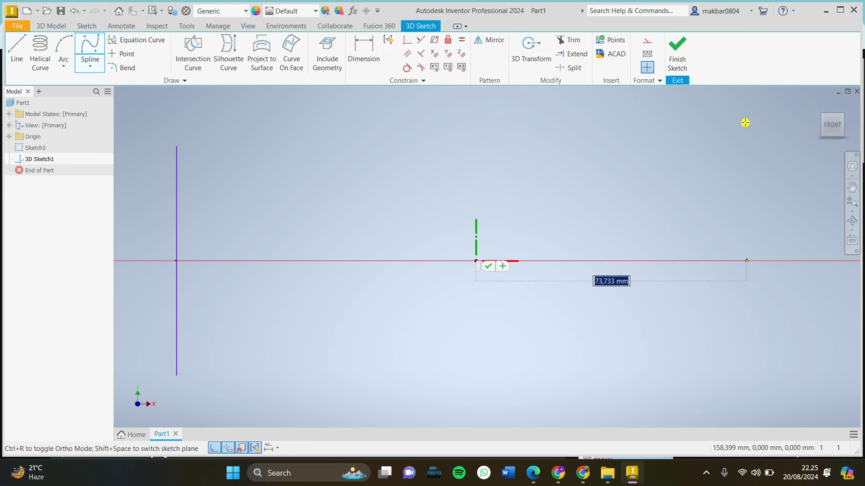
# Step: Add wave-forming vertices about 40 mm up in Y, along X, down, along X and up again, and finish the spline
pyautogui.click(507, 112)
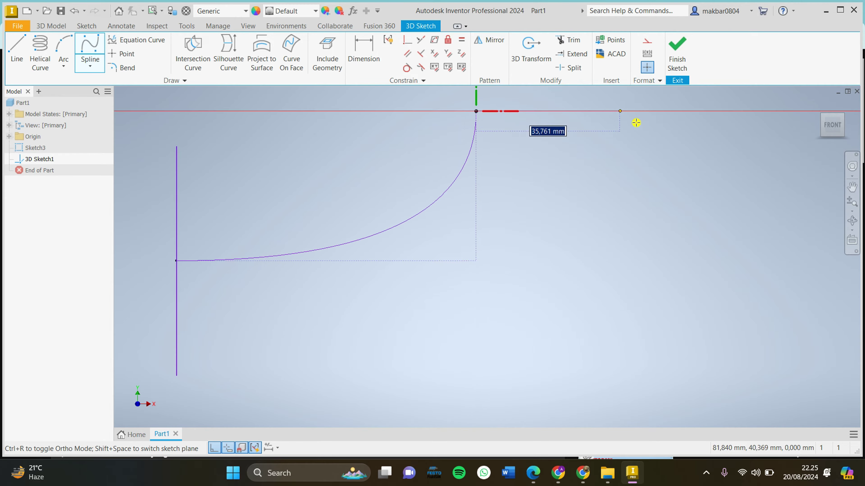
pyautogui.click(787, 120)
pyautogui.moveTo(787, 120); pyautogui.dragTo(525, 243, button='middle')
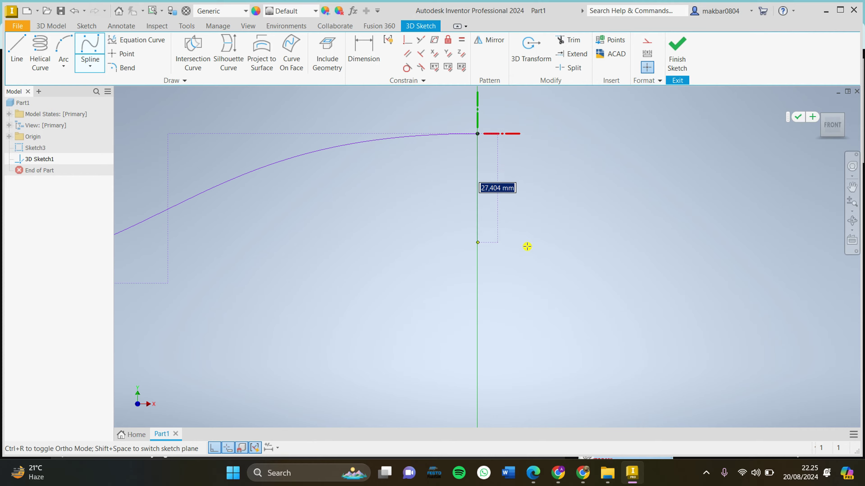
pyautogui.click(560, 279)
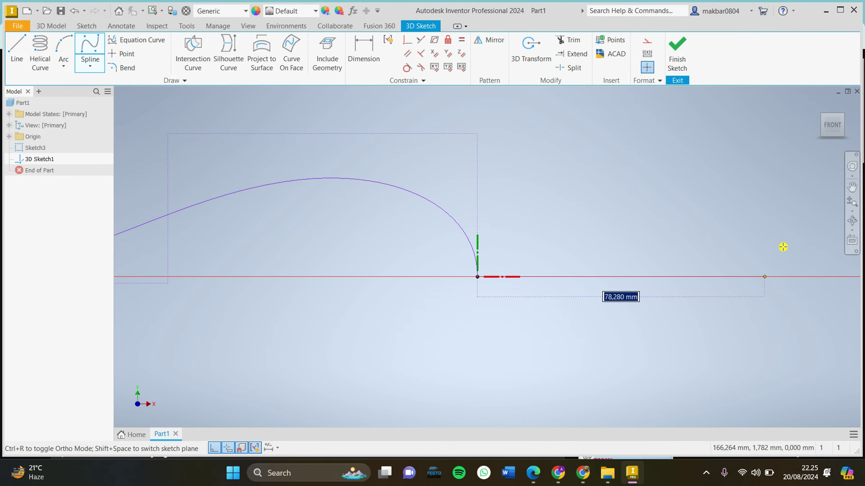
pyautogui.click(796, 237)
pyautogui.click(801, 122)
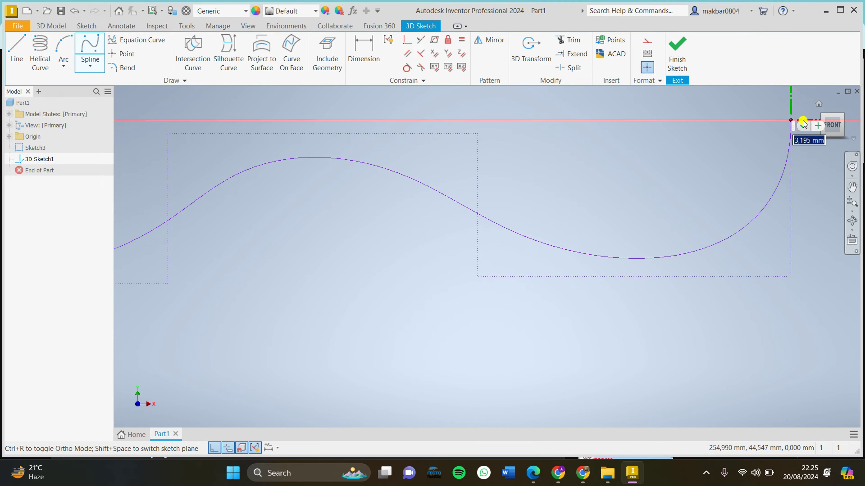
pyautogui.click(802, 125)
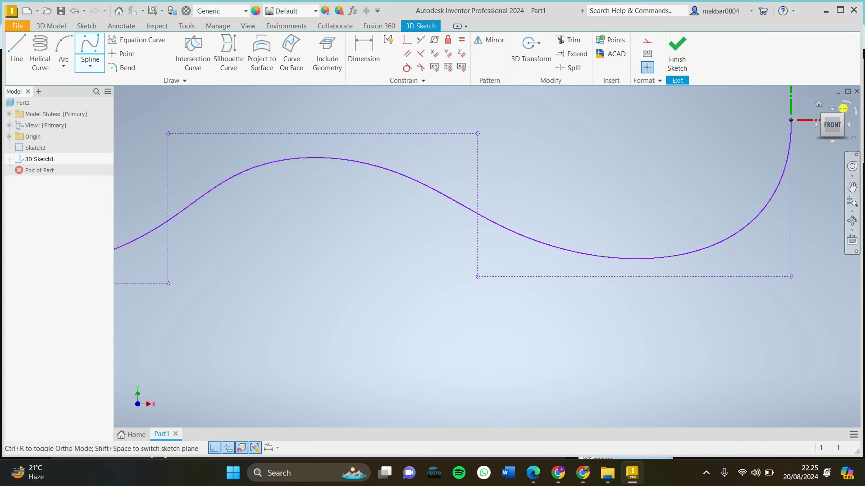
# Step: Finish the 3D sketch and try to sweep the circle profile along the wave-shaped spline
pyautogui.press('Escape')
pyautogui.click(677, 51)
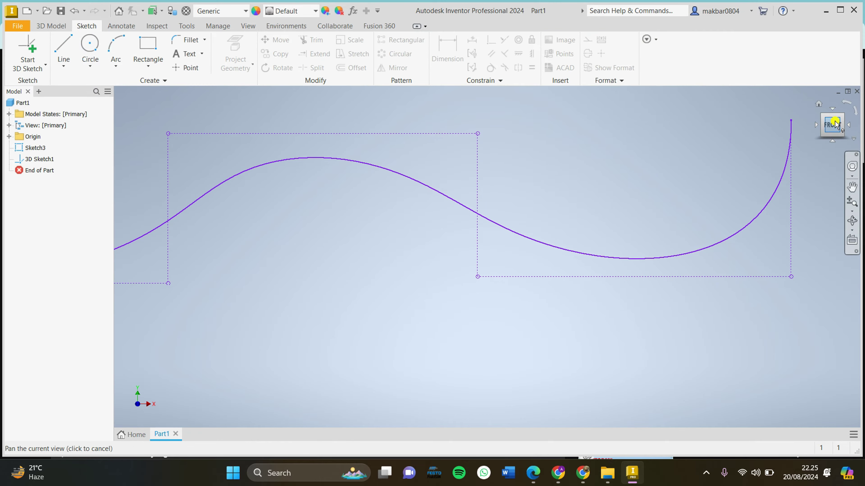
pyautogui.click(844, 119)
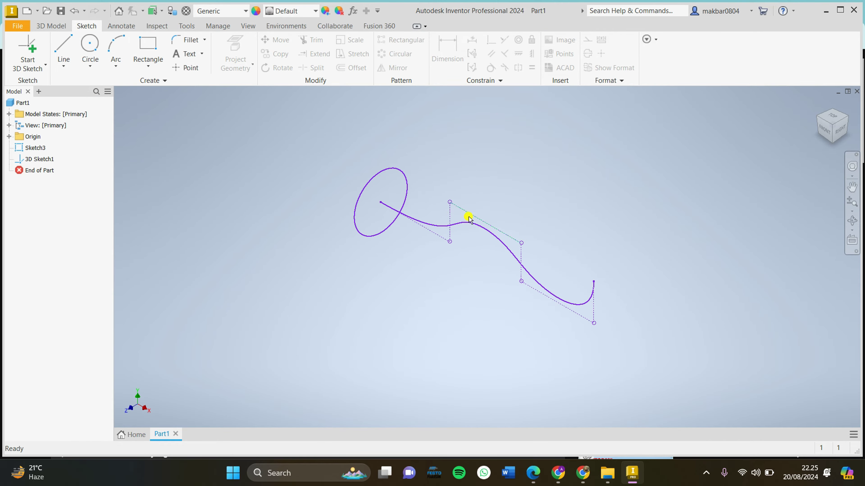
pyautogui.click(52, 26)
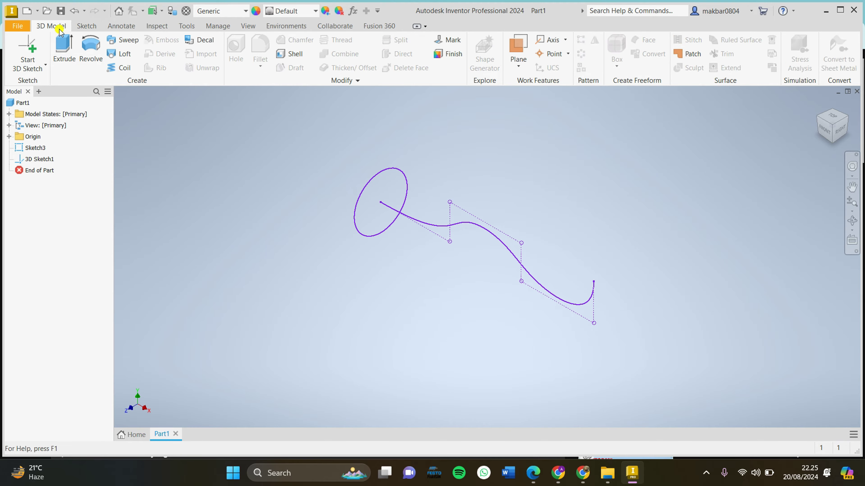
pyautogui.click(125, 41)
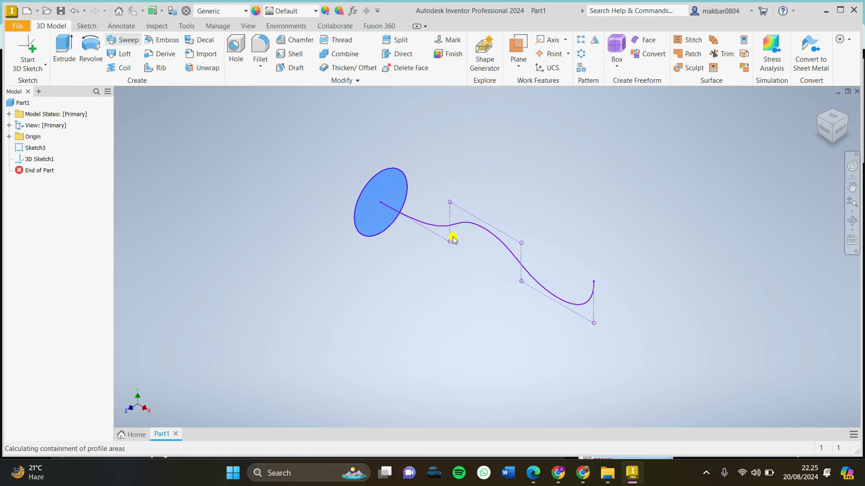
pyautogui.click(441, 227)
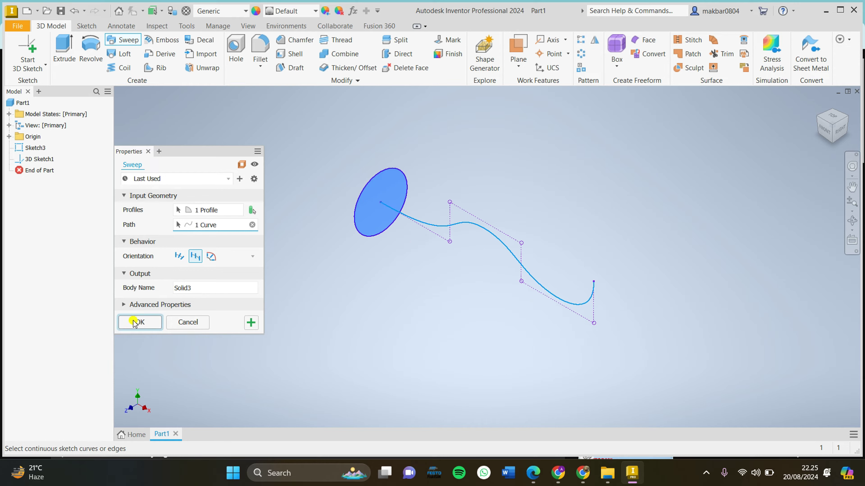
pyautogui.click(140, 322)
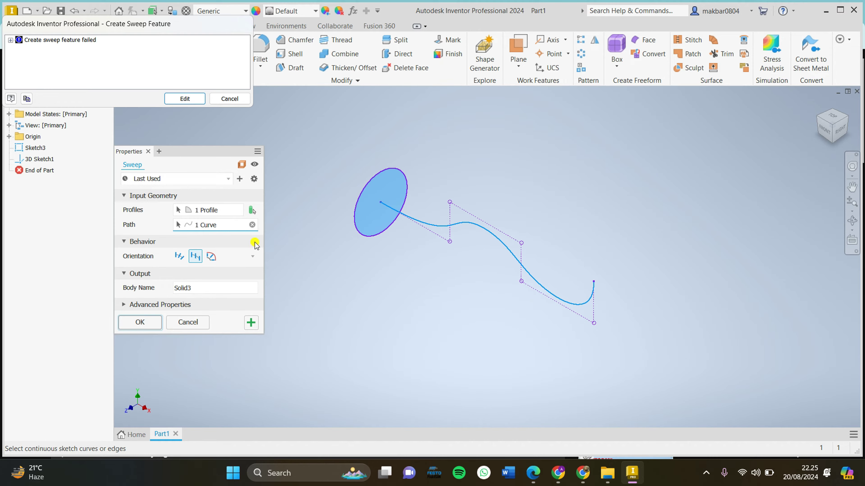
pyautogui.click(218, 99)
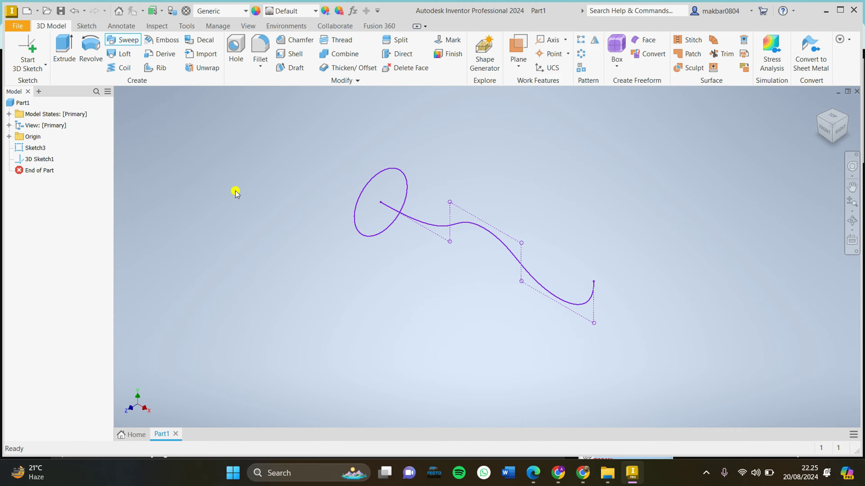
# Step: Retry the sweep of the circle along the same spline with the same settings
pyautogui.click(123, 40)
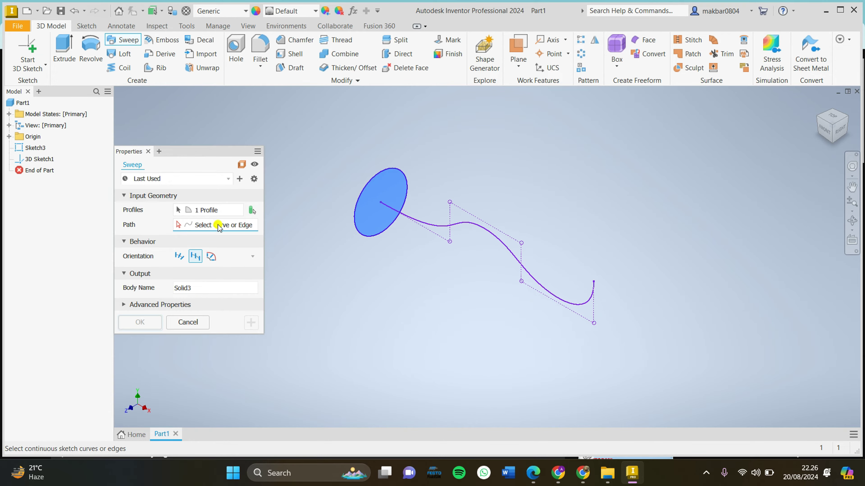
pyautogui.click(431, 226)
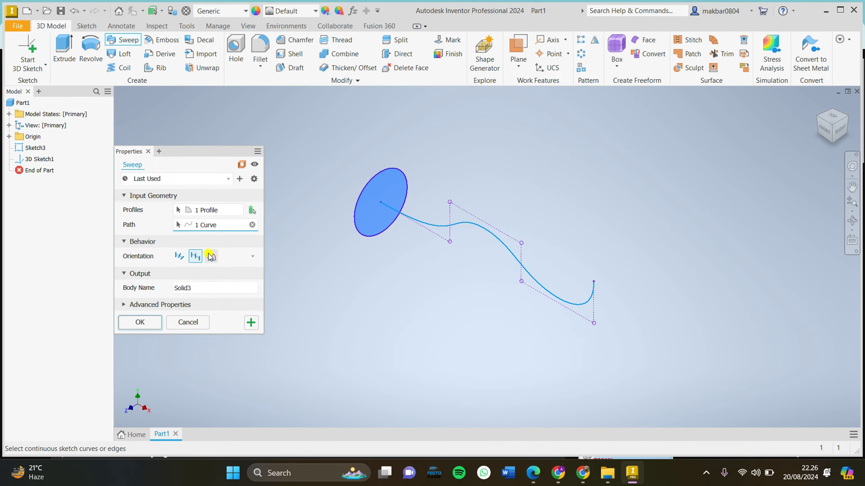
pyautogui.click(147, 321)
pyautogui.press('Escape')
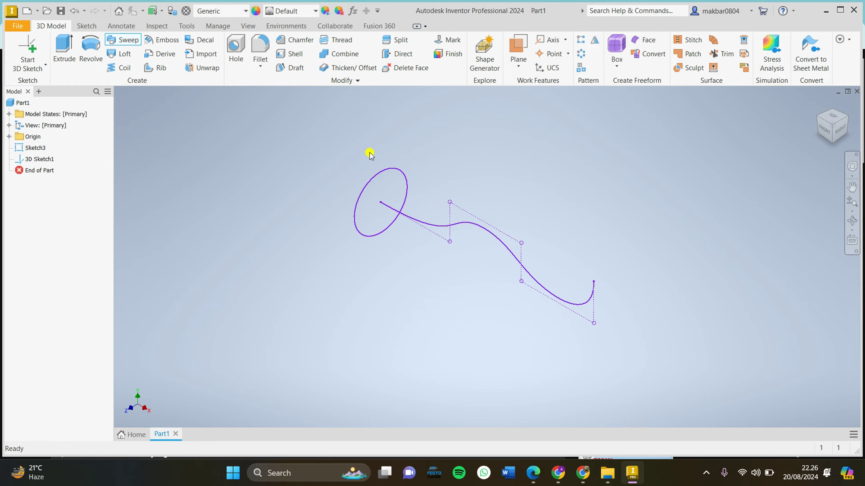
# Step: Reopen the 3D sketch and undo the wave-shaped spline
pyautogui.doubleClick(39, 159)
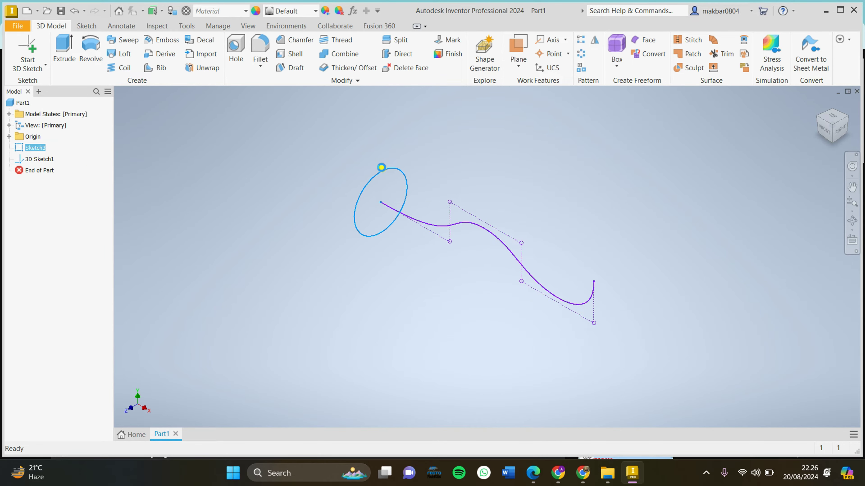
pyautogui.press('Escape')
pyautogui.hotkey('ctrl', 'z')
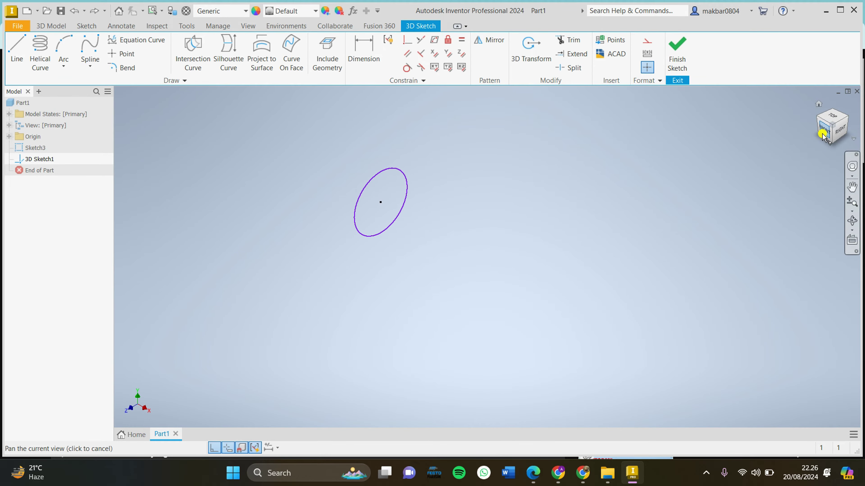
pyautogui.click(822, 136)
pyautogui.click(90, 47)
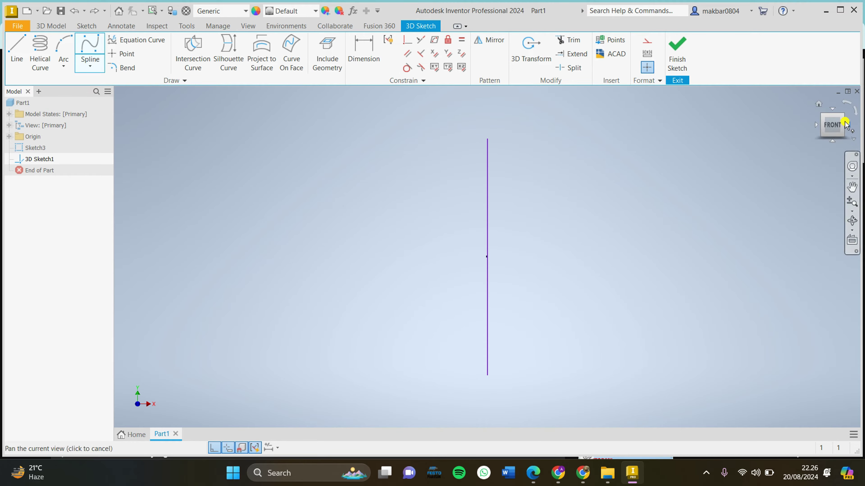
pyautogui.click(842, 120)
# Step: Include the circle as reference geometry in the 3D sketch
pyautogui.click(326, 51)
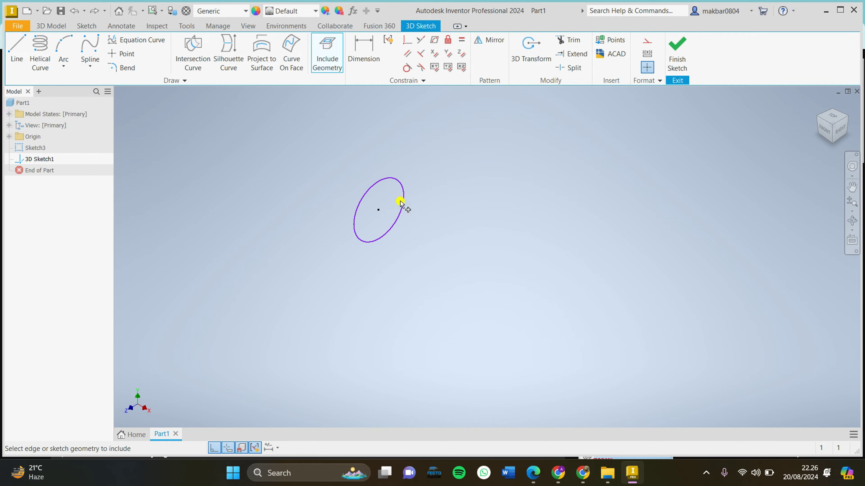
pyautogui.scroll(2, 372, 214)
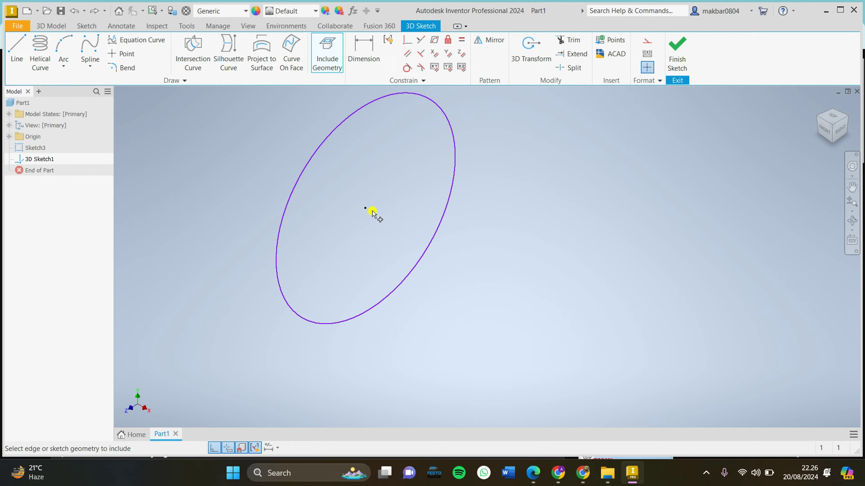
pyautogui.click(322, 144)
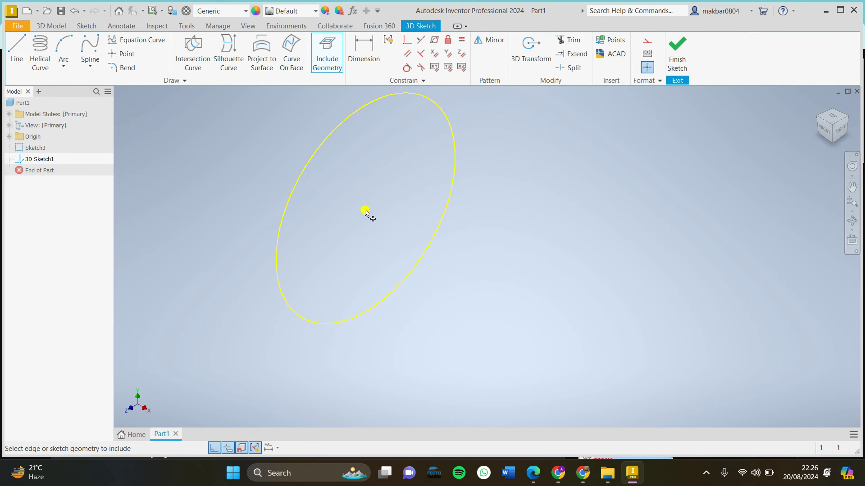
# Step: Start a spline at the circle's centre in the front view, with vertices about 86 mm along X and about 47 mm up in Y
pyautogui.click(89, 45)
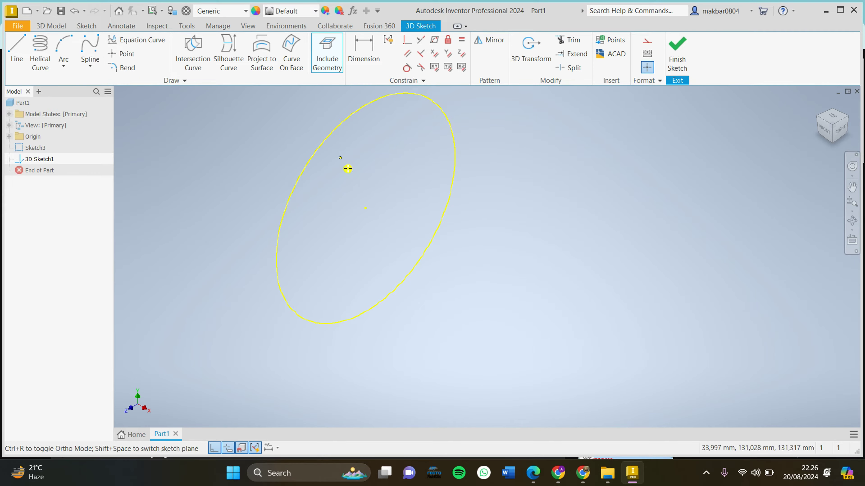
pyautogui.click(365, 209)
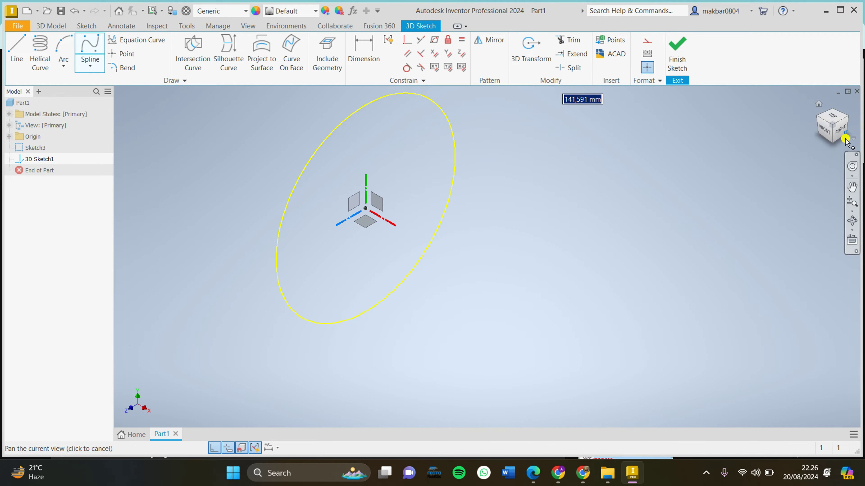
pyautogui.click(824, 131)
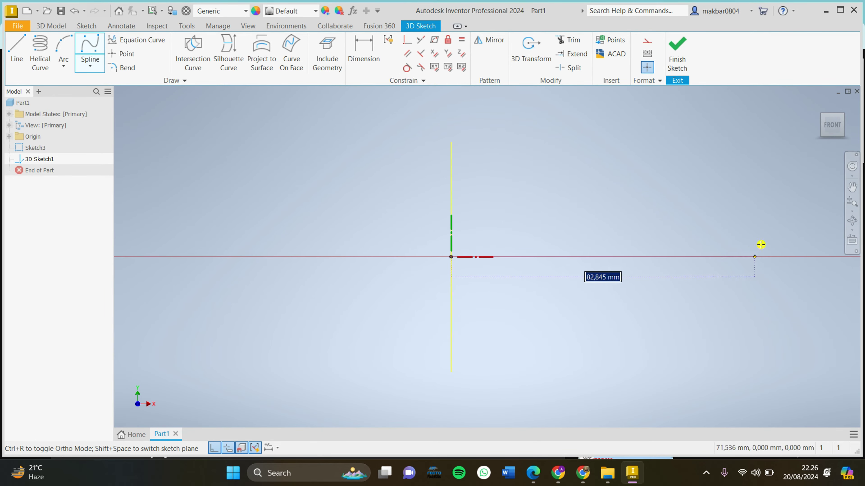
pyautogui.moveTo(767, 244); pyautogui.dragTo(252, 273, button='middle')
pyautogui.click(344, 124)
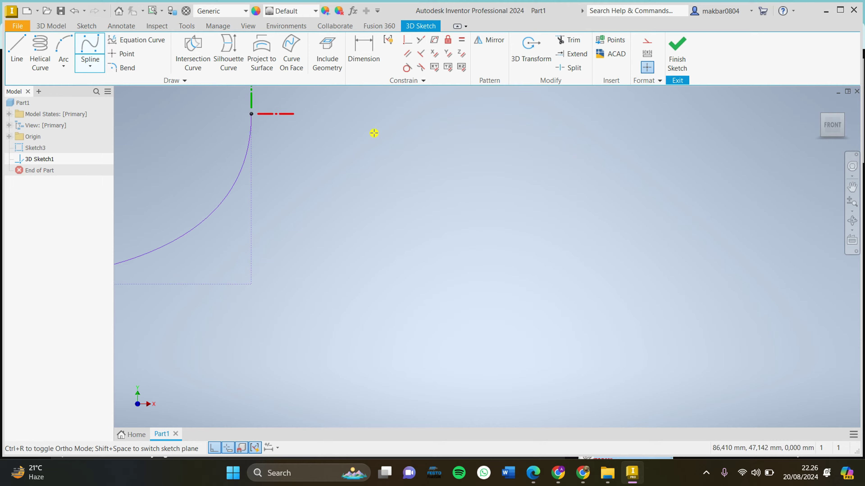
# Step: Extend the spline with vertices along X, down in Y and along X again, ending it horizontally
pyautogui.click(715, 170)
pyautogui.scroll(-3, 713, 216)
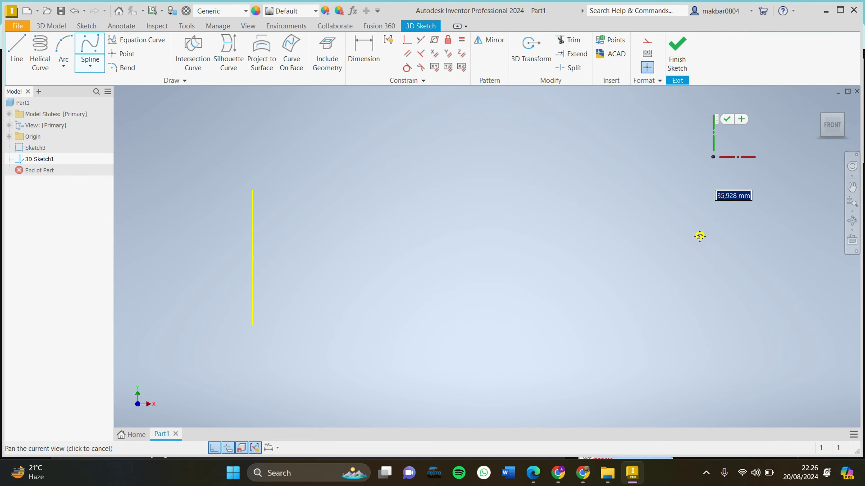
pyautogui.moveTo(699, 236); pyautogui.dragTo(584, 202, button='middle')
pyautogui.click(620, 249)
pyautogui.click(827, 201)
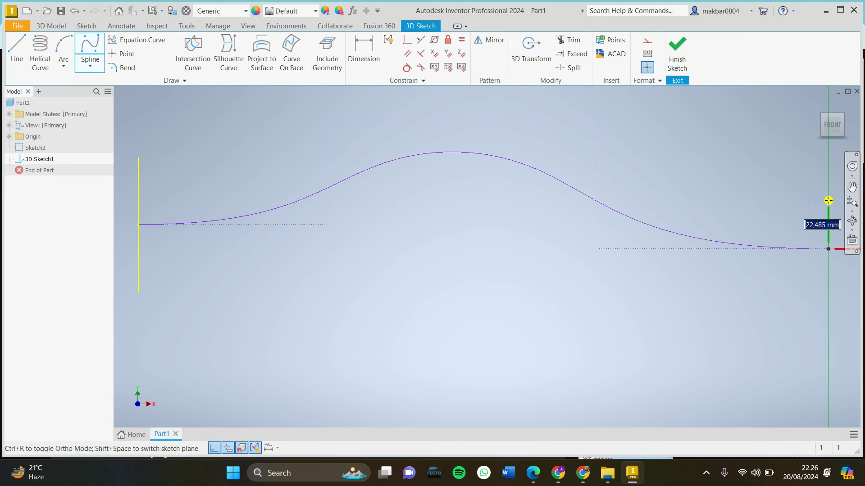
pyautogui.press('Escape')
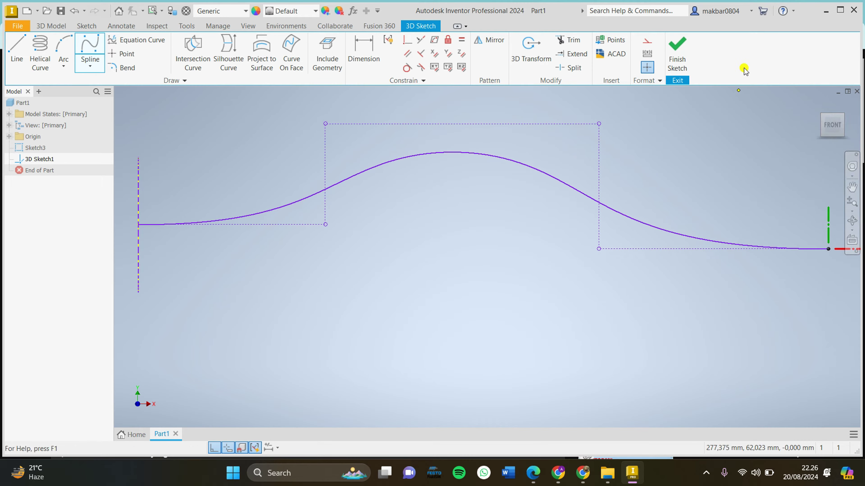
# Step: Set up a sweep with the circle as the profile and the new spline as the path
pyautogui.click(843, 116)
pyautogui.click(86, 26)
pyautogui.click(51, 26)
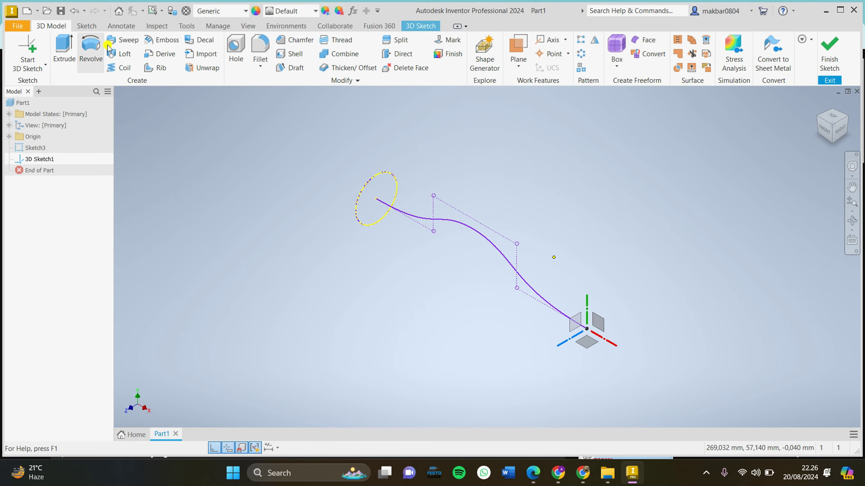
pyautogui.click(122, 40)
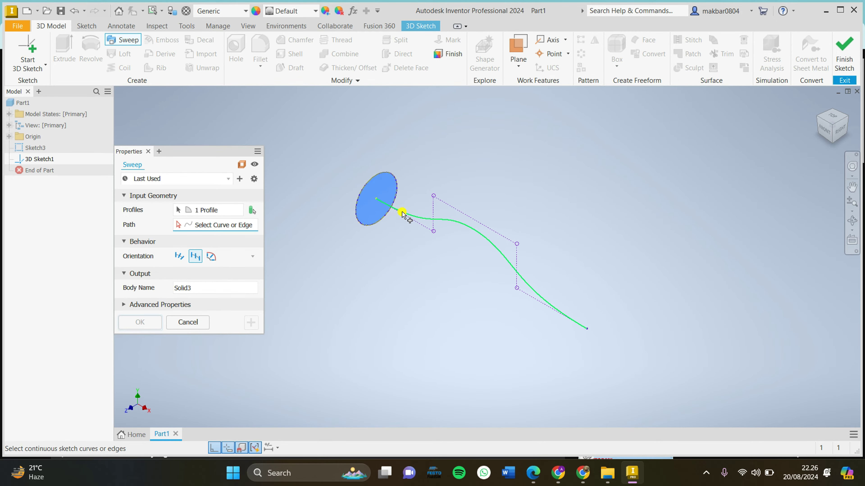
pyautogui.click(405, 218)
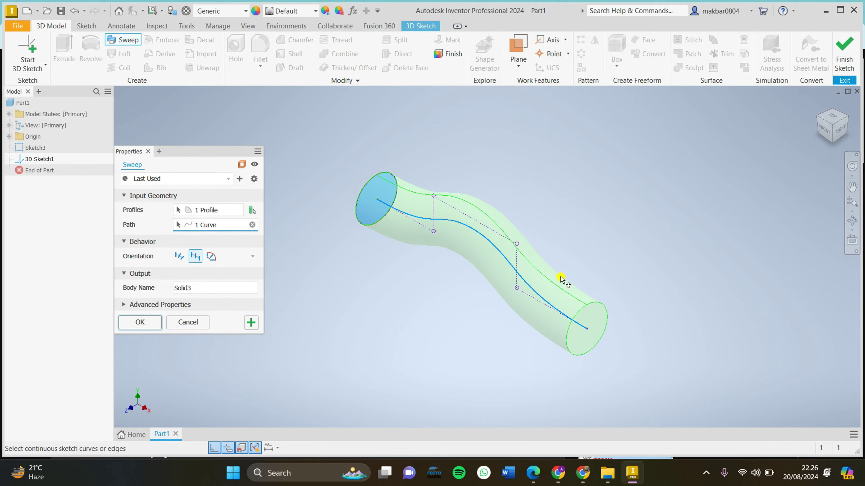
# Step: Examine the sweep preview from several directions and create the solid sweep
pyautogui.scroll(3, 562, 279)
pyautogui.click(839, 126)
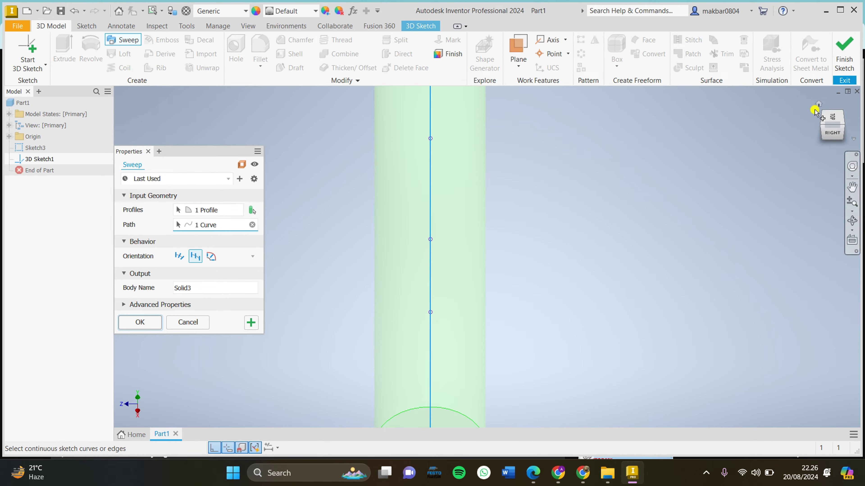
pyautogui.scroll(-3, 816, 195)
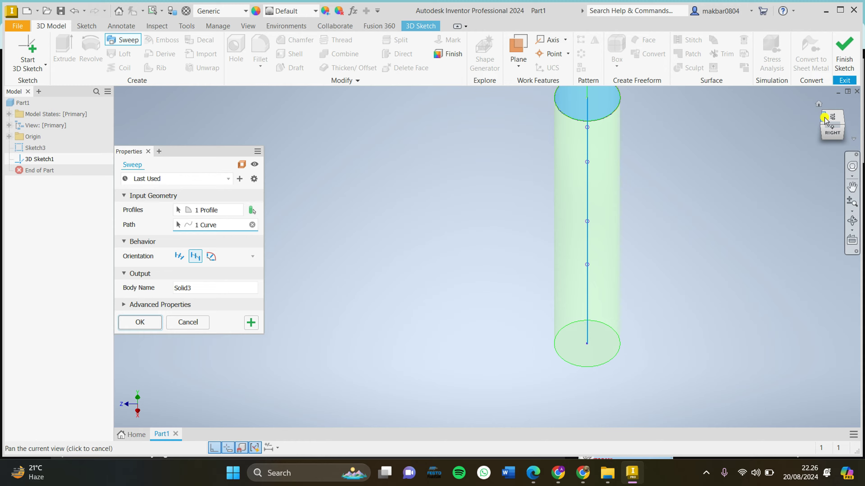
pyautogui.moveTo(825, 121); pyautogui.dragTo(506, 280)
pyautogui.click(838, 121)
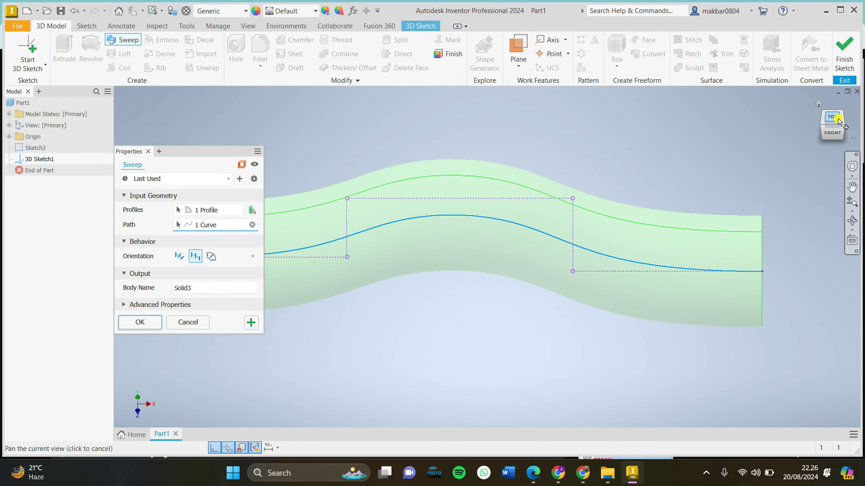
pyautogui.moveTo(821, 126); pyautogui.dragTo(588, 266)
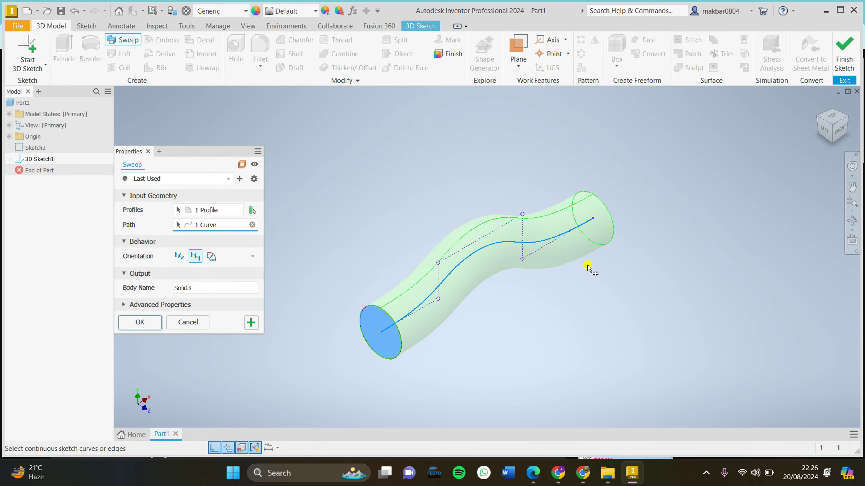
pyautogui.click(824, 122)
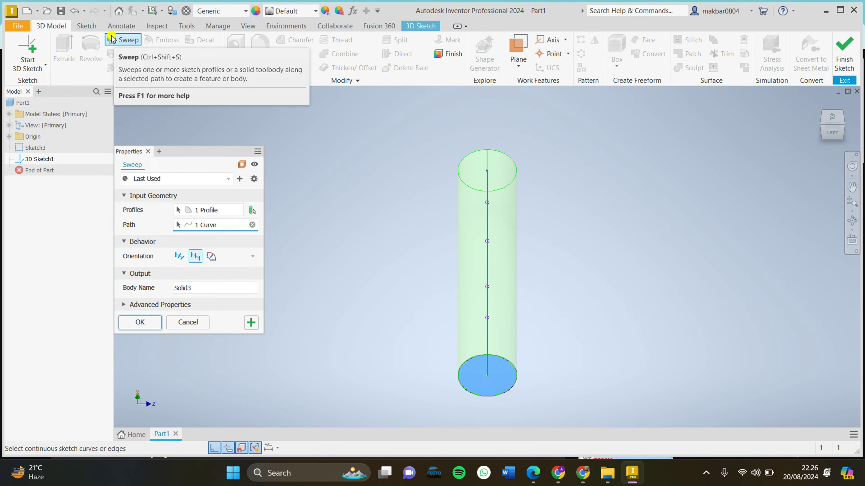
pyautogui.click(841, 129)
pyautogui.click(140, 322)
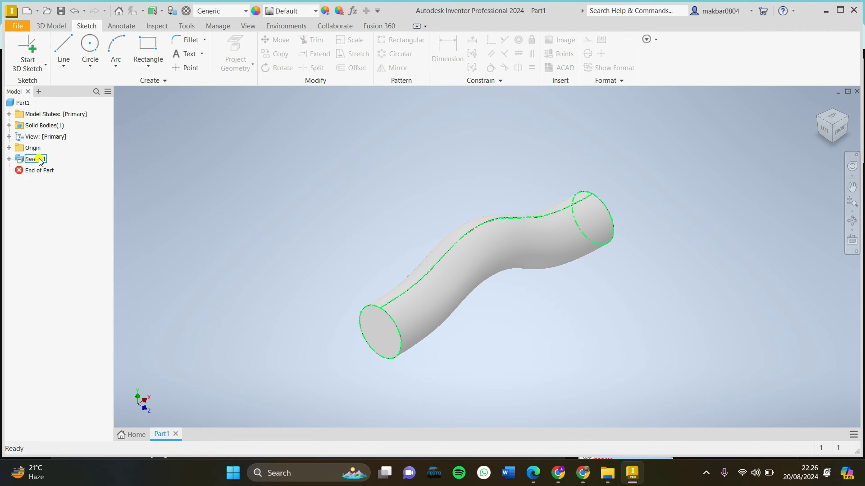
# Step: Delete the sweep feature together with its consumed sketches
pyautogui.rightClick(27, 161)
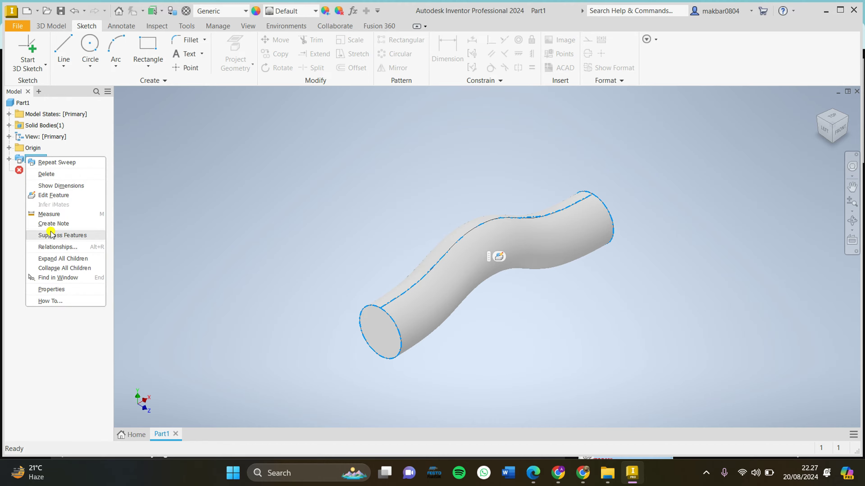
pyautogui.click(46, 174)
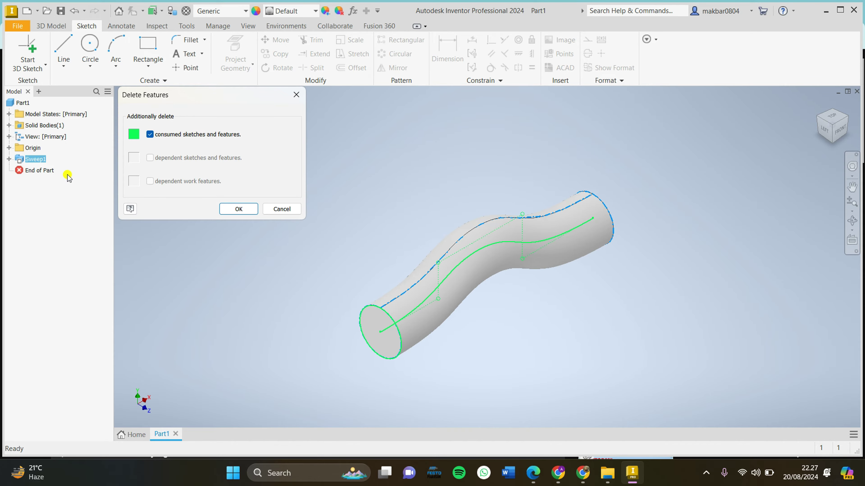
pyautogui.click(239, 210)
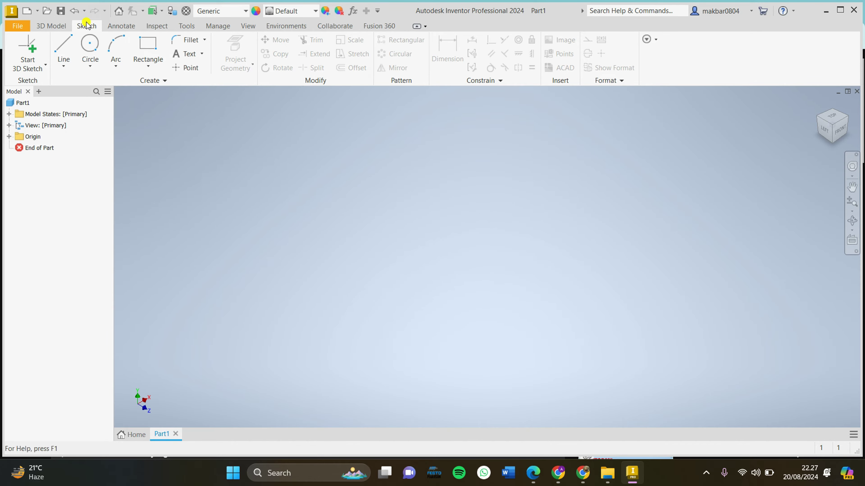
pyautogui.click(52, 26)
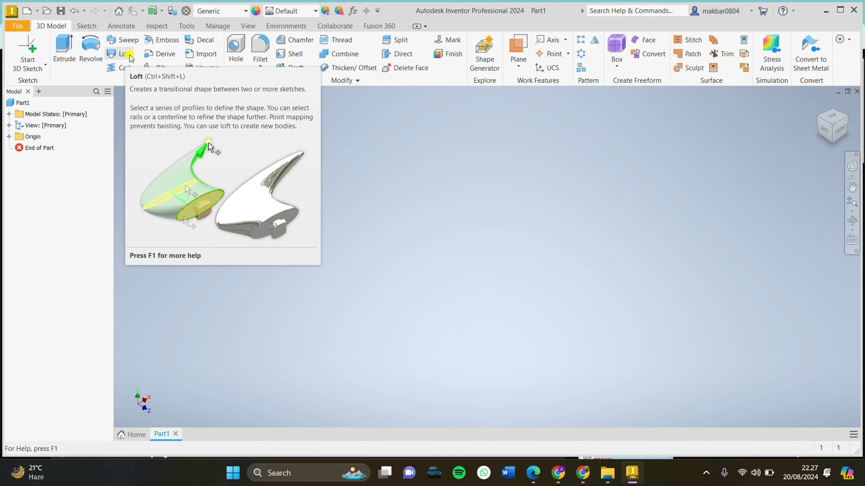
pyautogui.click(79, 27)
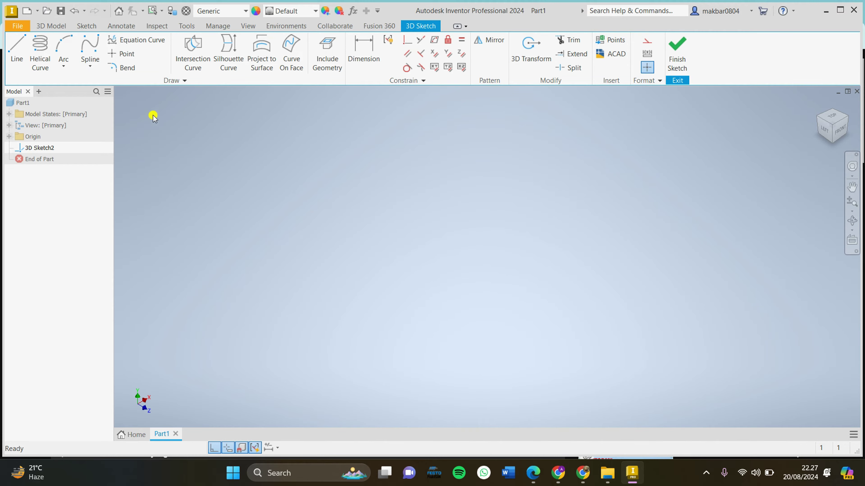
pyautogui.click(52, 26)
pyautogui.click(87, 26)
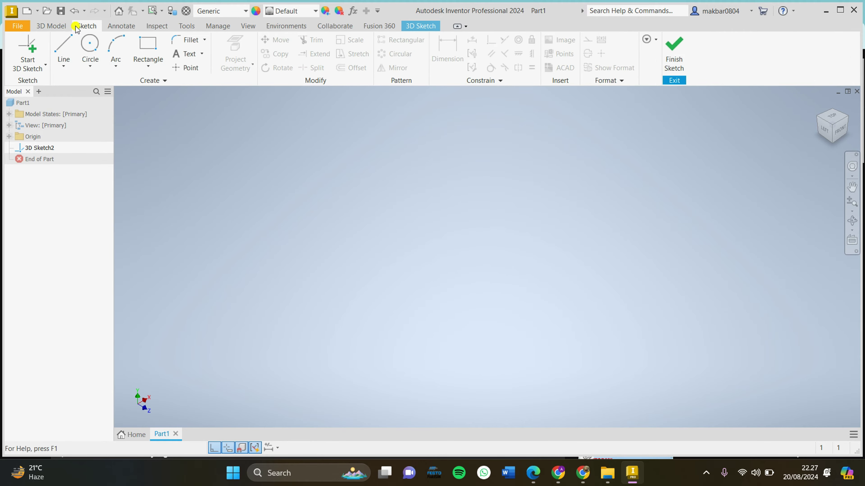
pyautogui.click(36, 67)
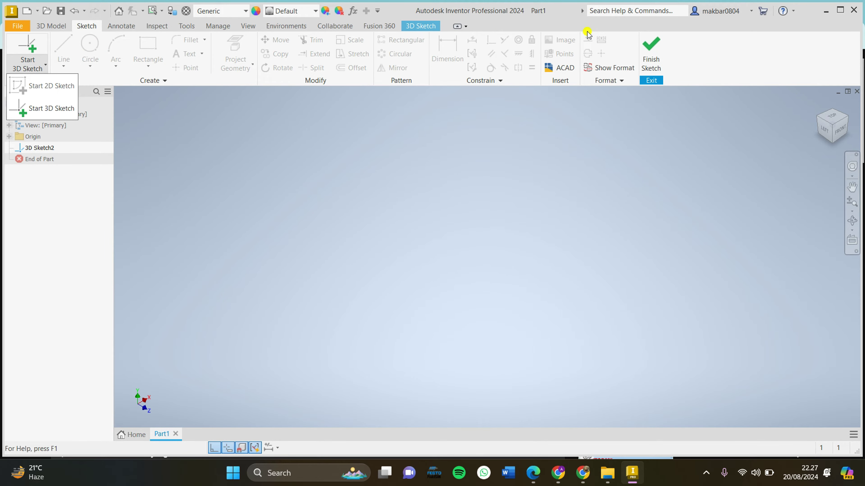
pyautogui.click(650, 51)
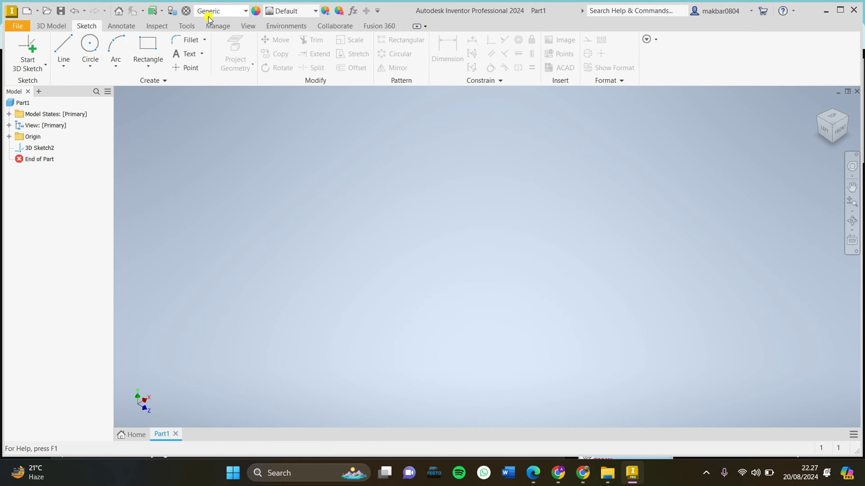
# Step: Sketch a rectangle of about 41 by 20 mm on the YZ plane, with one corner at the origin
pyautogui.click(35, 65)
pyautogui.click(56, 88)
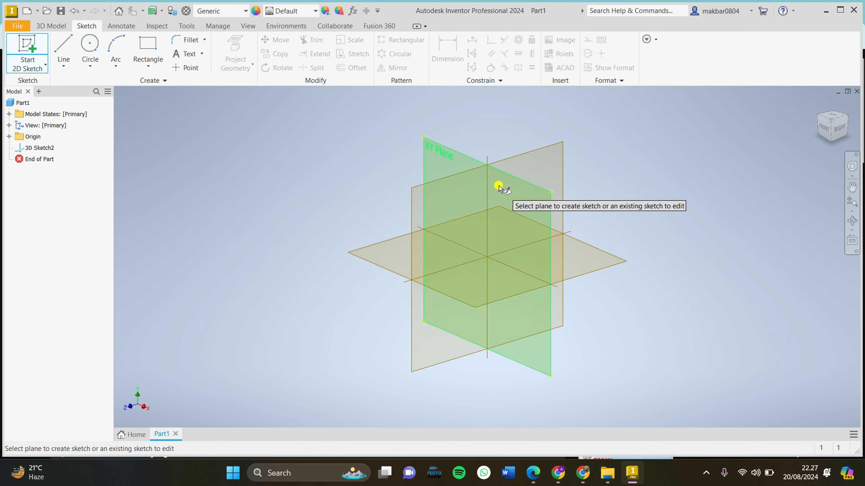
pyautogui.click(415, 195)
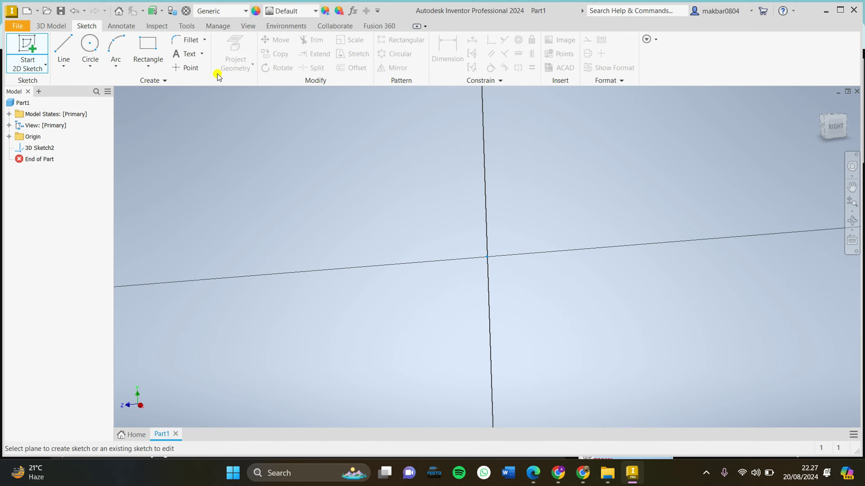
pyautogui.click(152, 61)
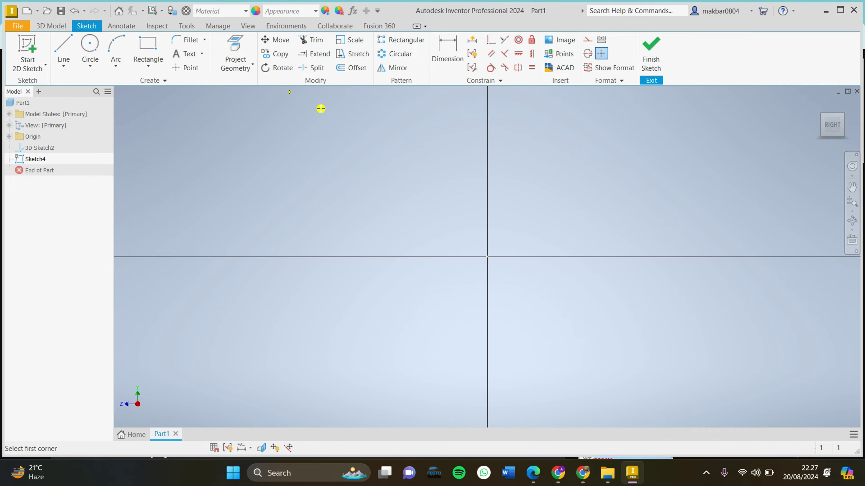
pyautogui.click(487, 256)
pyautogui.scroll(3, 424, 226)
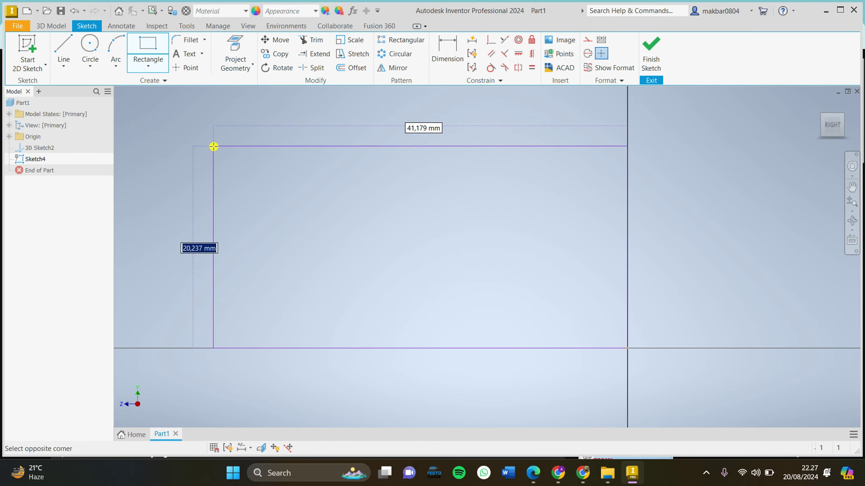
pyautogui.click(202, 139)
pyautogui.click(825, 112)
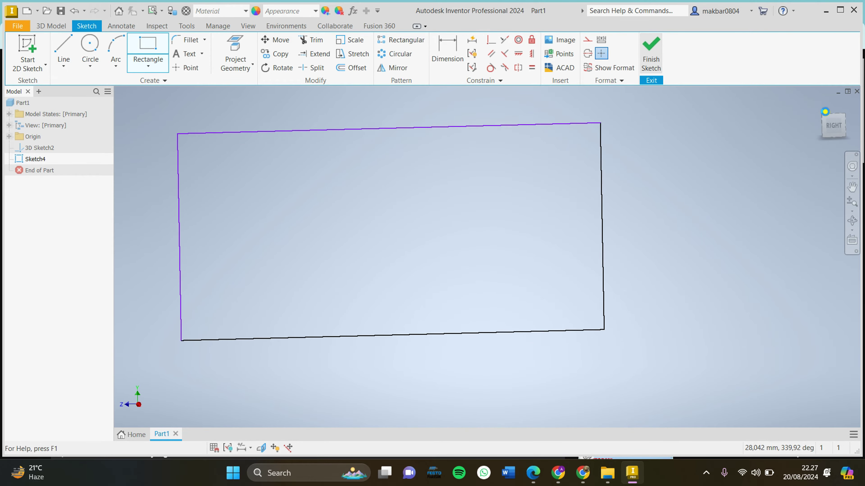
pyautogui.press('Escape')
pyautogui.press('Escape')
# Step: Create a work plane offset about 33.5 mm from the YZ plane, in front of the rectangle
pyautogui.click(51, 26)
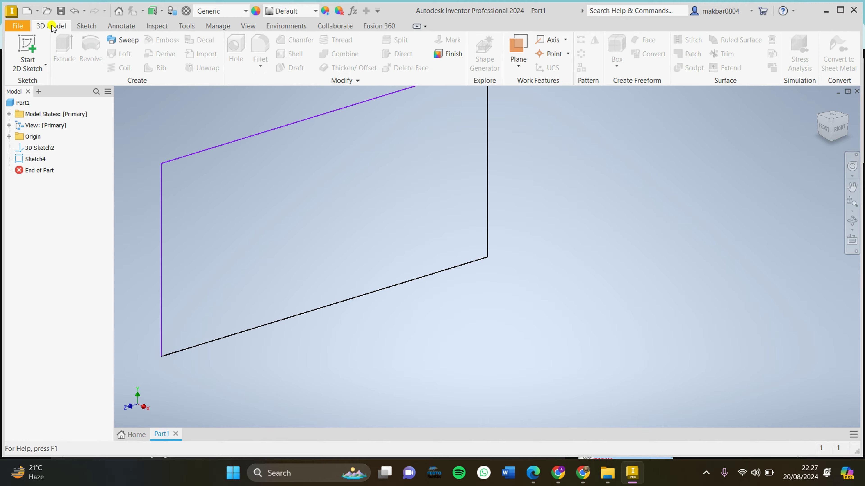
pyautogui.scroll(-3, 599, 272)
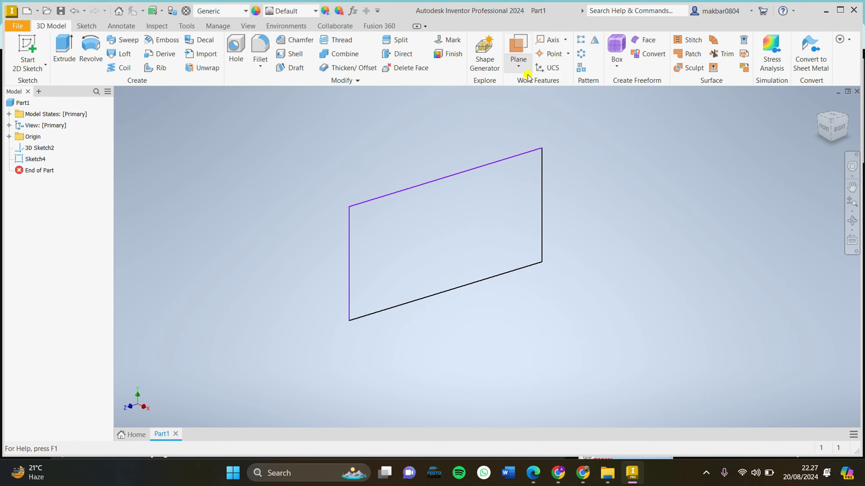
pyautogui.click(518, 66)
pyautogui.click(556, 110)
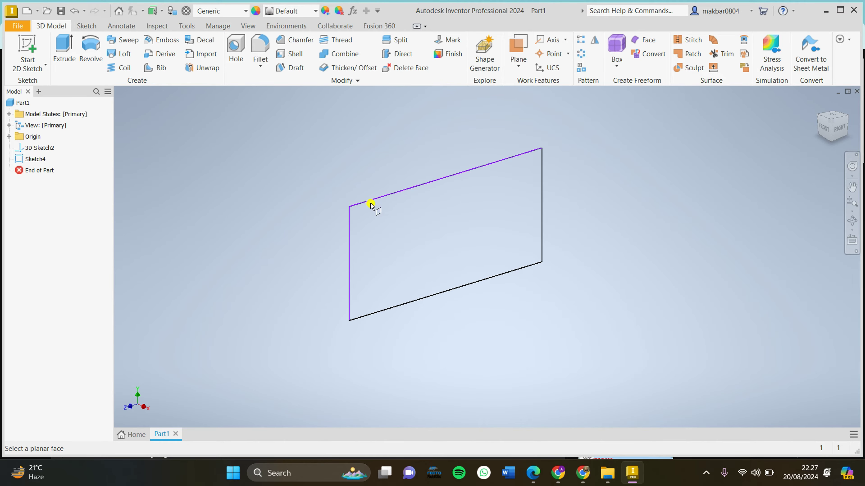
pyautogui.click(8, 136)
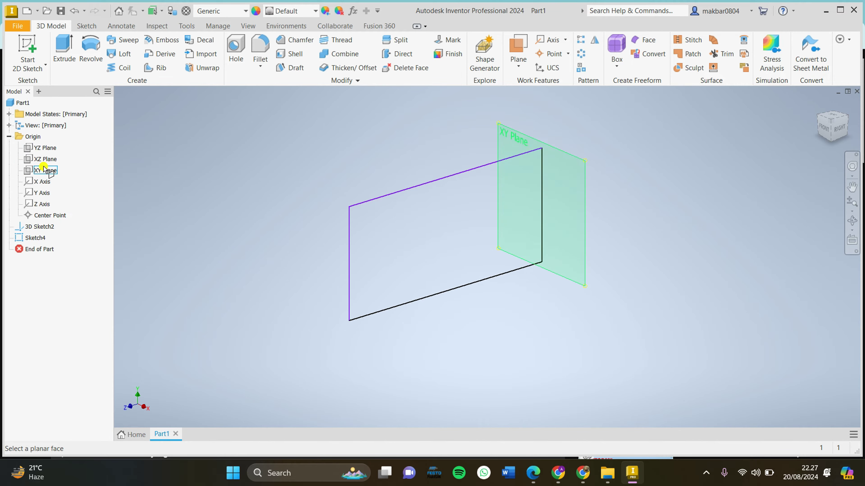
pyautogui.click(44, 149)
pyautogui.moveTo(449, 235); pyautogui.dragTo(576, 300)
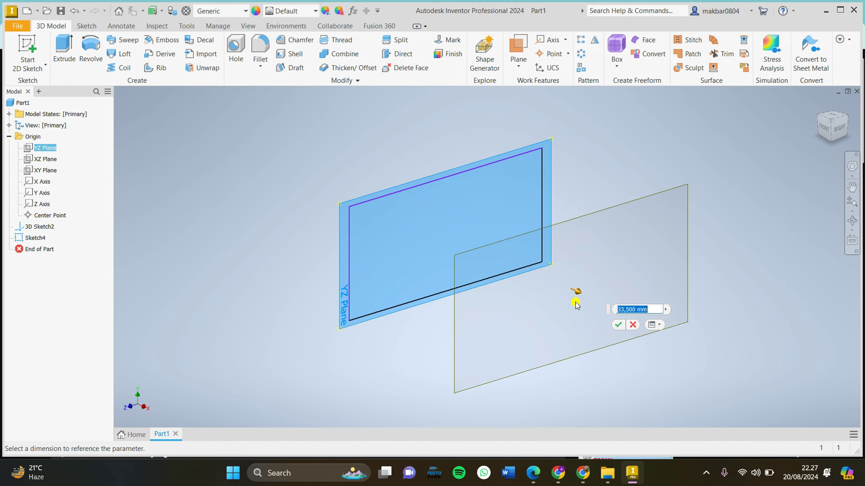
pyautogui.press('Return')
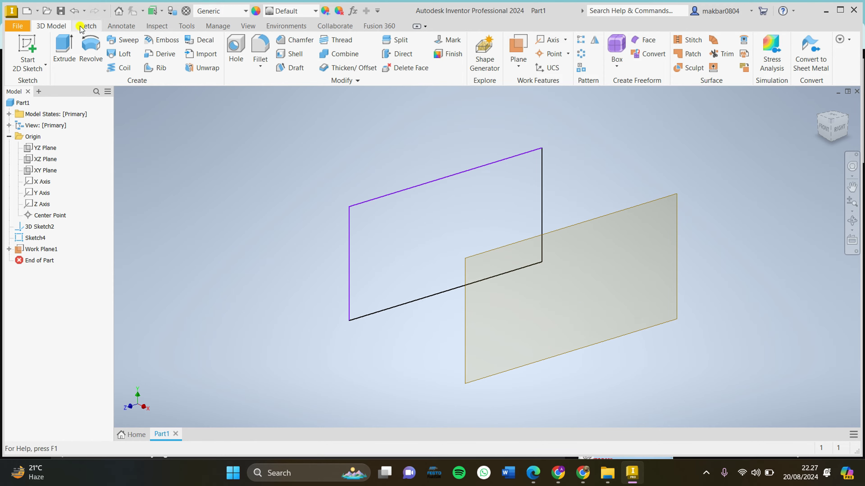
# Step: Sketch a circle on the offset work plane, overlapping the end of the rectangle farthest from the origin, and finish the sketch
pyautogui.click(86, 26)
pyautogui.click(28, 51)
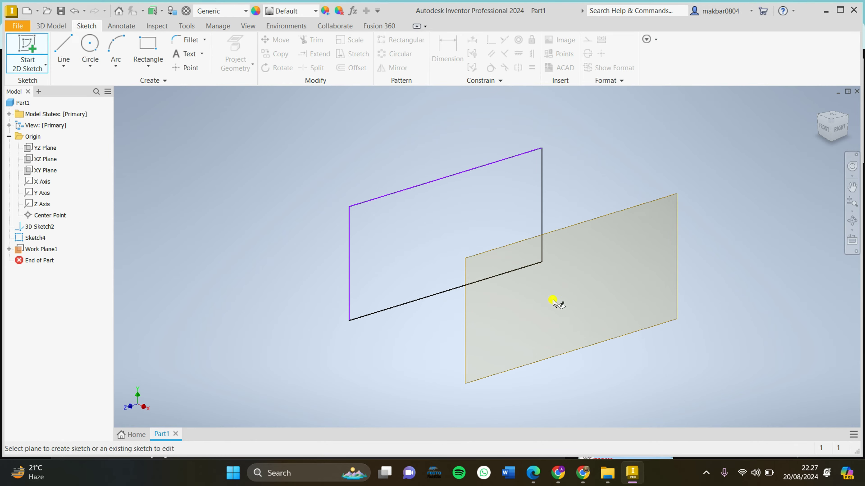
pyautogui.click(574, 228)
pyautogui.press('c')
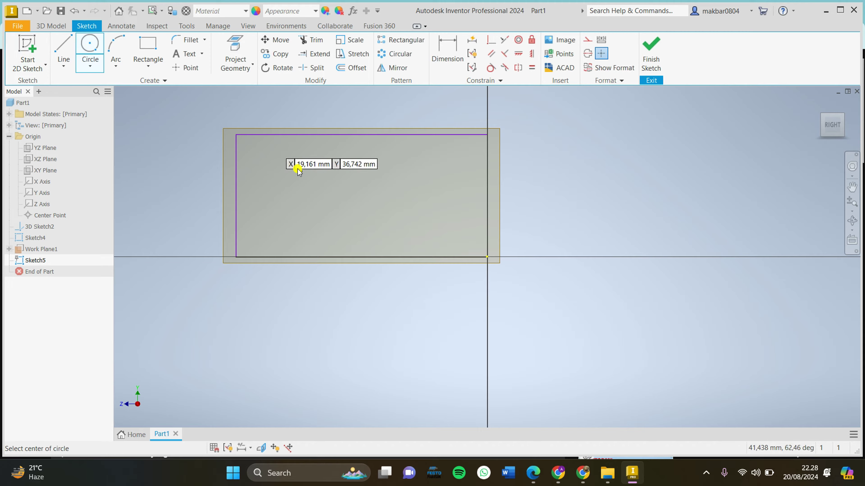
pyautogui.click(270, 196)
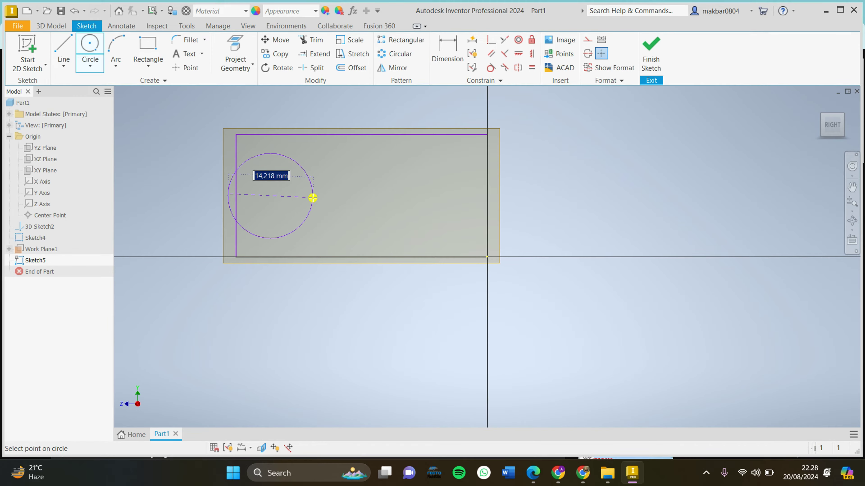
pyautogui.click(323, 193)
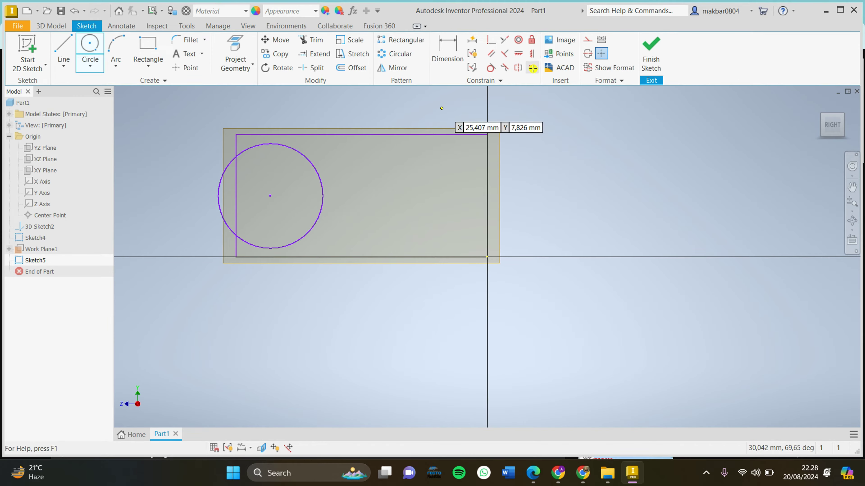
pyautogui.click(664, 48)
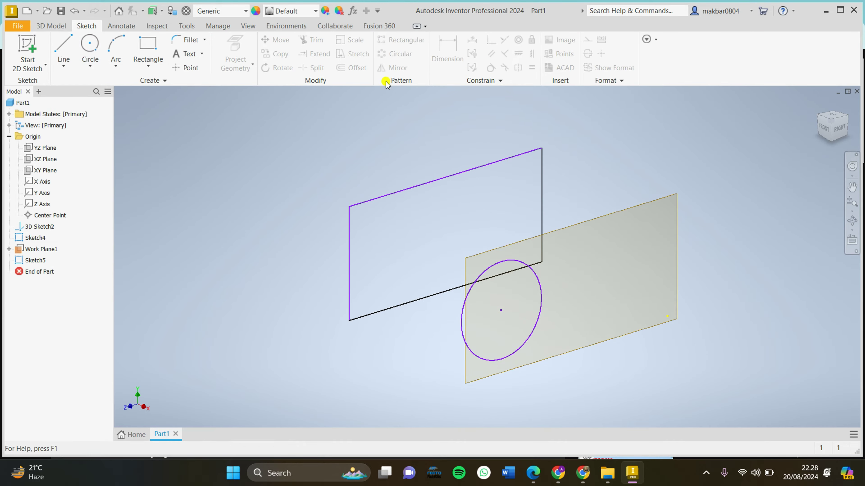
# Step: Create a second work plane offset from the first one, farther along the positive X direction
pyautogui.click(51, 26)
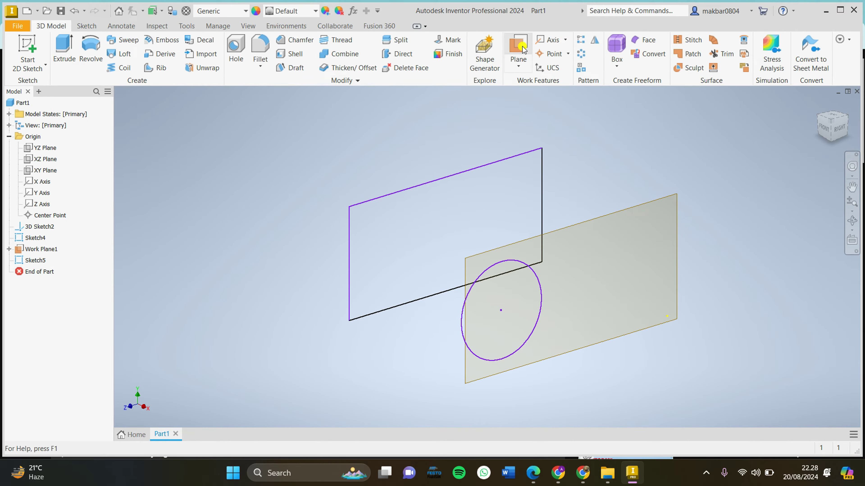
pyautogui.click(518, 63)
pyautogui.click(551, 111)
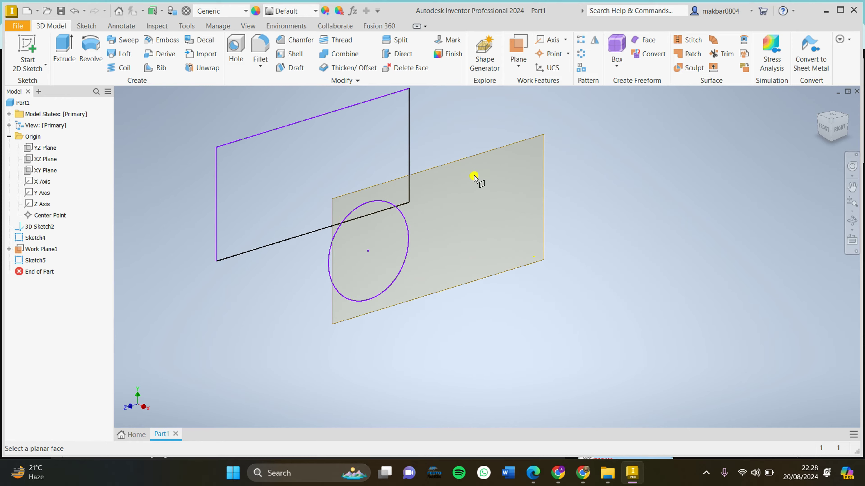
pyautogui.moveTo(475, 161); pyautogui.dragTo(606, 237)
pyautogui.press('Return')
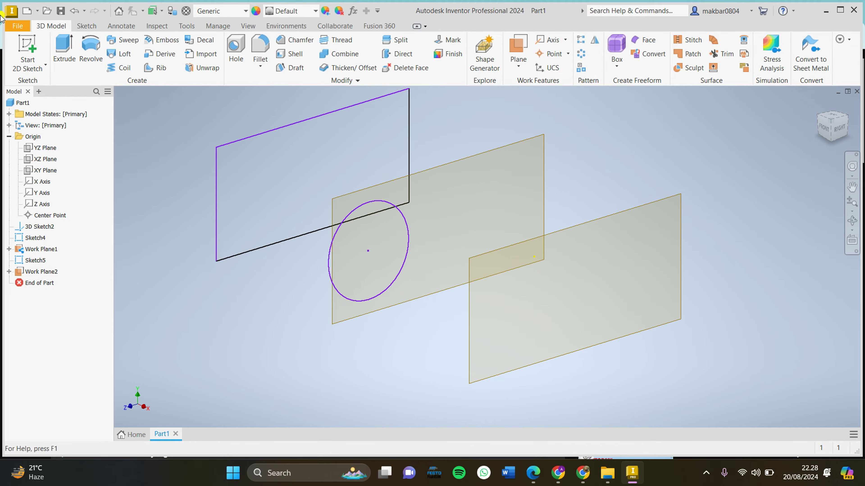
# Step: Sketch a smaller circle on the second work plane, just below the origin, and finish the sketch
pyautogui.click(18, 61)
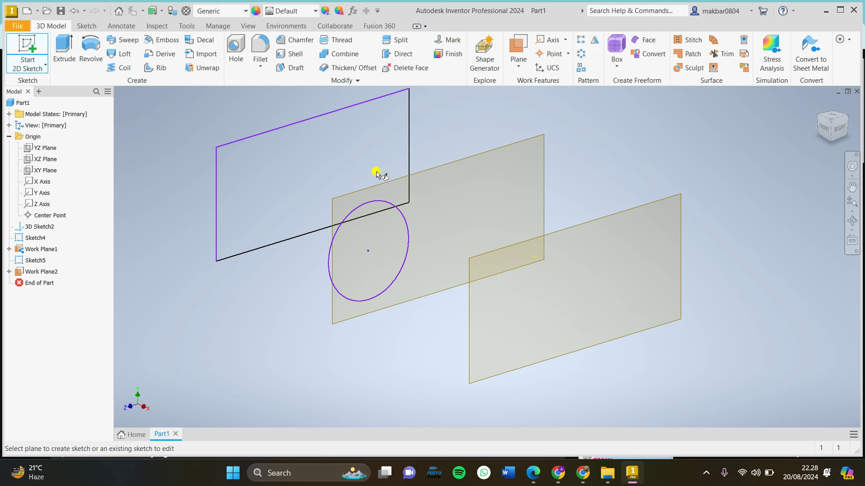
pyautogui.click(644, 211)
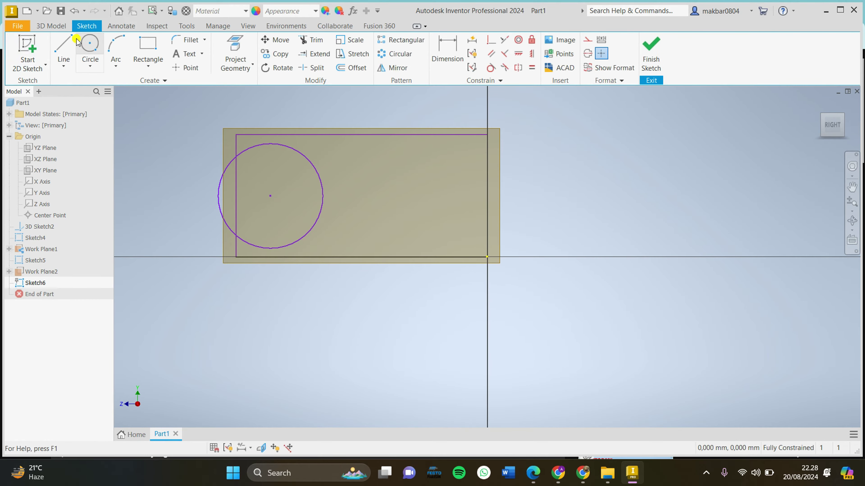
pyautogui.press('c')
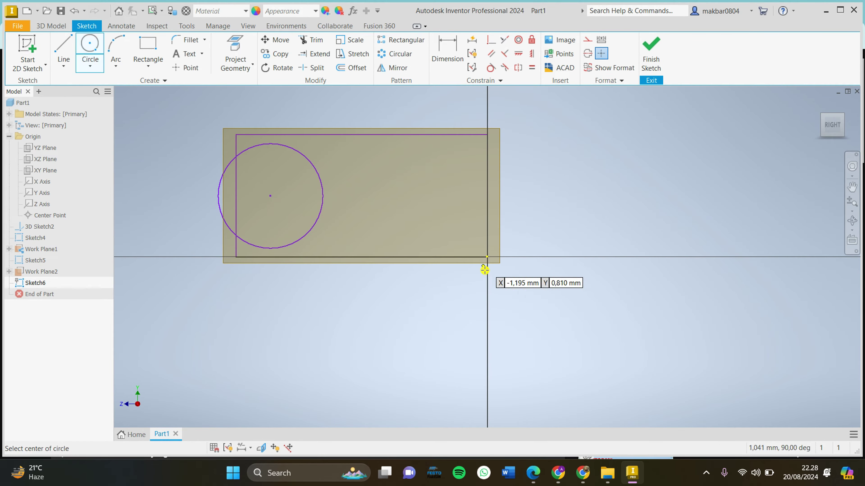
pyautogui.click(493, 302)
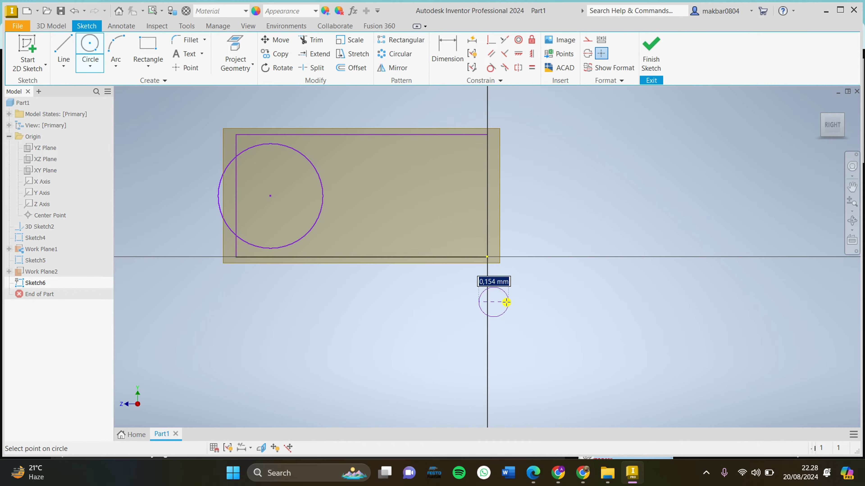
pyautogui.click(520, 303)
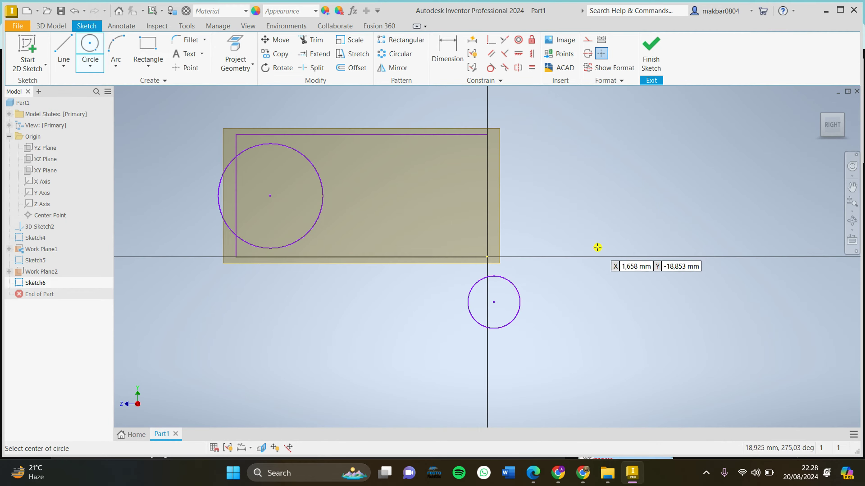
pyautogui.click(806, 129)
pyautogui.click(651, 52)
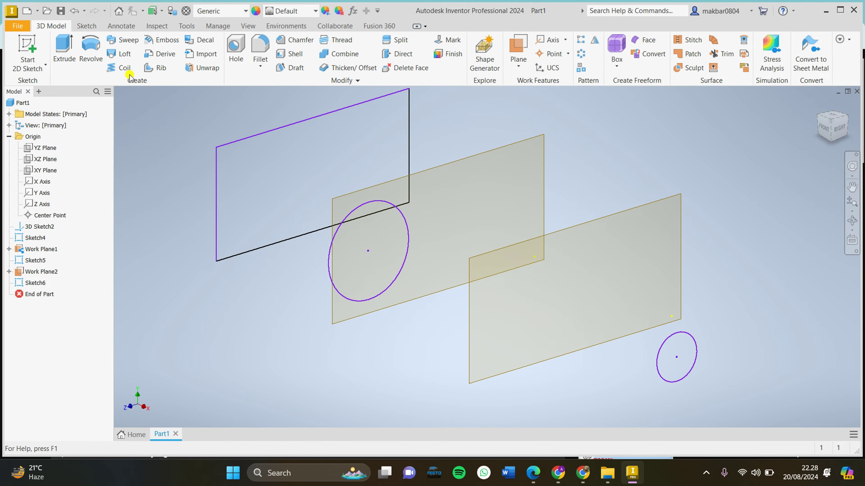
# Step: Create a solid loft using the rectangle, the large circle and the small circle as sections, in that order
pyautogui.click(119, 55)
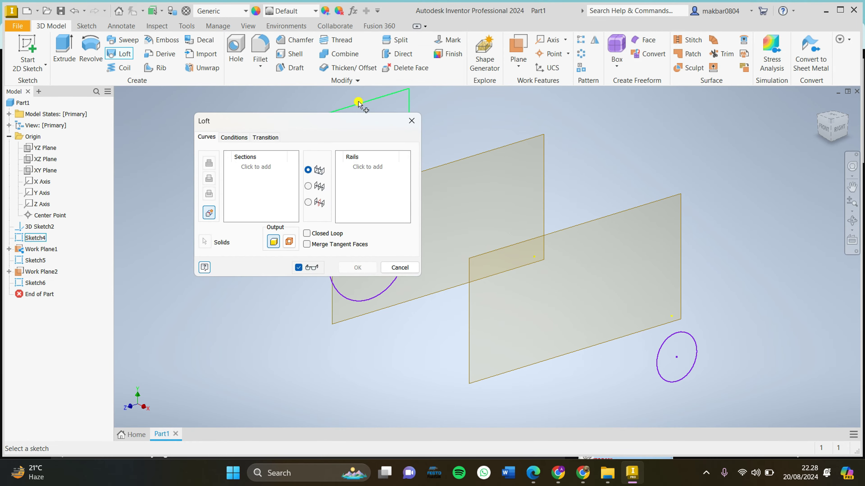
pyautogui.moveTo(305, 132)
pyautogui.mouseDown()
pyautogui.moveTo(121, 193)
pyautogui.moveTo(361, 180)
pyautogui.moveTo(672, 27)
pyautogui.moveTo(723, 27)
pyautogui.mouseUp()
pyautogui.click(272, 130)
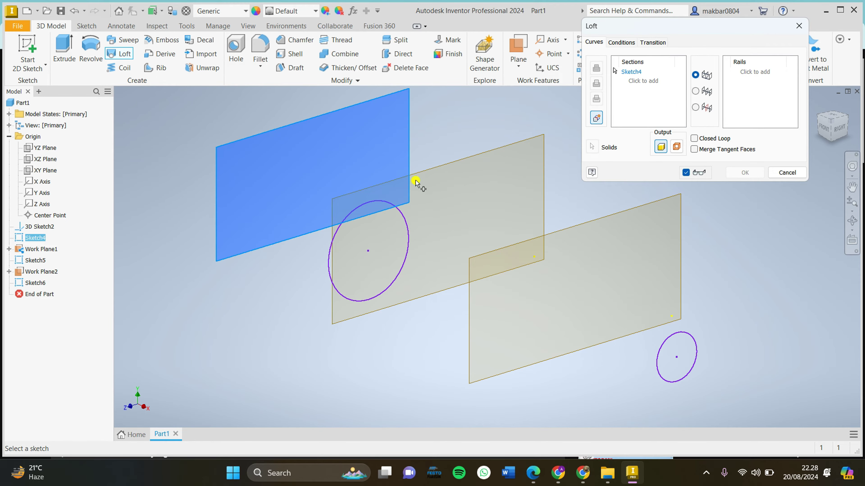
pyautogui.click(397, 218)
pyautogui.click(673, 335)
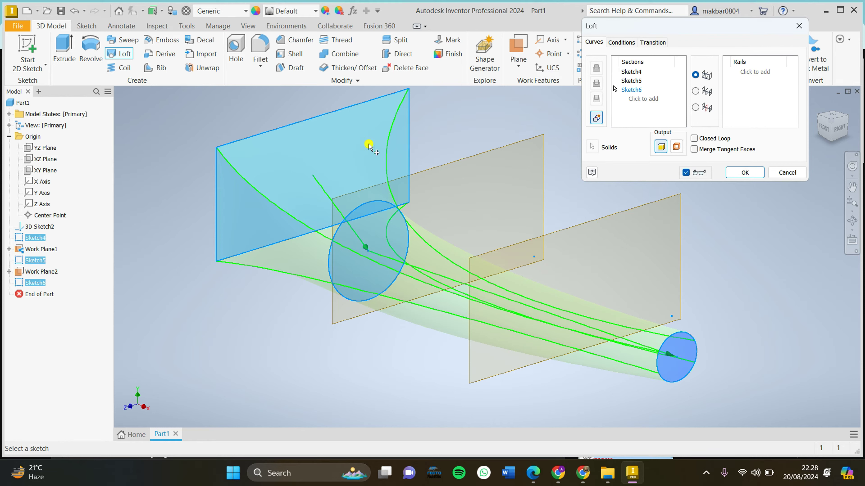
pyautogui.click(746, 172)
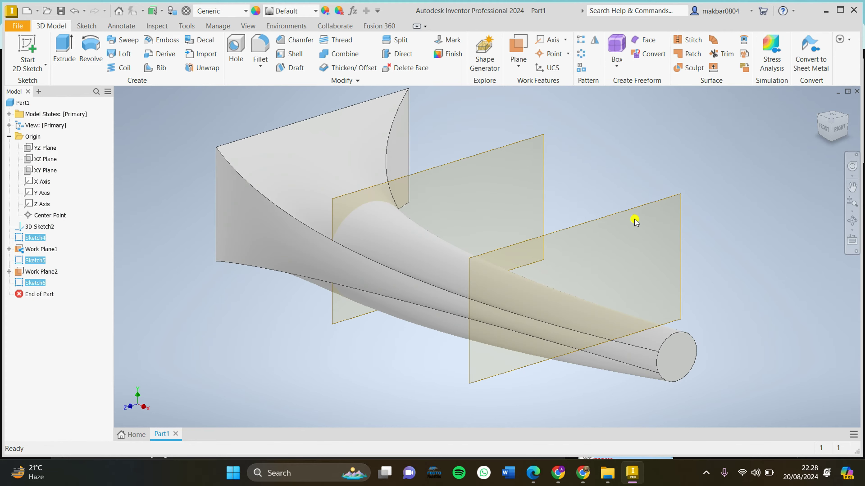
# Step: Hide both offset work planes around the loft
pyautogui.rightClick(482, 156)
pyautogui.click(507, 167)
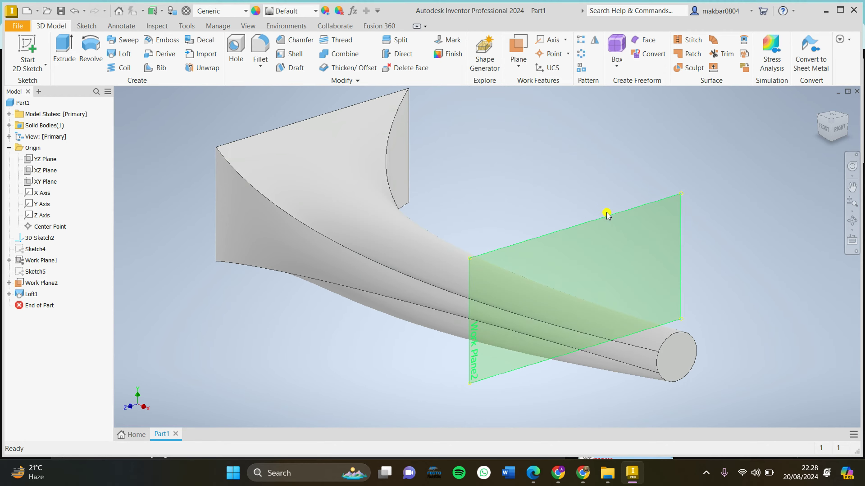
pyautogui.click(607, 214)
pyautogui.rightClick(609, 214)
pyautogui.click(634, 226)
pyautogui.scroll(3, 591, 233)
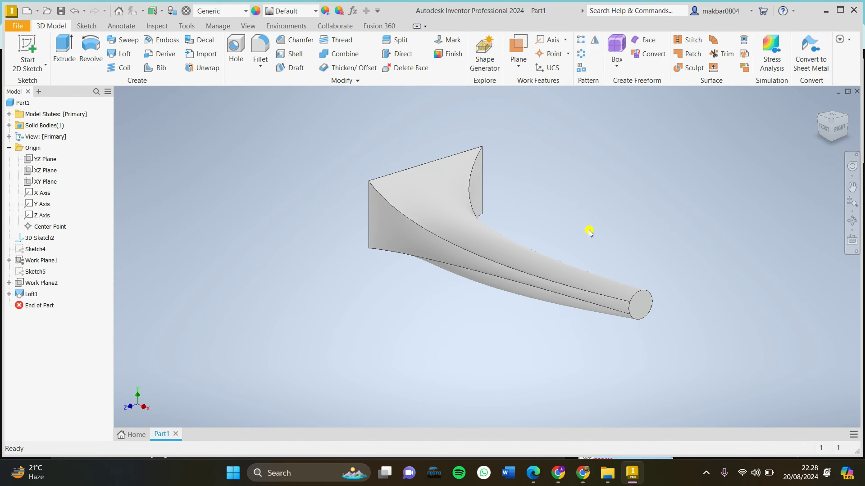
# Step: Delete the loft feature with the option to also delete consumed sketches and features
pyautogui.moveTo(849, 123); pyautogui.dragTo(30, 97)
pyautogui.click(31, 294)
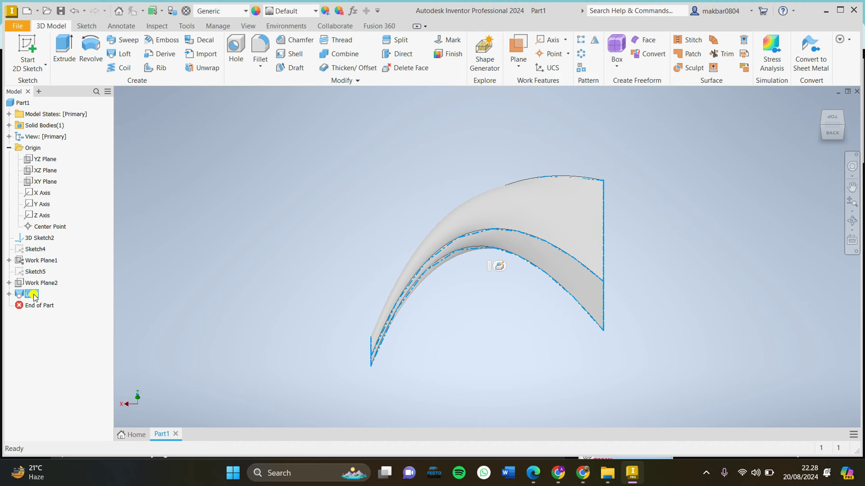
pyautogui.rightClick(33, 294)
pyautogui.click(51, 322)
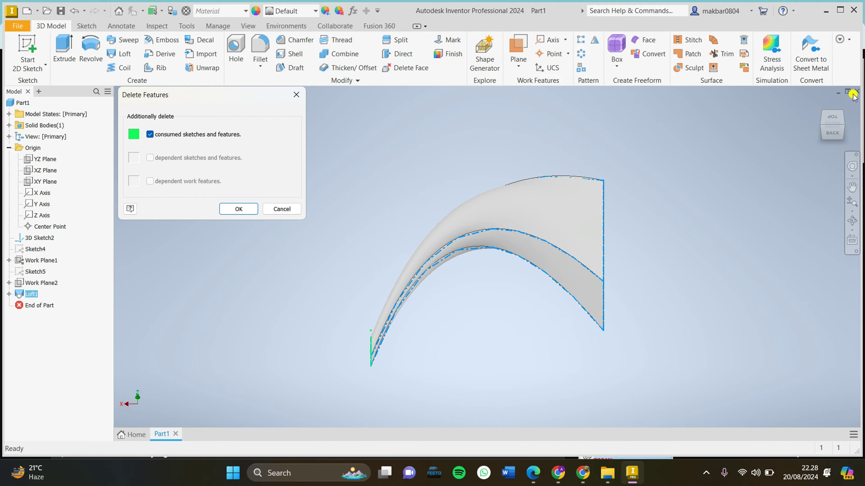
pyautogui.click(223, 205)
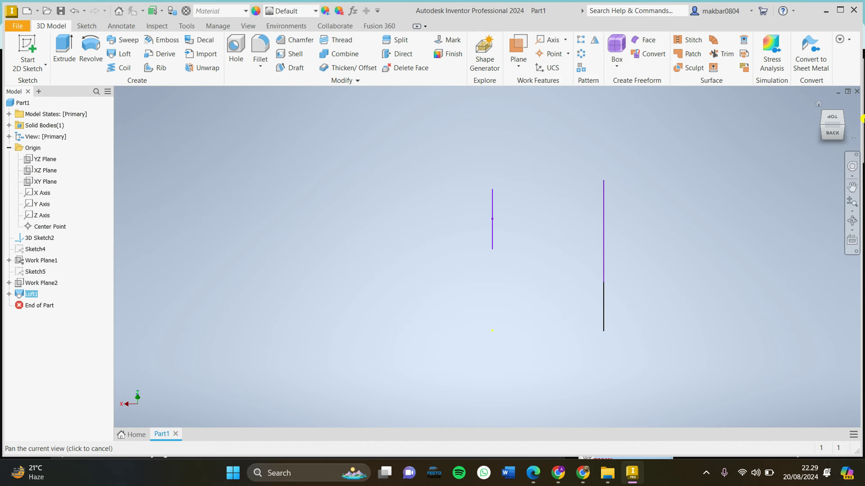
# Step: Delete the remaining rectangle sketch and large circle sketch
pyautogui.click(824, 115)
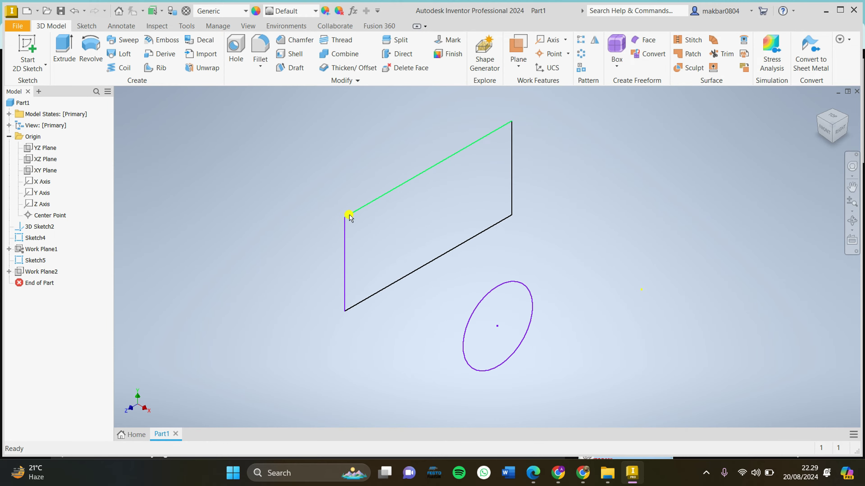
pyautogui.rightClick(29, 235)
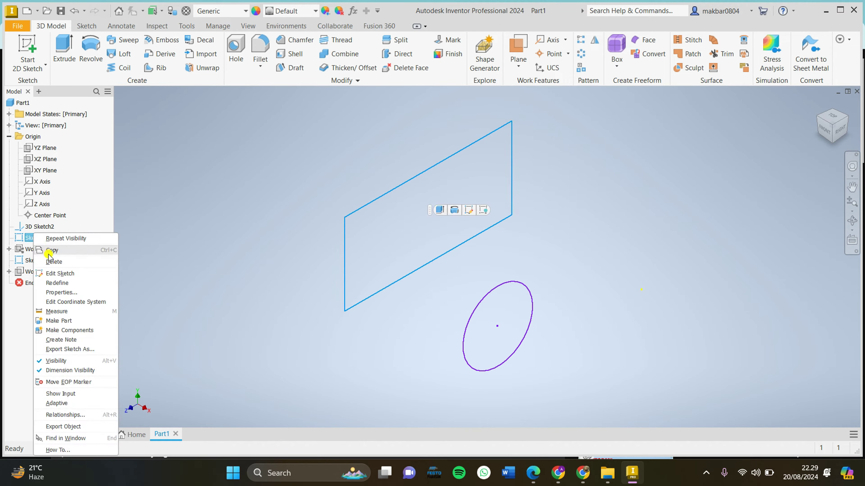
pyautogui.click(29, 260)
pyautogui.click(34, 249)
pyautogui.rightClick(34, 249)
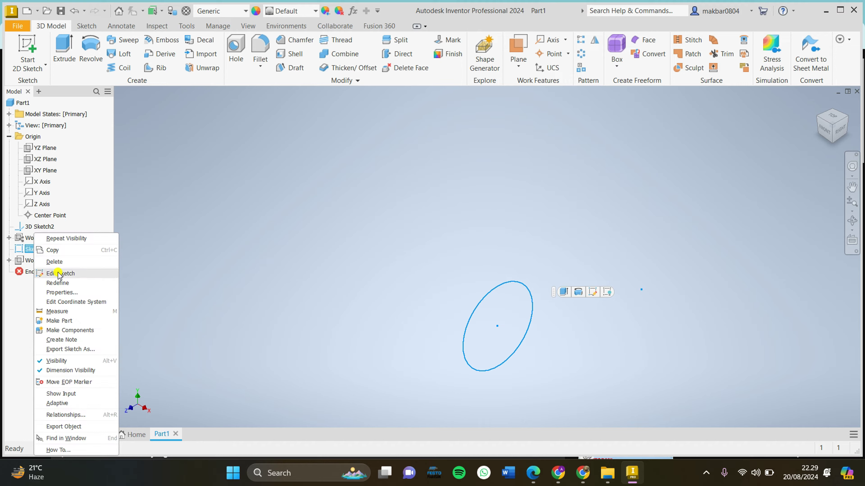
pyautogui.click(53, 265)
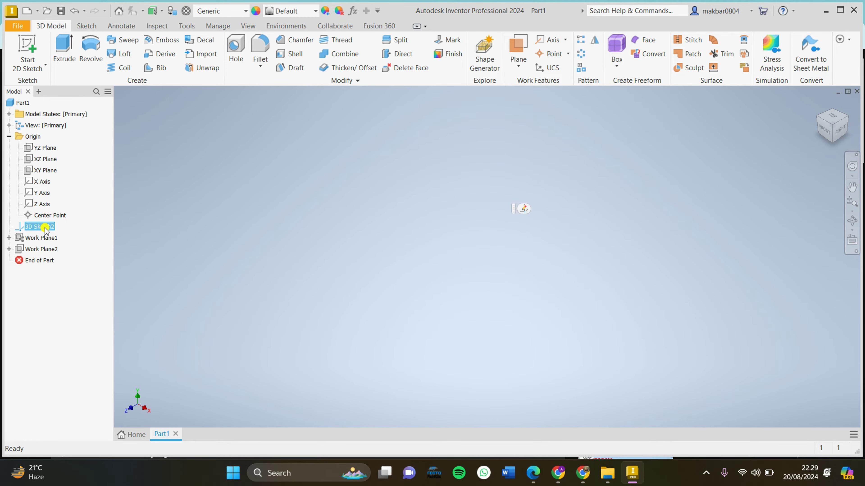
# Step: Delete both work planes and the 3D sketch, leaving only the origin geometry in the part
pyautogui.click(41, 238)
pyautogui.rightClick(42, 238)
pyautogui.click(68, 246)
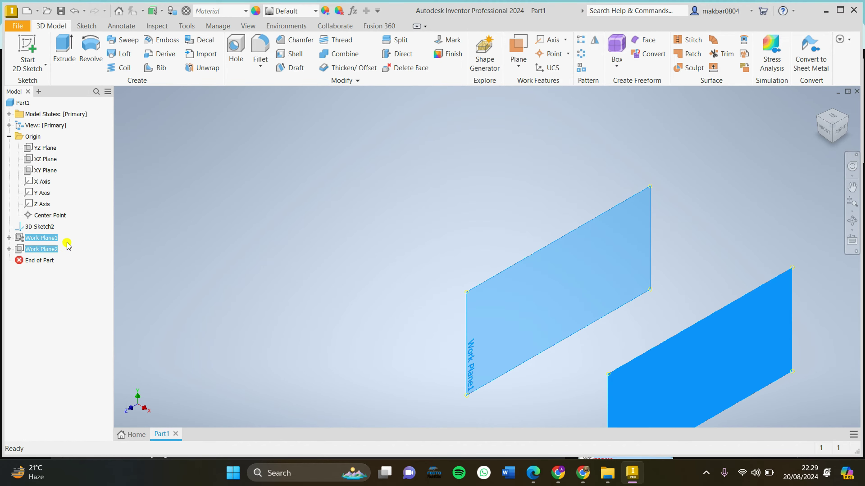
pyautogui.click(238, 209)
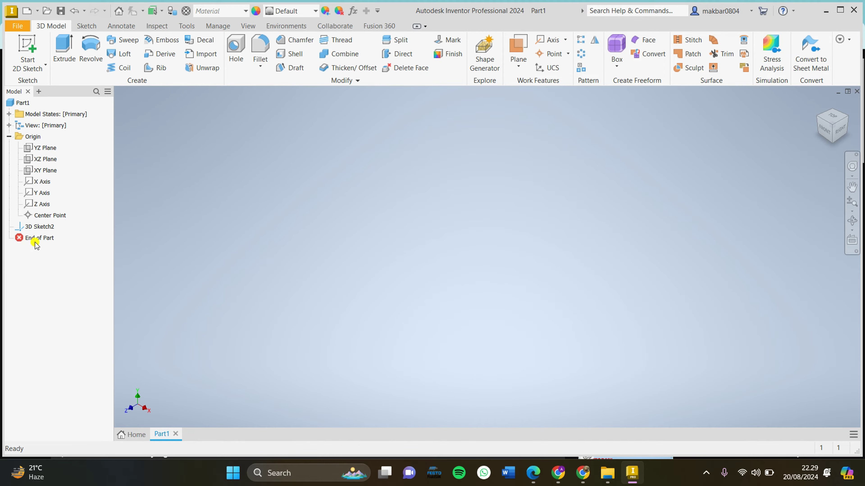
pyautogui.rightClick(41, 227)
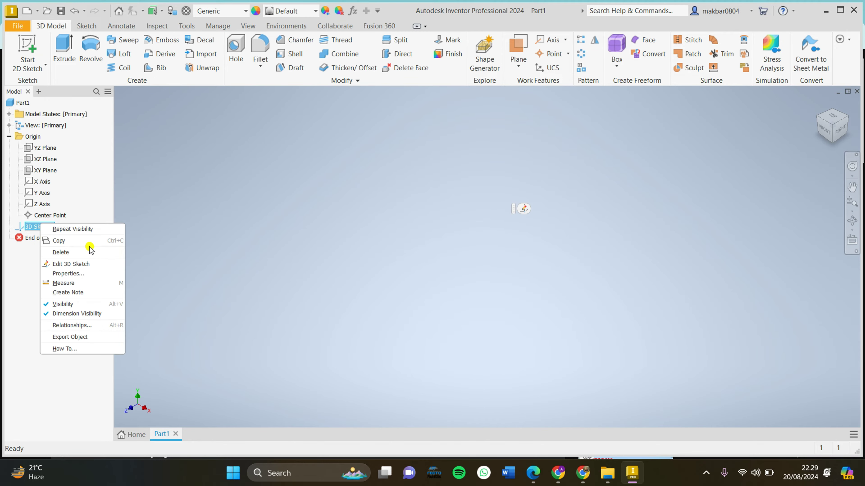
pyautogui.click(76, 251)
# Step: Start a 2D sketch on the YZ plane and draw a small circle centred about 5.7 mm below and 16 mm beside the origin
pyautogui.click(74, 41)
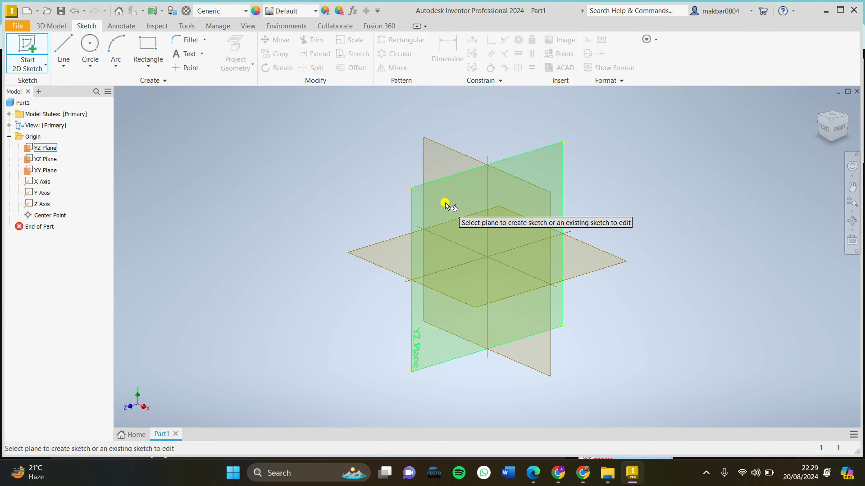
pyautogui.click(418, 190)
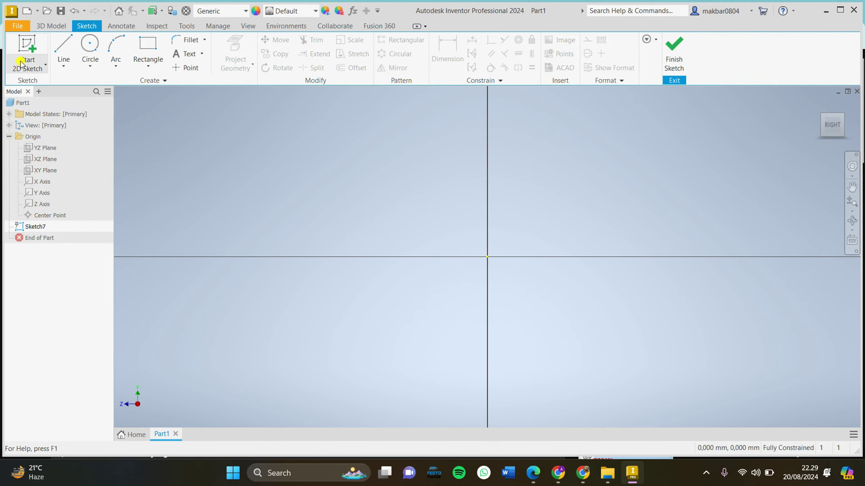
pyautogui.click(90, 45)
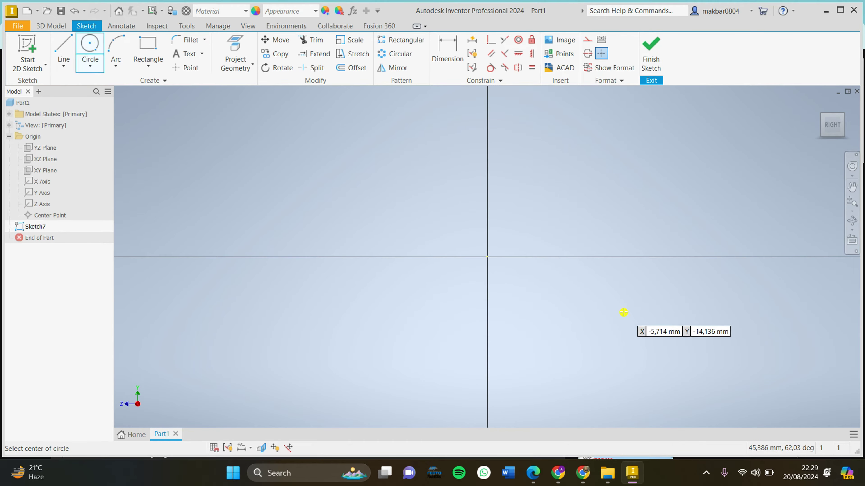
pyautogui.click(645, 313)
pyautogui.click(666, 314)
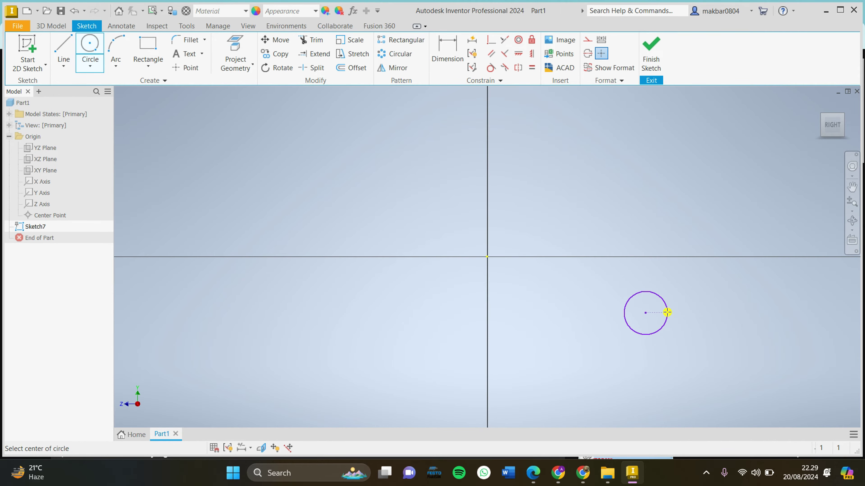
pyautogui.scroll(3, 646, 320)
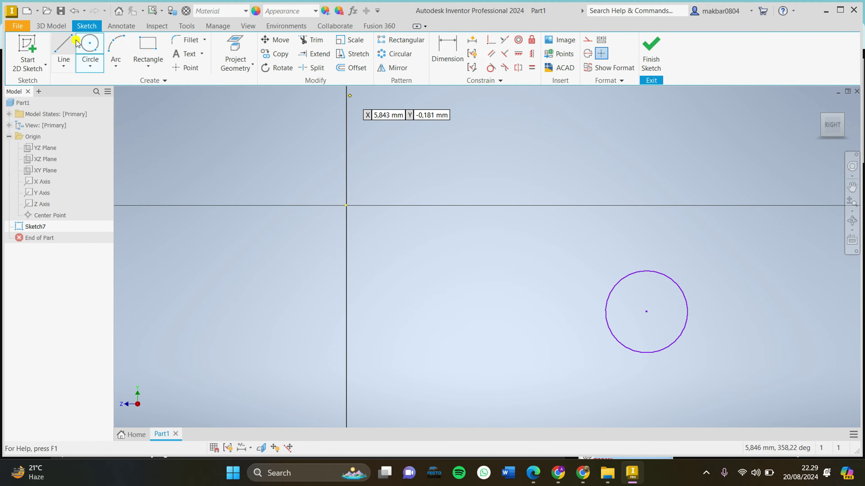
# Step: Draw a horizontal line about 37 mm long through the origin, starting directly above the circle's centre, and finish the sketch
pyautogui.click(65, 43)
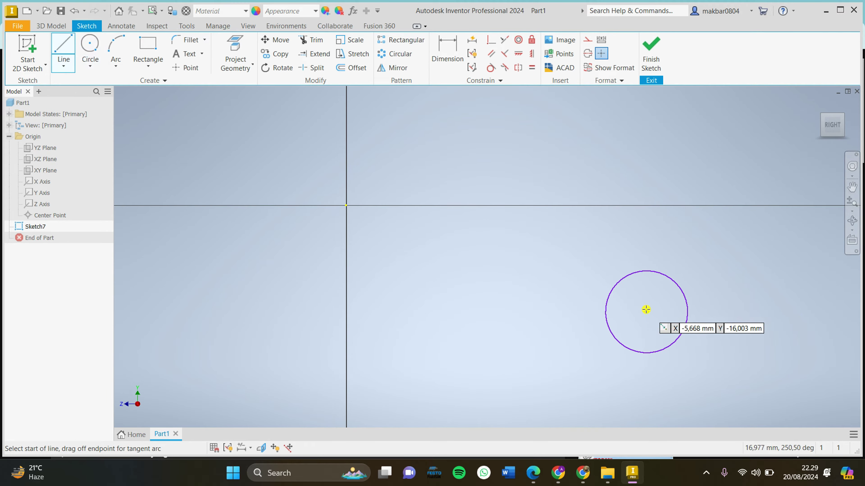
pyautogui.click(646, 204)
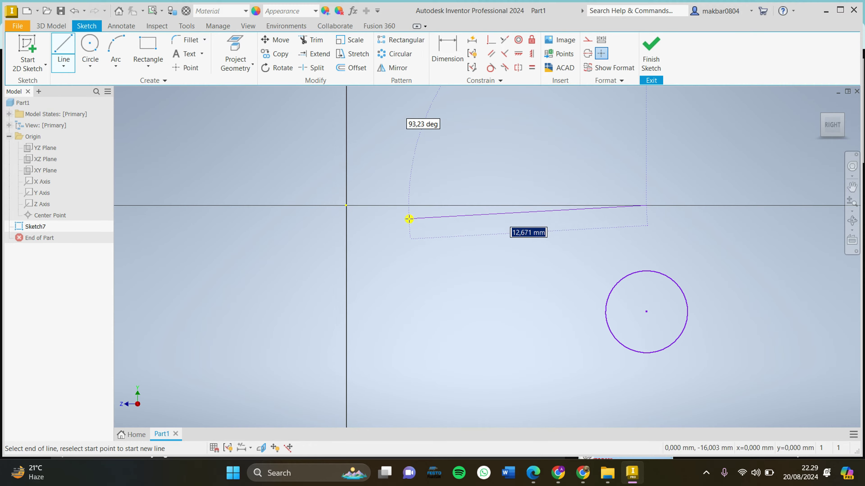
pyautogui.moveTo(409, 219); pyautogui.dragTo(616, 241, button='middle')
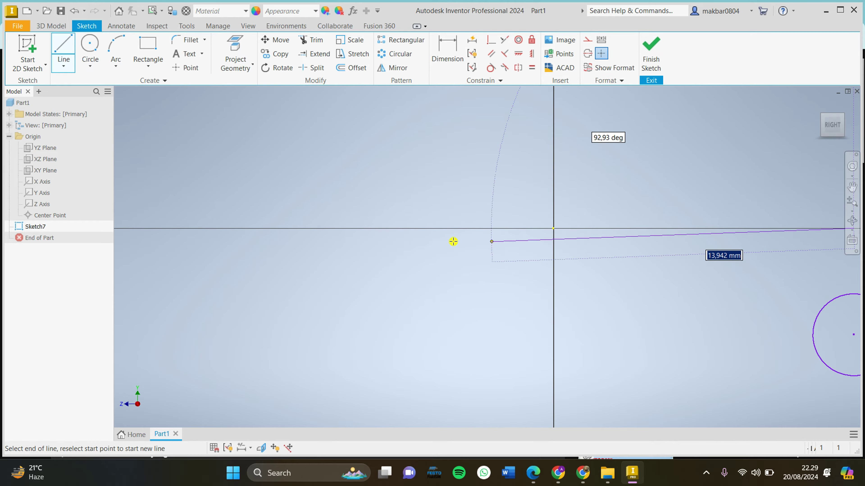
pyautogui.click(162, 229)
pyautogui.scroll(-5, 332, 249)
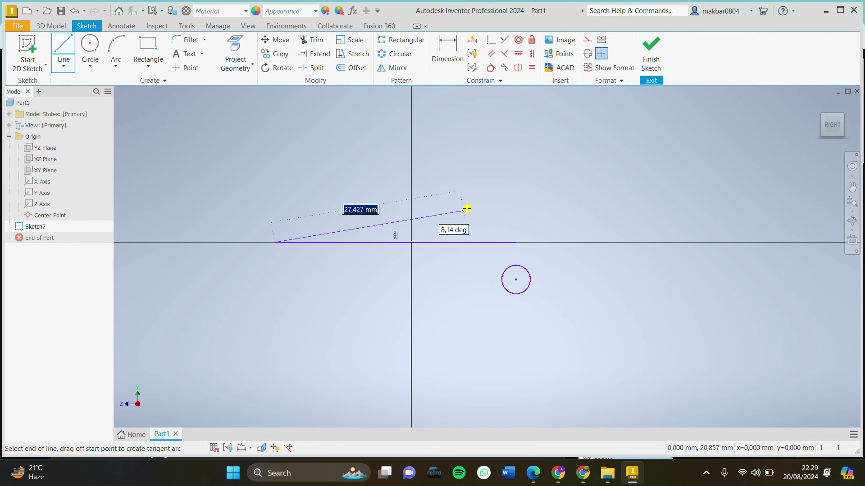
pyautogui.click(651, 64)
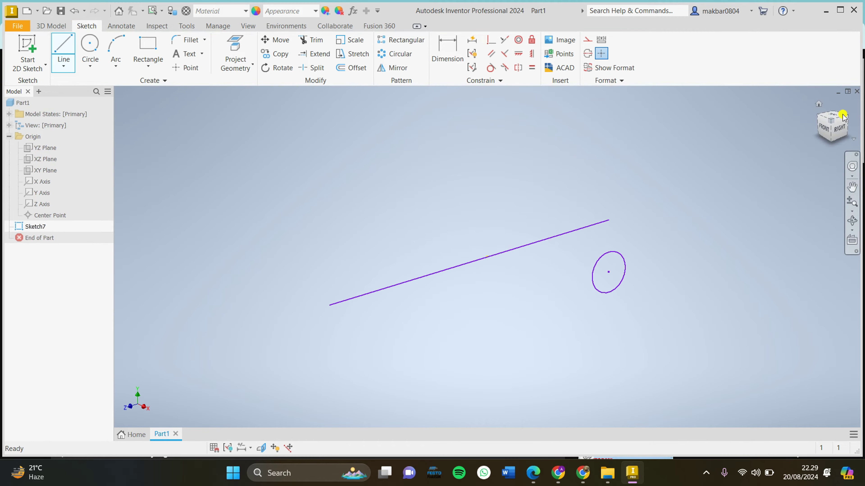
# Step: Try to create a surface coil from the circle around the line, with 4 mm pitch and 5 revolutions
pyautogui.click(850, 121)
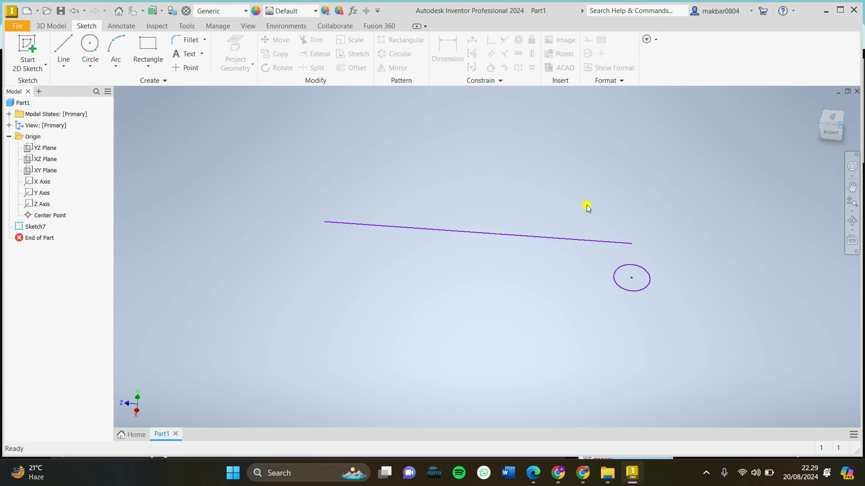
pyautogui.click(51, 26)
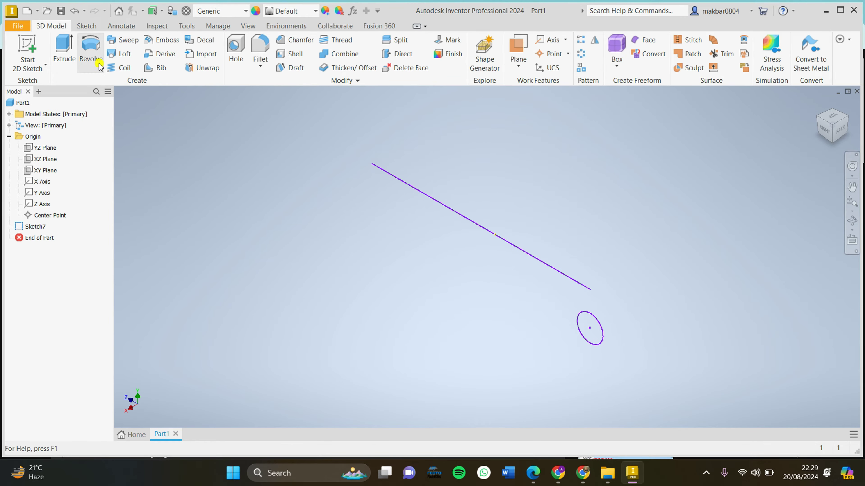
pyautogui.scroll(5, 623, 344)
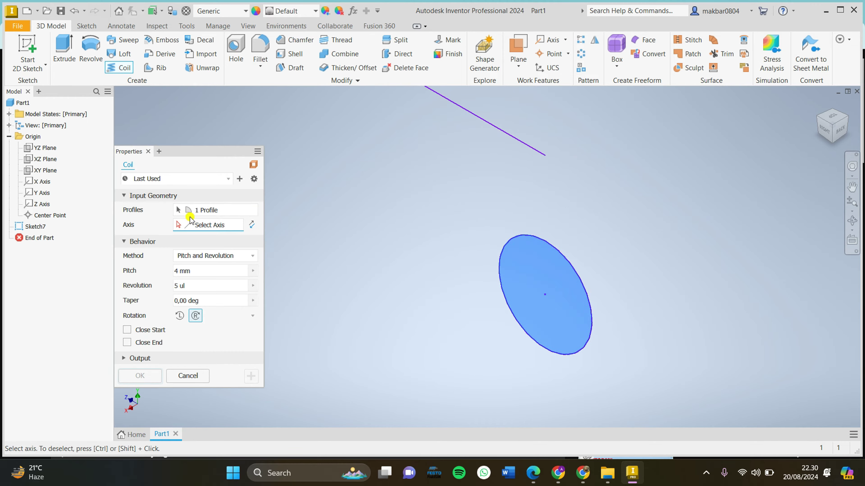
pyautogui.scroll(-2, 388, 233)
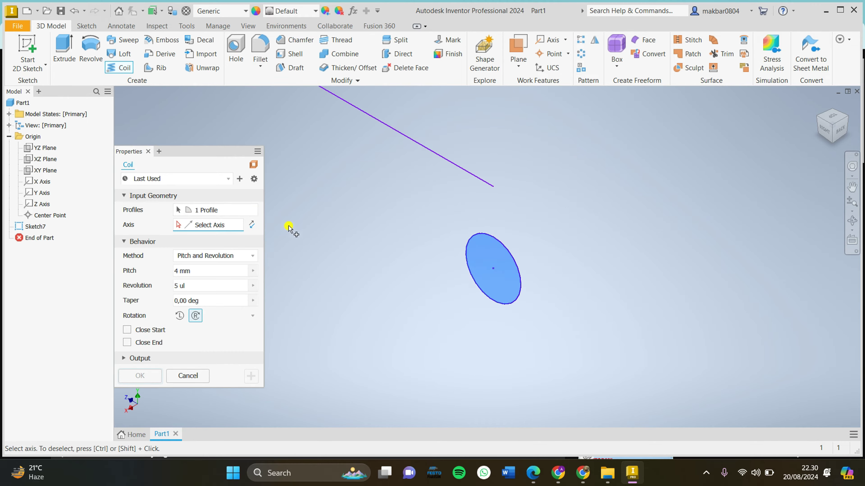
pyautogui.click(460, 171)
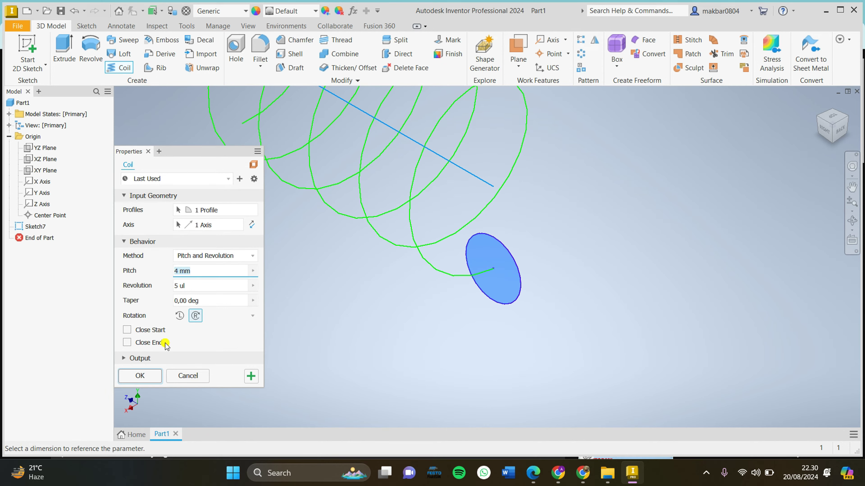
pyautogui.click(253, 165)
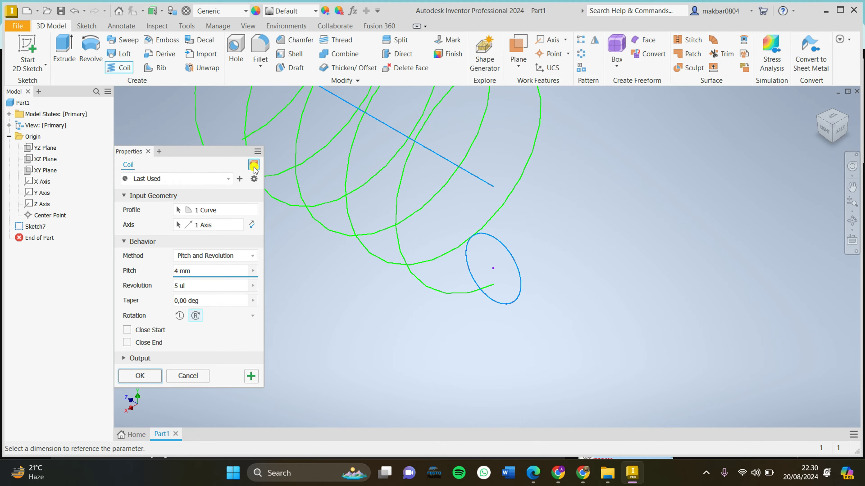
pyautogui.click(139, 376)
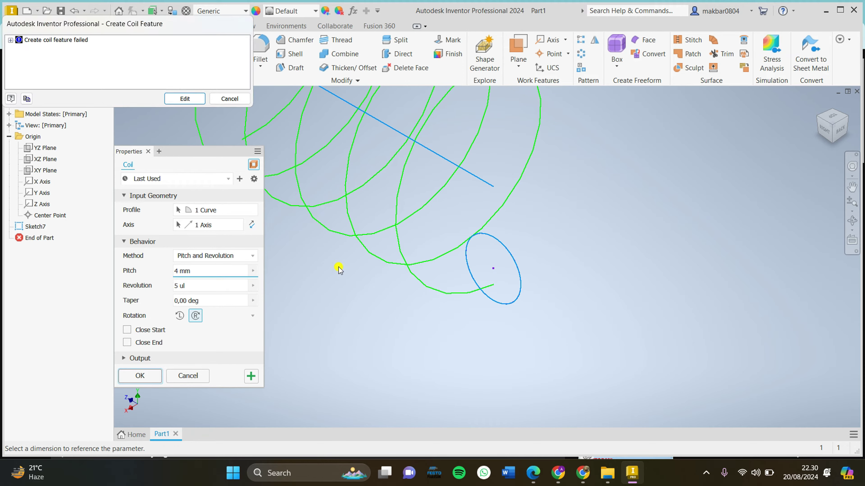
pyautogui.click(198, 99)
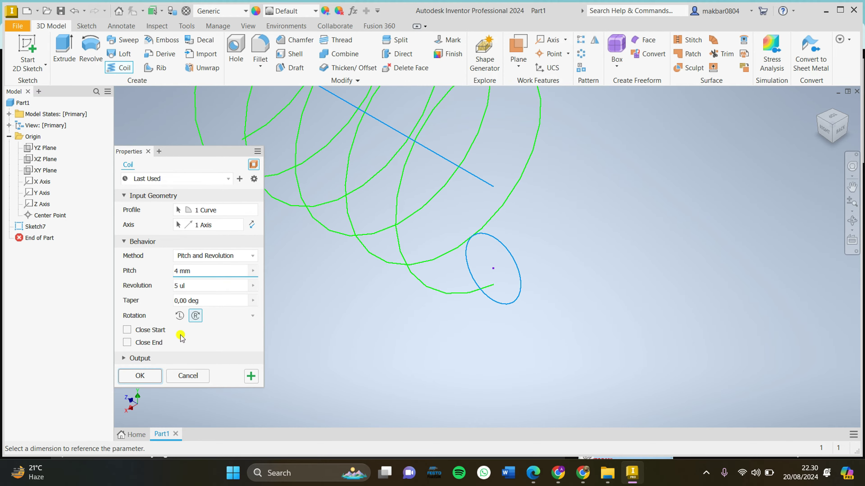
# Step: Set the coil's pitch to 8 mm and create the surface coil
pyautogui.scroll(-3, 338, 289)
pyautogui.moveTo(338, 290); pyautogui.dragTo(431, 344, button='middle')
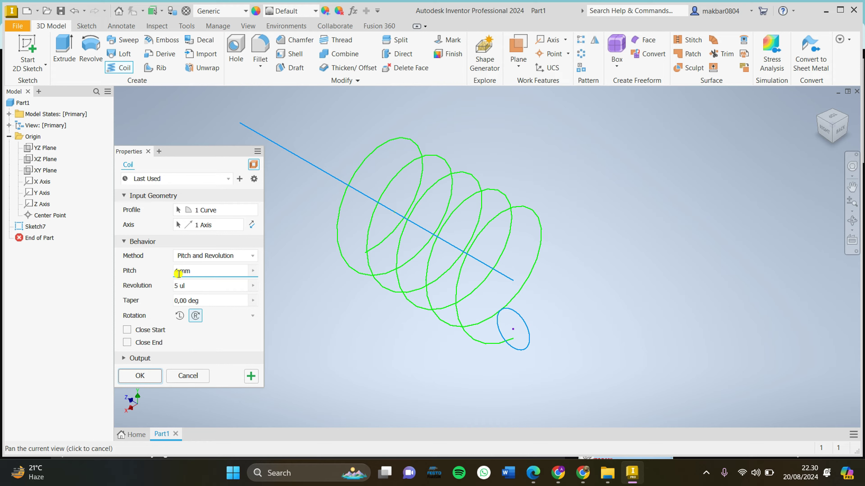
pyautogui.press('BackSpace')
pyautogui.write('5')
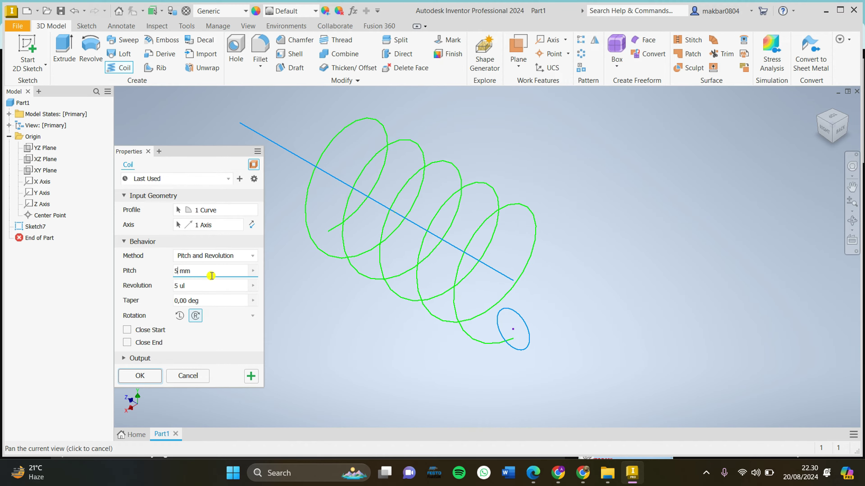
pyautogui.press('BackSpace')
pyautogui.write('6')
pyautogui.press('BackSpace')
pyautogui.write('7')
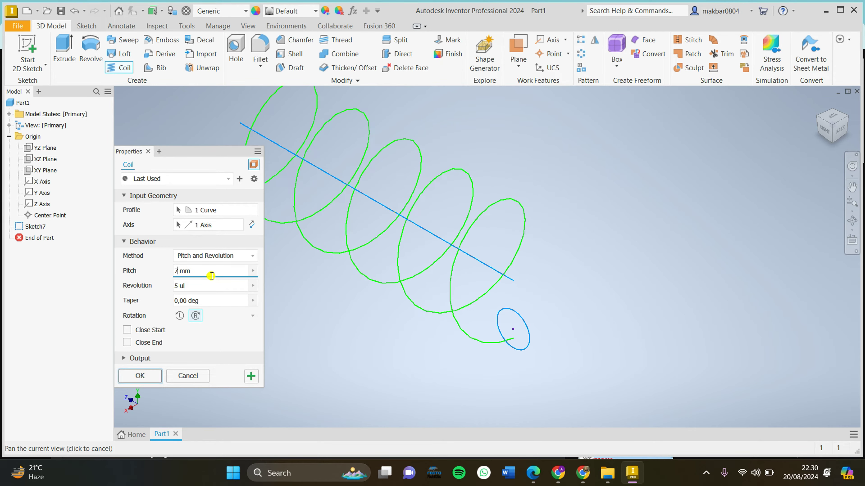
pyautogui.press('BackSpace')
pyautogui.write('8')
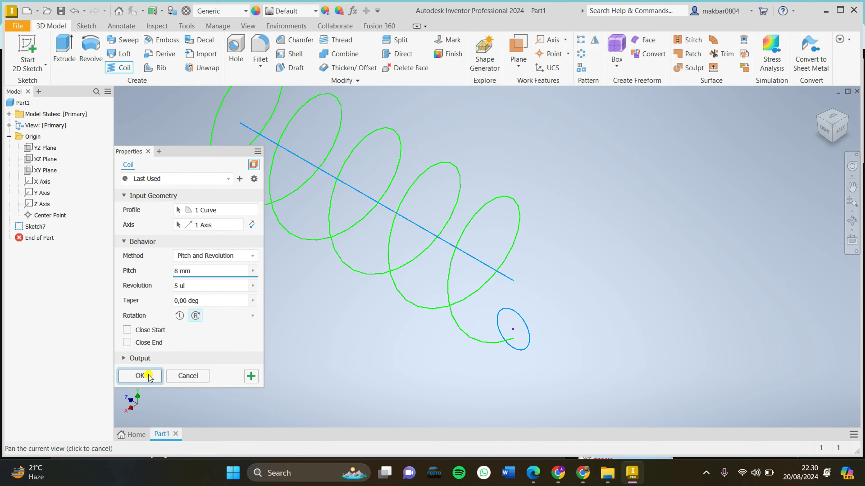
pyautogui.click(143, 376)
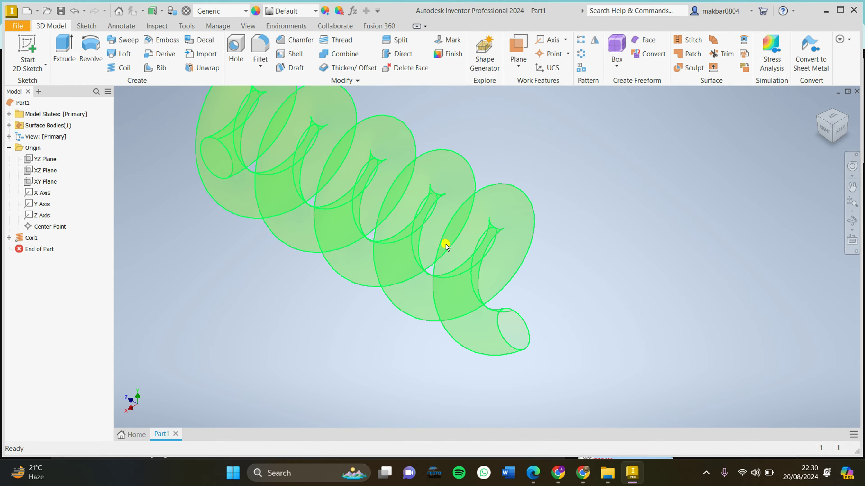
# Step: Undo the surface coil and recreate it as a solid from the circle around the line, with 8 mm pitch and 5 revolutions
pyautogui.hotkey('ctrl', 'z')
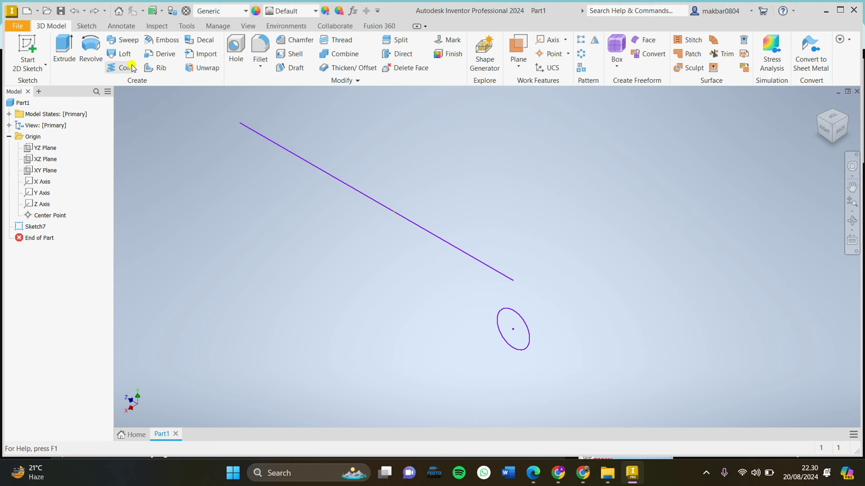
pyautogui.click(126, 65)
pyautogui.click(487, 266)
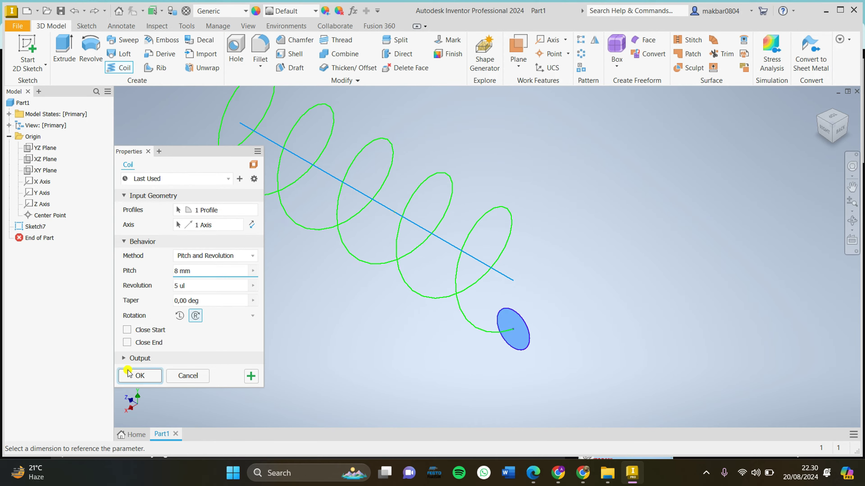
pyautogui.click(140, 375)
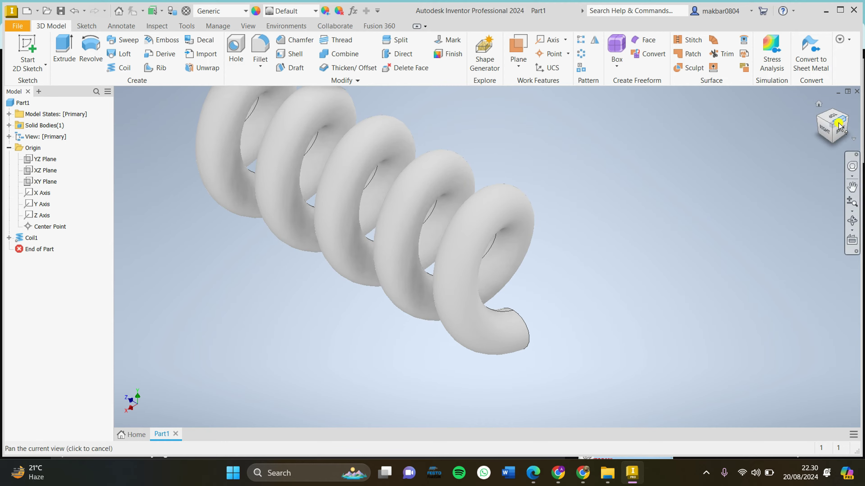
# Step: Examine the solid coil from above and from several angled views to check its turns and end faces
pyautogui.moveTo(336, 137); pyautogui.dragTo(410, 290, button='middle')
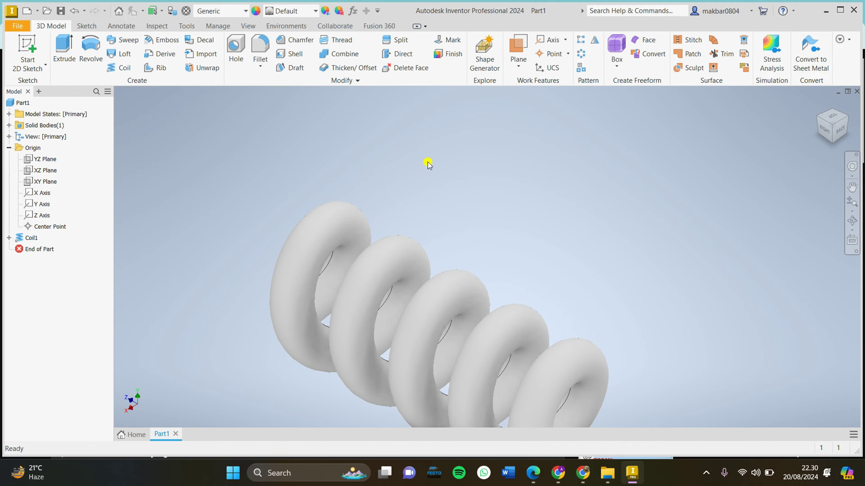
pyautogui.moveTo(427, 162); pyautogui.dragTo(330, 89, button='middle')
pyautogui.click(832, 120)
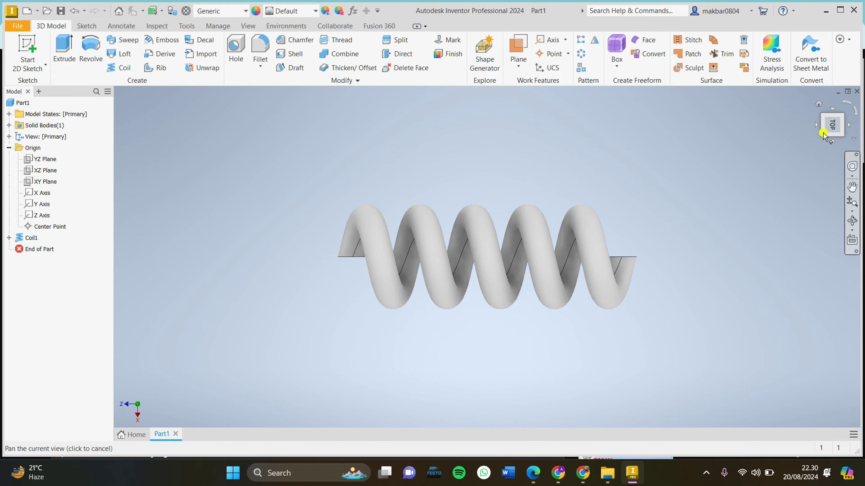
pyautogui.click(847, 103)
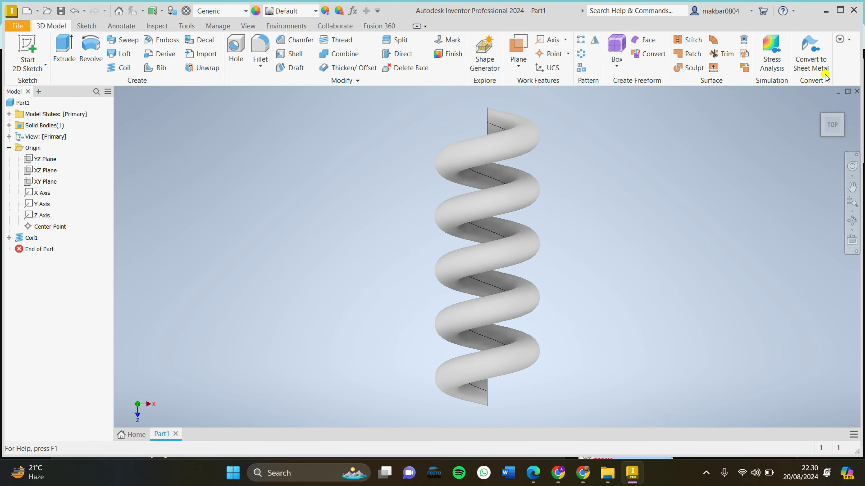
pyautogui.click(821, 116)
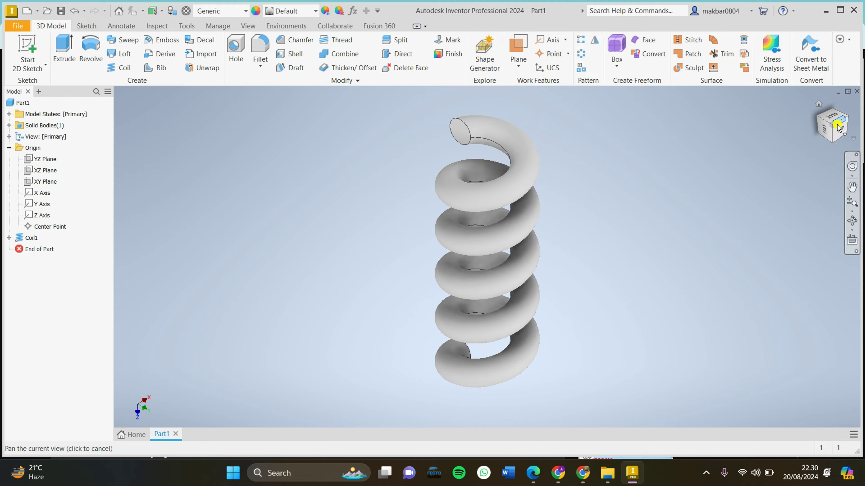
pyautogui.click(847, 120)
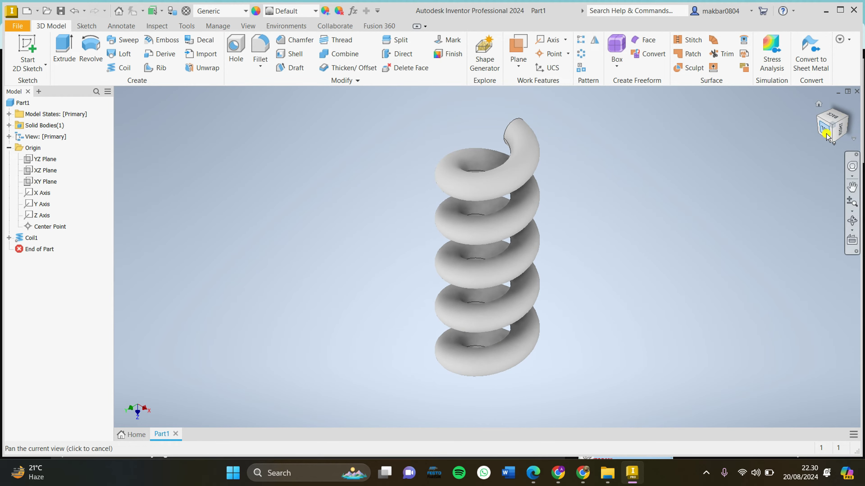
pyautogui.click(855, 133)
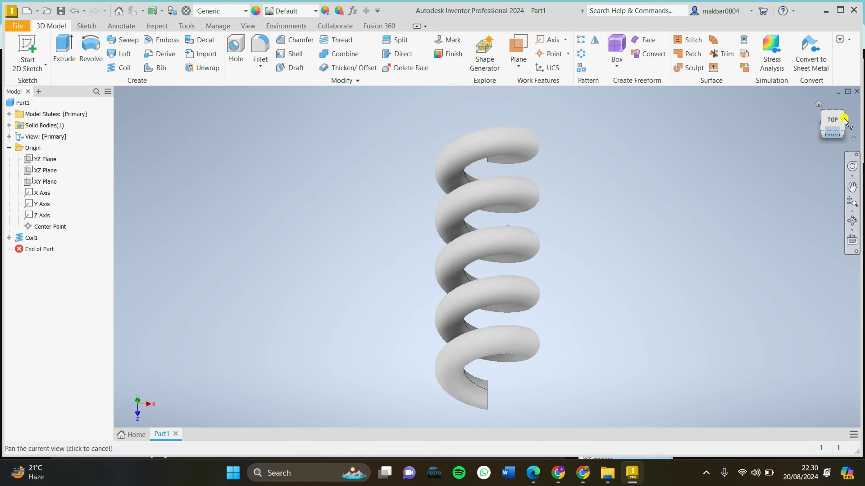
pyautogui.click(817, 112)
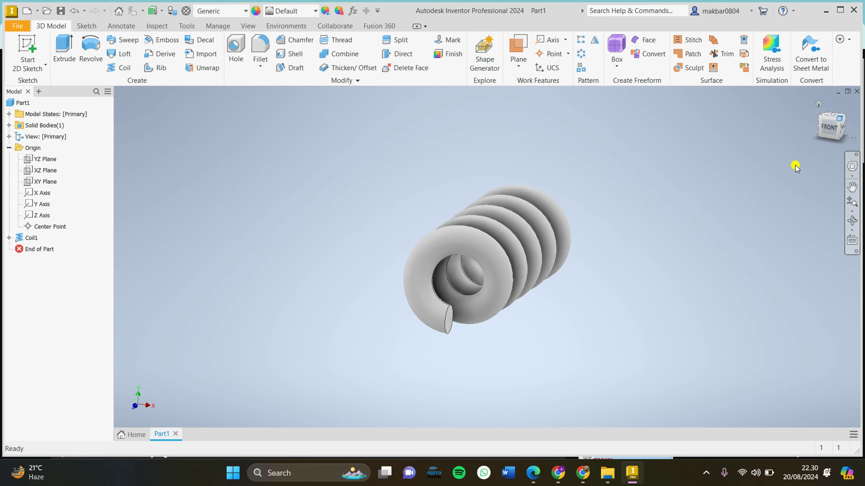
# Step: Delete the coil feature together with its consumed sketch
pyautogui.click(30, 238)
pyautogui.rightClick(33, 238)
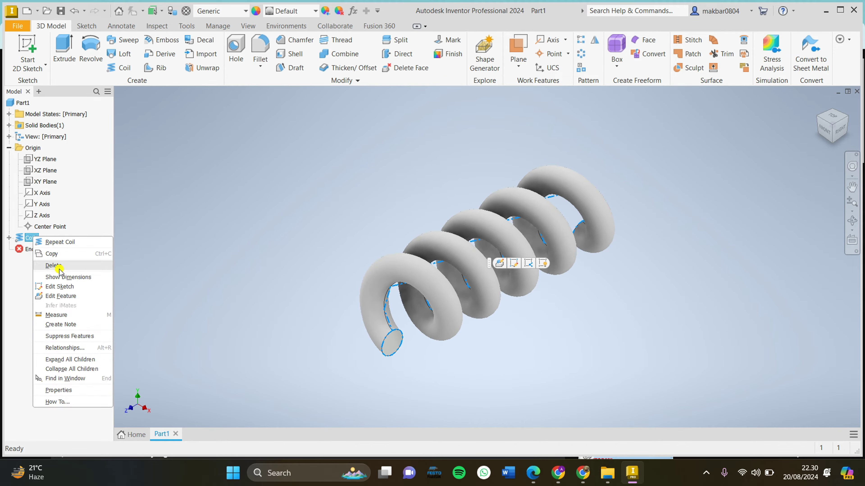
pyautogui.click(53, 265)
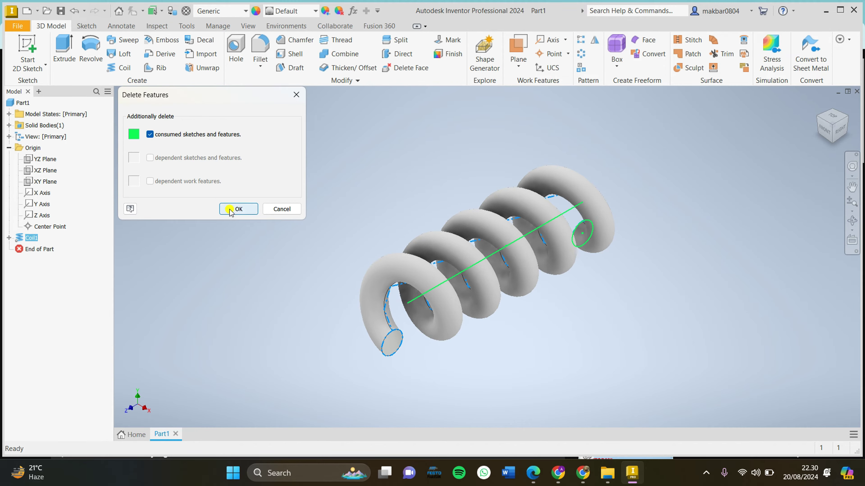
pyautogui.click(239, 209)
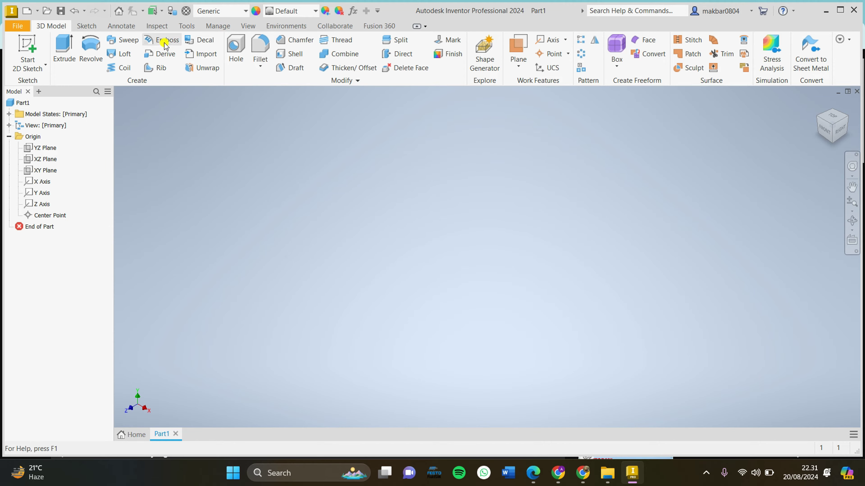
# Step: Start a 2D sketch on the XZ plane, draw a two-point rectangle with one corner at the origin, and finish the sketch
pyautogui.click(87, 26)
pyautogui.click(27, 51)
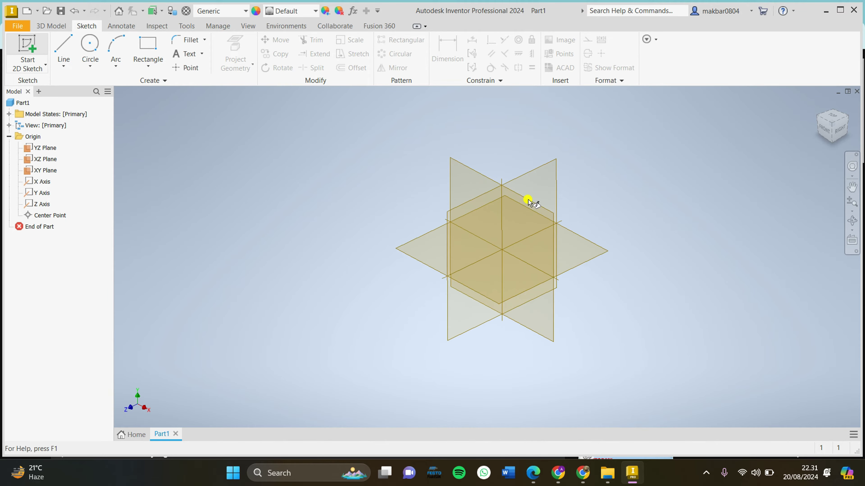
pyautogui.click(379, 262)
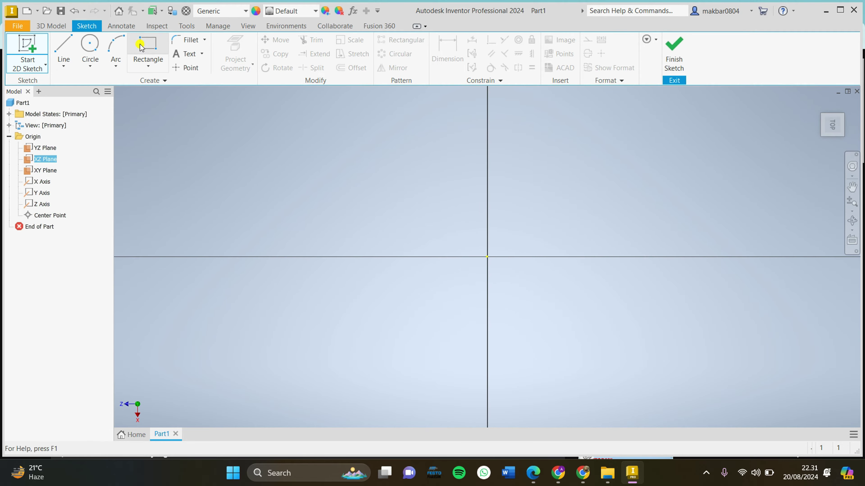
pyautogui.click(90, 46)
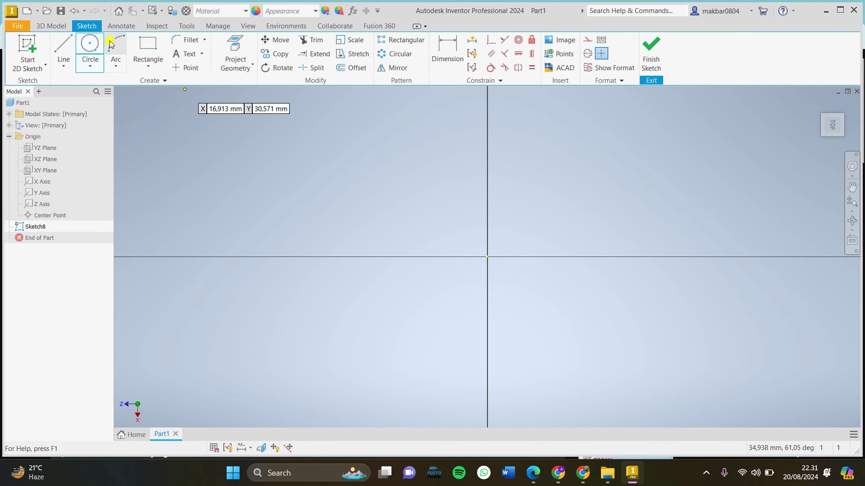
pyautogui.click(148, 50)
pyautogui.click(487, 257)
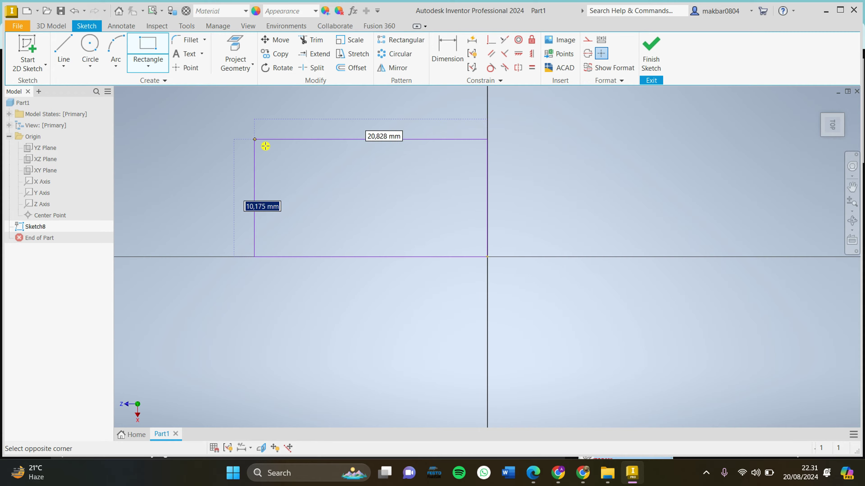
pyautogui.click(171, 112)
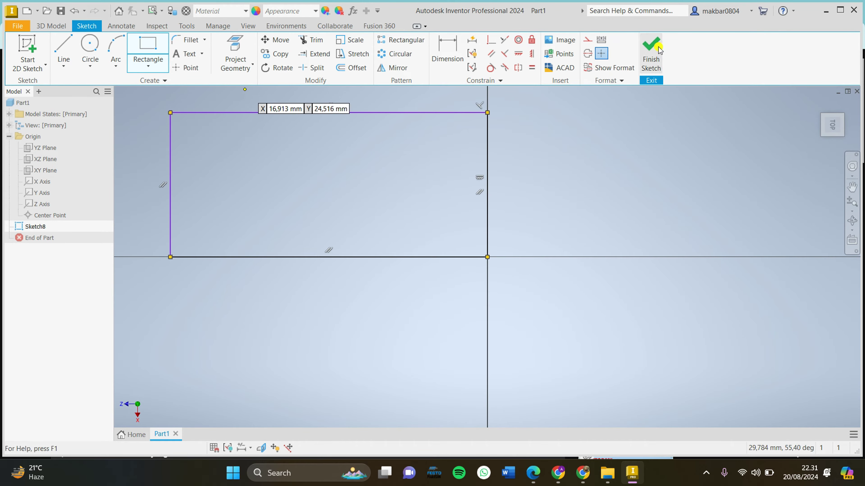
pyautogui.click(651, 52)
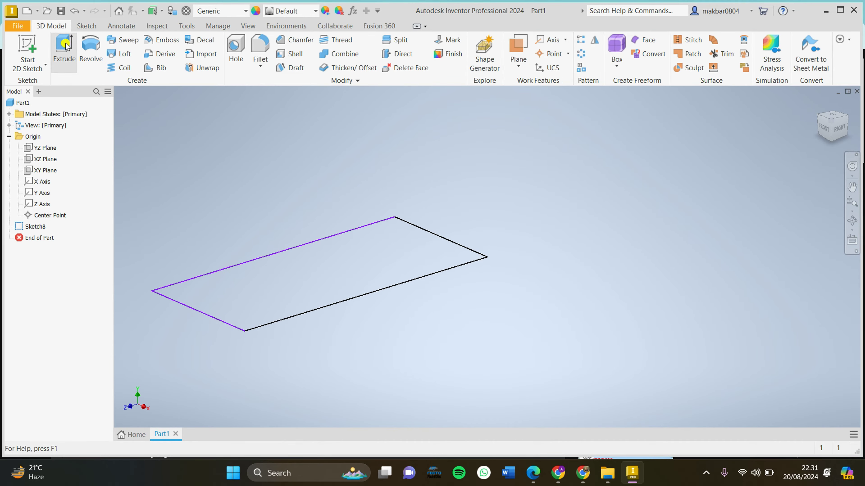
# Step: Extrude the rectangle 1.5 mm into a thin plate
pyautogui.click(65, 46)
pyautogui.scroll(3, 408, 260)
pyautogui.scroll(-3, 581, 349)
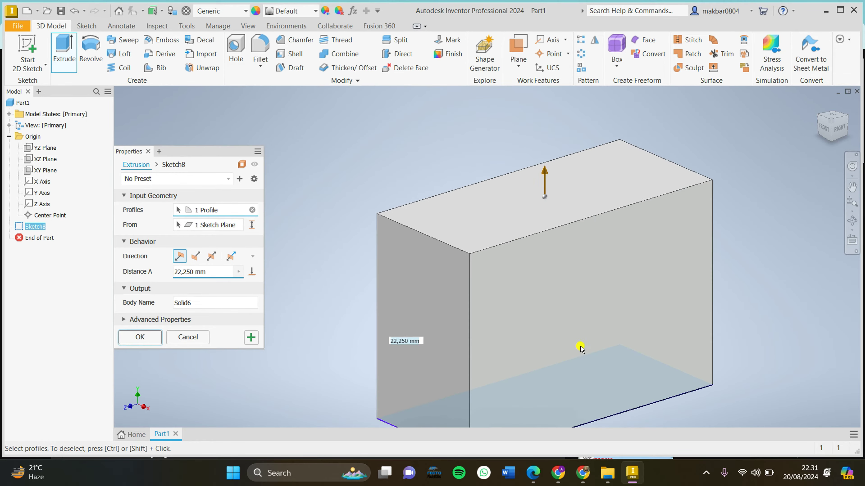
pyautogui.moveTo(552, 179); pyautogui.dragTo(565, 354)
pyautogui.moveTo(566, 353); pyautogui.dragTo(608, 238, button='middle')
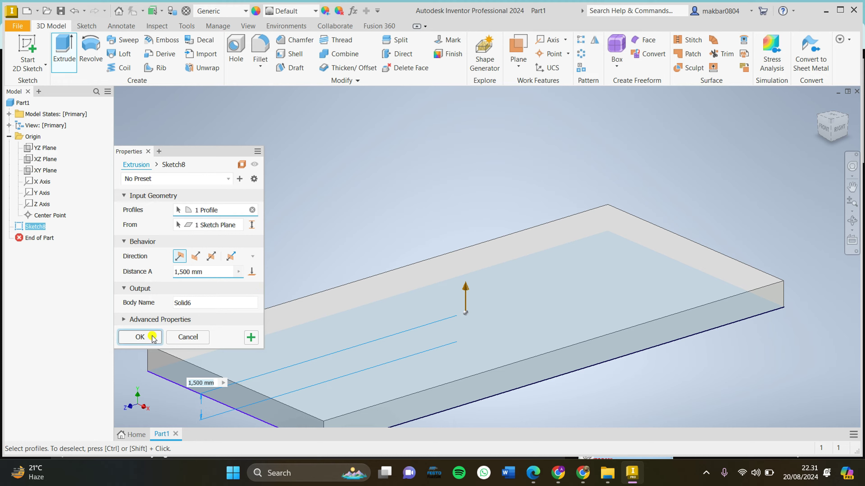
pyautogui.click(139, 337)
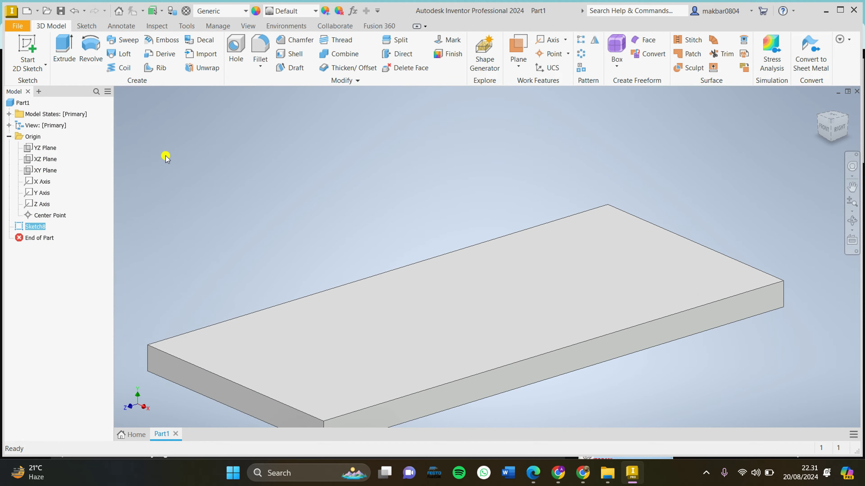
# Step: Start a sketch on the plate's top face with the Text command
pyautogui.click(87, 25)
pyautogui.click(193, 53)
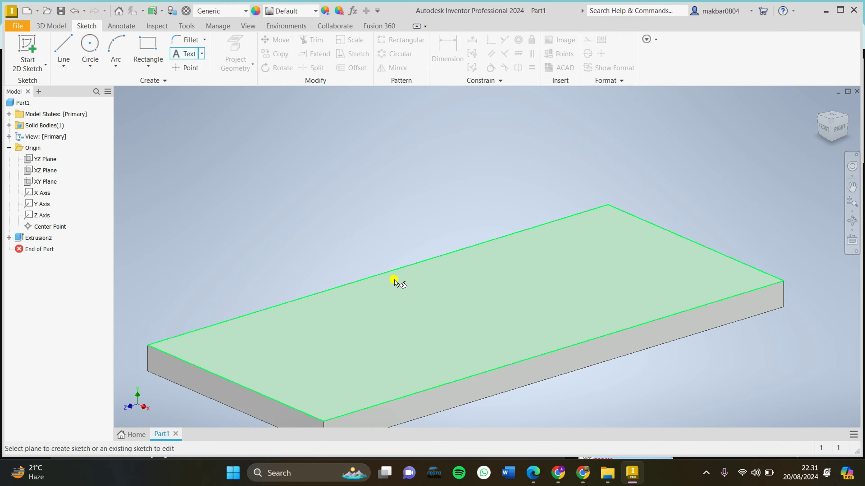
pyautogui.click(396, 277)
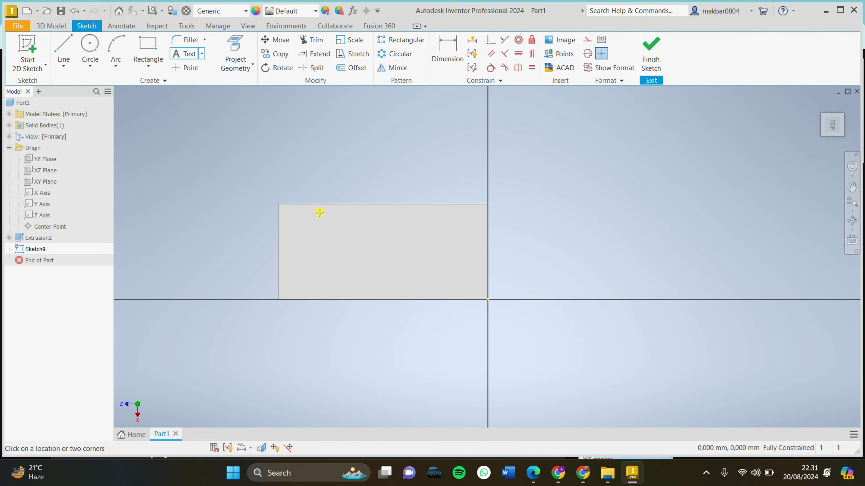
pyautogui.moveTo(304, 213); pyautogui.dragTo(474, 292)
pyautogui.click(434, 269)
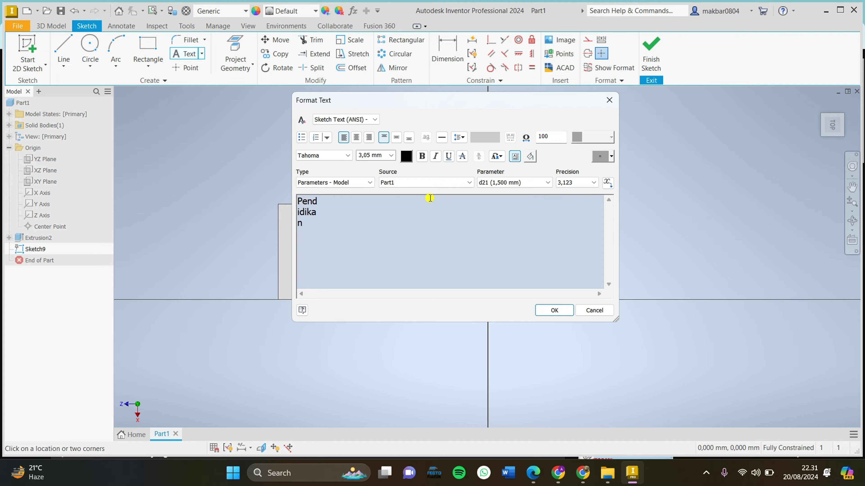
pyautogui.press('Escape')
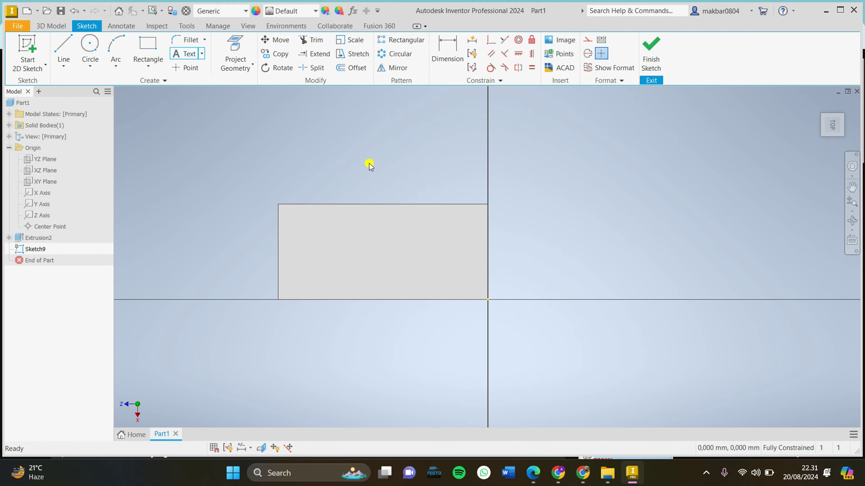
# Step: Place the text "pedidikan" in Tahoma 3.05 mm inside a text box covering most of the plate's top face
pyautogui.click(293, 212)
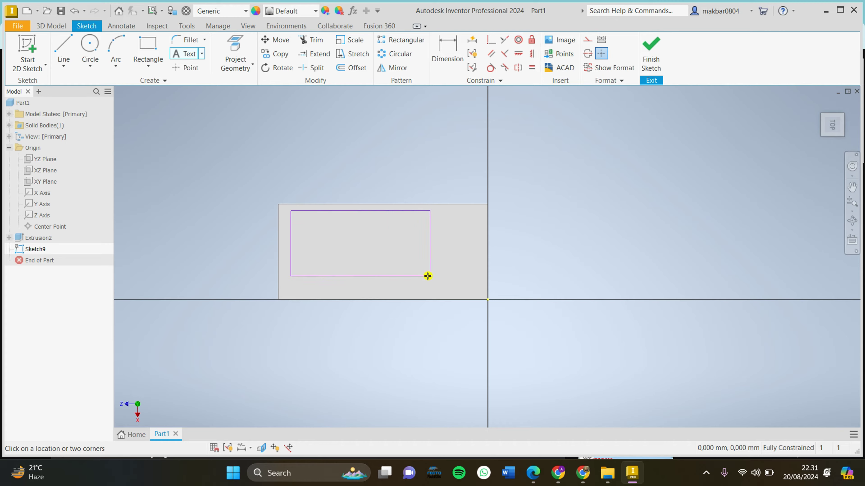
pyautogui.click(482, 293)
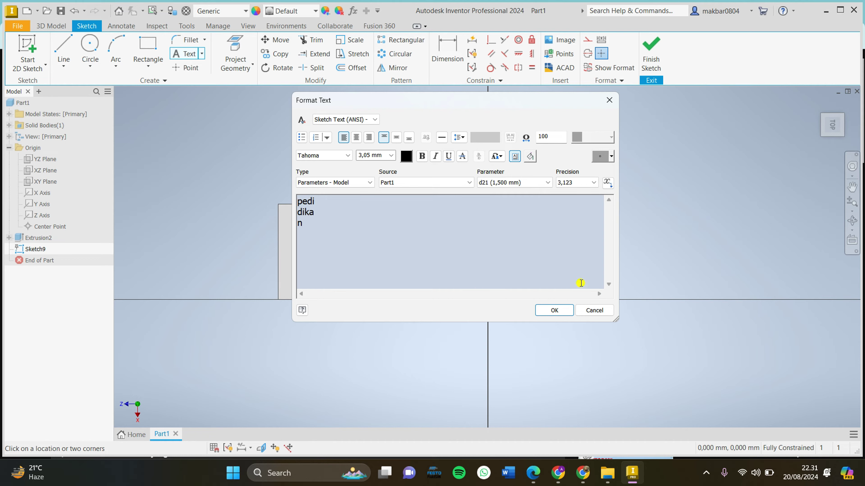
pyautogui.click(538, 183)
pyautogui.click(529, 199)
pyautogui.click(555, 310)
pyautogui.scroll(3, 447, 248)
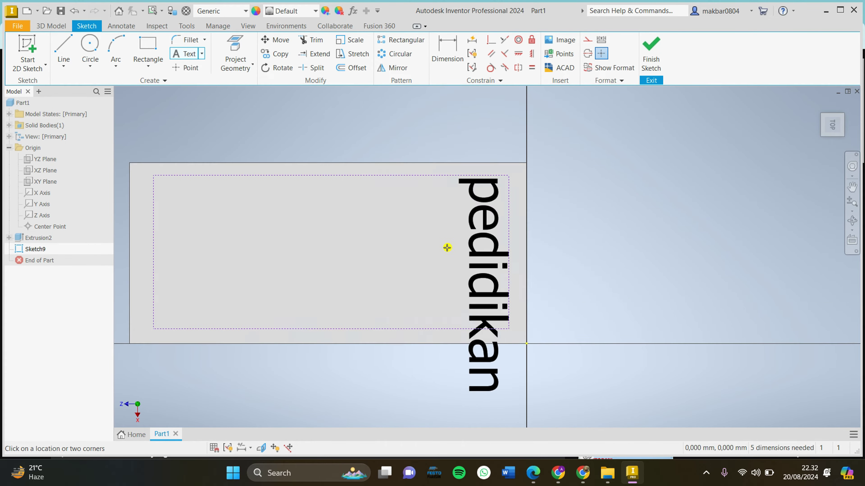
pyautogui.scroll(-3, 506, 258)
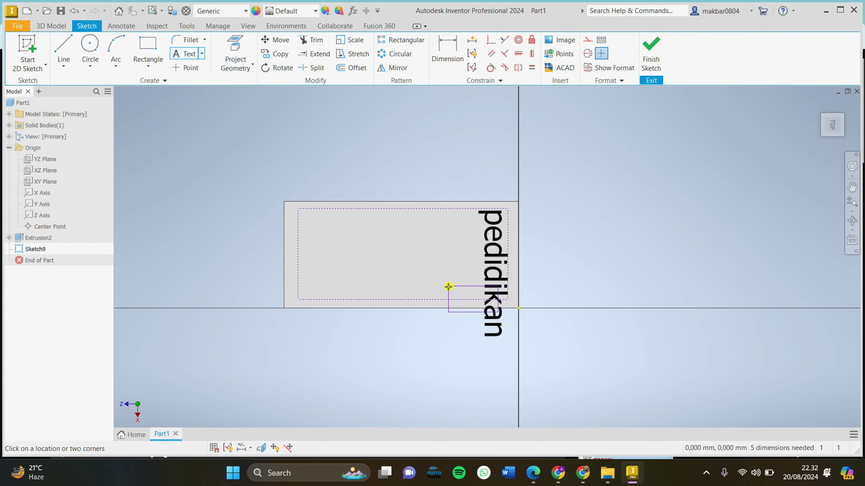
pyautogui.click(506, 270)
pyautogui.click(593, 308)
pyautogui.scroll(3, 509, 302)
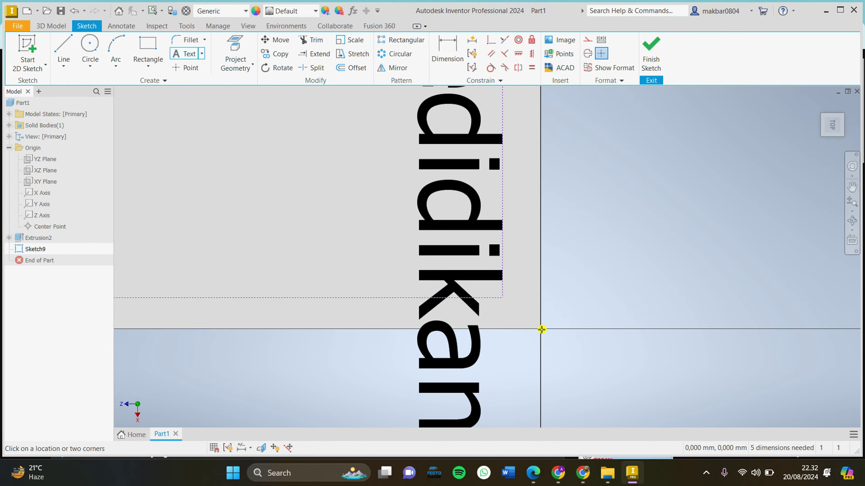
pyautogui.scroll(-3, 541, 329)
# Step: Delete the text from the sketch on the plate's top face
pyautogui.press('Escape')
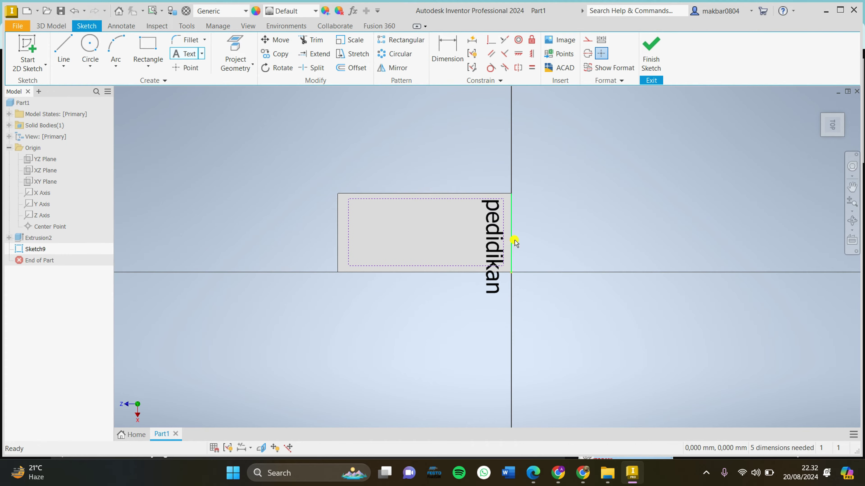
pyautogui.click(486, 223)
pyautogui.press('Delete')
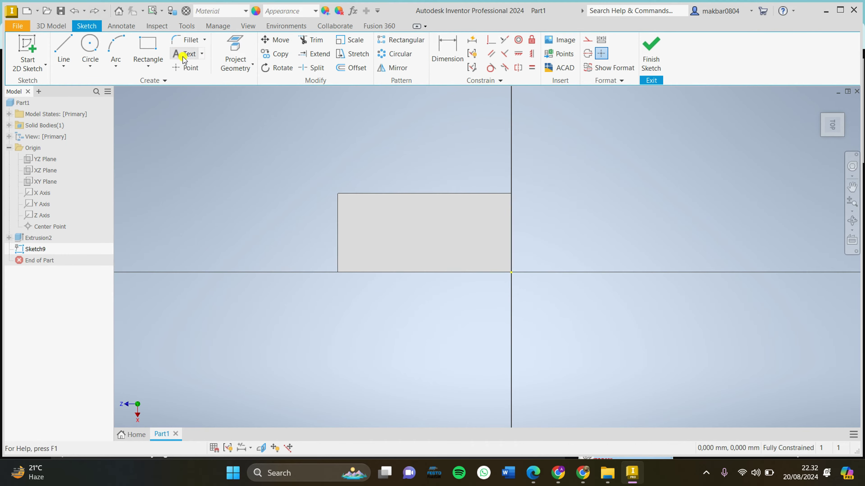
# Step: Draw a circle near the middle of the plate's top face, keeping it within the plate's outline
pyautogui.click(198, 54)
pyautogui.click(200, 55)
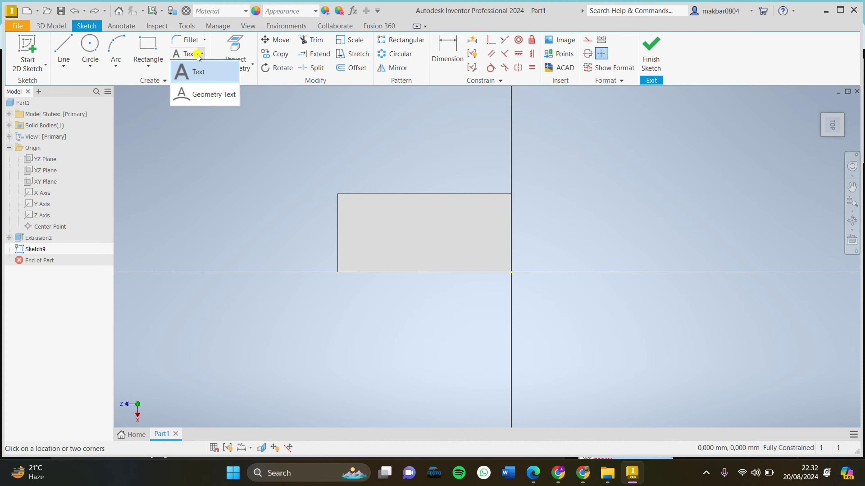
pyautogui.click(88, 46)
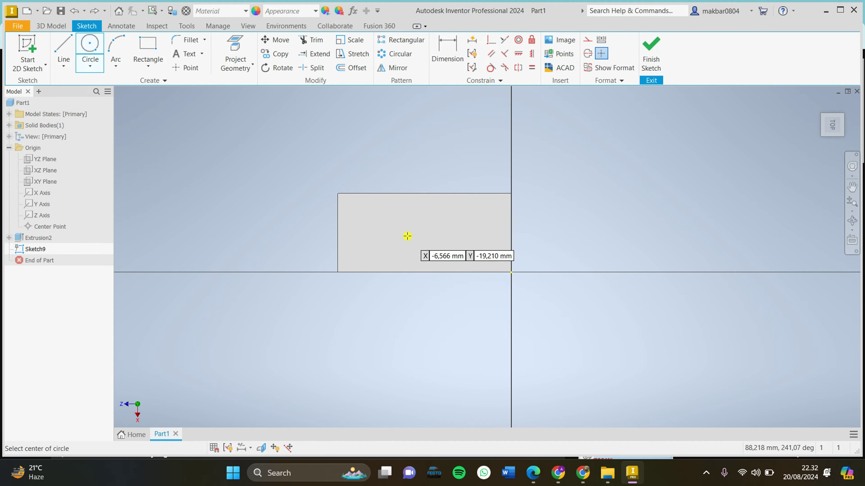
pyautogui.click(421, 231)
pyautogui.click(451, 231)
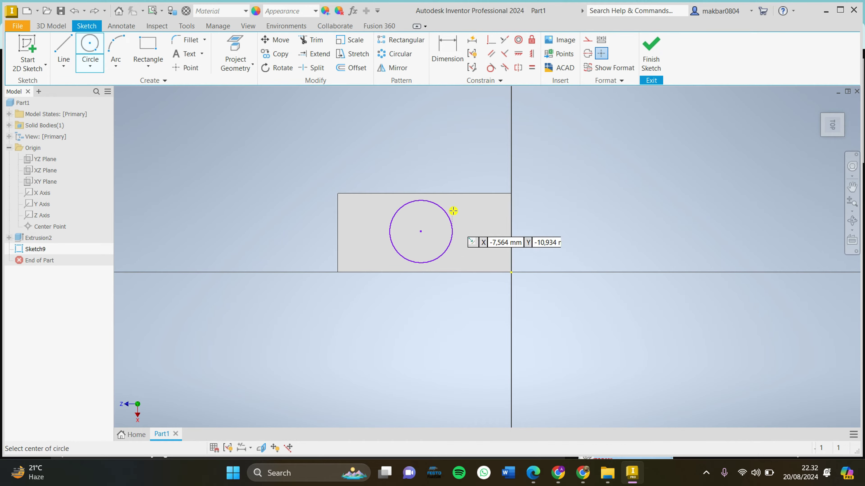
# Step: Add the geometry text "Pendidikan Indonesia" along the circle in Tahoma 3.05 mm with 0 mm offset
pyautogui.click(187, 51)
pyautogui.click(202, 54)
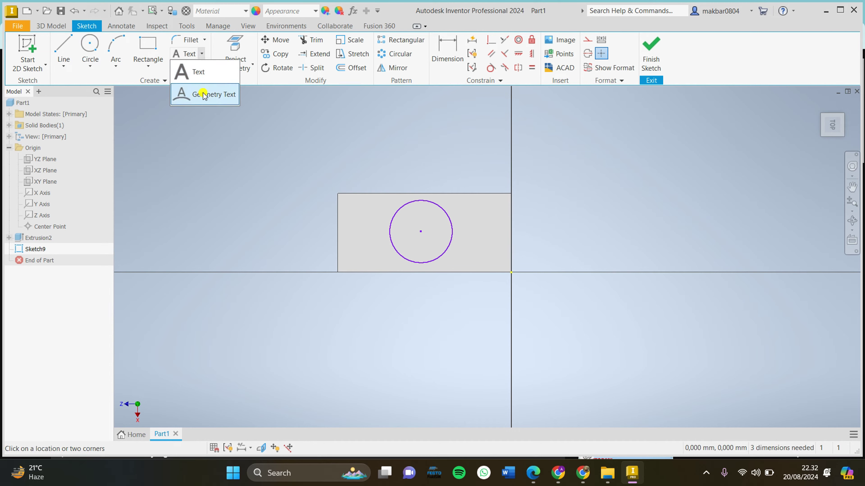
pyautogui.click(201, 97)
pyautogui.click(441, 210)
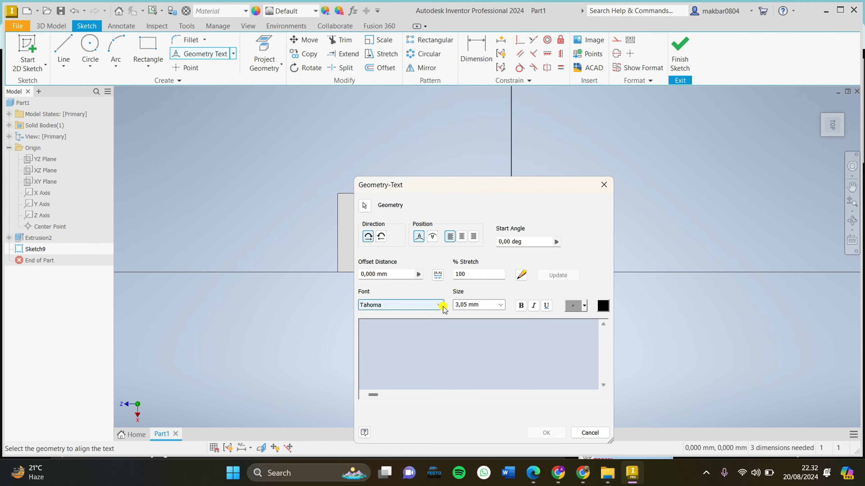
pyautogui.write('Pendidikan Indonesia')
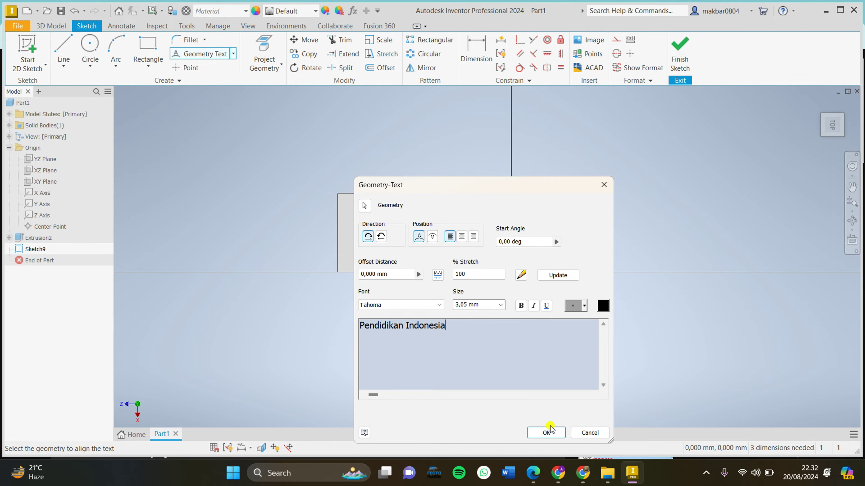
pyautogui.click(546, 433)
# Step: Shorten the geometry text around the circle to "Pendidikan"
pyautogui.scroll(3, 453, 238)
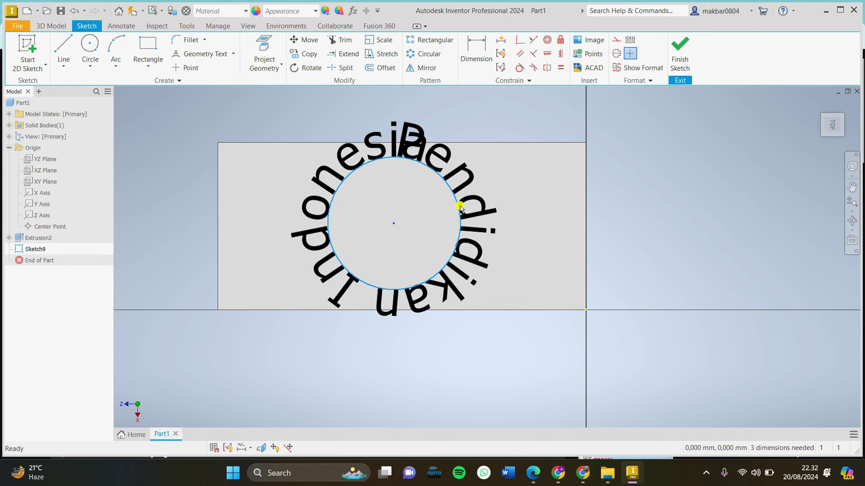
pyautogui.doubleClick(475, 209)
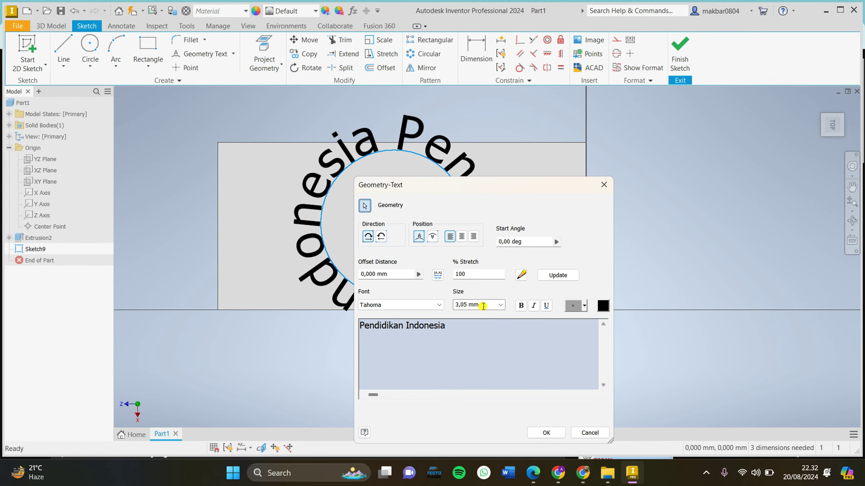
pyautogui.click(453, 326)
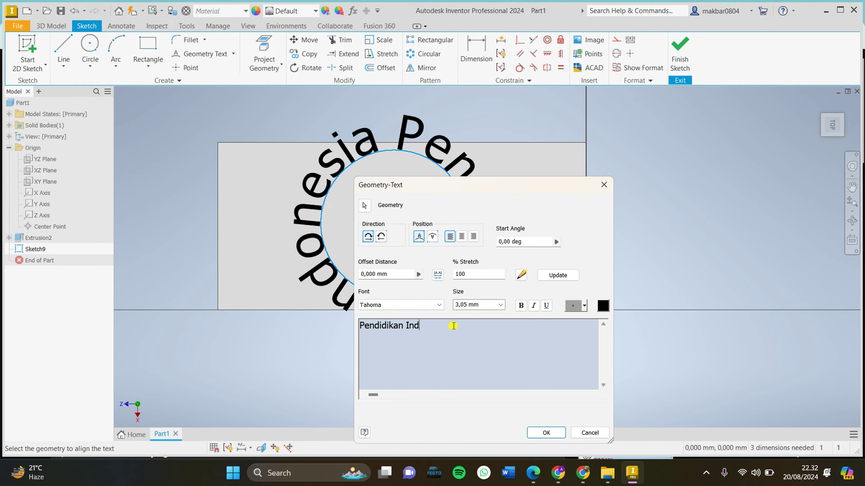
pyautogui.click(546, 433)
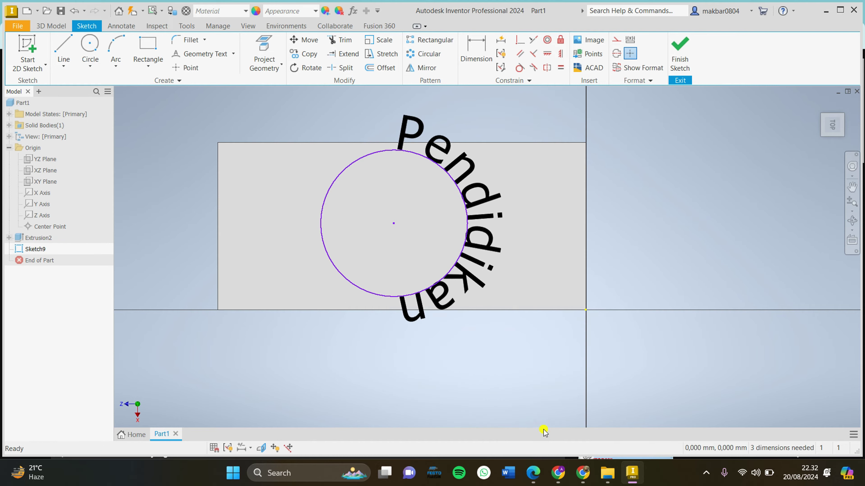
# Step: Shrink the circle so its surrounding text fits within the plate's top face, and finish the sketch
pyautogui.scroll(-3, 493, 215)
pyautogui.scroll(5, 493, 216)
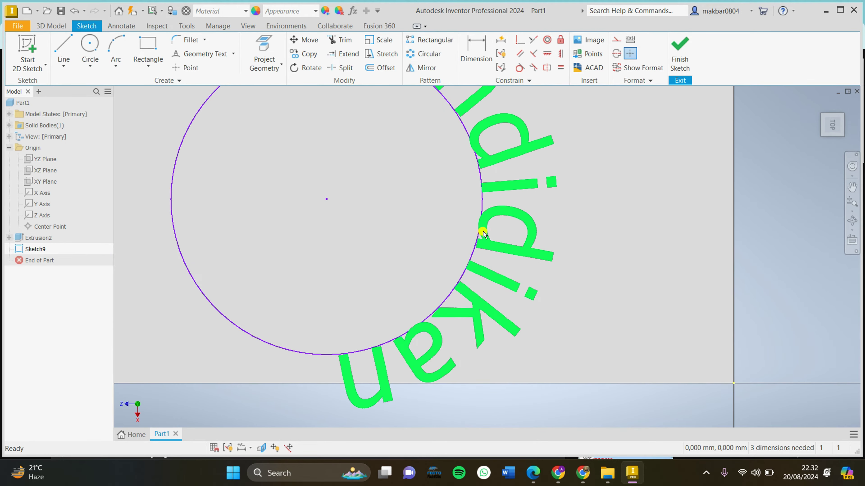
pyautogui.scroll(-5, 337, 198)
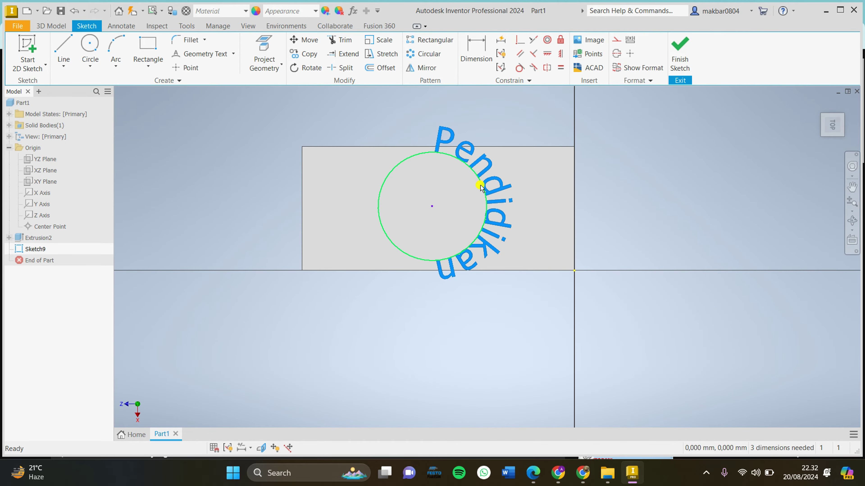
pyautogui.moveTo(482, 187); pyautogui.dragTo(460, 194)
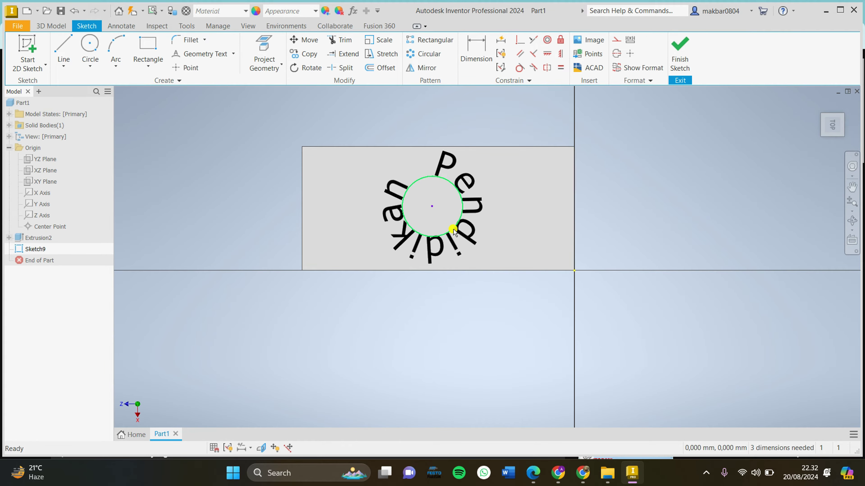
pyautogui.click(682, 54)
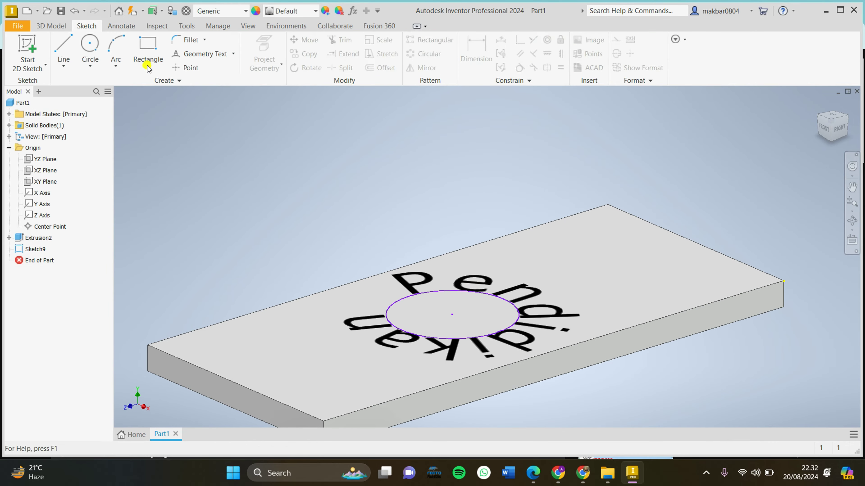
# Step: Emboss the circular text "Pendidikan" 1 mm up from the plate's top face
pyautogui.click(396, 303)
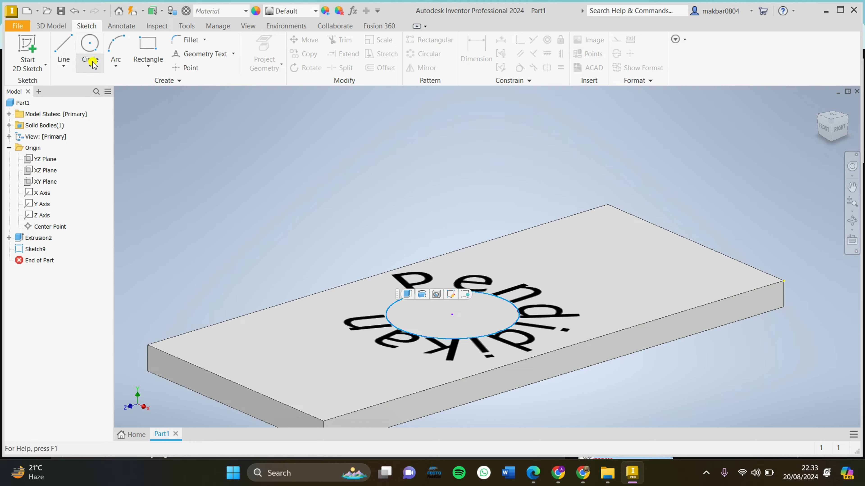
pyautogui.click(52, 26)
pyautogui.click(163, 42)
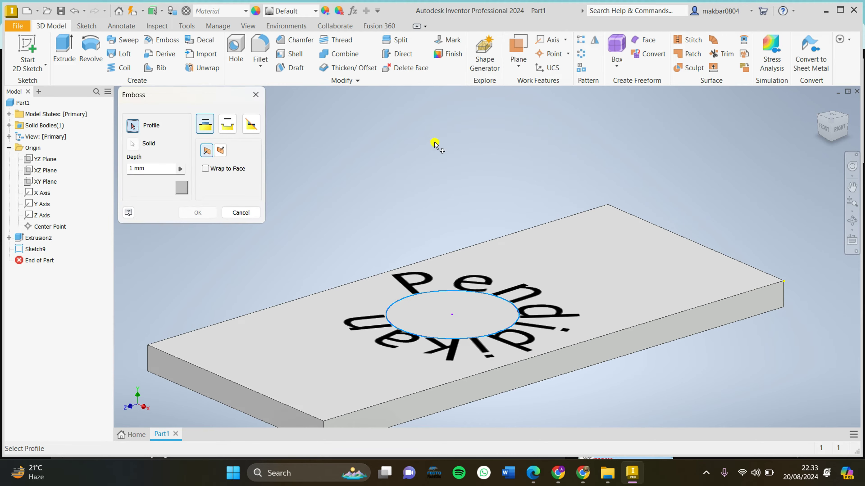
pyautogui.click(439, 282)
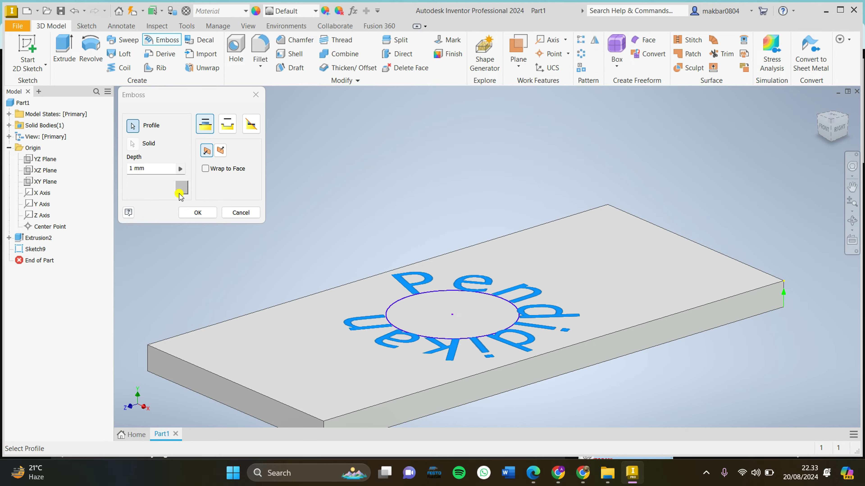
pyautogui.click(198, 212)
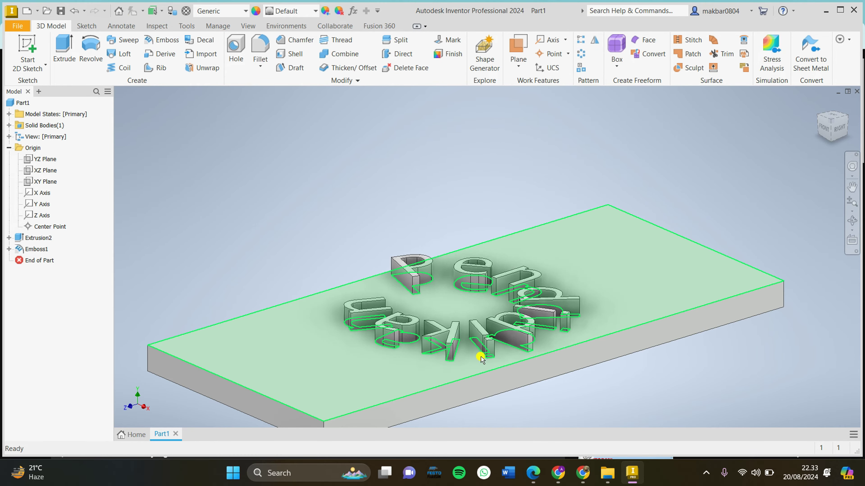
# Step: Inspect the raised letters up close and from different angles, and undo the emboss
pyautogui.scroll(3, 647, 310)
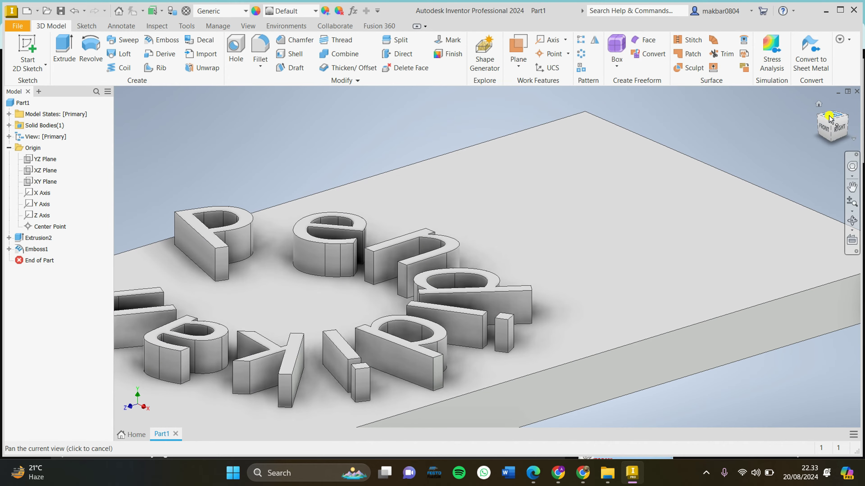
pyautogui.click(832, 120)
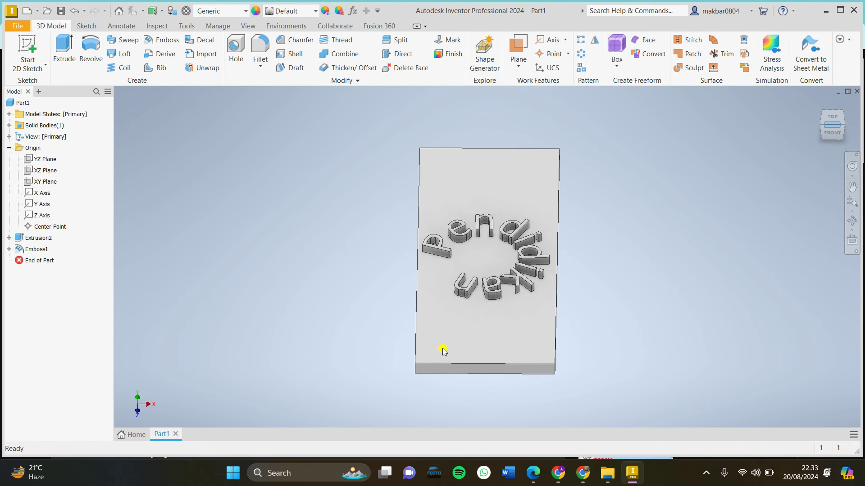
pyautogui.scroll(2, 541, 274)
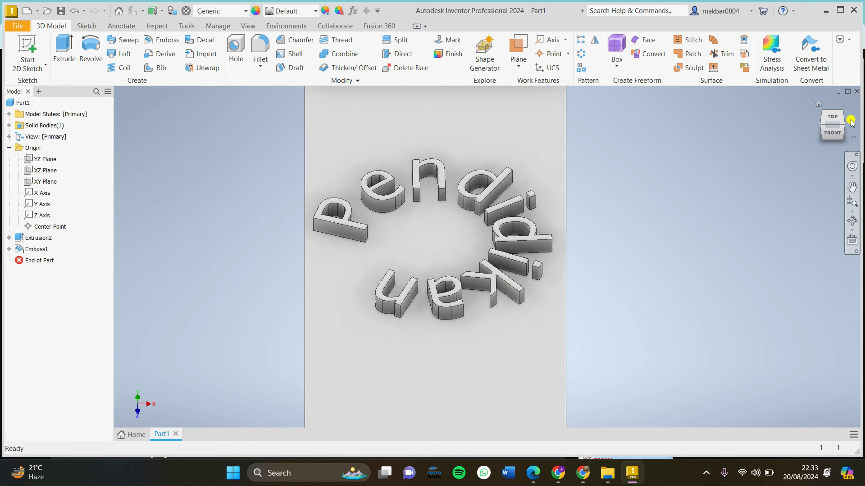
pyautogui.click(841, 128)
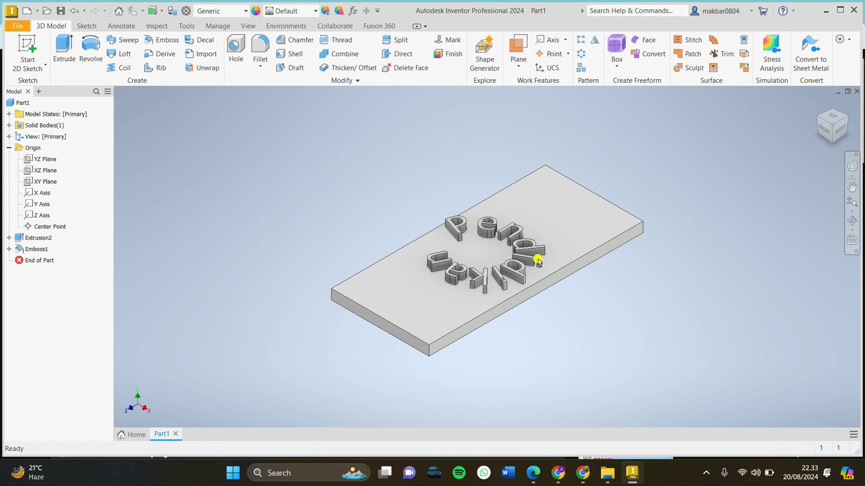
pyautogui.hotkey('ctrl', 'z')
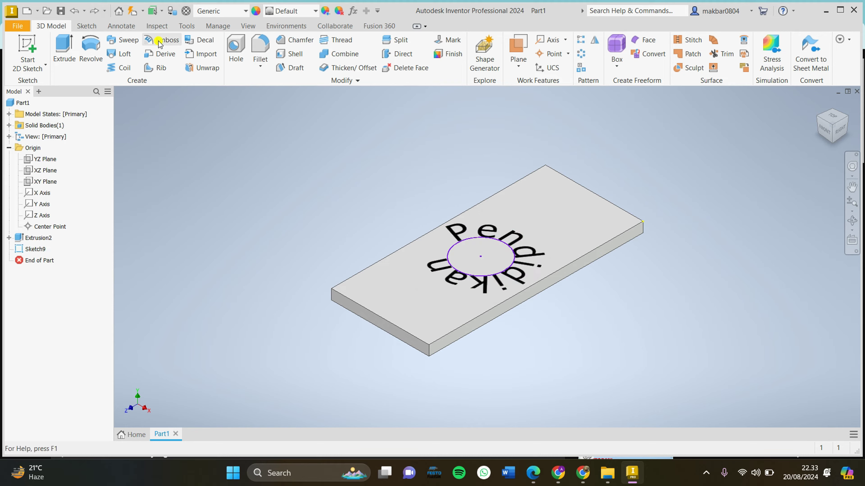
# Step: Try embossing the circular text with the Emboss/Engrave from Plane type, the direction reversed into the plate and a 0.0 taper
pyautogui.click(162, 40)
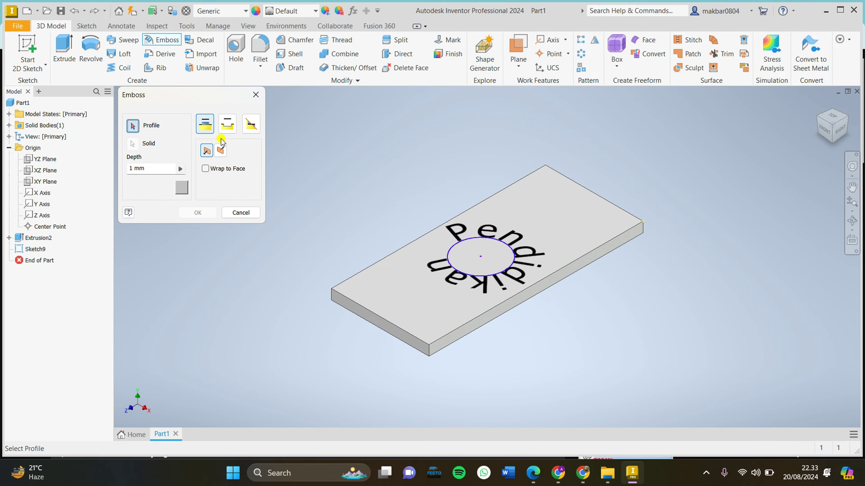
pyautogui.click(220, 150)
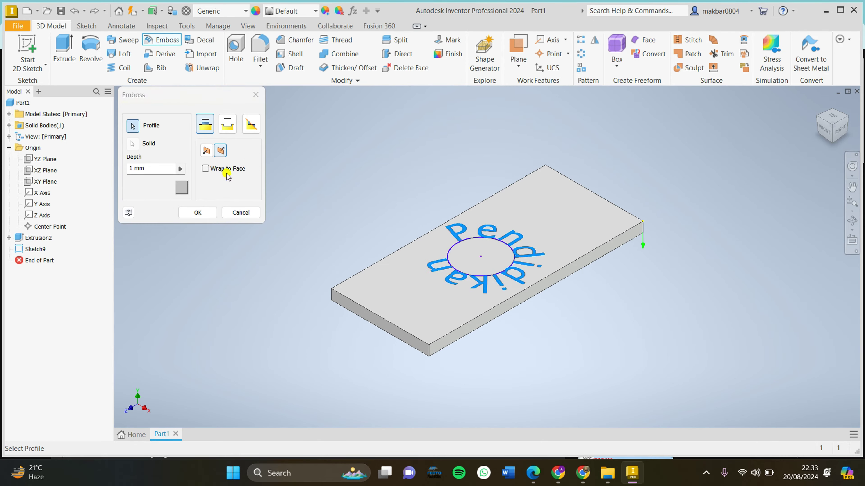
pyautogui.click(250, 125)
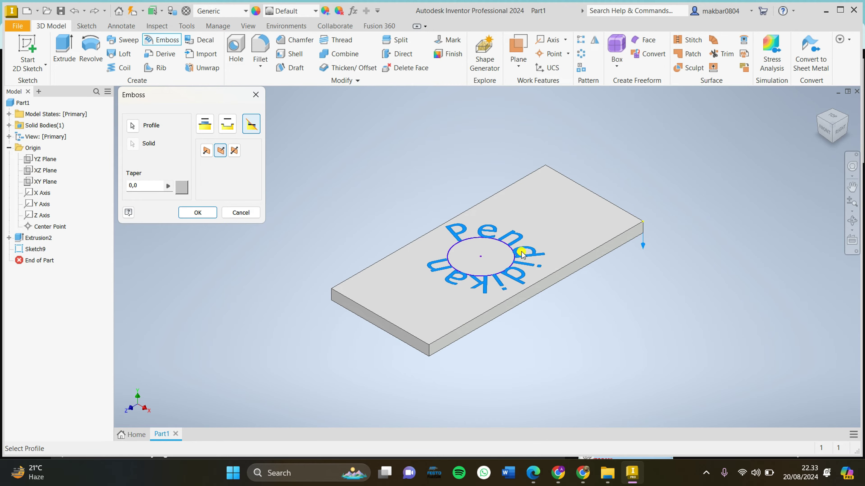
pyautogui.click(197, 212)
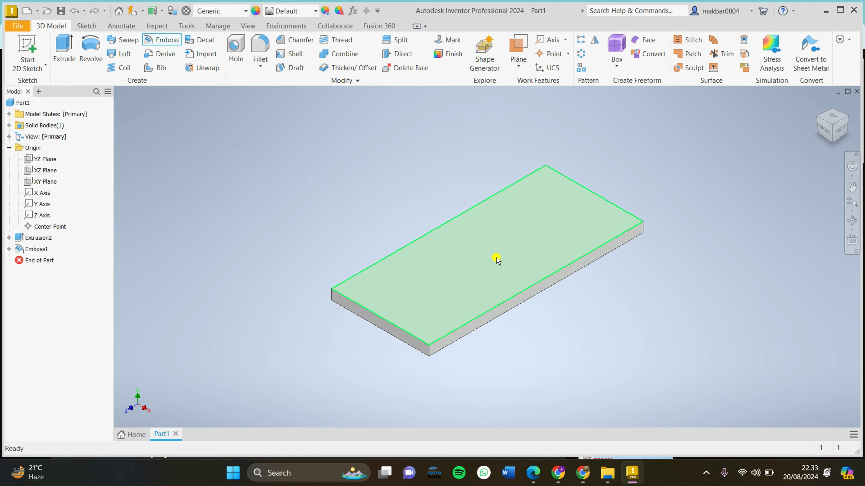
pyautogui.scroll(-3, 538, 254)
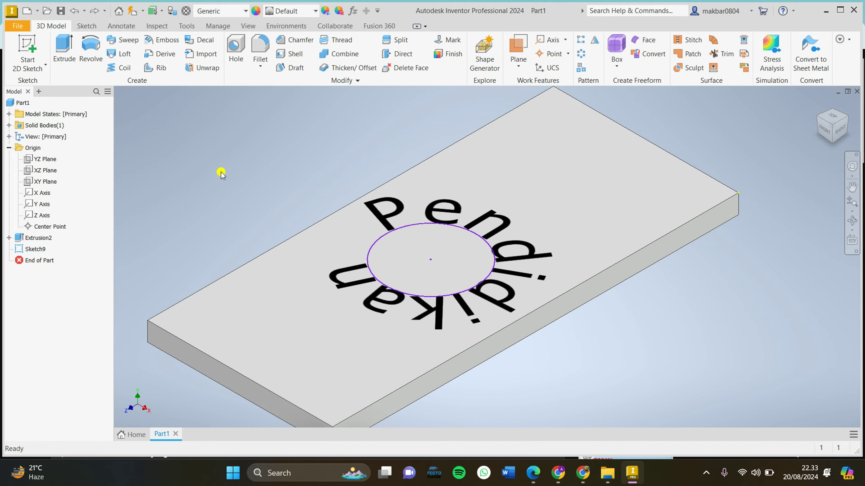
# Step: Delete the plate extrusion together with its sketches, leaving the part empty
pyautogui.click(38, 238)
pyautogui.rightClick(36, 238)
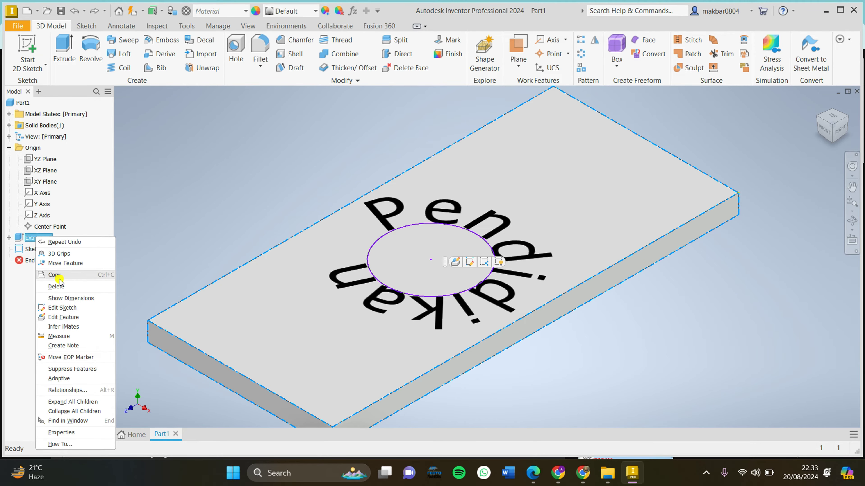
pyautogui.click(56, 286)
pyautogui.click(237, 209)
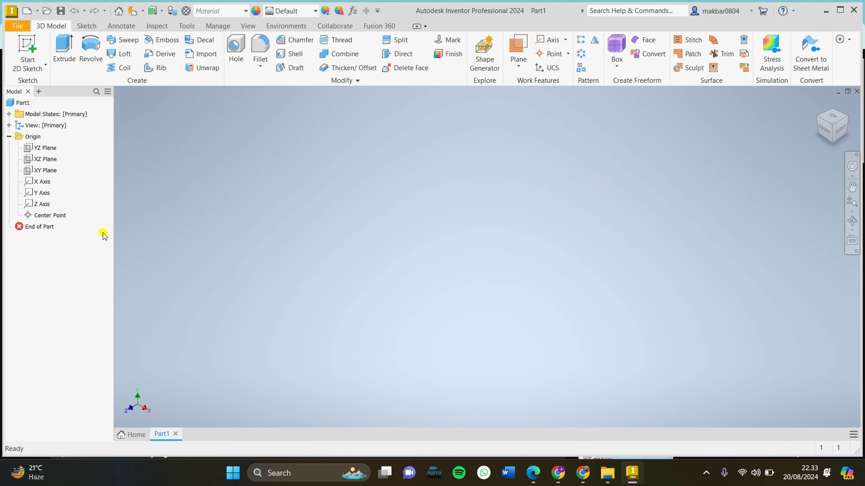
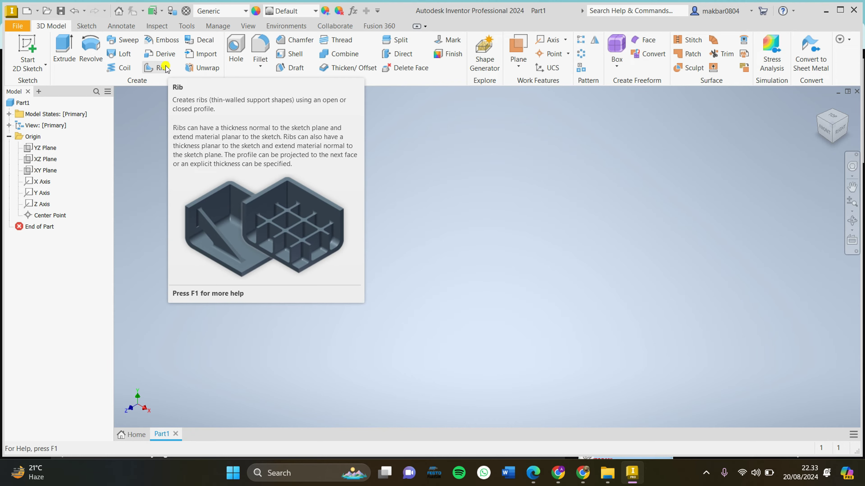
# Step: Sketch a rectangle about 75 by 35 mm on the XZ plane with one corner at the origin, and finish the sketch
pyautogui.click(86, 26)
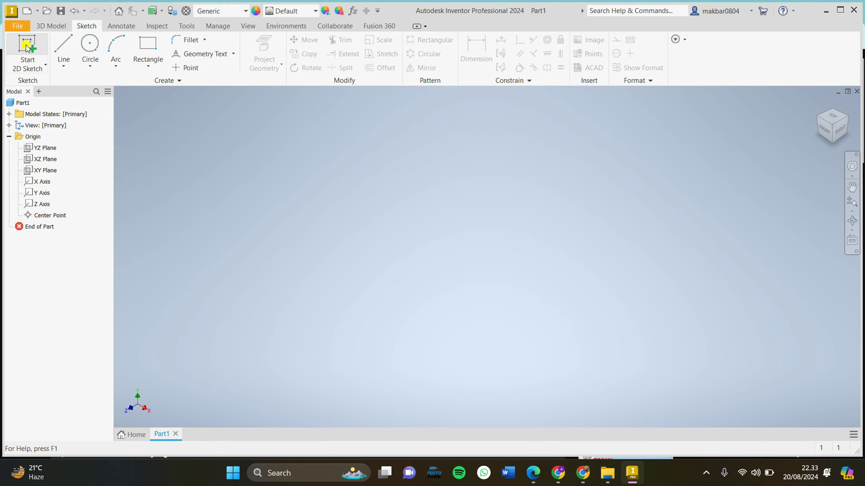
pyautogui.click(27, 48)
pyautogui.click(384, 254)
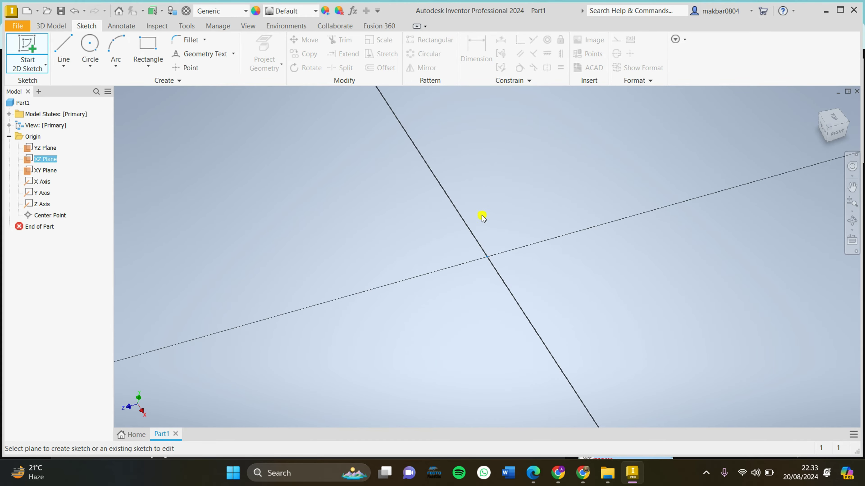
pyautogui.click(148, 46)
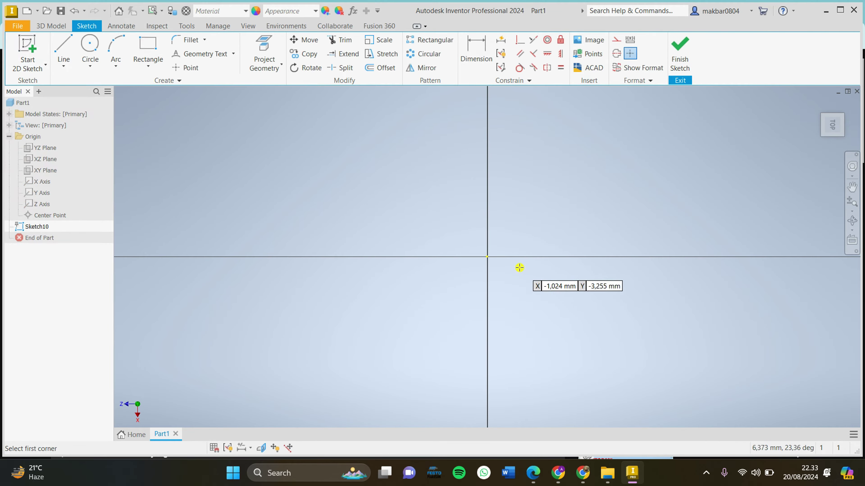
pyautogui.click(486, 257)
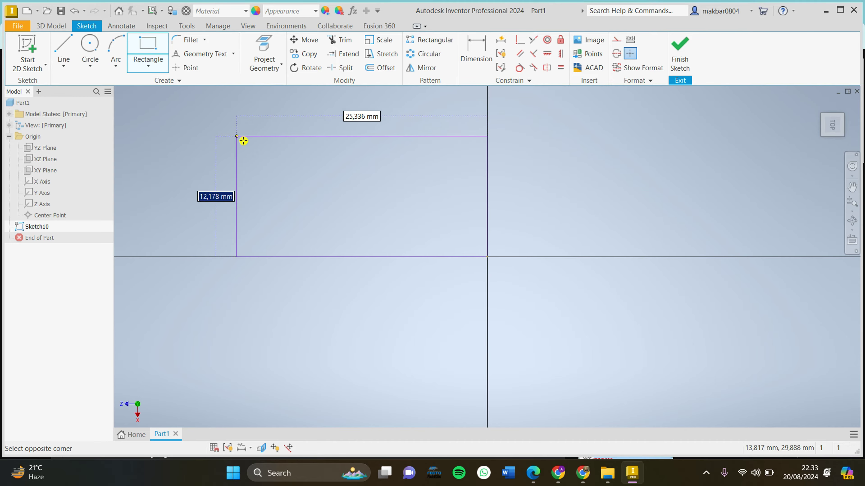
pyautogui.moveTo(241, 139)
pyautogui.mouseDown(button='middle')
pyautogui.moveTo(458, 293)
pyautogui.moveTo(410, 189)
pyautogui.mouseUp(button='middle')
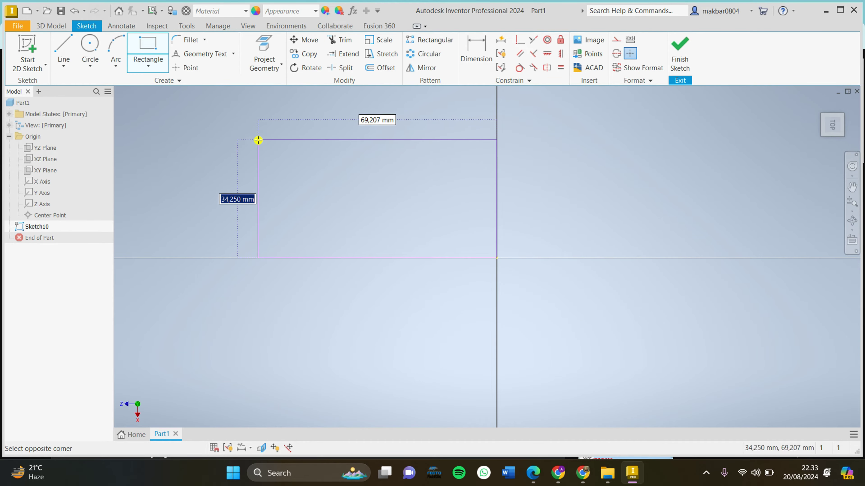
pyautogui.click(239, 139)
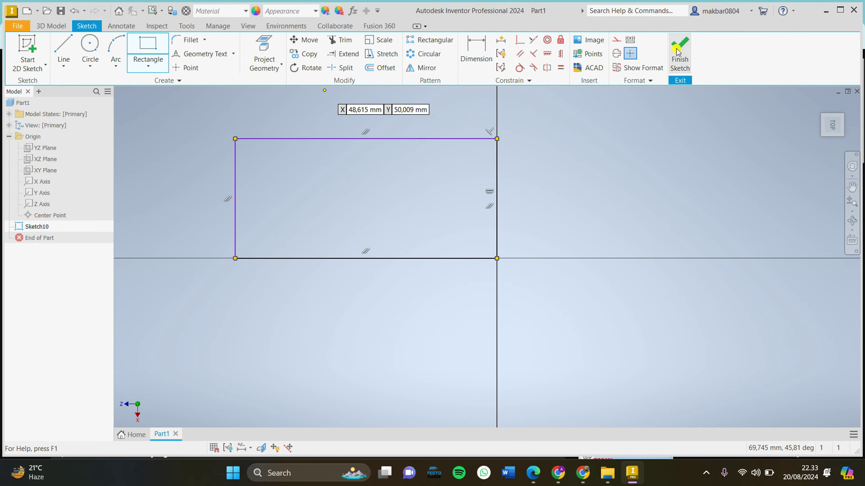
pyautogui.click(680, 54)
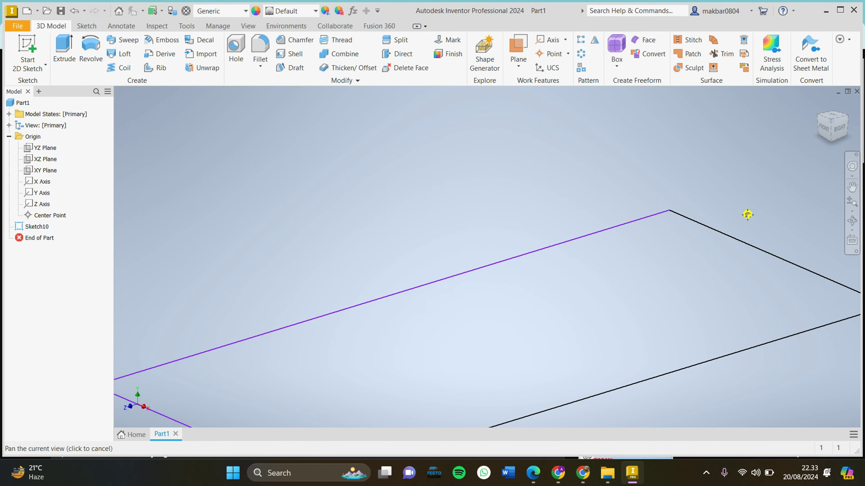
# Step: Extrude the rectangle 40 mm upward into a solid block
pyautogui.click(64, 51)
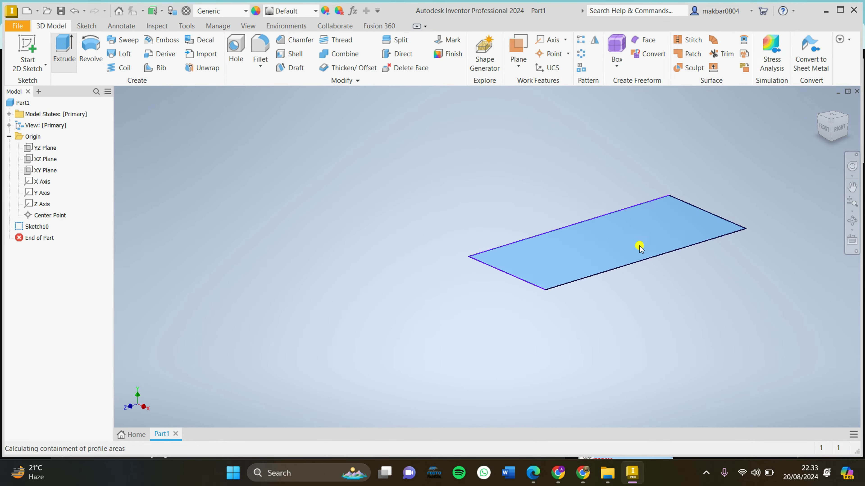
pyautogui.moveTo(620, 251); pyautogui.dragTo(485, 273, button='middle')
pyautogui.moveTo(472, 239); pyautogui.dragTo(513, 116)
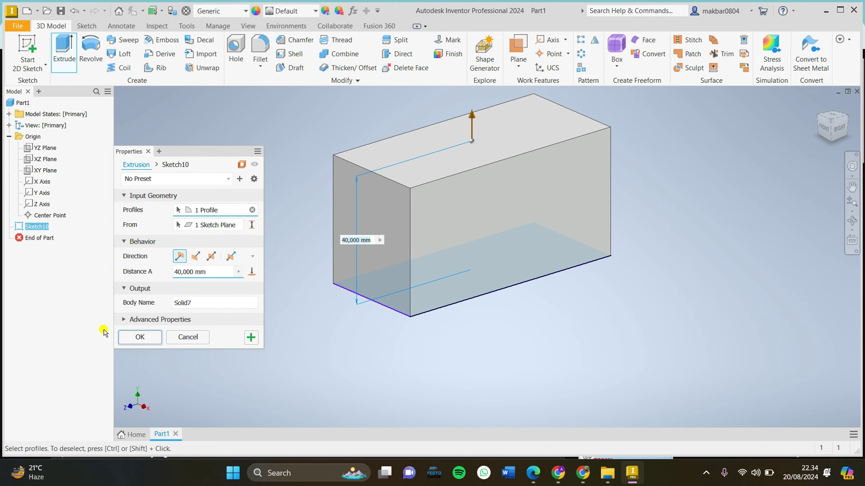
pyautogui.click(140, 337)
# Step: Shell the block to 1 mm thickness, removing its top, front long side and both end faces to leave an L-shaped bracket
pyautogui.click(85, 27)
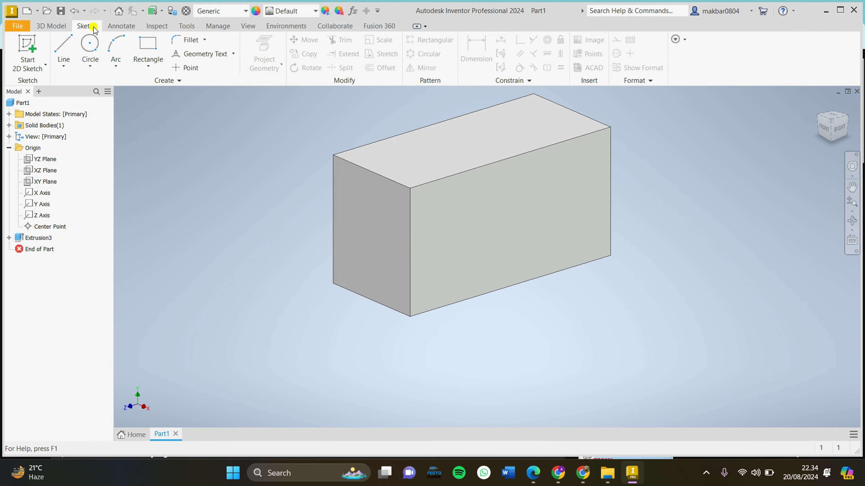
pyautogui.click(51, 27)
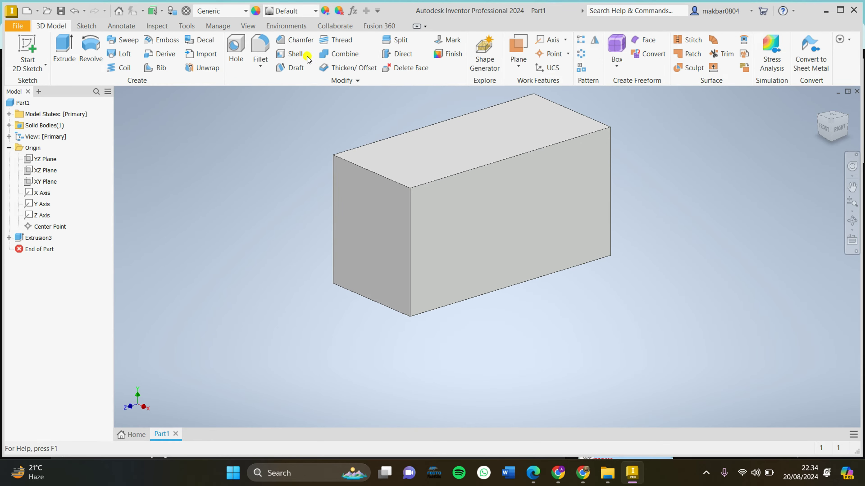
pyautogui.click(294, 54)
pyautogui.click(483, 138)
pyautogui.click(429, 240)
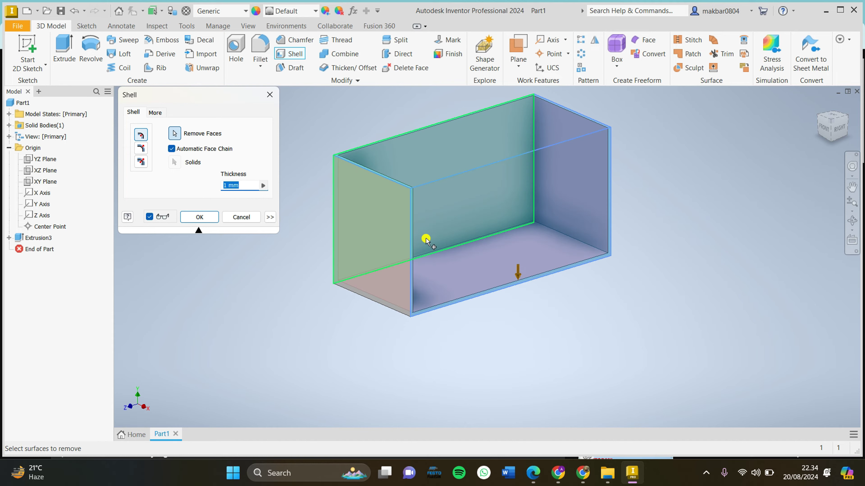
pyautogui.click(602, 189)
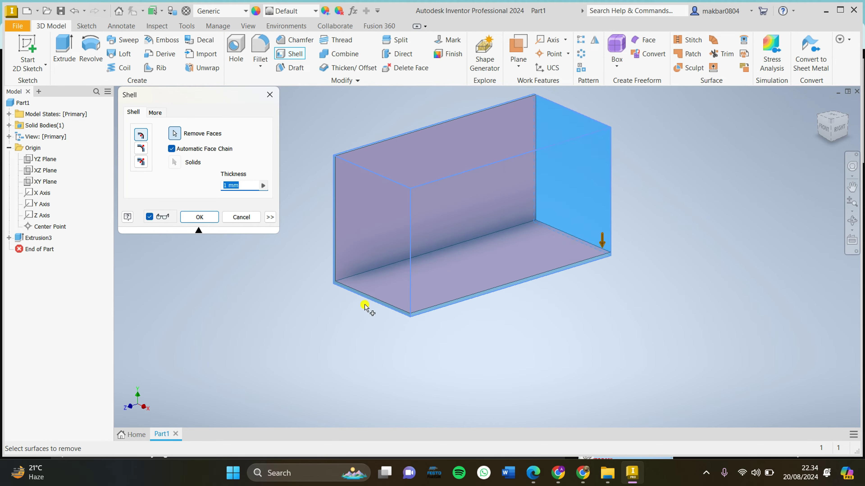
pyautogui.click(199, 216)
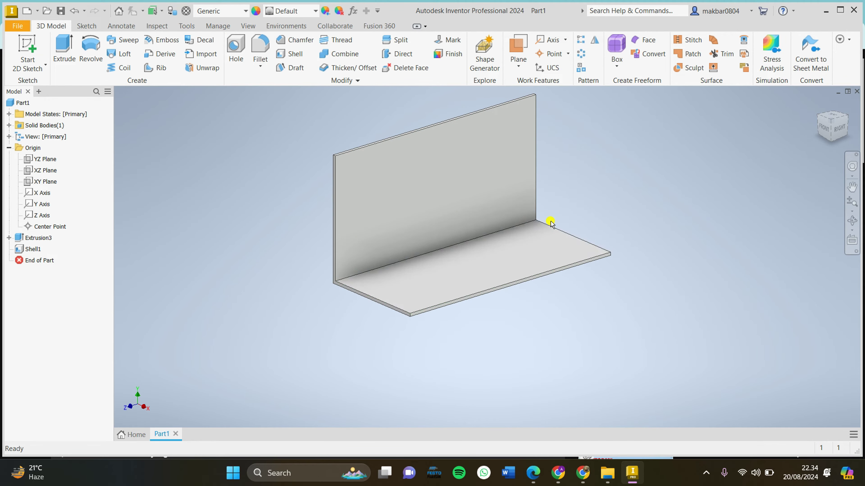
# Step: Create a work plane offset from the bracket's L-shaped end face, a short distance inward along its length
pyautogui.scroll(5, 661, 233)
pyautogui.scroll(-5, 661, 233)
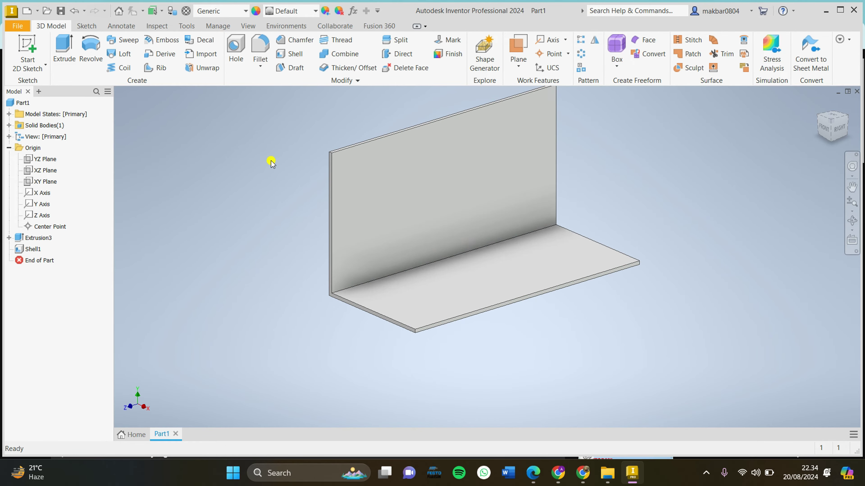
pyautogui.click(520, 67)
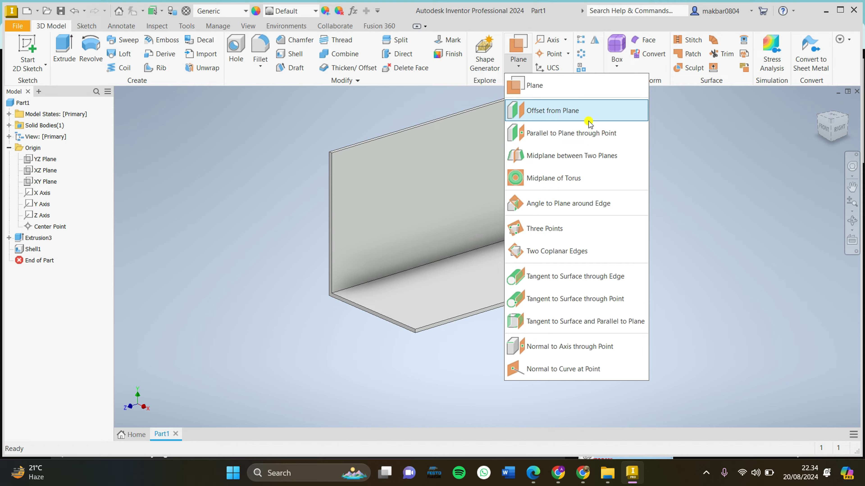
pyautogui.click(594, 111)
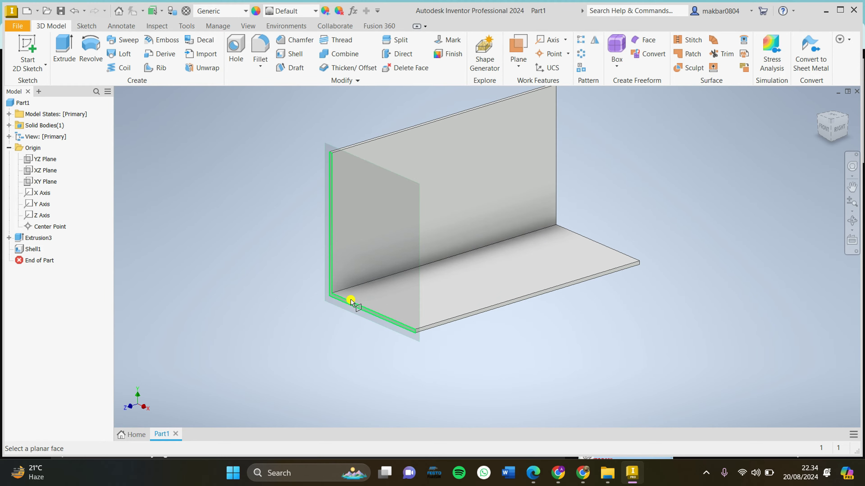
pyautogui.moveTo(350, 302); pyautogui.dragTo(370, 298)
pyautogui.press('Return')
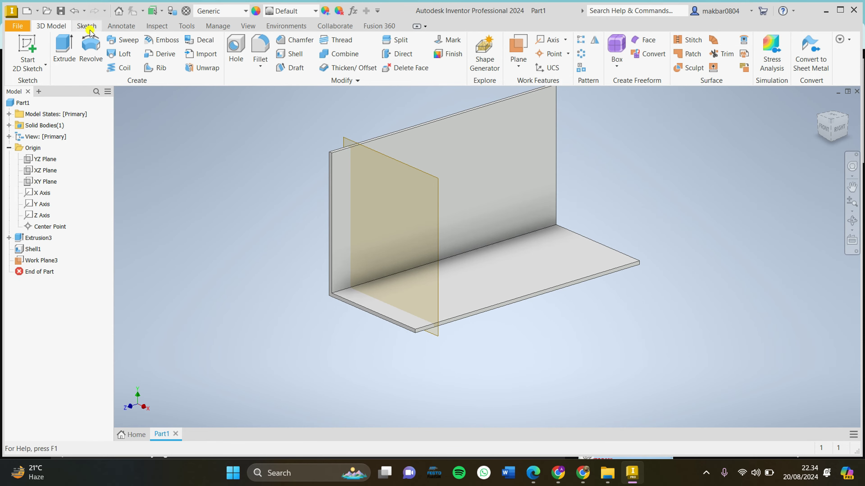
# Step: On the offset work plane, sketch a horizontal line about 32 mm long from the wall and a vertical line about 6 mm down to the floor
pyautogui.click(88, 26)
pyautogui.click(29, 43)
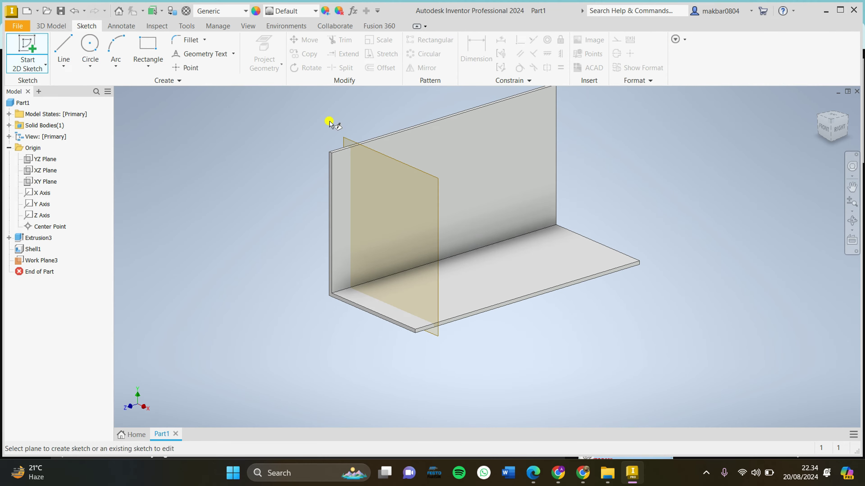
pyautogui.click(395, 165)
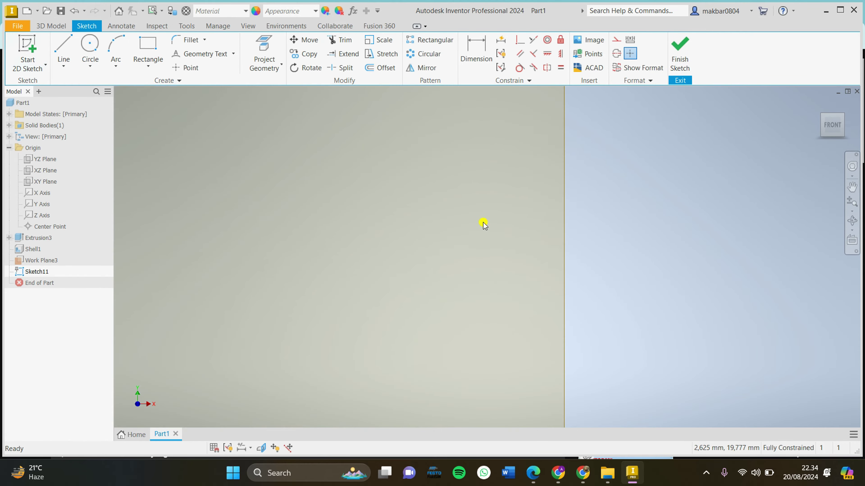
pyautogui.click(64, 48)
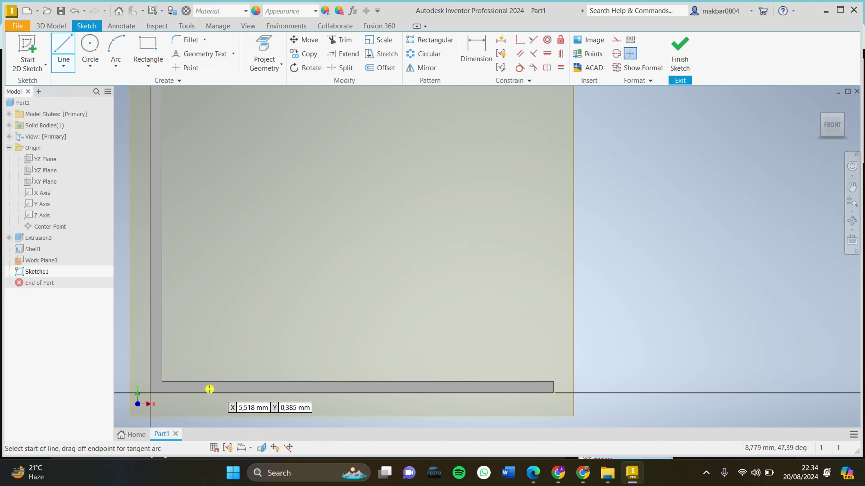
pyautogui.click(163, 313)
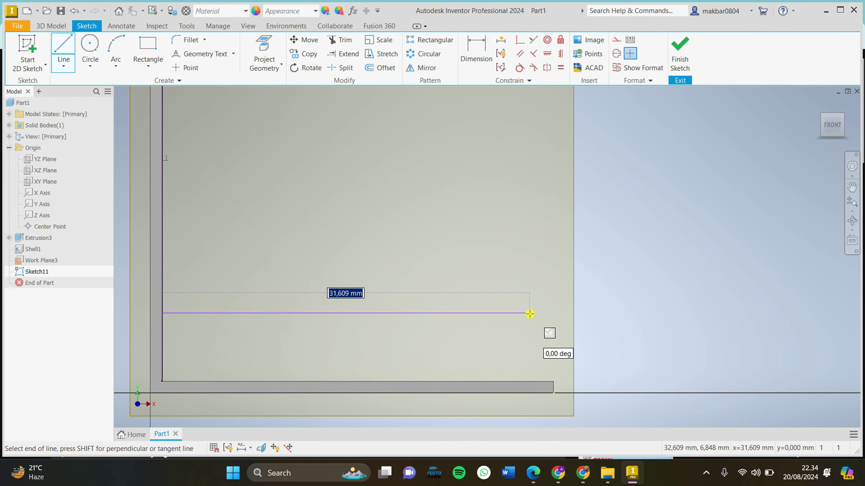
pyautogui.click(529, 314)
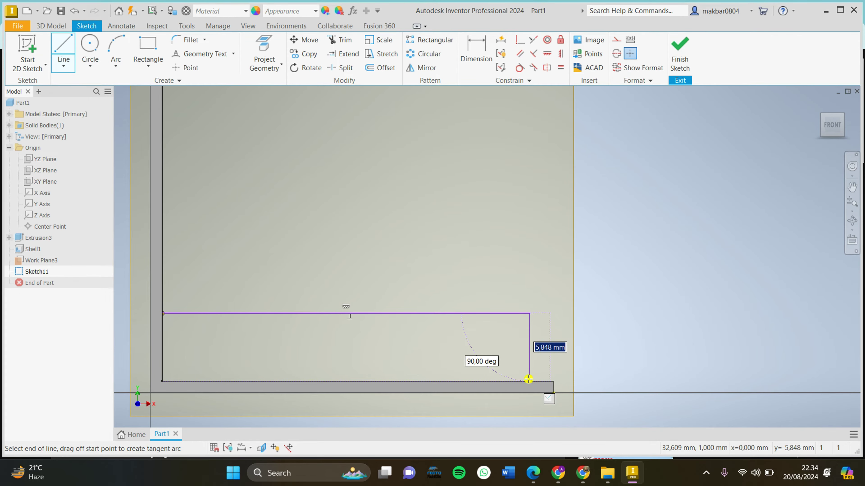
pyautogui.click(528, 379)
pyautogui.press('Escape')
pyautogui.press('F6')
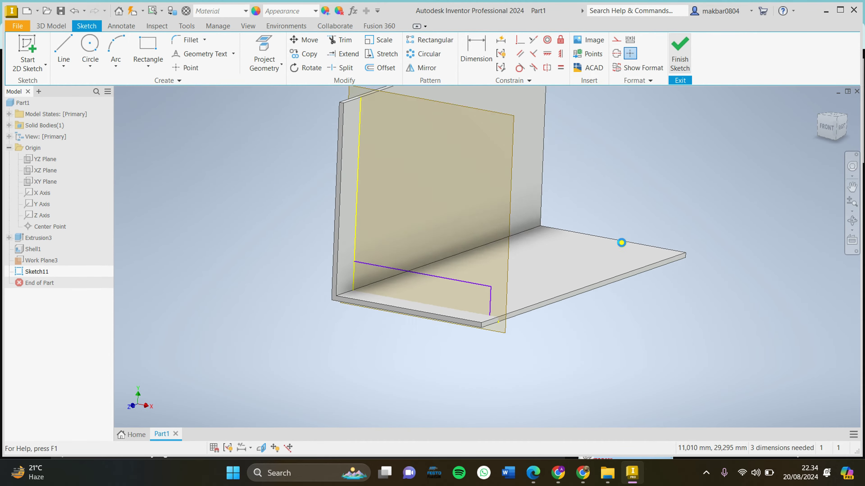
pyautogui.scroll(-3, 462, 262)
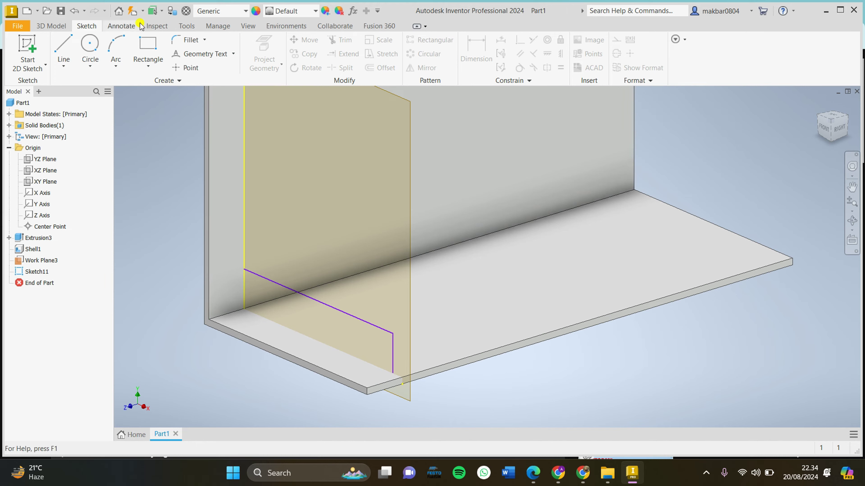
# Step: Set up a Rib from the two-line profile, with thickness parallel to the sketch and material extended normal to it, 2 mm thick
pyautogui.click(53, 26)
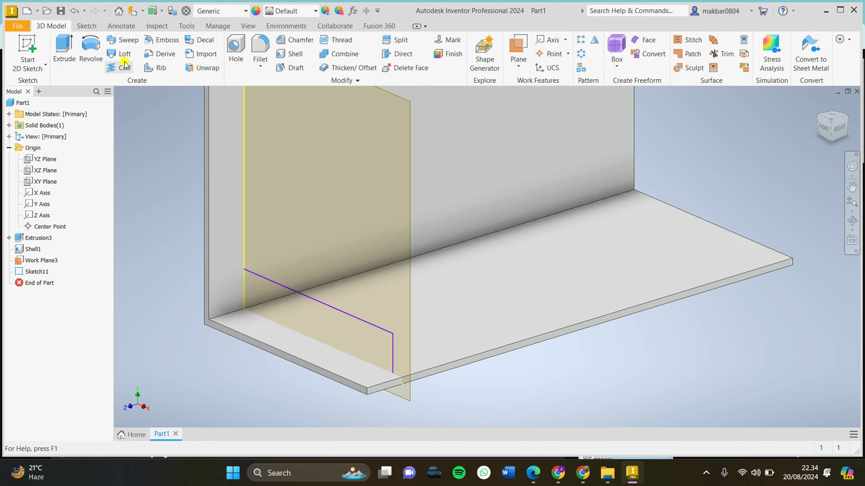
pyautogui.click(162, 68)
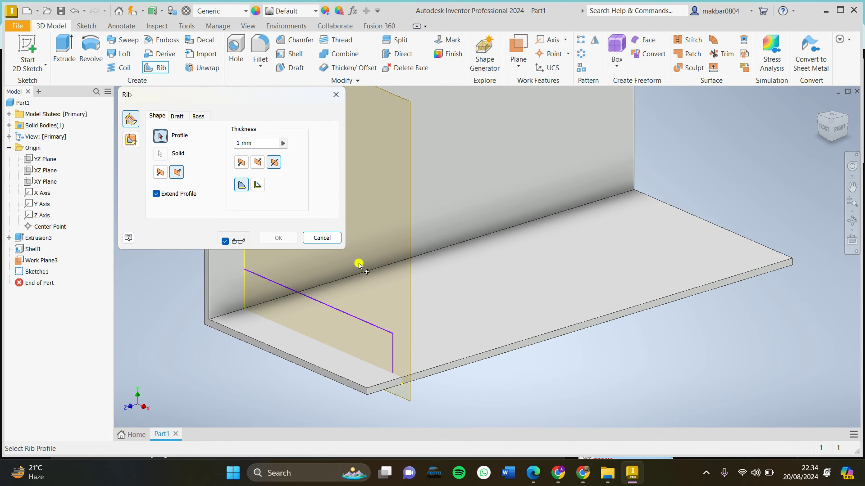
pyautogui.click(342, 313)
pyautogui.moveTo(342, 313); pyautogui.dragTo(475, 292, button='middle')
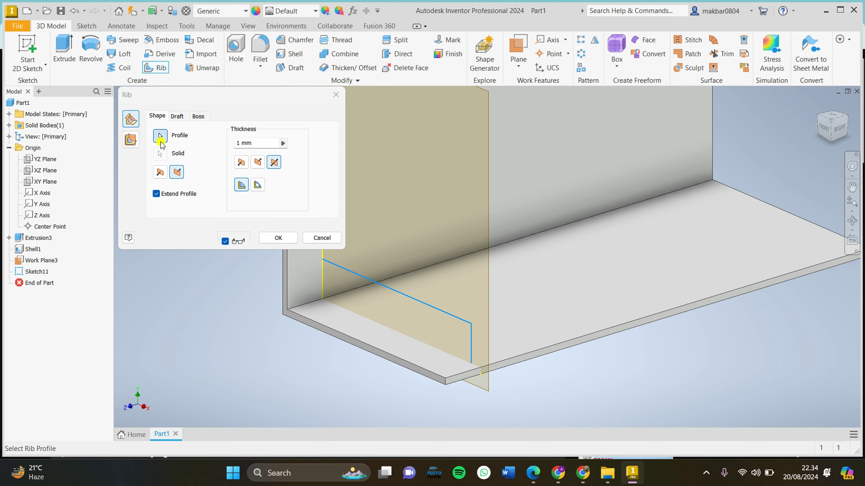
pyautogui.click(131, 139)
pyautogui.click(334, 258)
pyautogui.scroll(3, 488, 327)
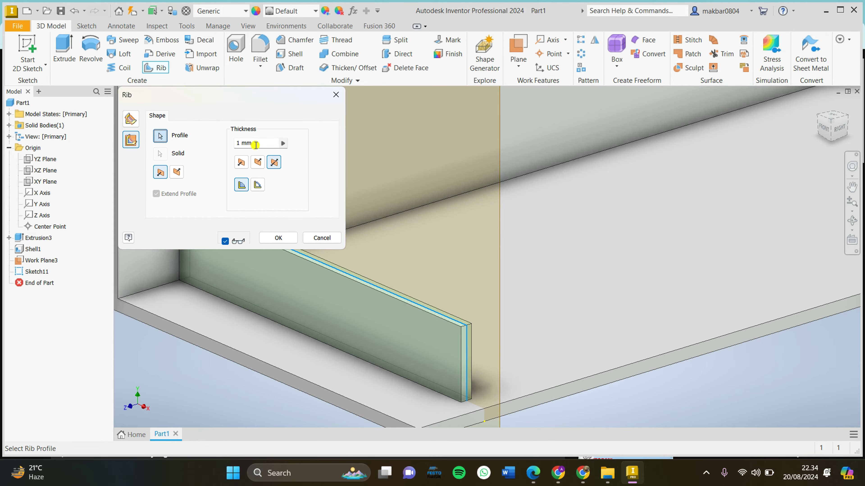
pyautogui.click(240, 144)
pyautogui.write('2')
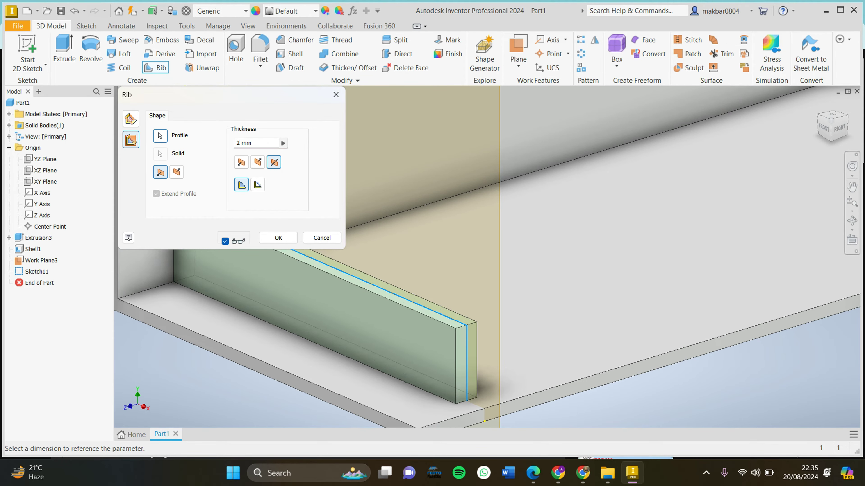
# Step: Compare the rib's finite 1 mm extent with the to-next-face extent, and create the rib extending to the next face
pyautogui.click(258, 185)
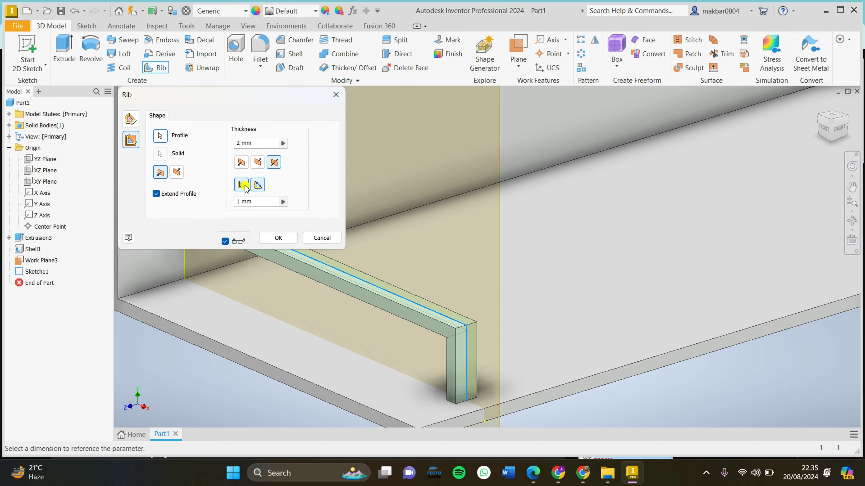
pyautogui.click(252, 187)
pyautogui.click(258, 186)
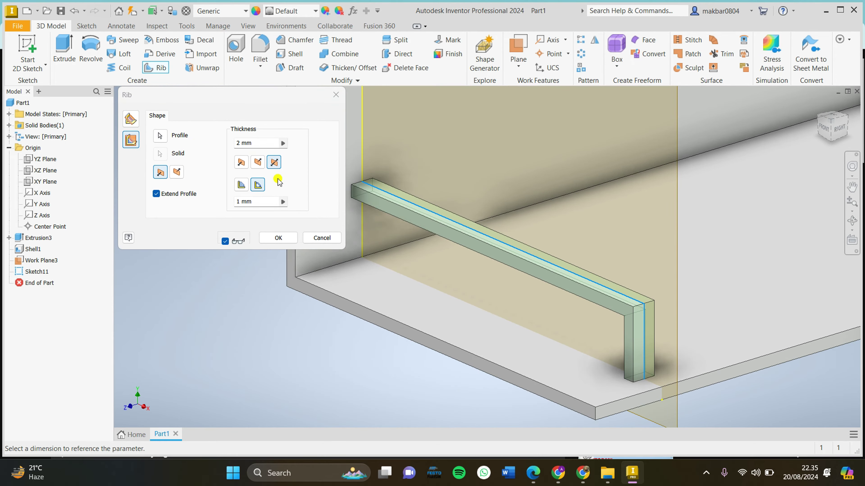
pyautogui.click(241, 184)
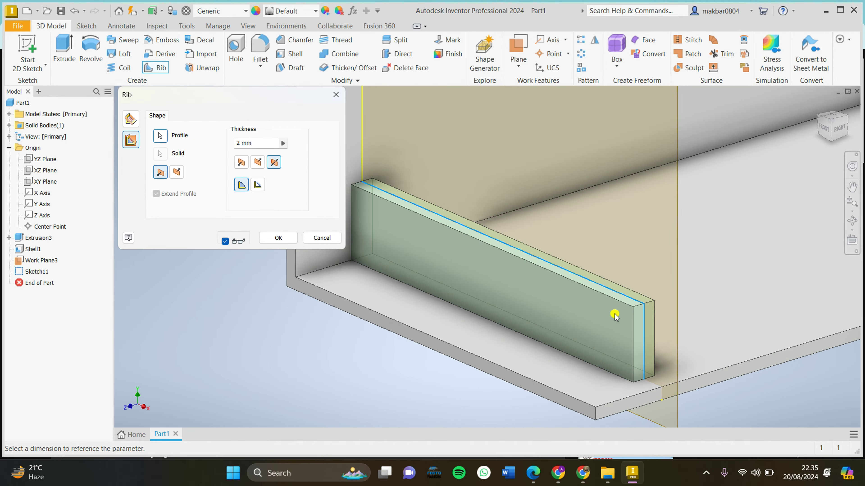
pyautogui.click(278, 238)
pyautogui.moveTo(594, 270); pyautogui.dragTo(429, 282, button='middle')
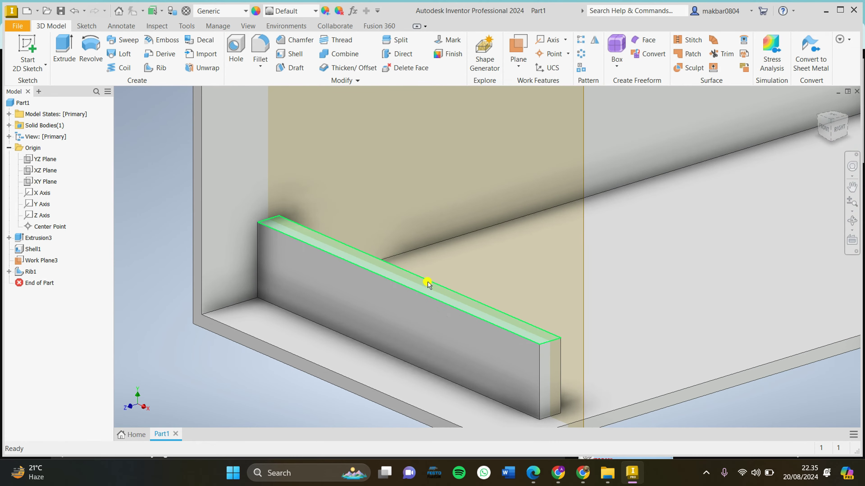
pyautogui.scroll(-10, 602, 240)
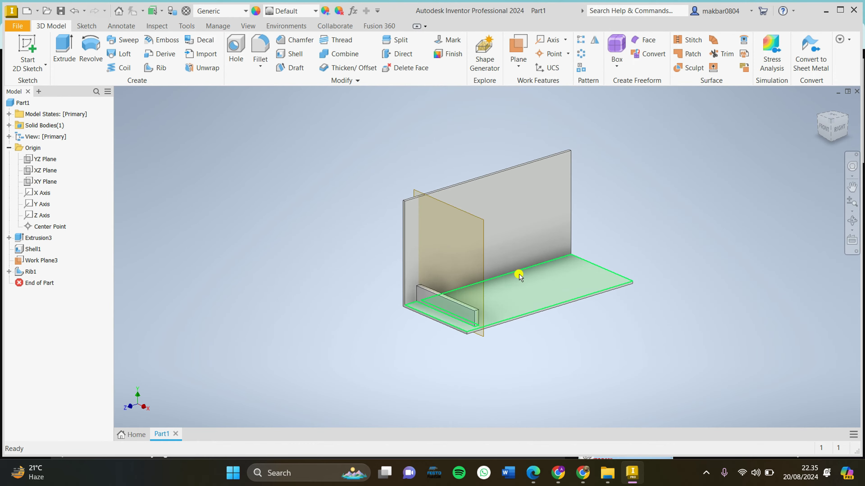
pyautogui.scroll(3, 584, 171)
pyautogui.moveTo(528, 259); pyautogui.dragTo(520, 217, button='middle')
pyautogui.scroll(3, 519, 217)
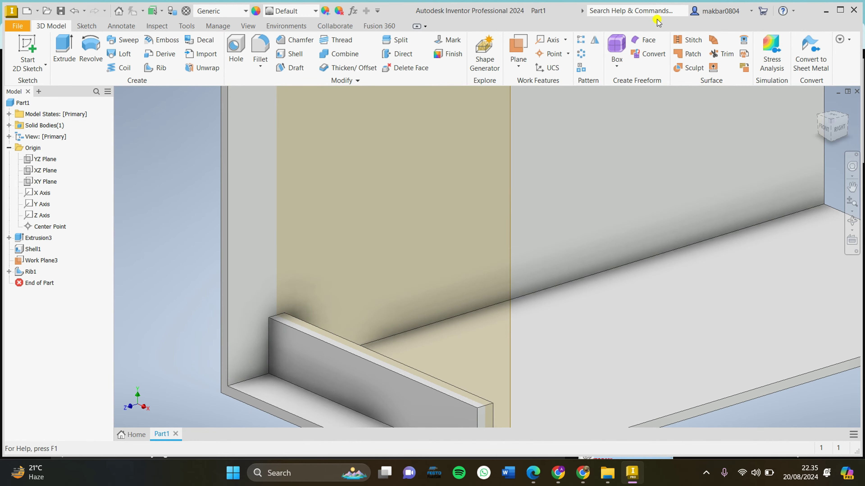
pyautogui.click(583, 40)
pyautogui.scroll(-4, 469, 289)
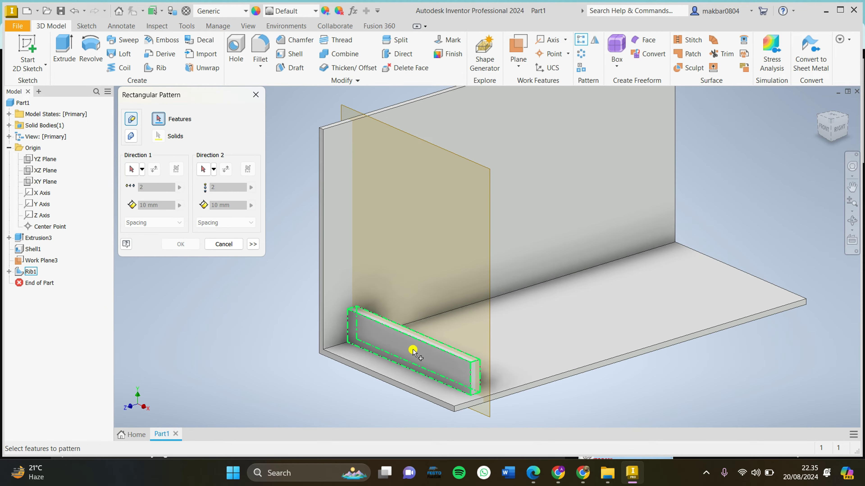
pyautogui.scroll(3, 386, 266)
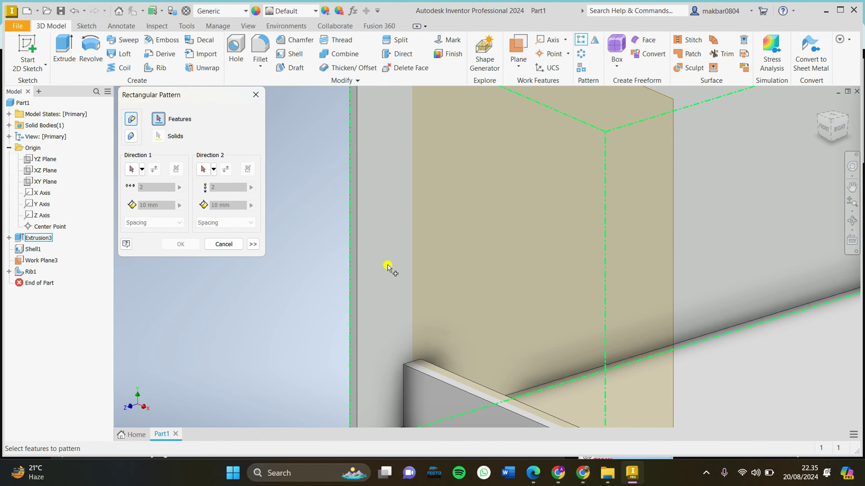
pyautogui.scroll(3, 415, 178)
pyautogui.click(454, 273)
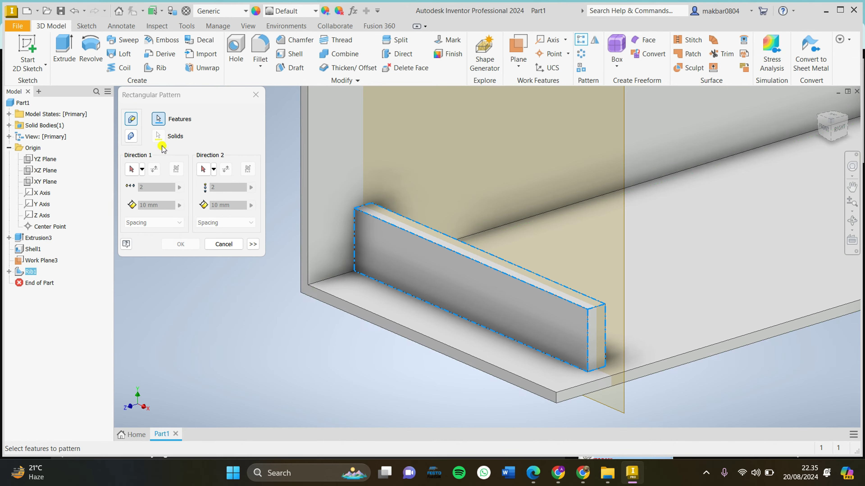
pyautogui.click(324, 293)
pyautogui.press('Escape')
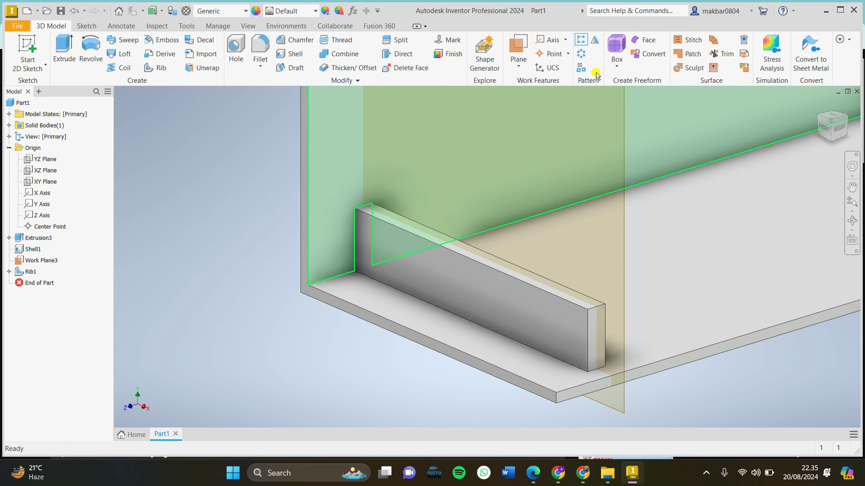
# Step: Set up a Rectangular Pattern of the rib, running from the bracket's L-shaped end face inward along its length
pyautogui.hotkey('ctrl', 'shift', 'r')
pyautogui.click(426, 277)
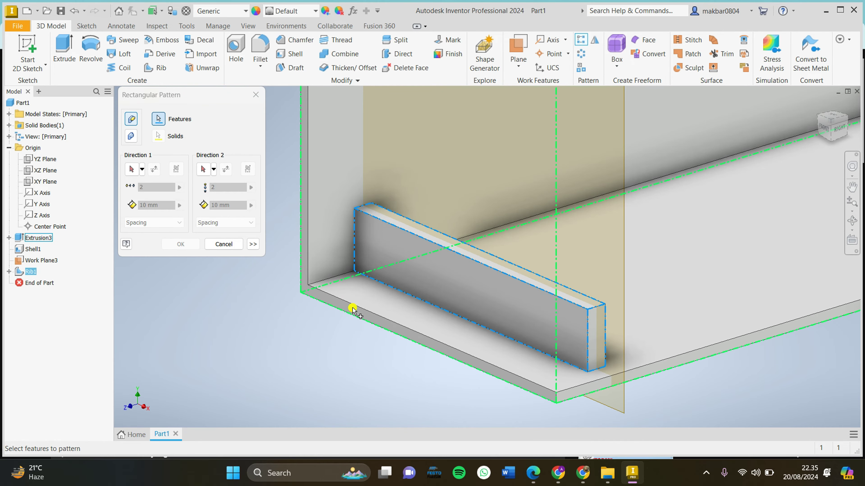
pyautogui.click(132, 168)
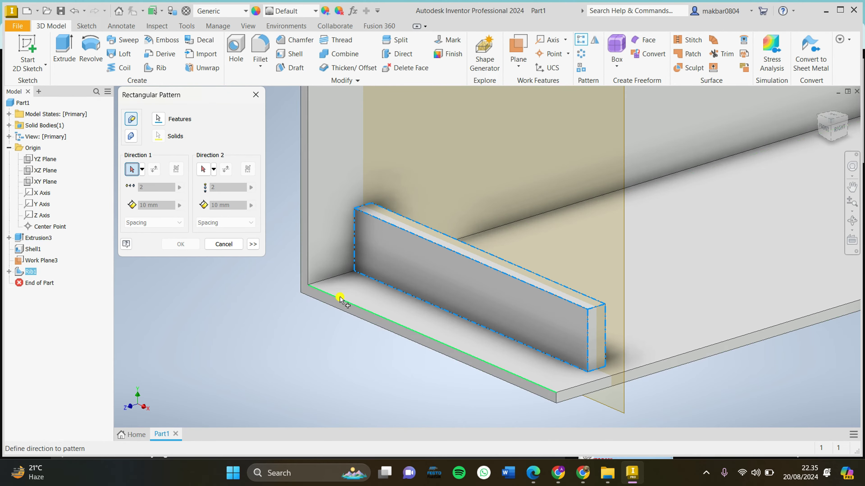
pyautogui.click(393, 329)
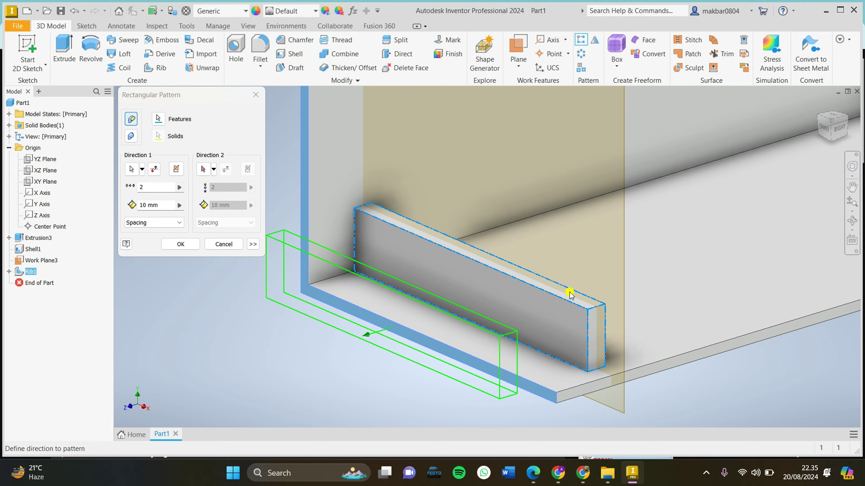
pyautogui.click(155, 171)
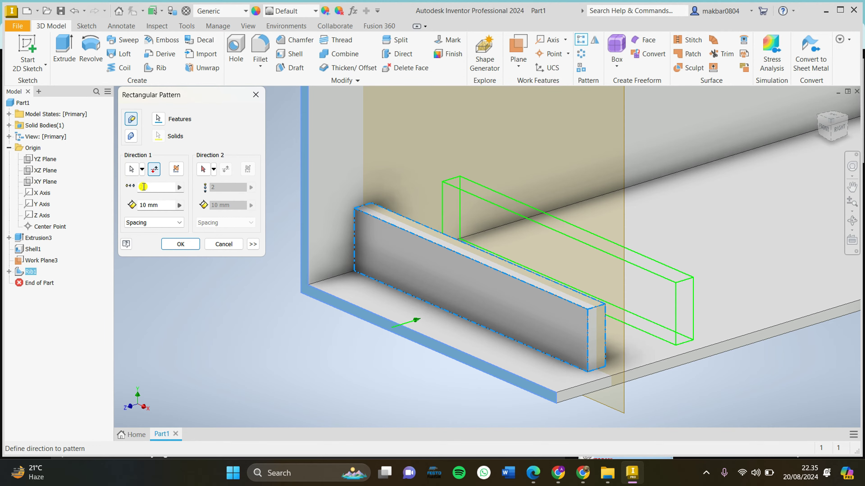
# Step: Set the pattern to 6 ribs with 10 mm spacing and create it
pyautogui.write('5')
pyautogui.scroll(-5, 497, 178)
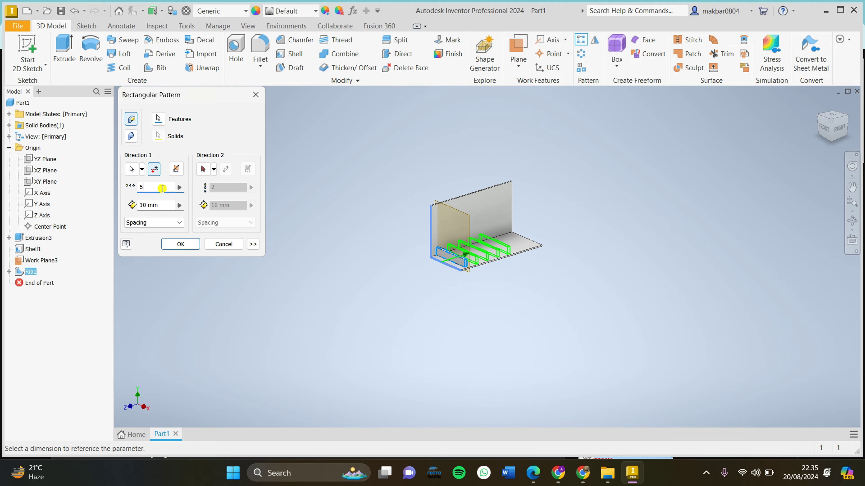
pyautogui.press('BackSpace')
pyautogui.write('7')
pyautogui.press('BackSpace')
pyautogui.write('6')
pyautogui.click(196, 243)
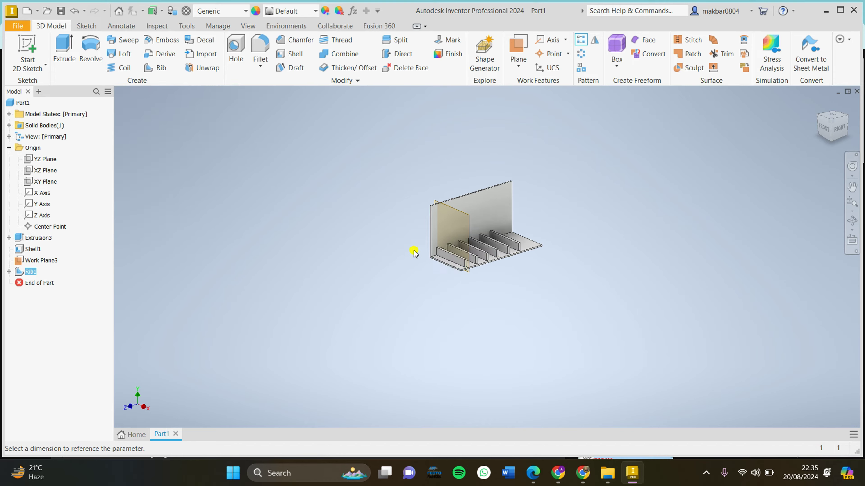
# Step: Examine the patterned ribs from the right side and from the right-back corner of the bracket
pyautogui.scroll(5, 411, 251)
pyautogui.moveTo(610, 204); pyautogui.dragTo(597, 240, button='middle')
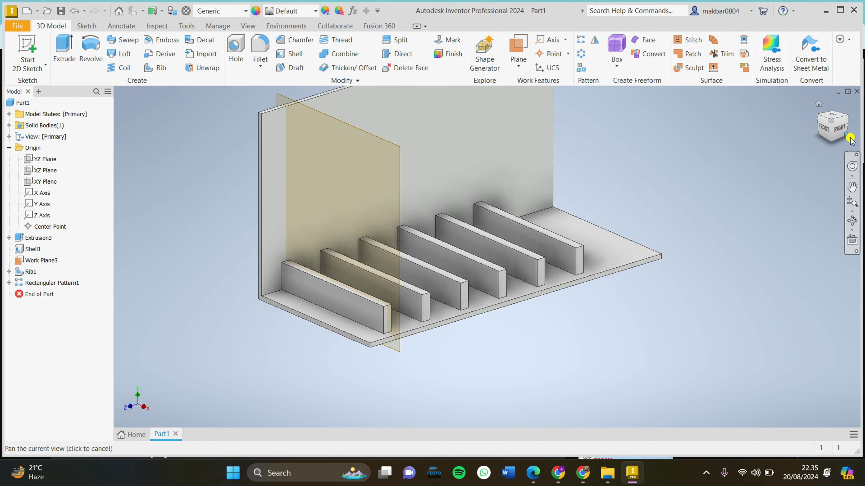
pyautogui.click(842, 129)
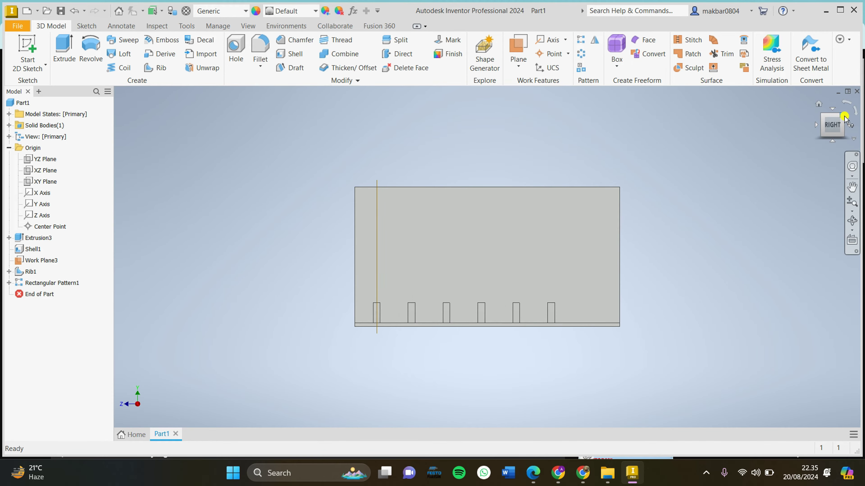
pyautogui.click(845, 119)
pyautogui.scroll(5, 475, 309)
pyautogui.moveTo(475, 309); pyautogui.dragTo(457, 318, button='middle')
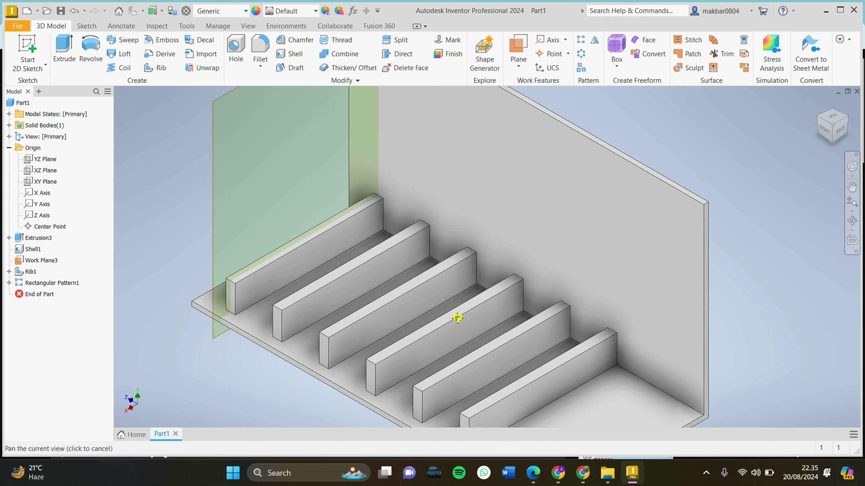
pyautogui.scroll(-2, 502, 372)
pyautogui.scroll(2, 565, 273)
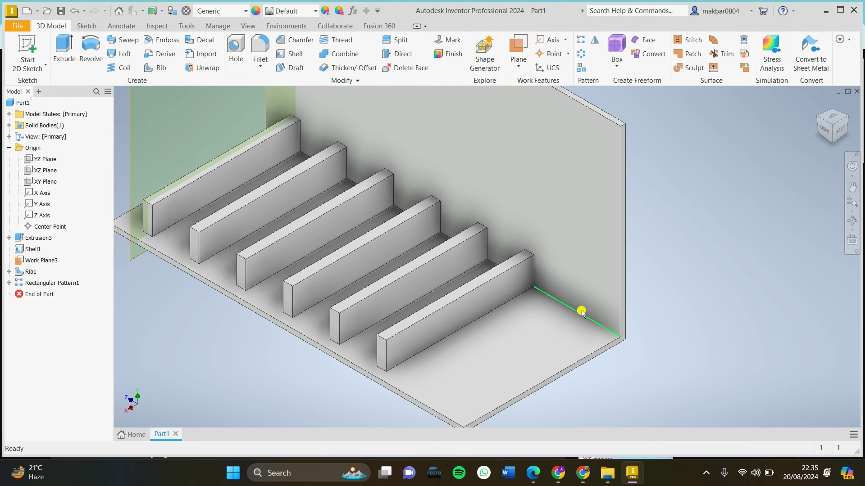
pyautogui.scroll(-2, 665, 259)
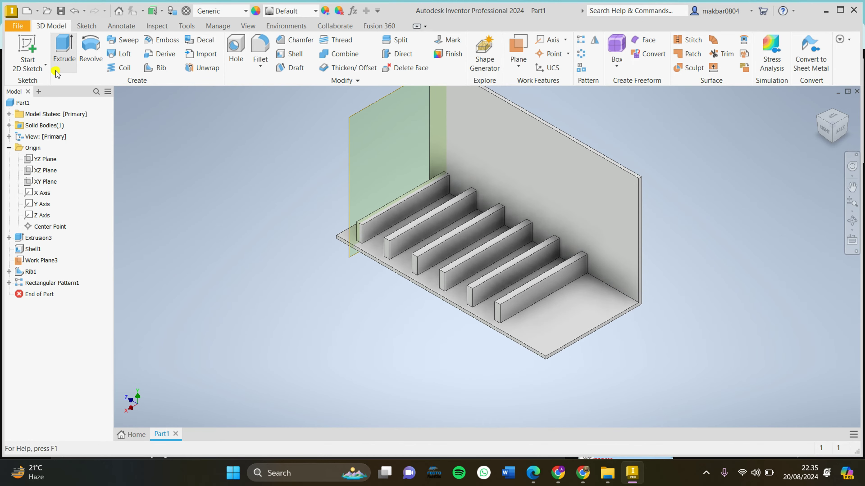
# Step: Create a work plane offset 62.5 mm from the rib's work plane, just past the last patterned rib
pyautogui.click(520, 64)
pyautogui.click(563, 110)
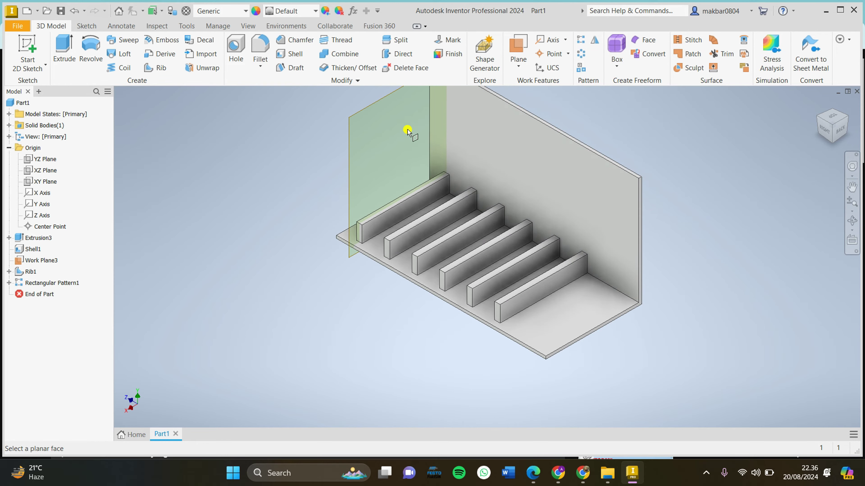
pyautogui.click(359, 111)
pyautogui.moveTo(558, 227); pyautogui.dragTo(598, 209)
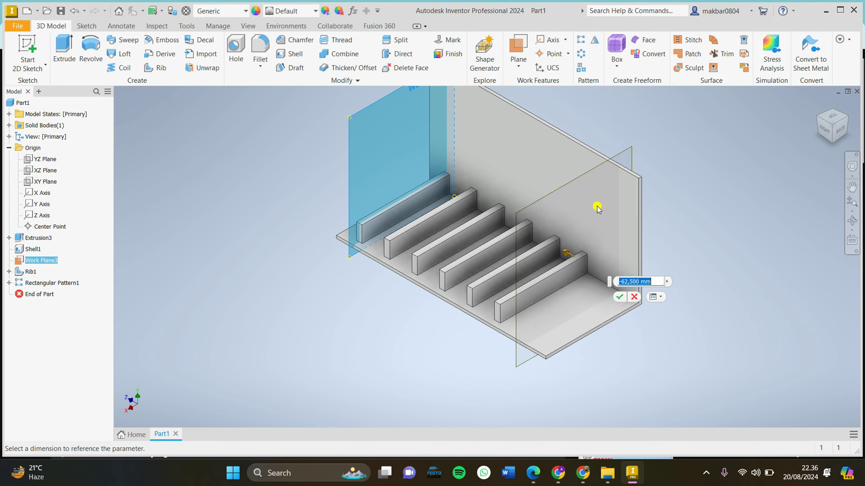
pyautogui.press('Return')
pyautogui.click(86, 26)
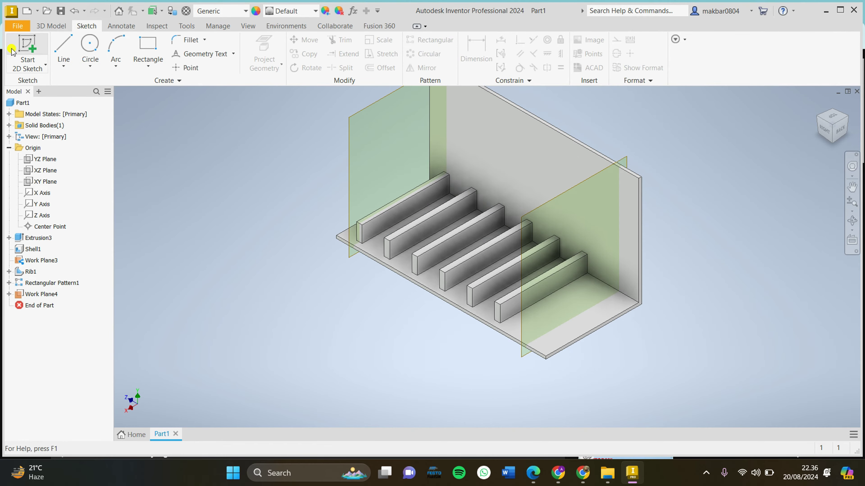
pyautogui.click(63, 48)
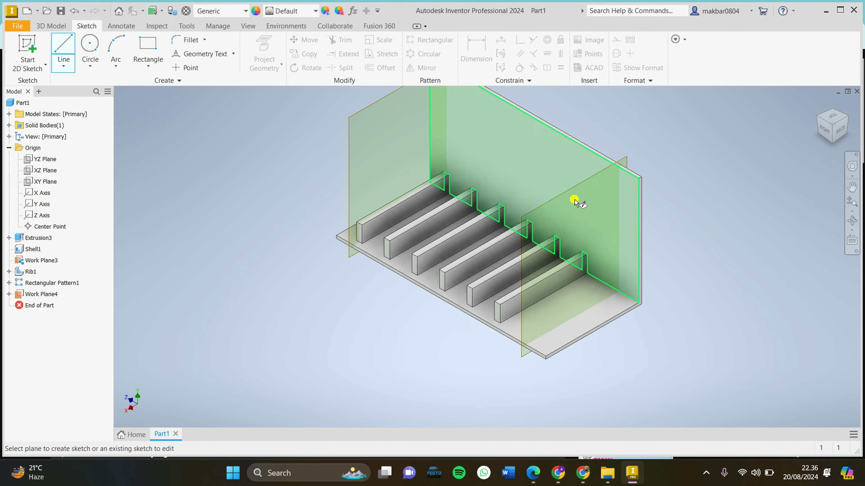
pyautogui.click(526, 337)
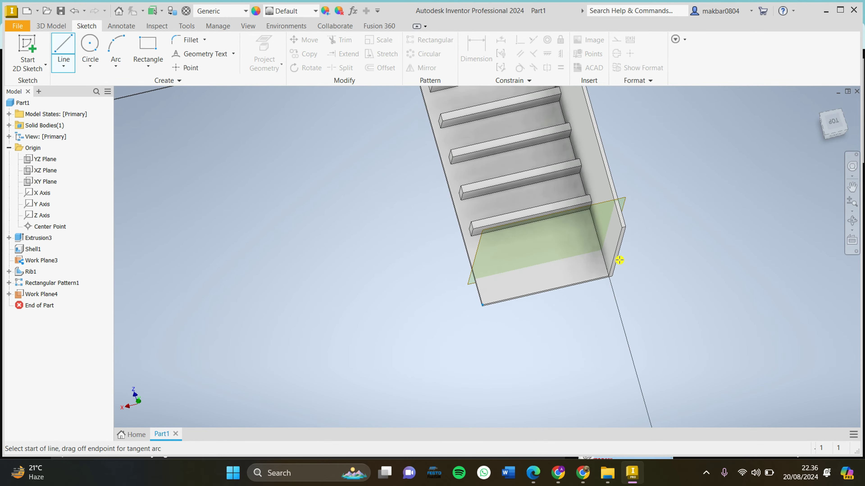
pyautogui.click(680, 53)
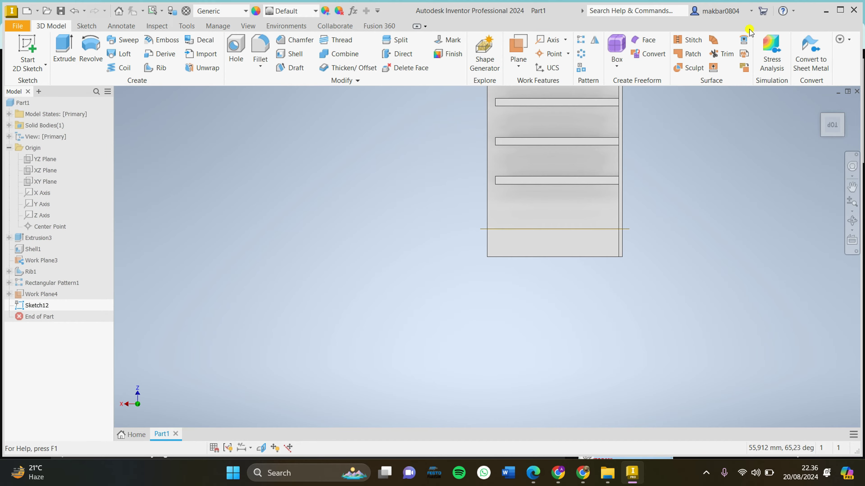
# Step: On the new offset work plane, sketch one short slanted line rising toward the wall above the floor, and finish the sketch
pyautogui.click(831, 143)
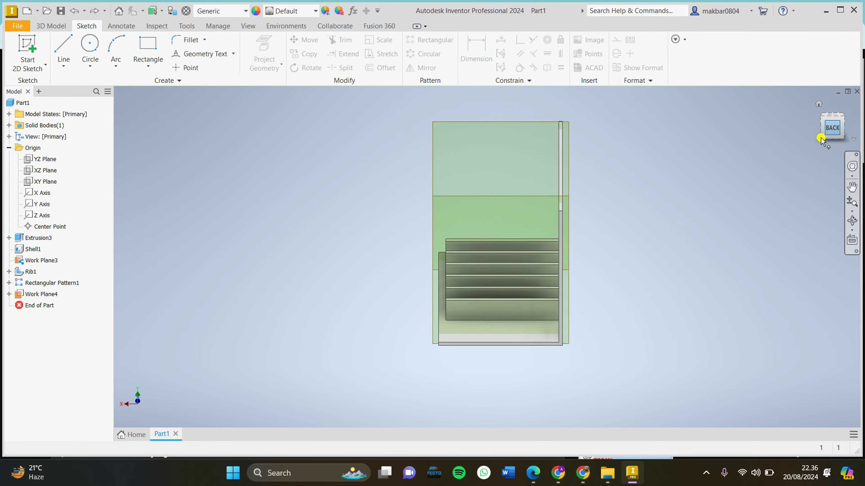
pyautogui.click(822, 119)
pyautogui.click(63, 46)
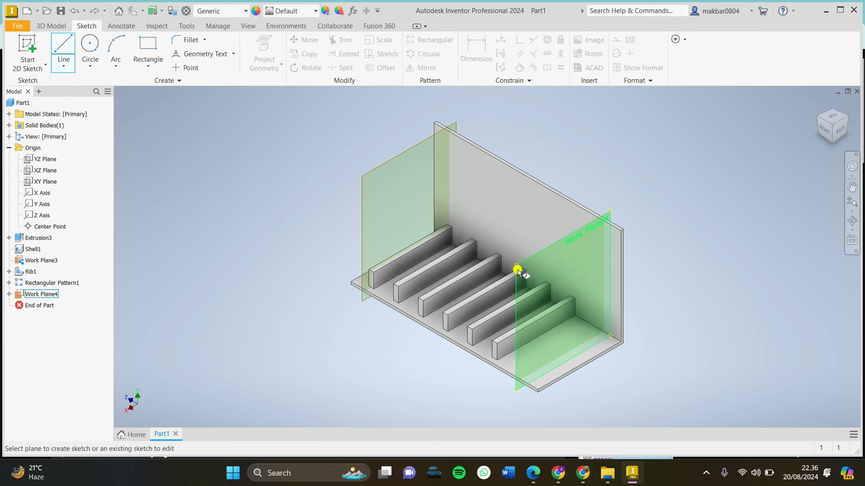
pyautogui.click(525, 271)
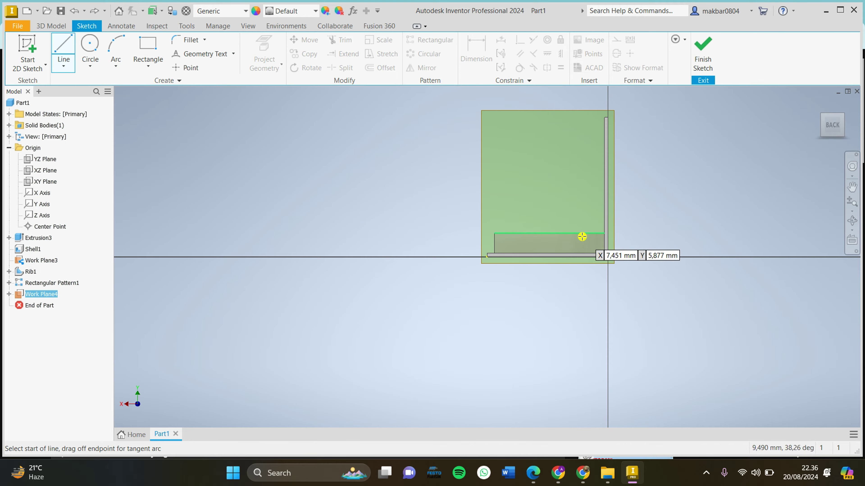
pyautogui.scroll(3, 583, 238)
pyautogui.click(538, 250)
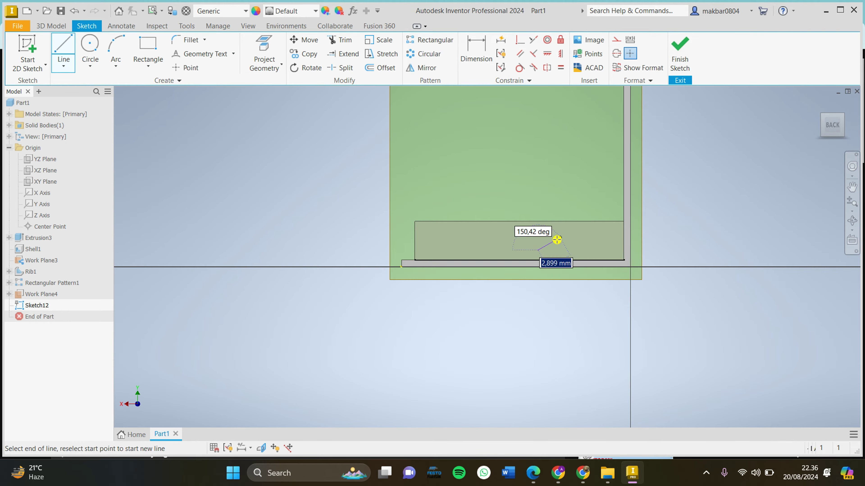
pyautogui.click(607, 213)
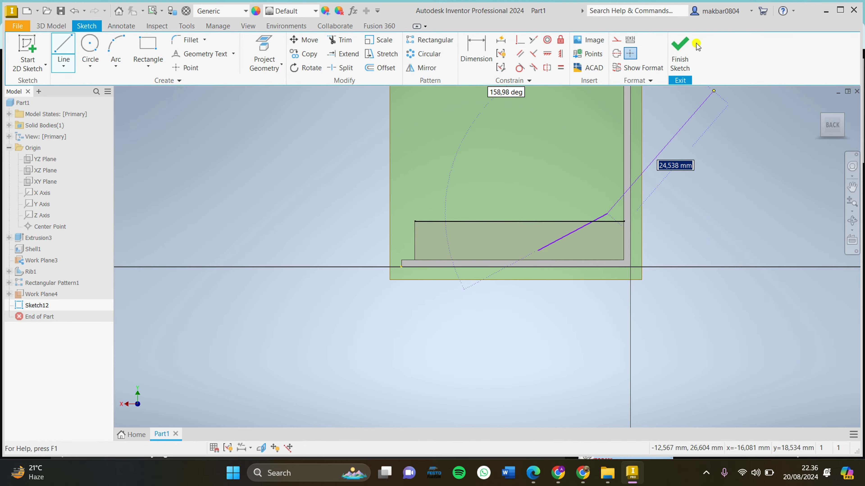
pyautogui.press('Escape')
pyautogui.press('F6')
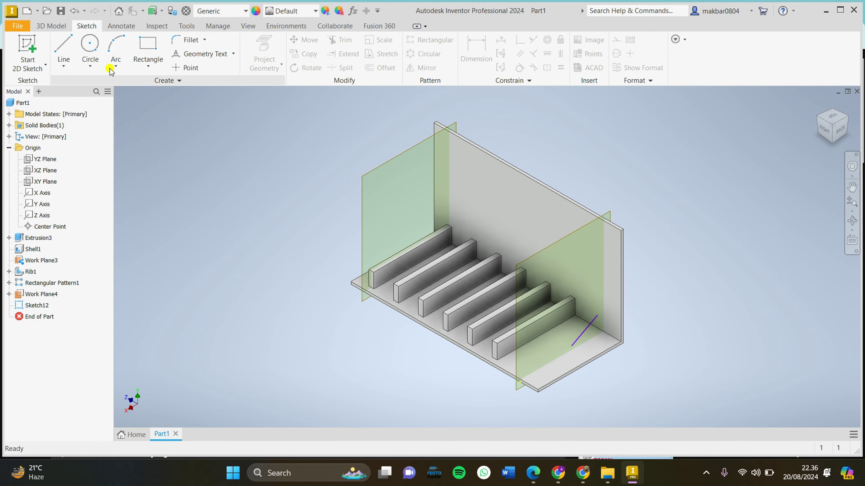
# Step: Set up a Rib from the slanted line, with material extended parallel to the sketch plane, 2 mm thick and a finite 1 mm extent
pyautogui.click(51, 26)
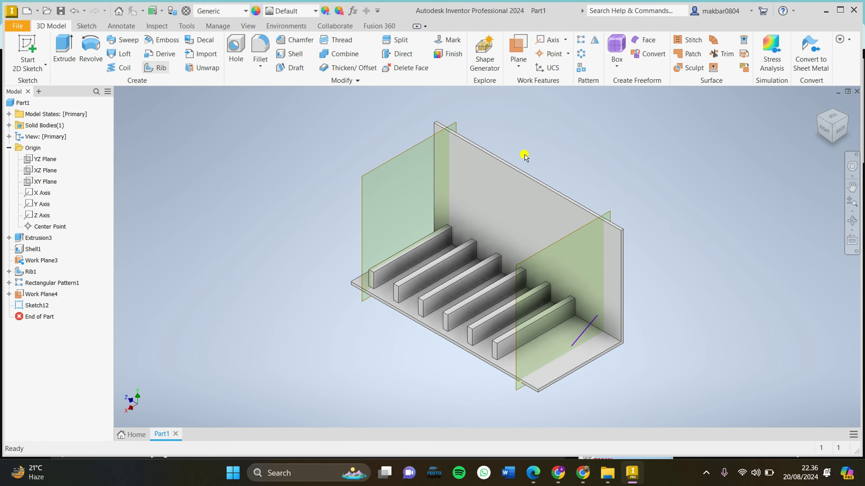
pyautogui.scroll(-2, 582, 334)
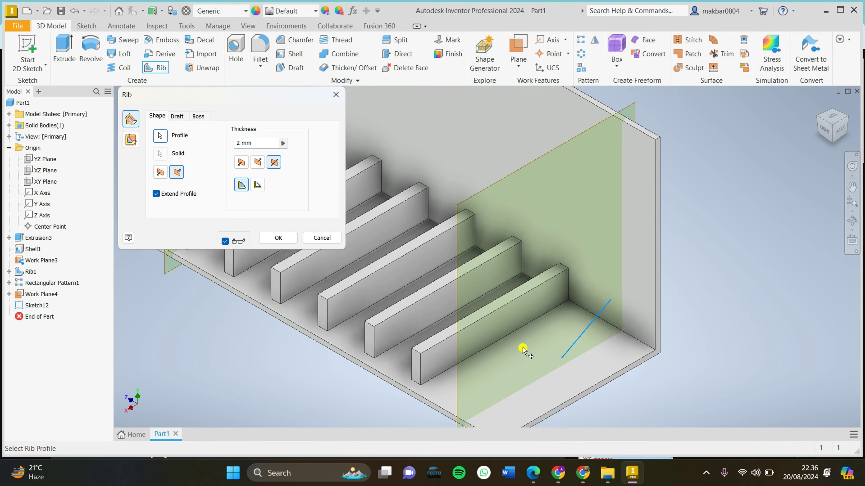
pyautogui.click(127, 139)
pyautogui.scroll(-4, 601, 344)
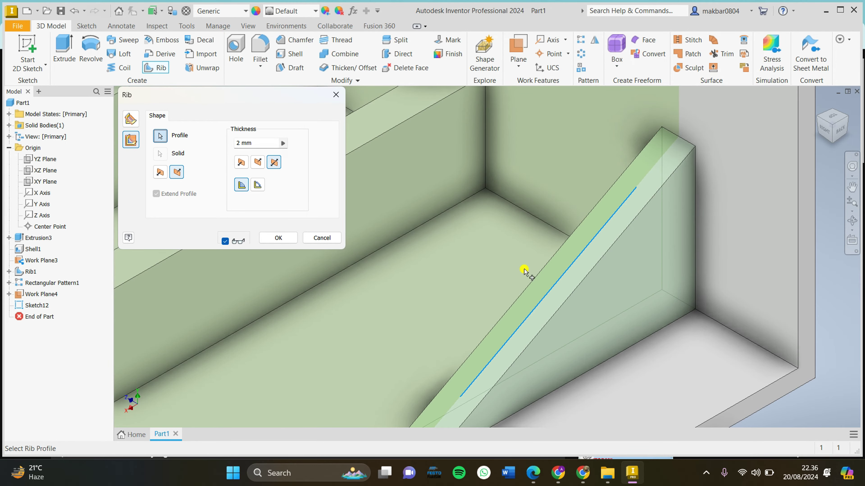
pyautogui.click(251, 180)
pyautogui.scroll(3, 621, 351)
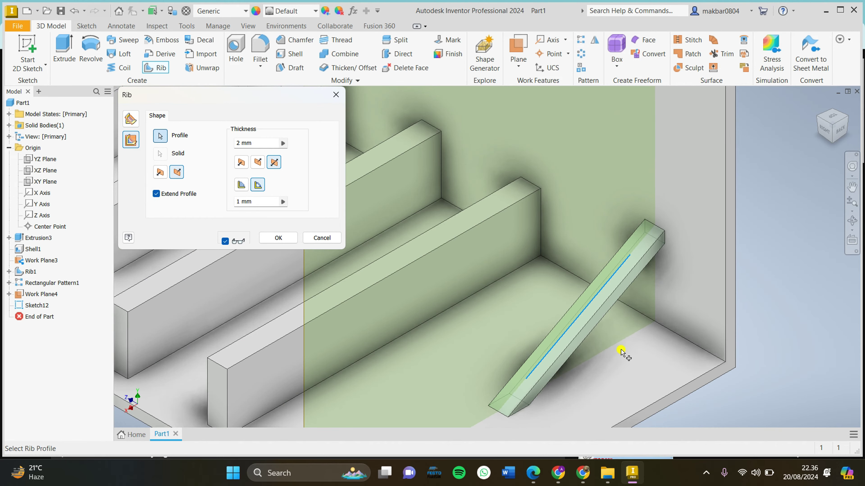
# Step: Create the 2 mm thick rib from the sloped sketch line, extending it to the next faces instead of a finite depth
pyautogui.click(242, 185)
pyautogui.scroll(2, 544, 272)
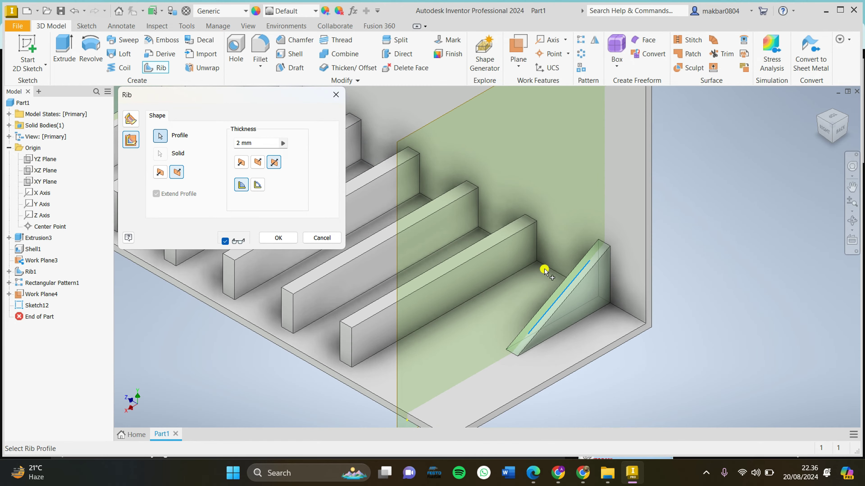
pyautogui.click(278, 238)
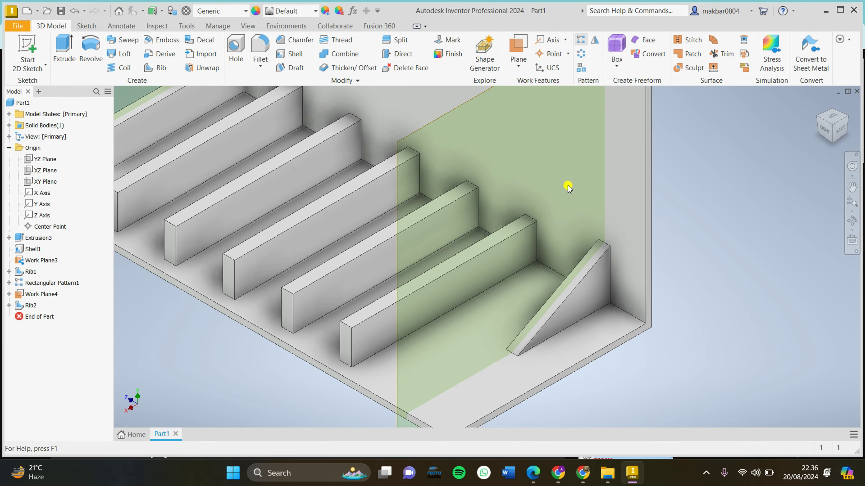
# Step: Pattern the triangular rib rectangularly as 2 instances spaced 10 mm along the base's short vertical end face, with the direction flipped toward the long ribs
pyautogui.hotkey('ctrl', 'shift', 'r')
pyautogui.click(575, 292)
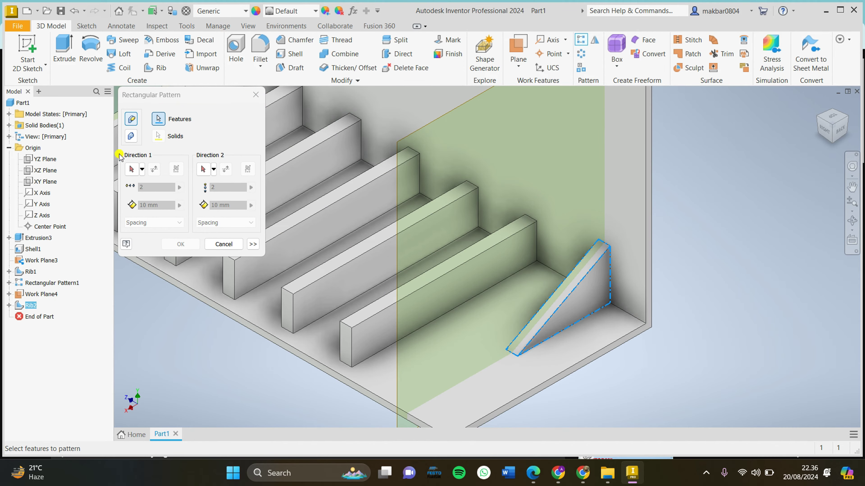
pyautogui.click(132, 169)
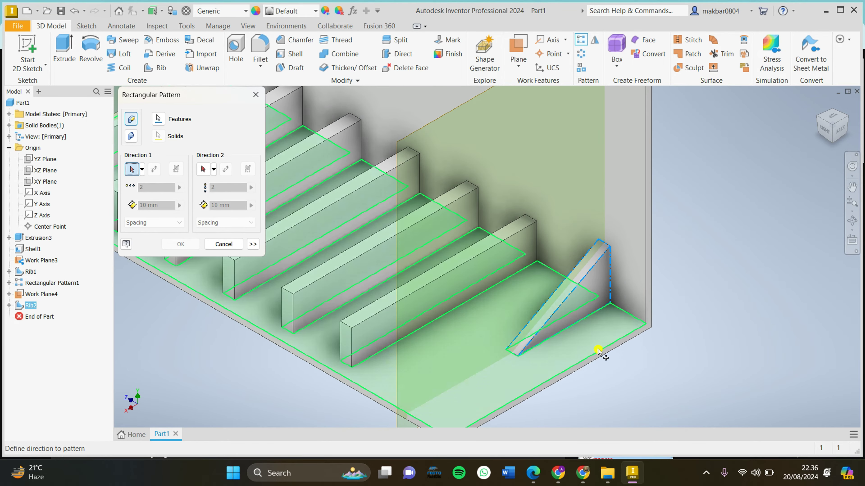
pyautogui.scroll(3, 598, 350)
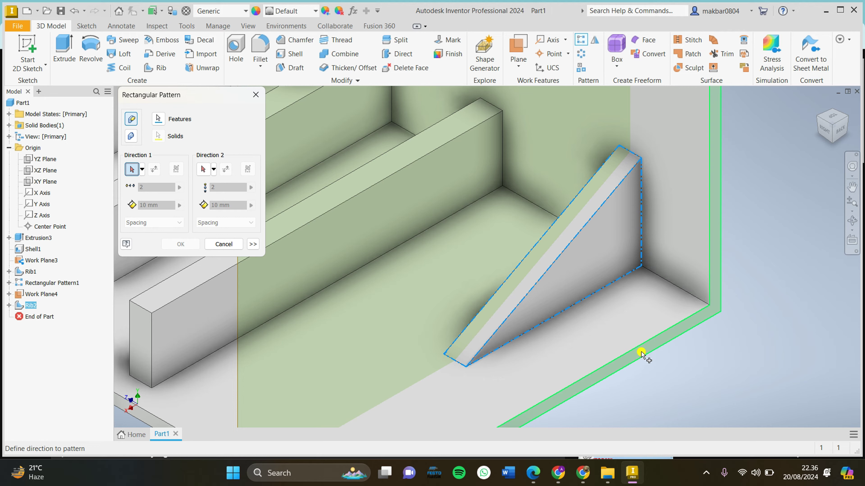
pyautogui.click(641, 352)
pyautogui.scroll(-5, 669, 356)
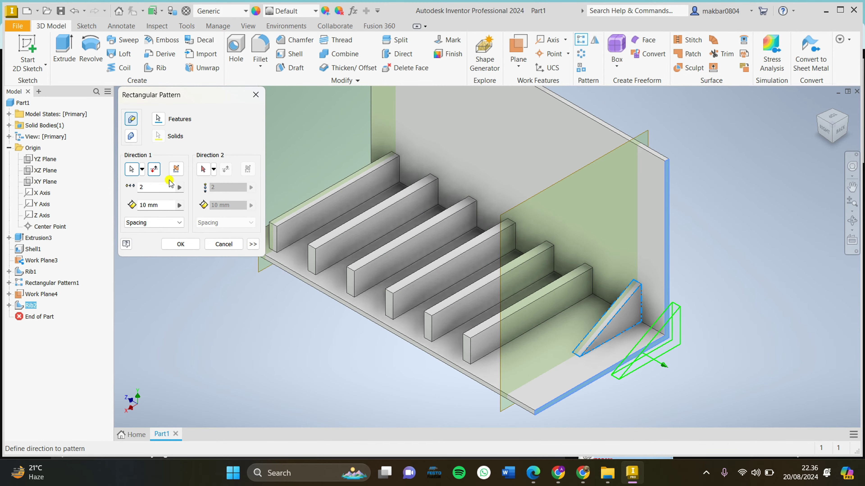
pyautogui.click(154, 169)
pyautogui.click(178, 244)
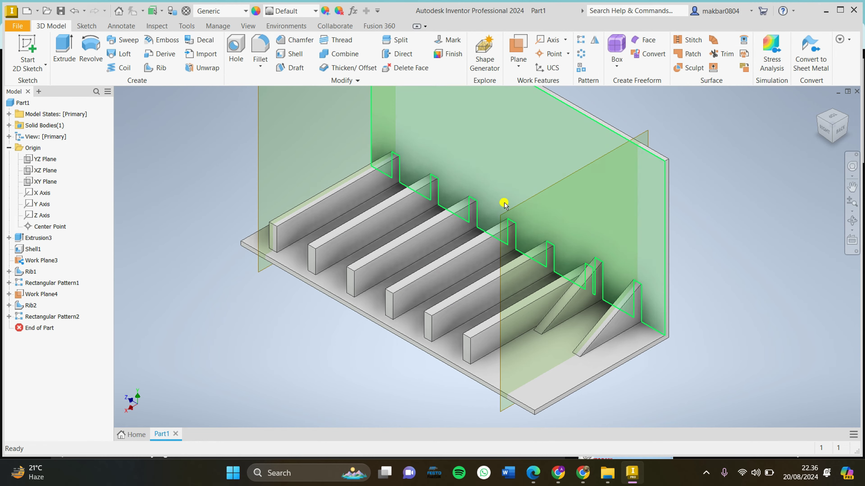
# Step: Hide the two work planes used for the long ribs and the triangular rib
pyautogui.click(511, 210)
pyautogui.rightClick(509, 212)
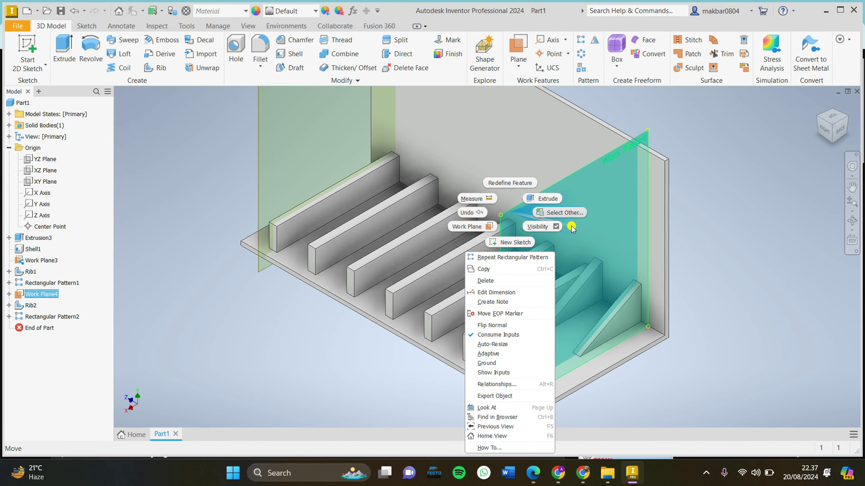
pyautogui.click(544, 233)
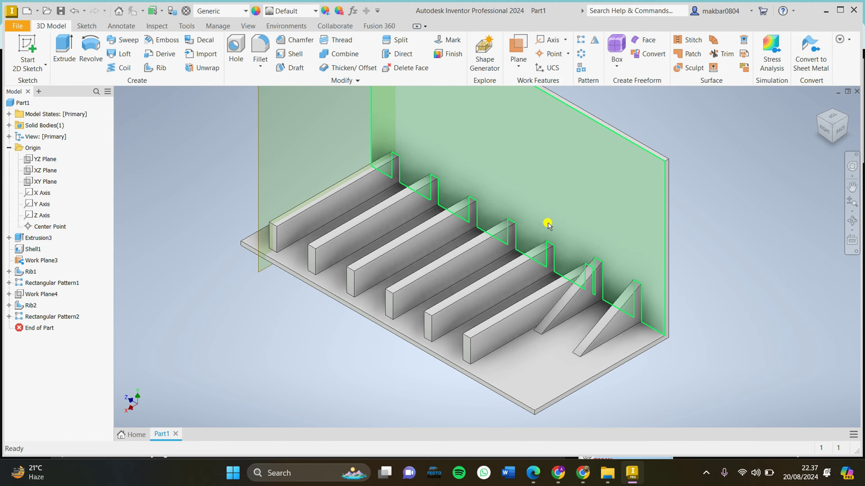
pyautogui.rightClick(261, 109)
pyautogui.click(298, 120)
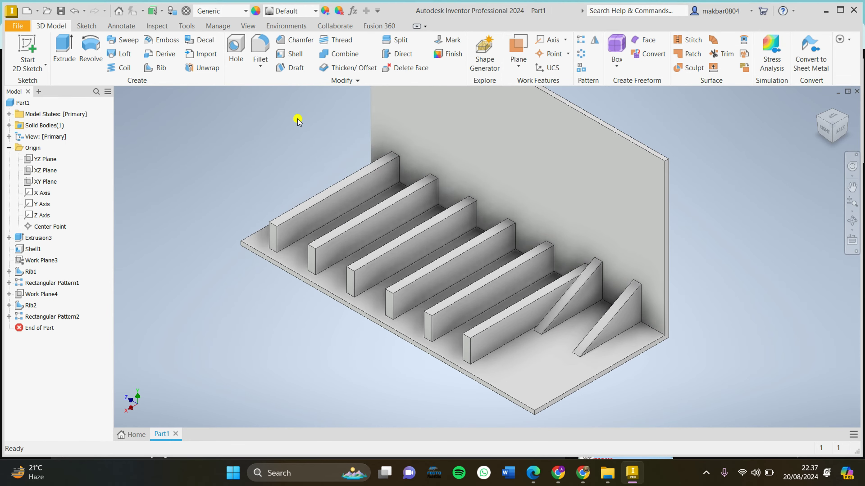
pyautogui.scroll(-2, 720, 266)
pyautogui.moveTo(752, 224); pyautogui.dragTo(586, 280, button='middle')
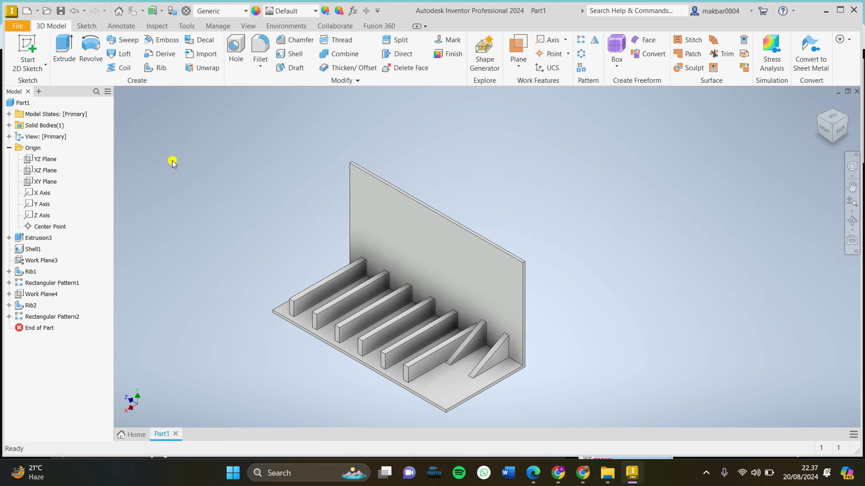
pyautogui.moveTo(425, 299); pyautogui.dragTo(471, 228, button='middle')
pyautogui.scroll(3, 508, 239)
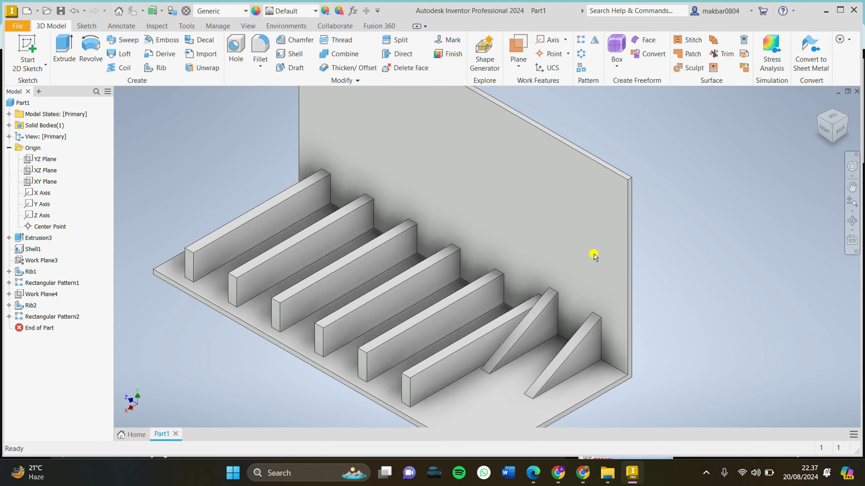
pyautogui.scroll(-2, 609, 220)
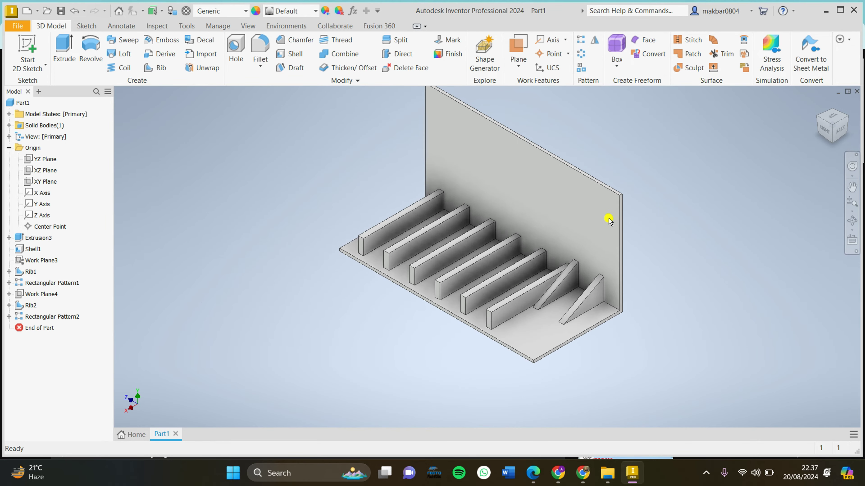
pyautogui.scroll(-1, 412, 215)
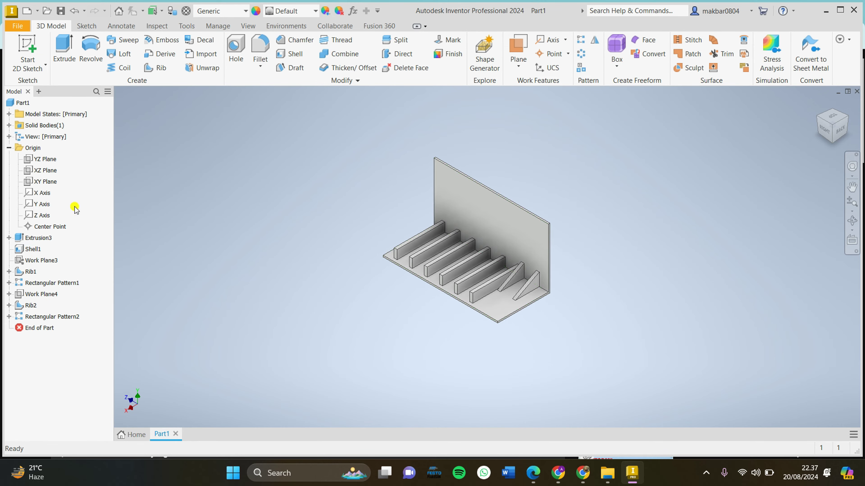
# Step: Delete the base extrusion together with the shell, ribs and patterns that depend on it
pyautogui.click(40, 237)
pyautogui.rightClick(42, 237)
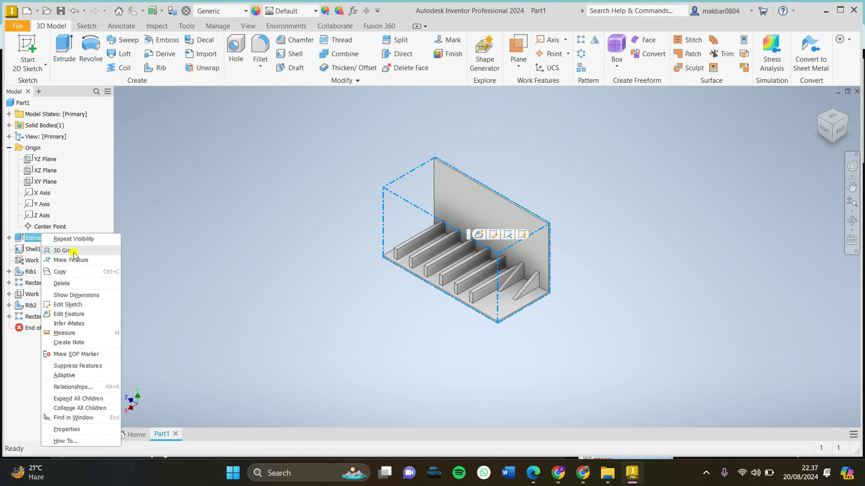
pyautogui.click(78, 282)
pyautogui.click(240, 210)
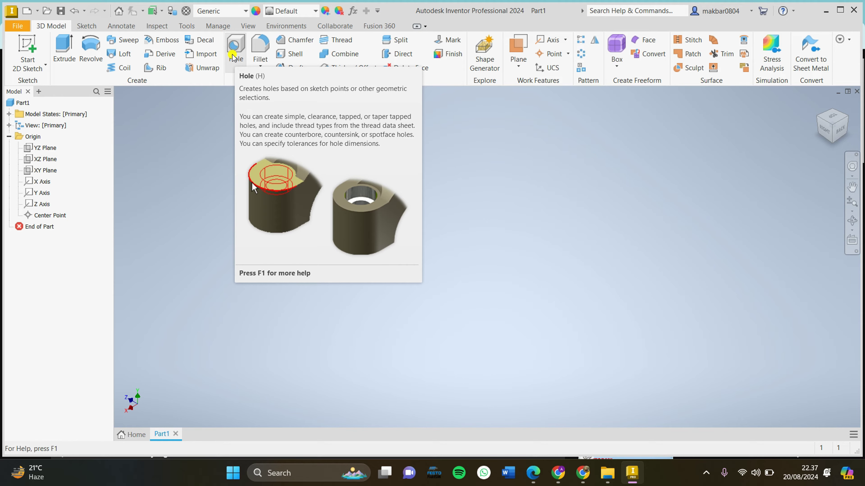
# Step: Sketch a circle centred on the origin on the YZ plane and extrude it 40 mm into a solid cylinder
pyautogui.click(86, 26)
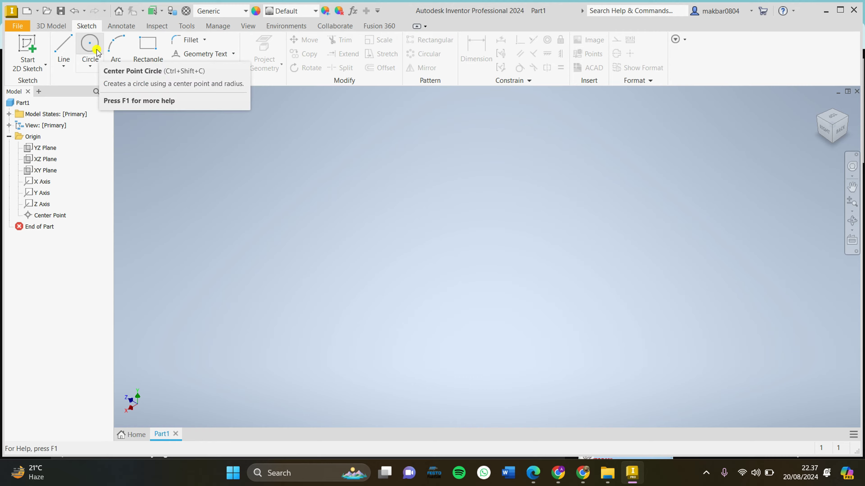
pyautogui.click(96, 51)
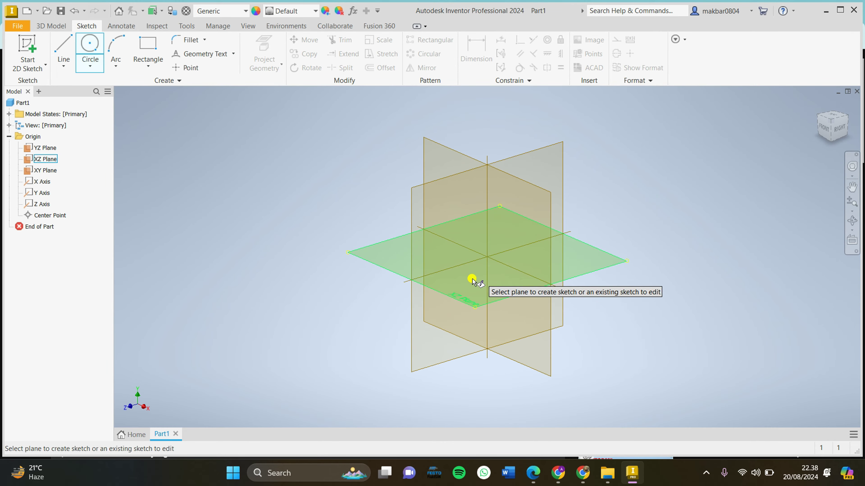
pyautogui.click(411, 190)
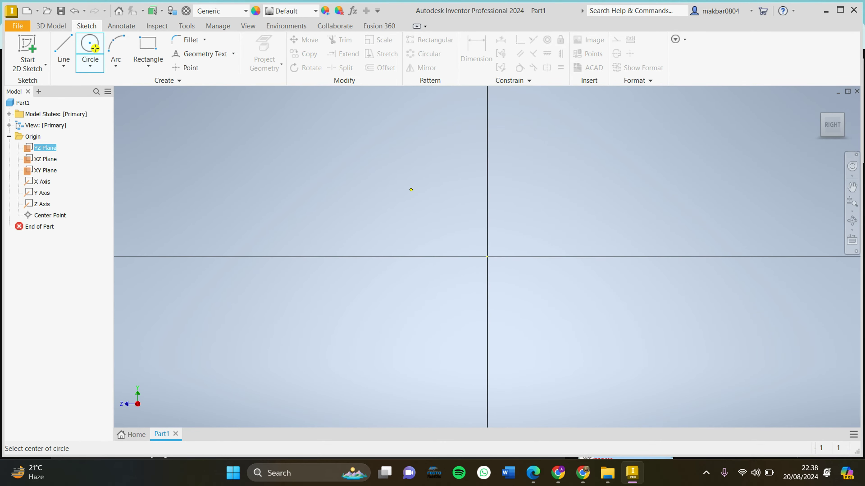
pyautogui.click(487, 256)
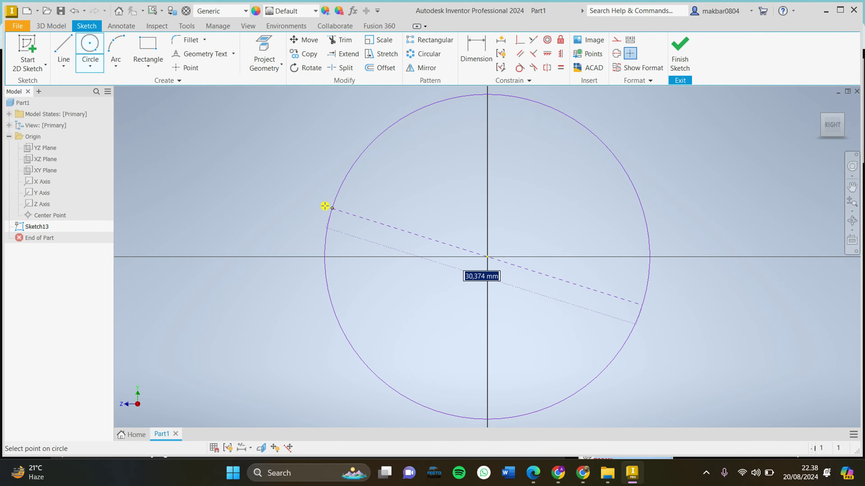
pyautogui.click(184, 257)
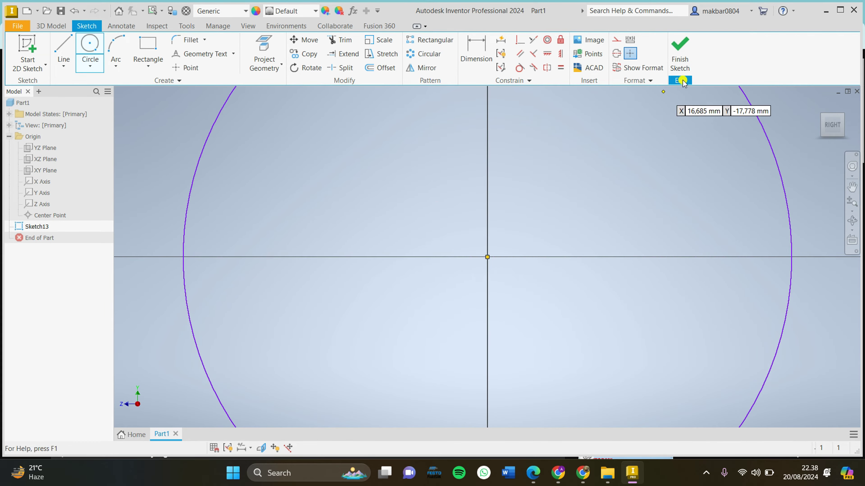
pyautogui.click(682, 69)
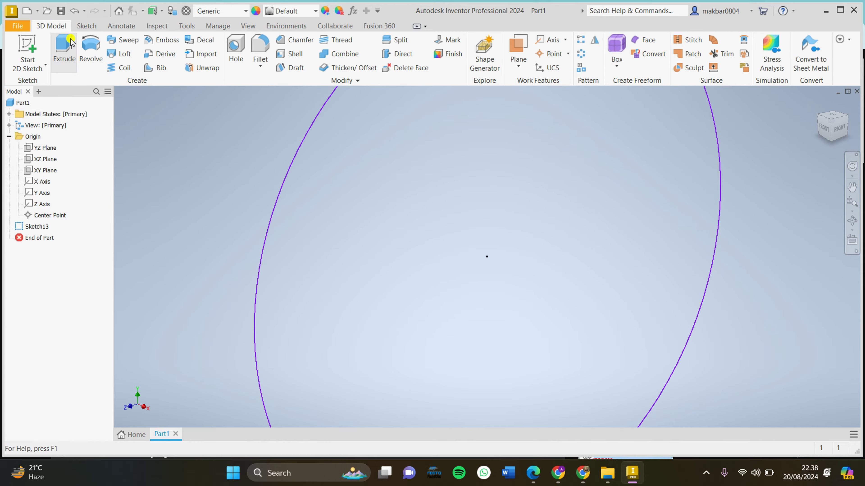
pyautogui.click(71, 41)
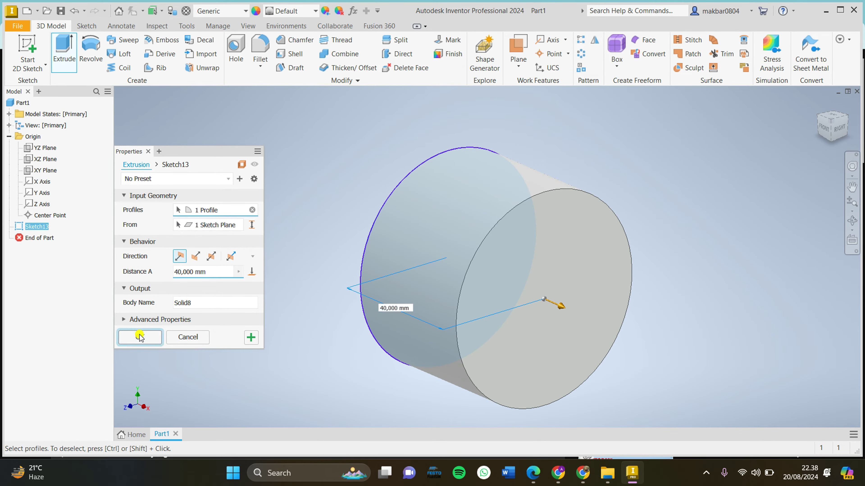
pyautogui.click(140, 336)
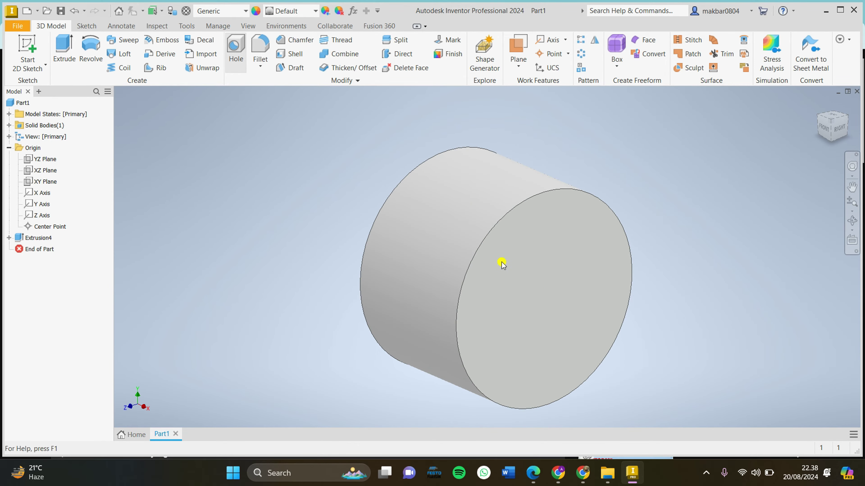
# Step: Place a simple through-all hole near the centre of the cylinder's front face, with no seat
pyautogui.press('h')
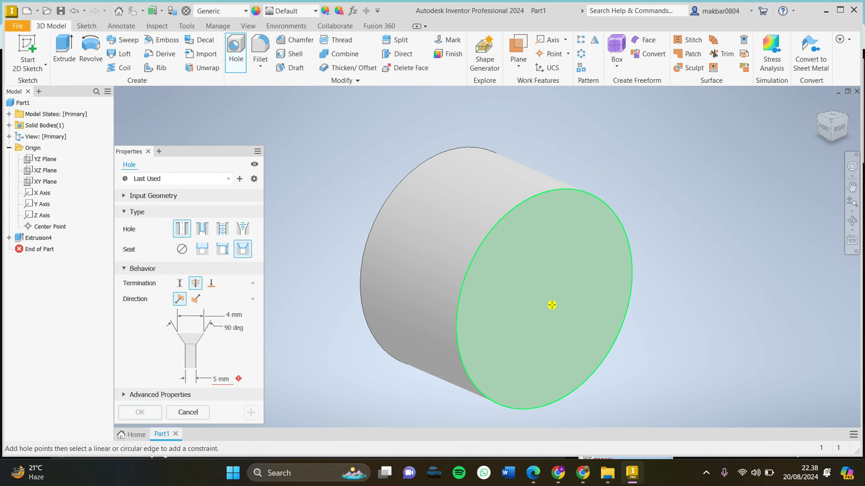
pyautogui.scroll(3, 552, 305)
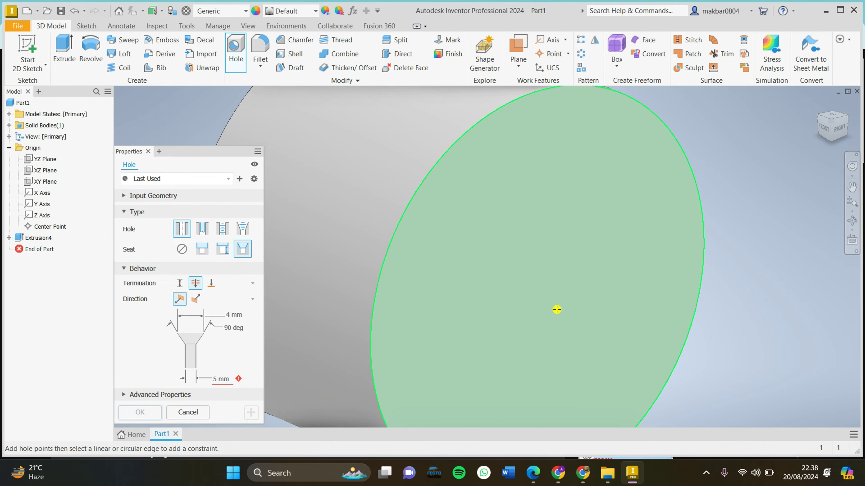
pyautogui.click(556, 309)
pyautogui.scroll(-3, 557, 309)
pyautogui.scroll(1, 632, 328)
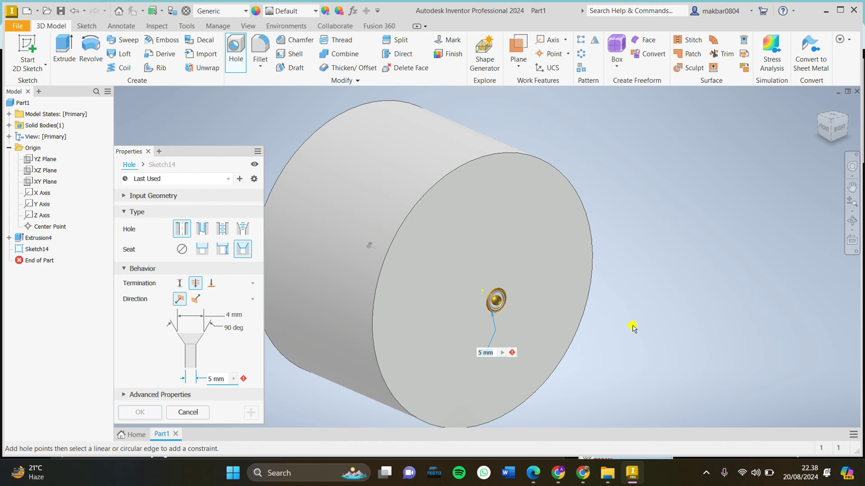
pyautogui.moveTo(633, 328); pyautogui.dragTo(637, 286, button='middle')
pyautogui.click(181, 250)
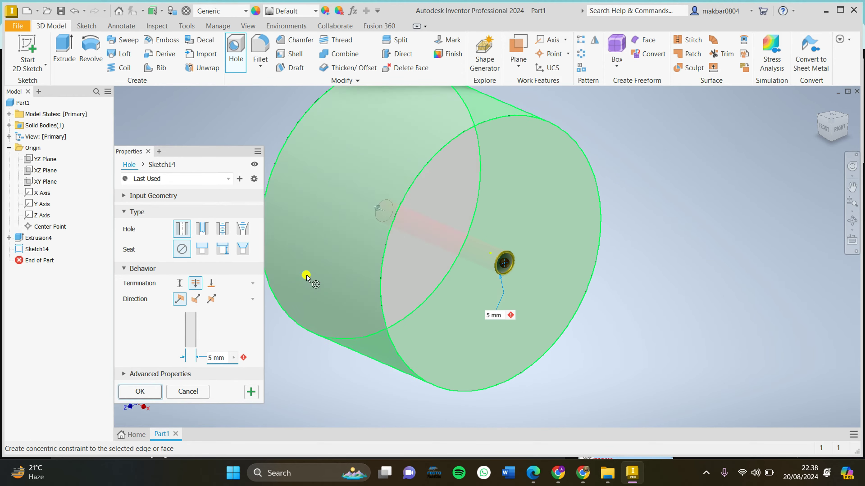
pyautogui.click(306, 276)
pyautogui.scroll(3, 499, 274)
pyautogui.scroll(-2, 415, 257)
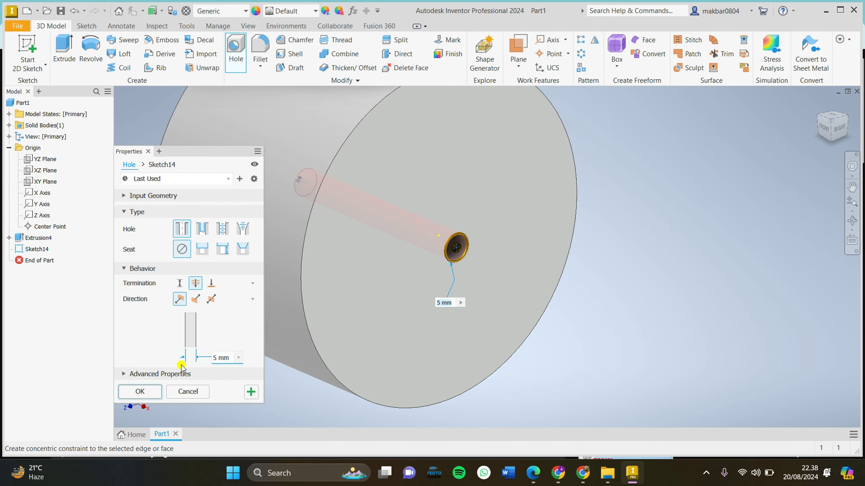
# Step: Set the simple hole's diameter to 20 mm and create it
pyautogui.click(239, 358)
pyautogui.write('10')
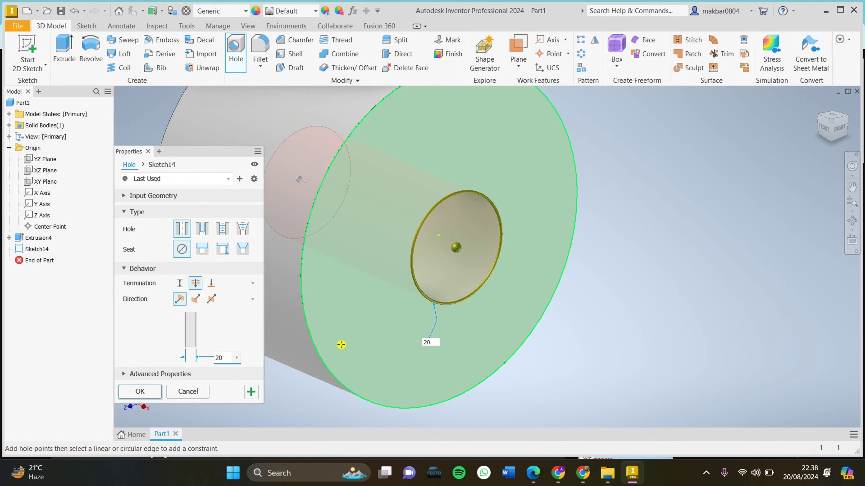
pyautogui.click(139, 391)
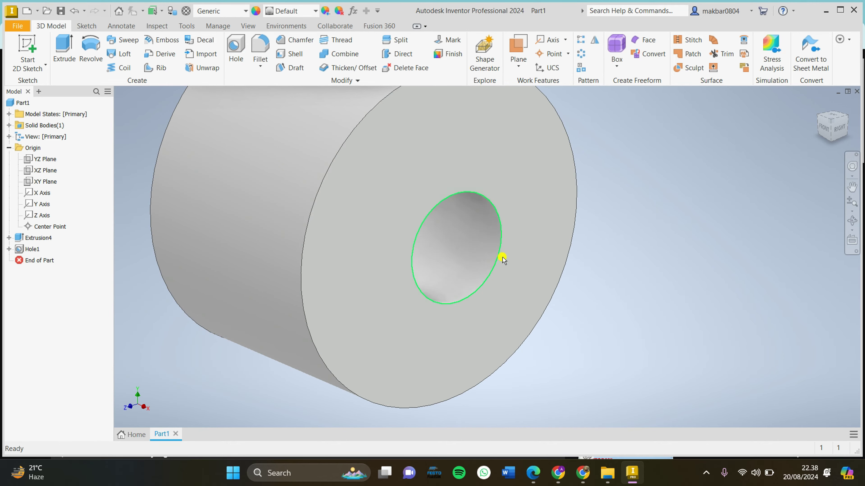
# Step: Undo the simple hole in the cylinder
pyautogui.moveTo(691, 204); pyautogui.dragTo(691, 224, button='middle')
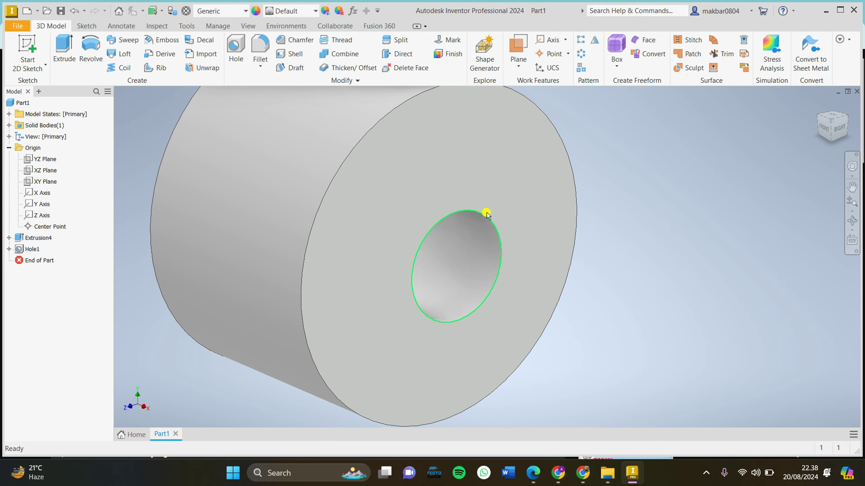
pyautogui.hotkey('ctrl', 'z')
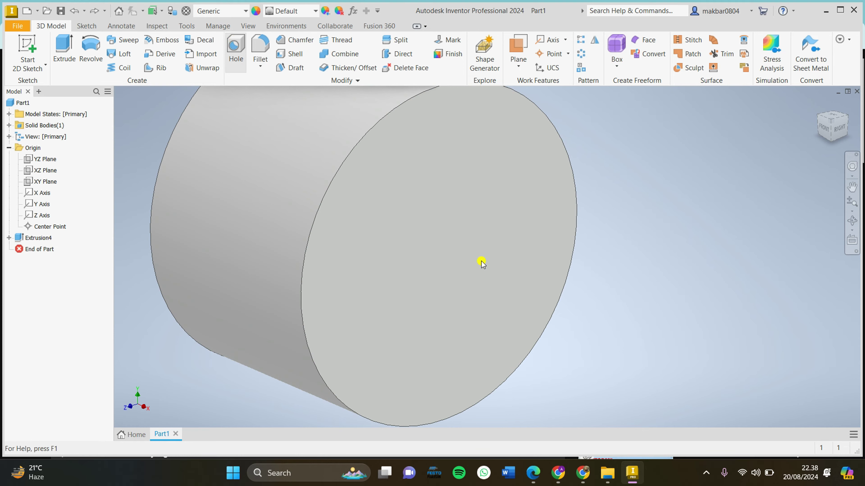
# Step: Place a through-all hole near the centre of the cylinder's front face and try the taper tapped type with spotface and countersink seats
pyautogui.click(465, 264)
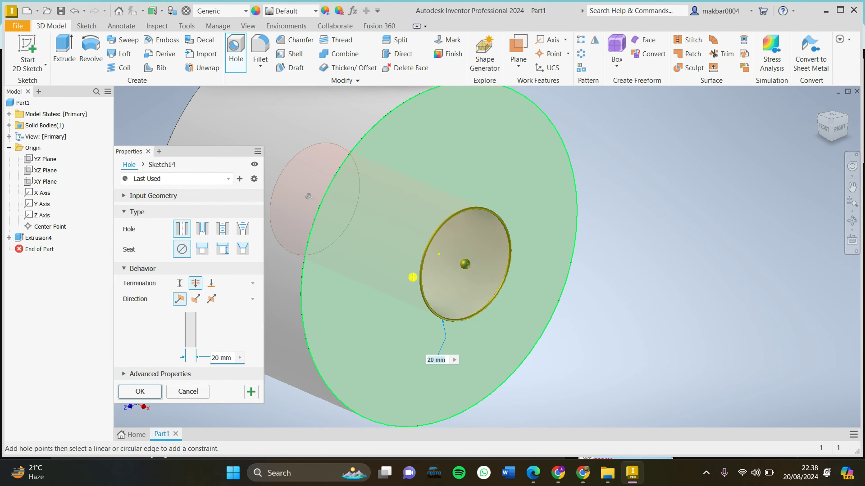
pyautogui.click(202, 249)
pyautogui.click(218, 252)
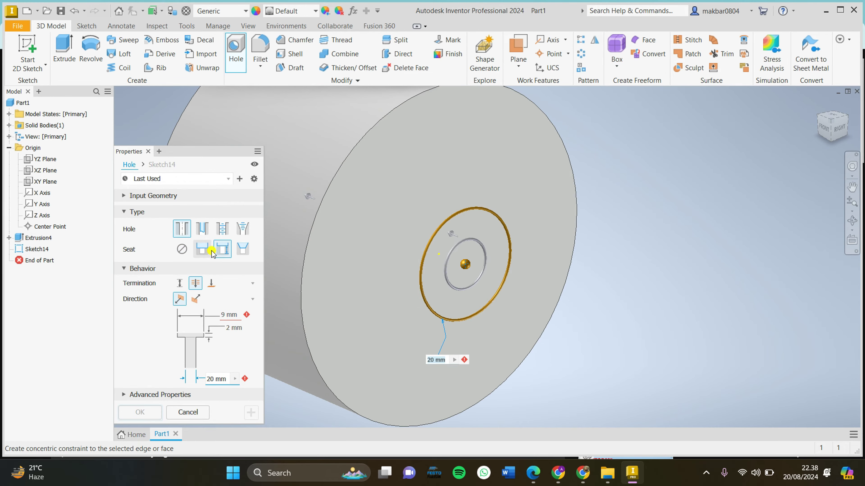
pyautogui.click(200, 228)
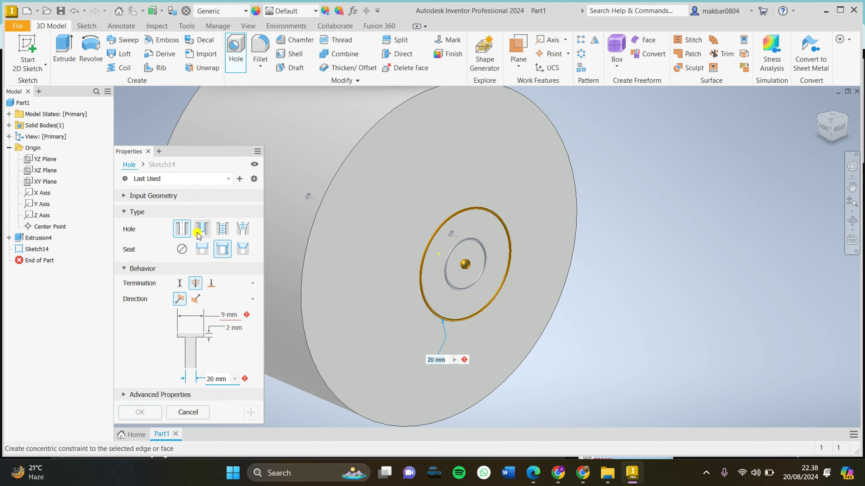
pyautogui.click(219, 231)
pyautogui.click(244, 232)
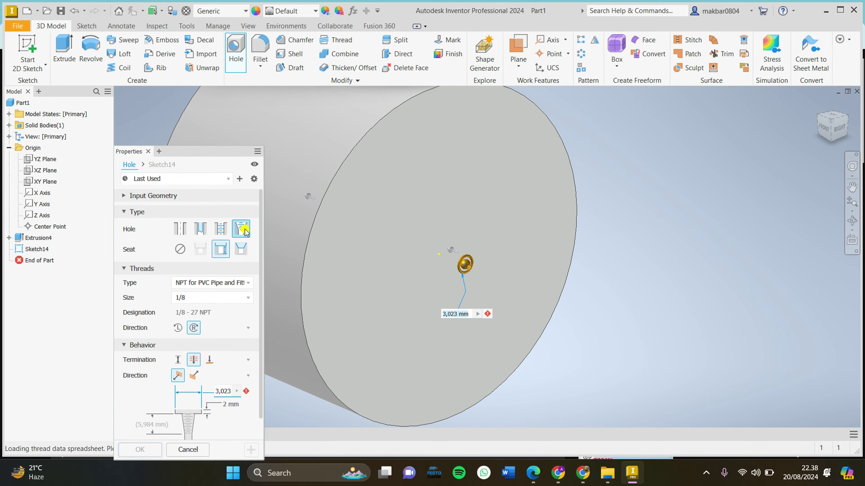
pyautogui.scroll(2, 491, 286)
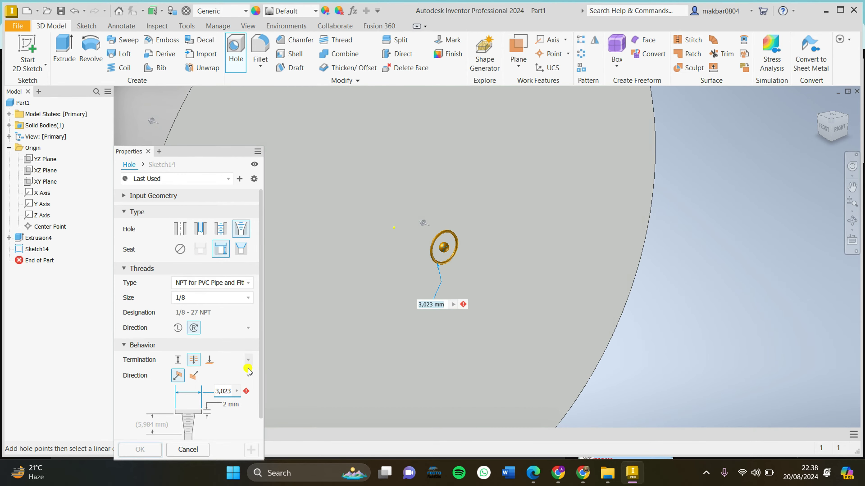
pyautogui.scroll(-1, 228, 406)
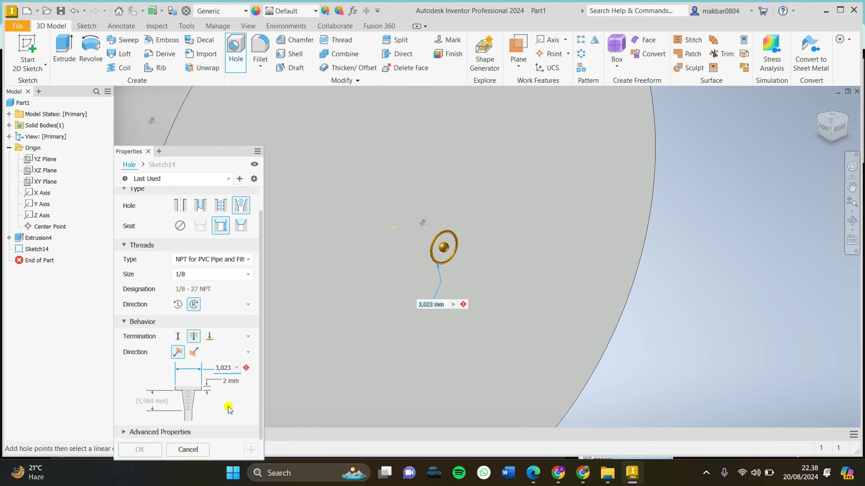
pyautogui.click(240, 226)
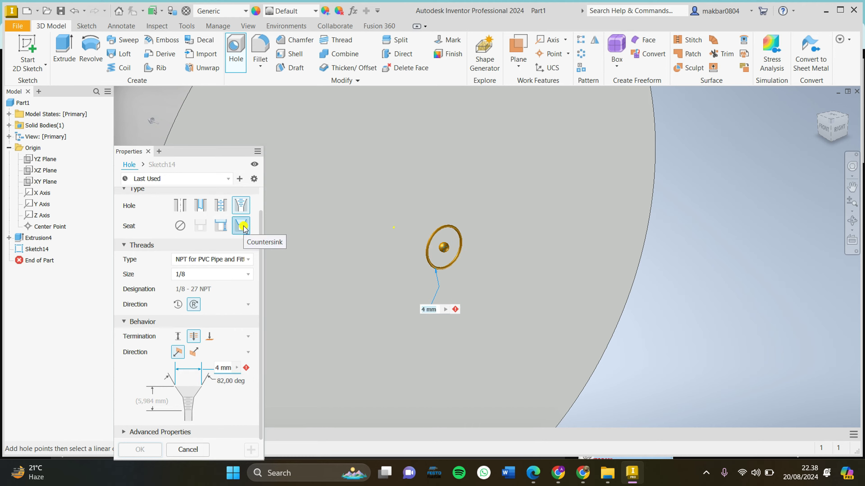
# Step: Change the hole to a tapped through-all hole with a counterbore seat and ANSI Unified 1-64 UNC thread, create it and inspect it
pyautogui.click(180, 205)
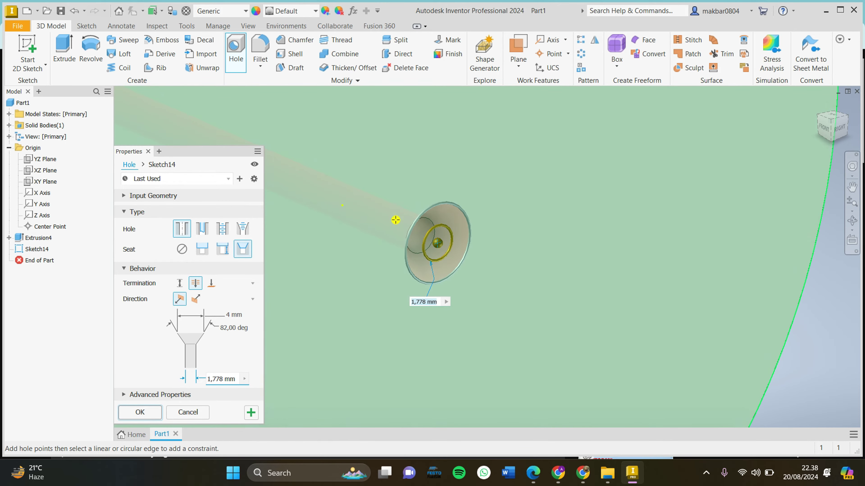
pyautogui.click(202, 249)
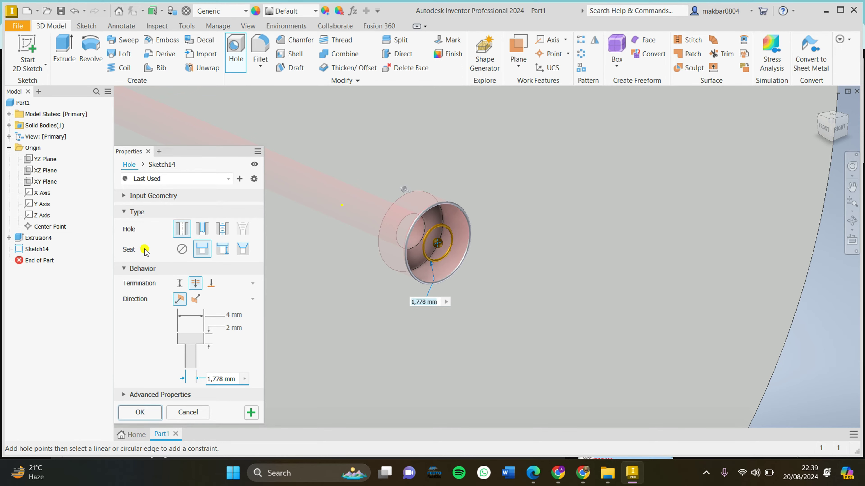
pyautogui.click(221, 229)
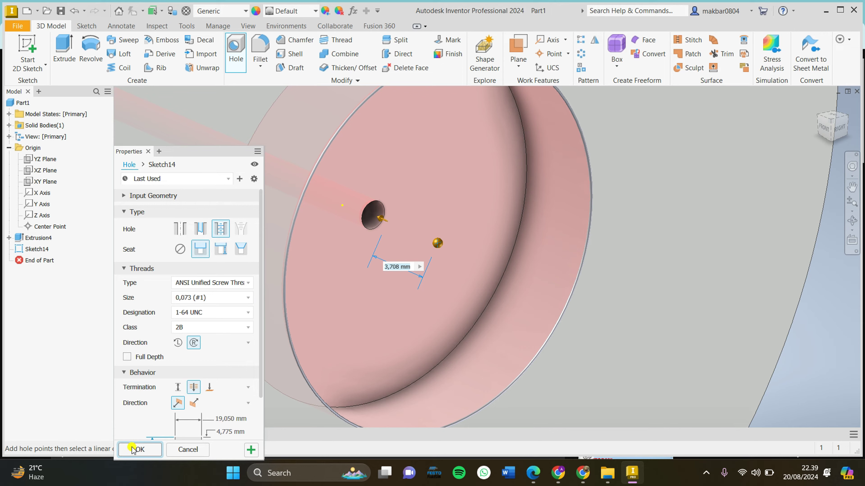
pyautogui.click(139, 450)
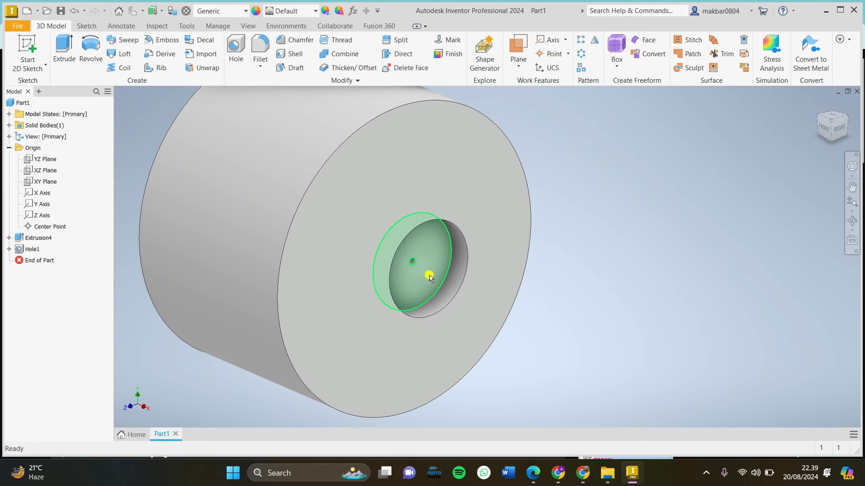
pyautogui.click(839, 128)
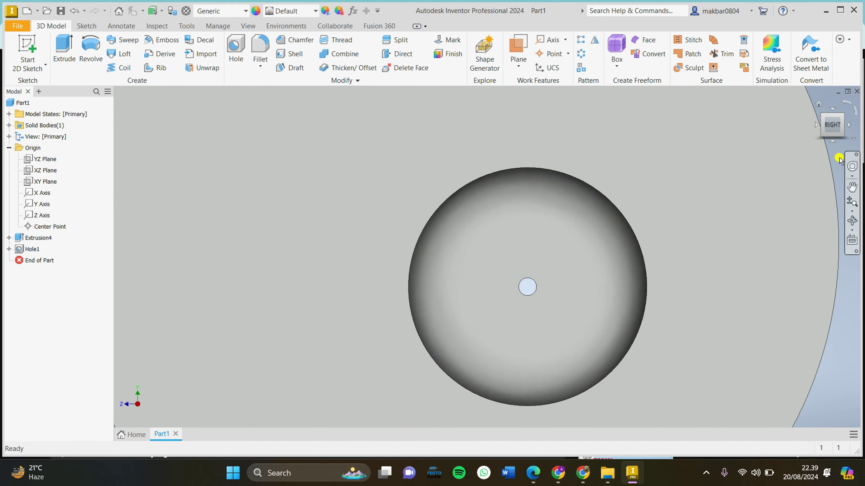
pyautogui.click(823, 117)
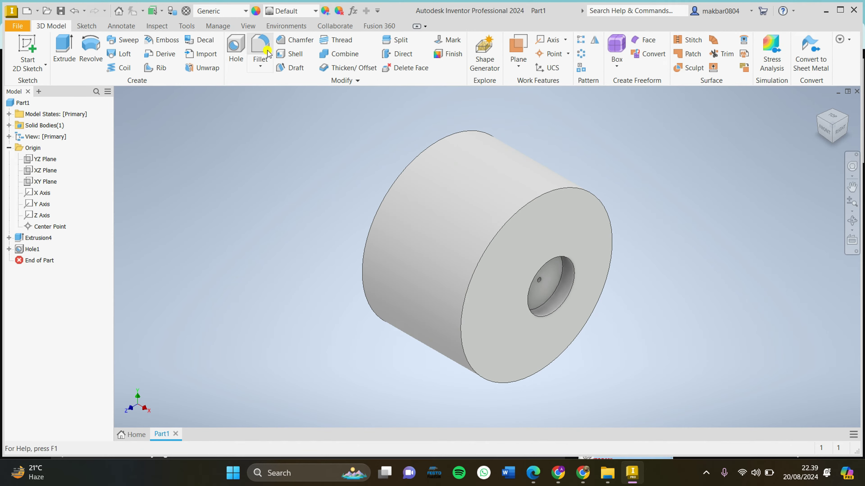
# Step: Fillet the outer circular edge of the cylinder's front face with a constant 5 mm radius
pyautogui.click(86, 26)
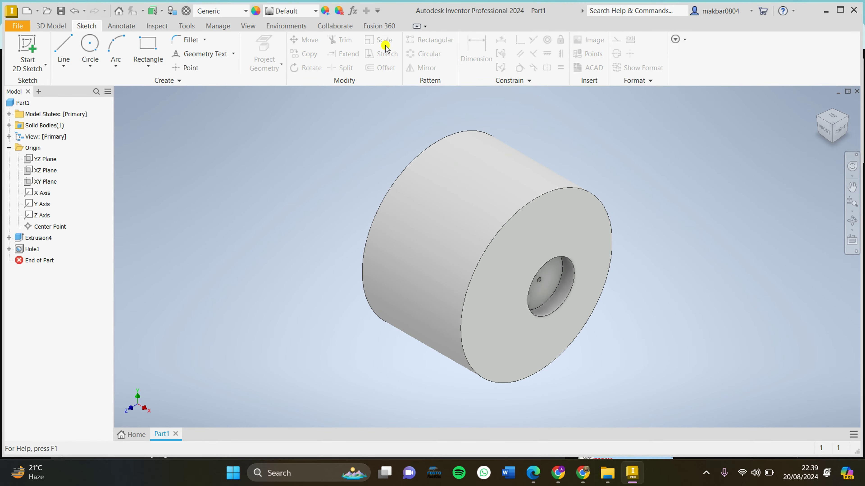
pyautogui.click(48, 27)
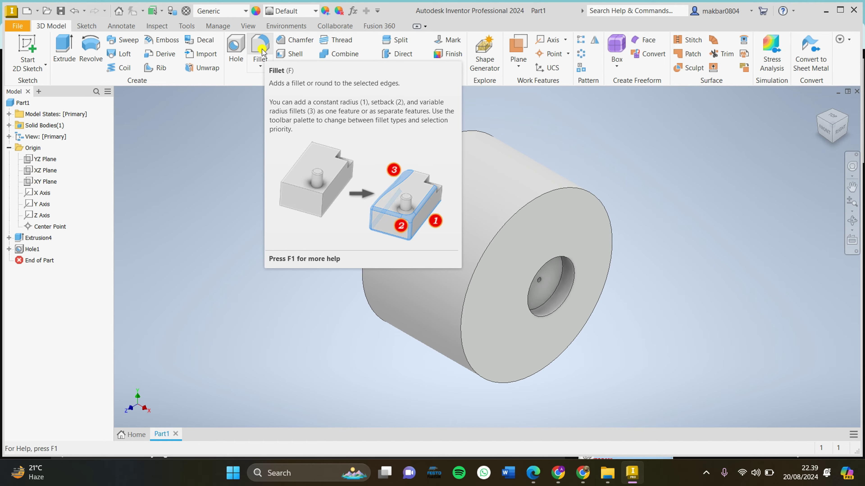
pyautogui.click(261, 66)
pyautogui.click(272, 83)
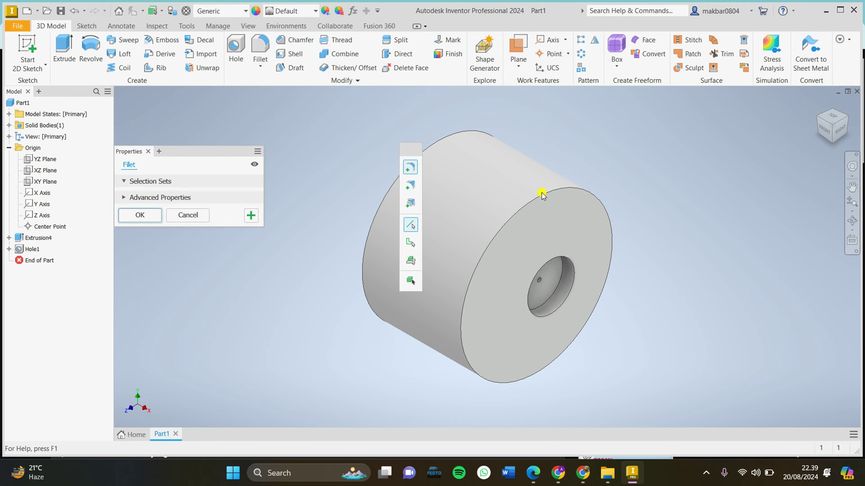
pyautogui.click(544, 196)
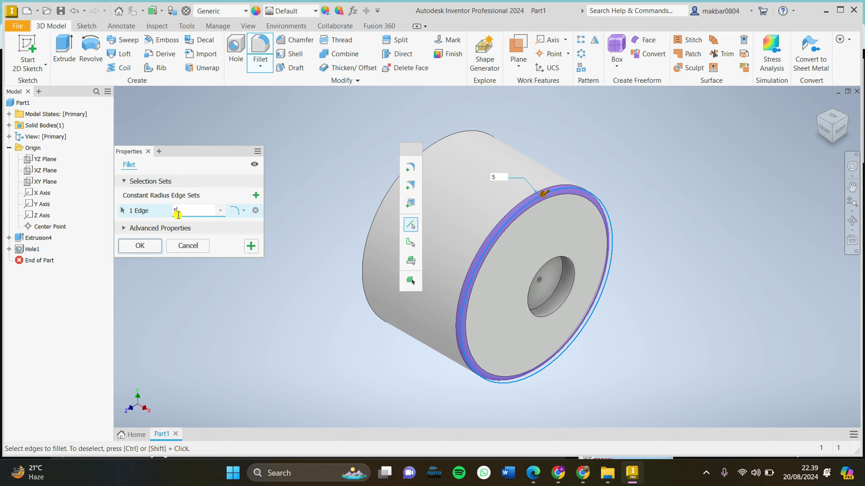
pyautogui.click(152, 248)
pyautogui.scroll(3, 576, 199)
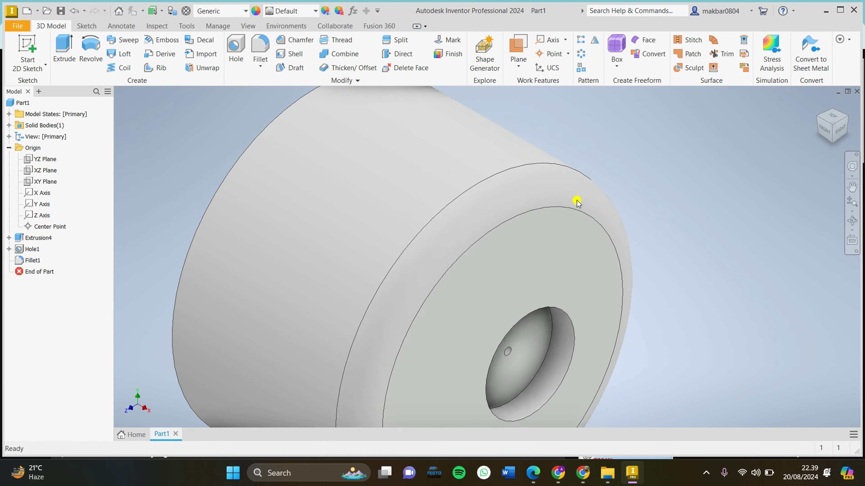
pyautogui.scroll(-2, 520, 290)
pyautogui.scroll(-3, 525, 223)
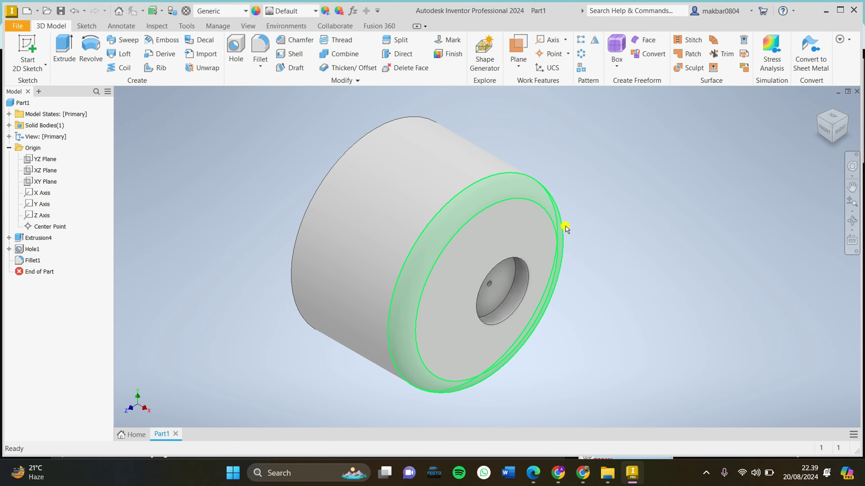
pyautogui.moveTo(565, 228)
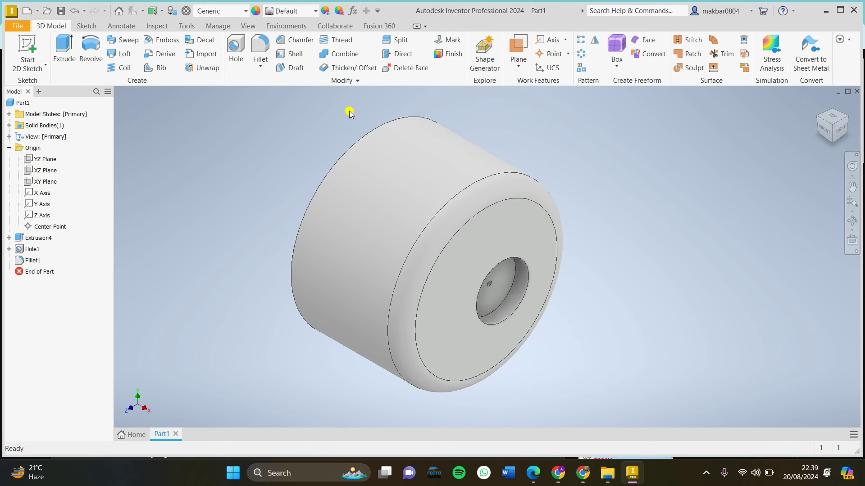
# Step: Chamfer the outer circular edge of the cylinder's back face with a 2 mm distance
pyautogui.click(258, 64)
pyautogui.click(708, 168)
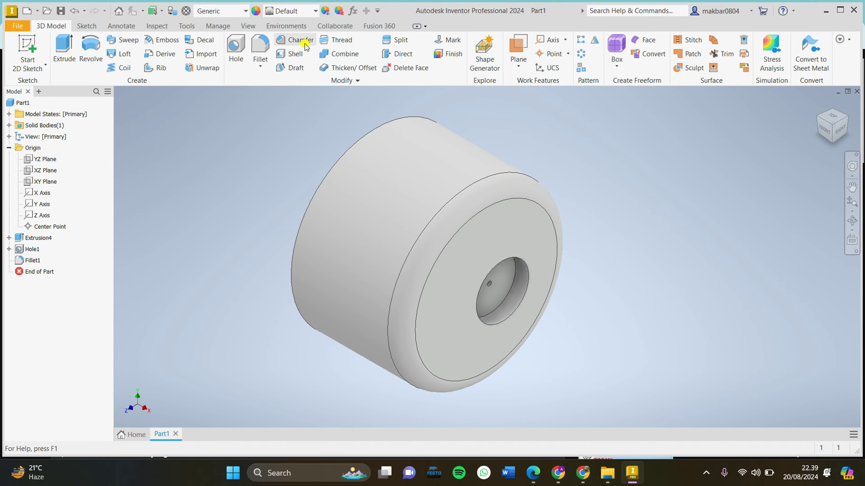
pyautogui.click(297, 41)
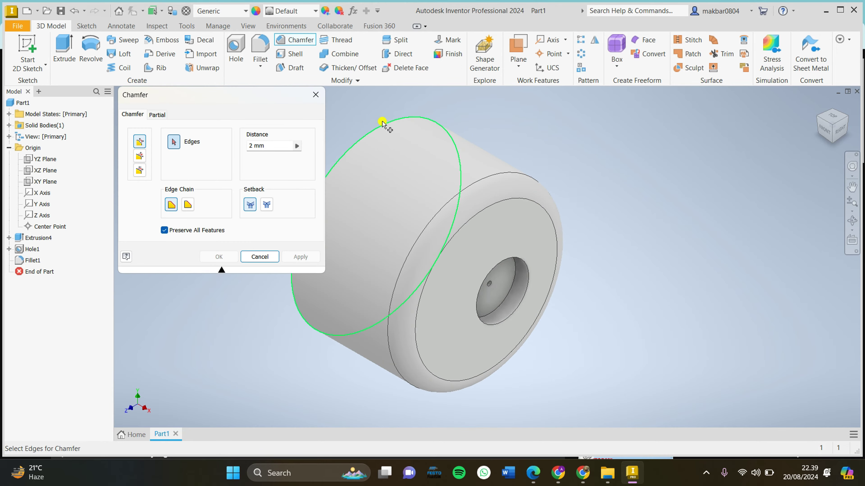
pyautogui.keyDown('shift'); pyautogui.moveTo(382, 123); pyautogui.dragTo(481, 232, button='middle'); pyautogui.keyUp('shift')
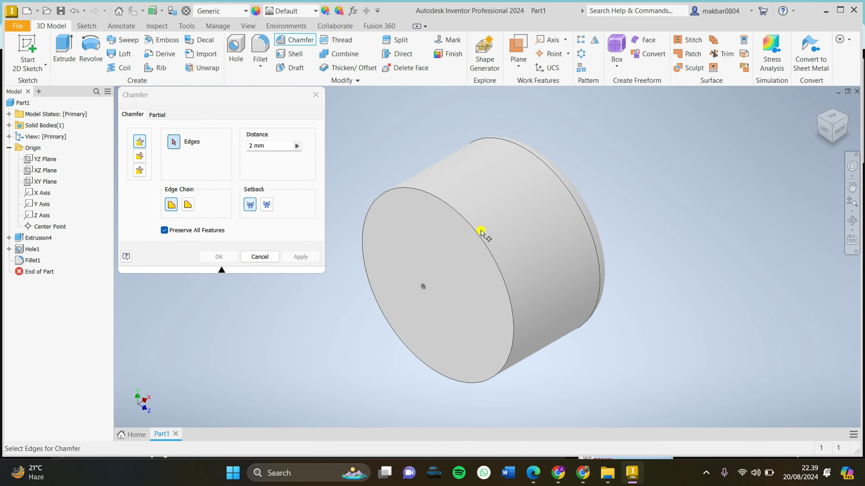
pyautogui.click(481, 233)
pyautogui.click(211, 261)
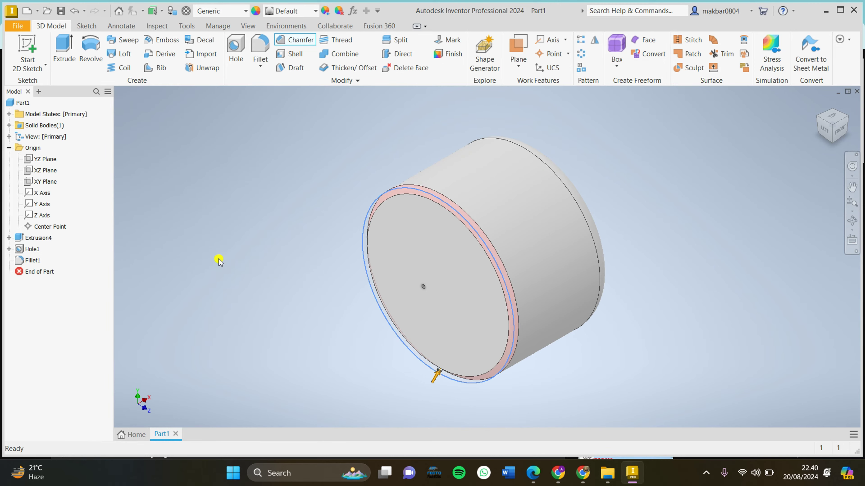
pyautogui.scroll(-4, 512, 265)
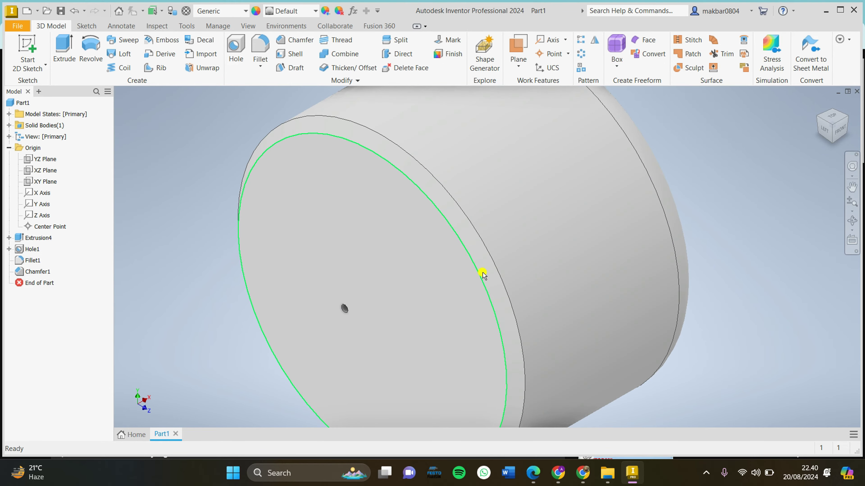
pyautogui.click(846, 120)
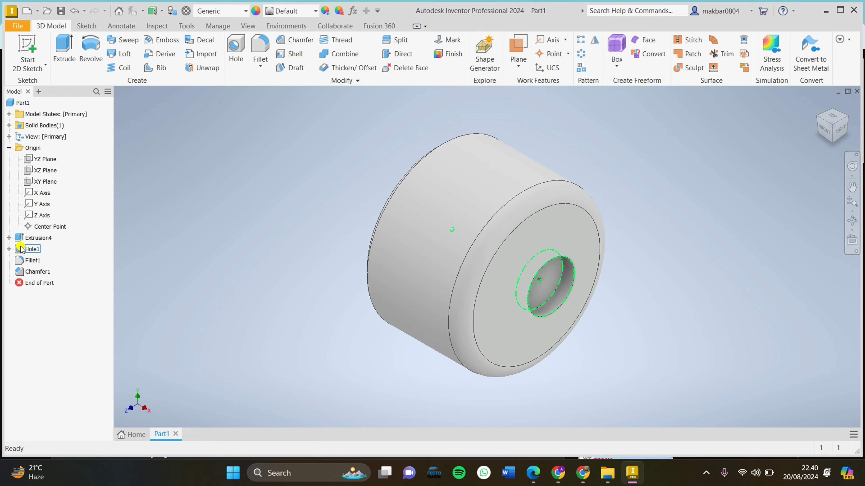
# Step: Delete the cylinder extrusion and its hole together with all consumed and dependent sketches and features
pyautogui.keyDown('shift'); pyautogui.click(38, 237); pyautogui.keyUp('shift')
pyautogui.rightClick(37, 238)
pyautogui.click(55, 293)
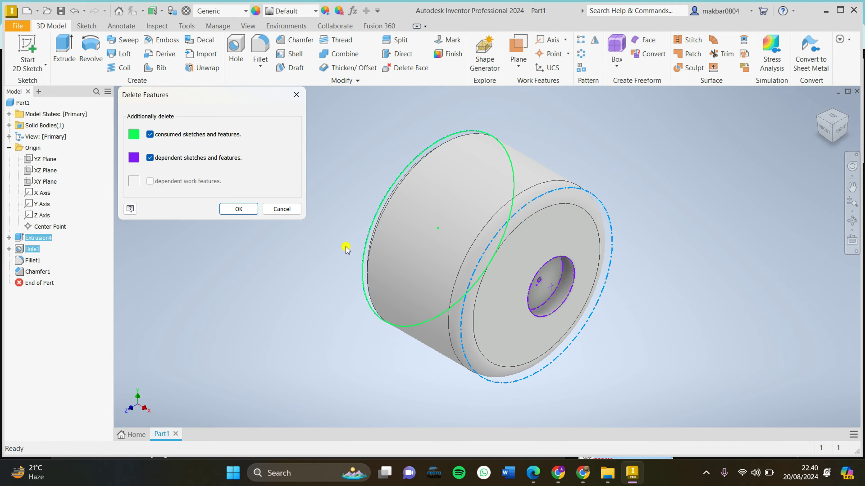
pyautogui.click(234, 208)
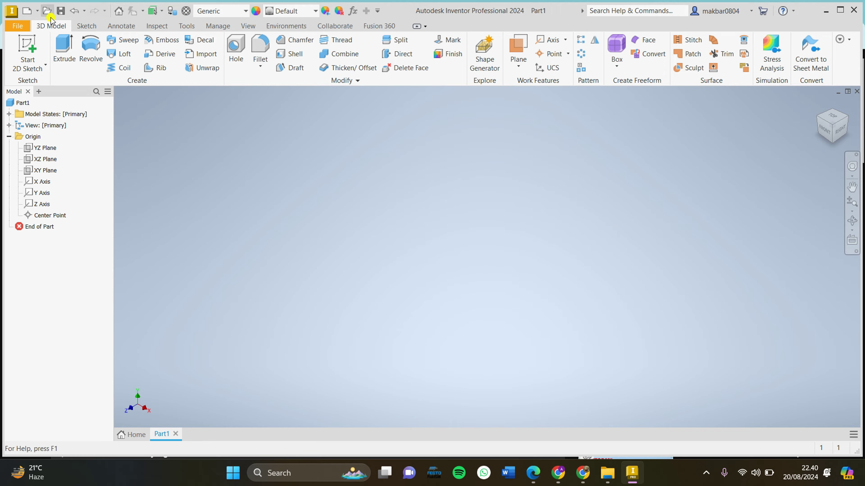
# Step: Sketch a rectangle on the XZ plane with one corner at the origin and finish the sketch
pyautogui.click(86, 26)
pyautogui.click(28, 47)
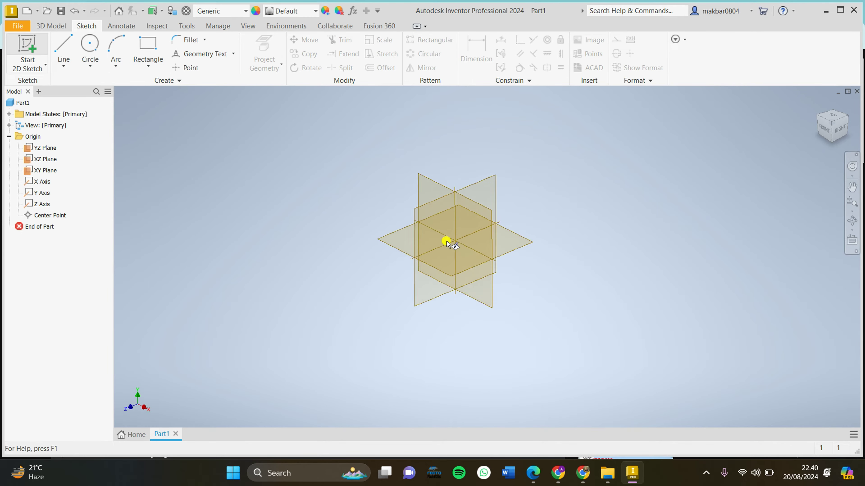
pyautogui.click(399, 252)
pyautogui.click(148, 48)
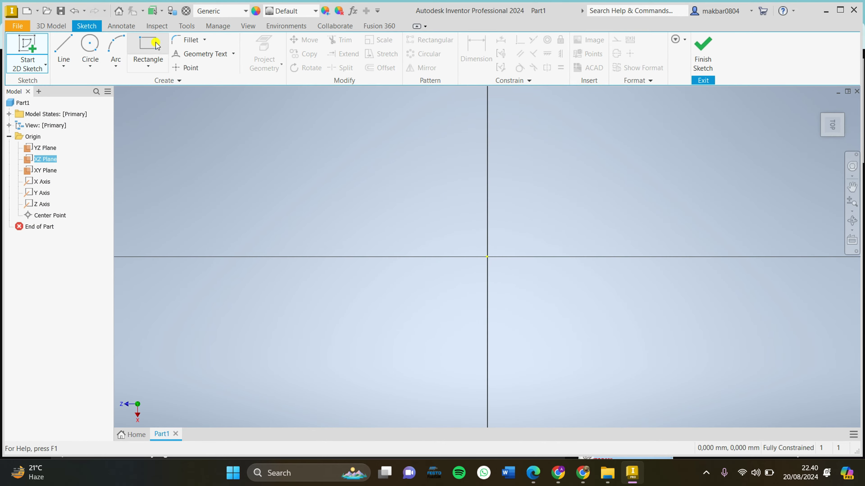
pyautogui.click(487, 256)
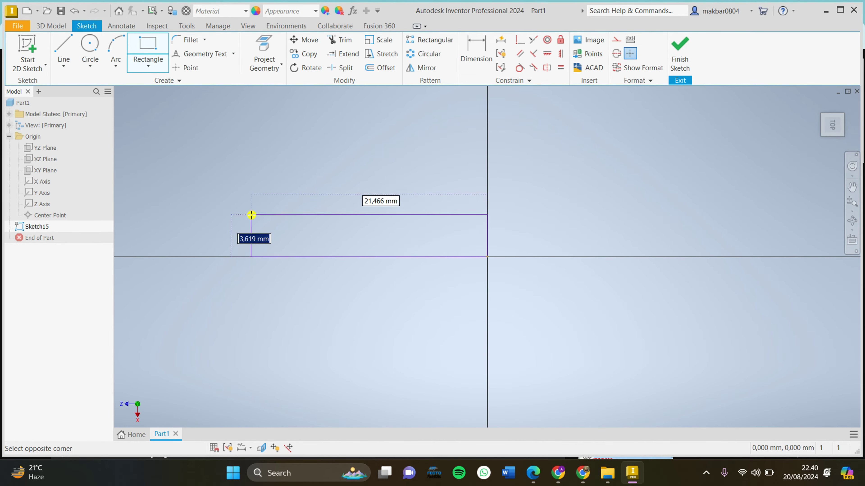
pyautogui.click(141, 105)
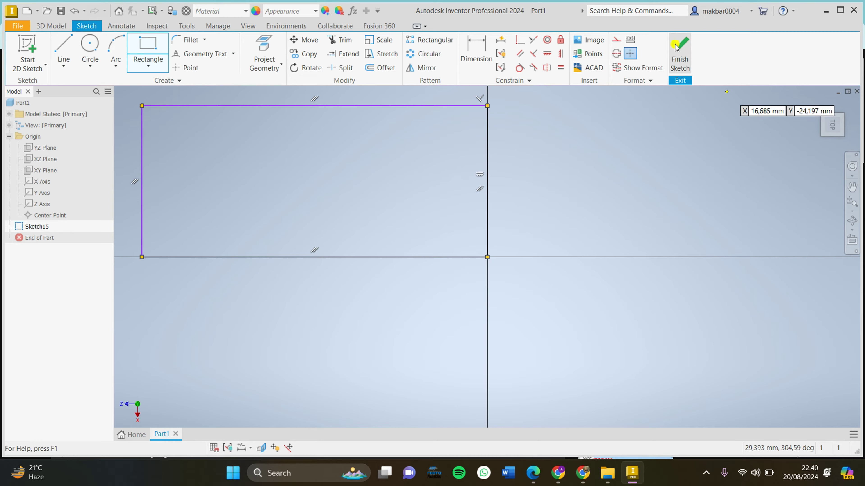
pyautogui.click(679, 52)
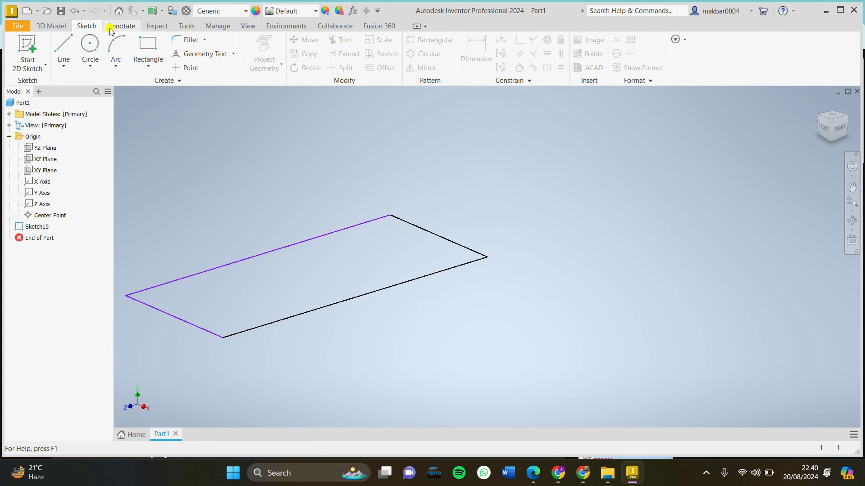
# Step: Extrude the rectangle profile 40 mm into a solid block
pyautogui.click(56, 26)
pyautogui.click(64, 48)
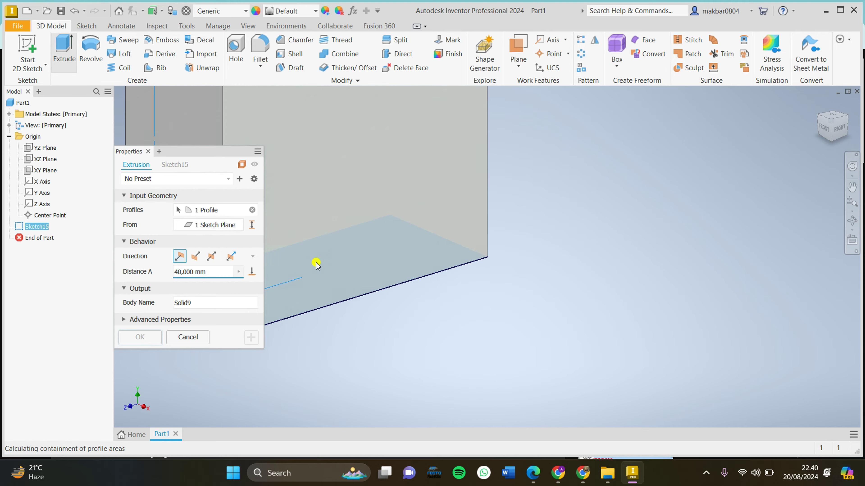
pyautogui.click(147, 337)
pyautogui.scroll(6, 403, 279)
pyautogui.moveTo(408, 277); pyautogui.dragTo(499, 342, button='middle')
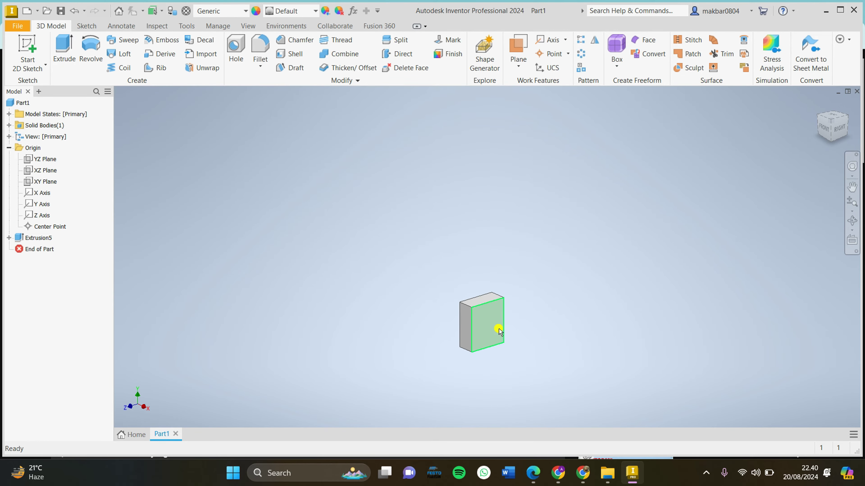
# Step: Shell the block outward with a 1 mm thickness, removing the top face, the large right face and the narrow front face
pyautogui.scroll(-5, 504, 335)
pyautogui.click(289, 54)
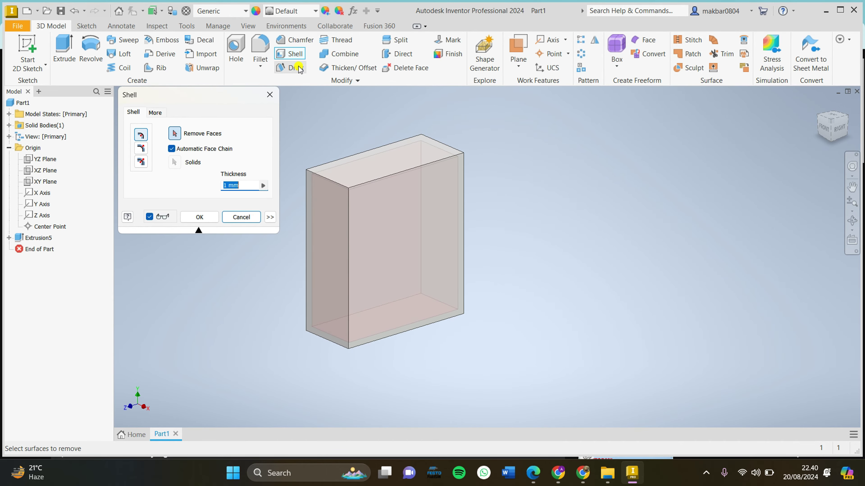
pyautogui.scroll(-3, 318, 212)
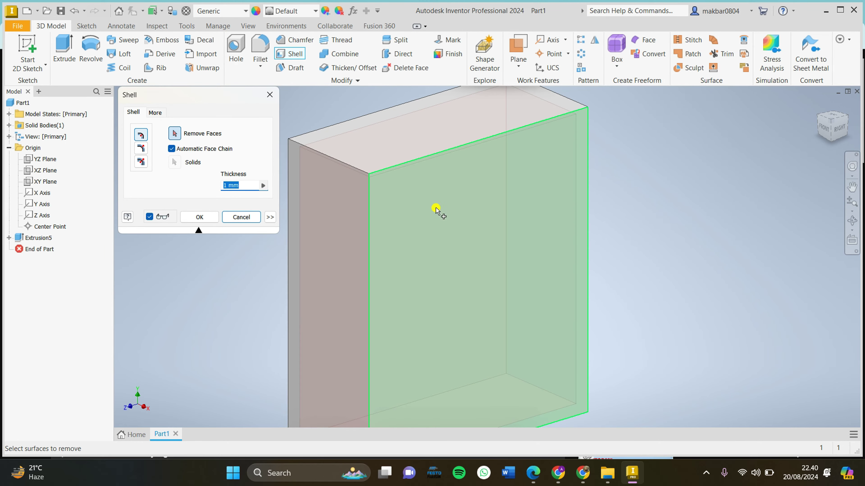
pyautogui.click(506, 267)
pyautogui.click(413, 143)
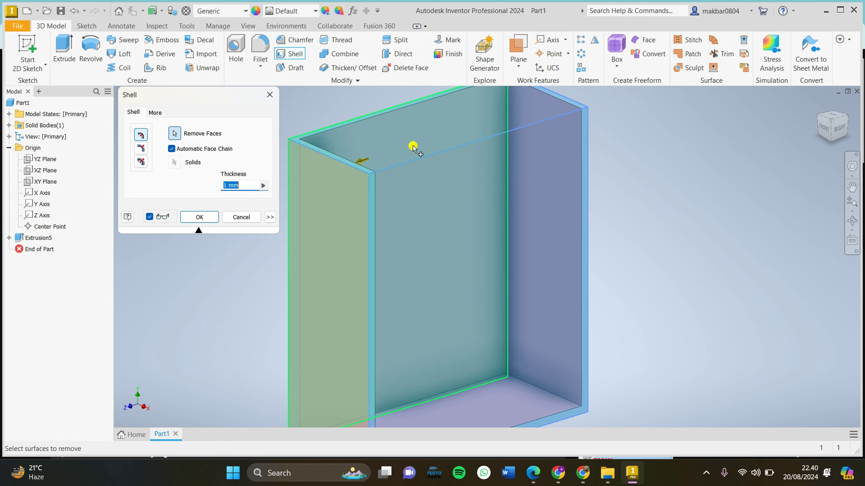
pyautogui.click(346, 262)
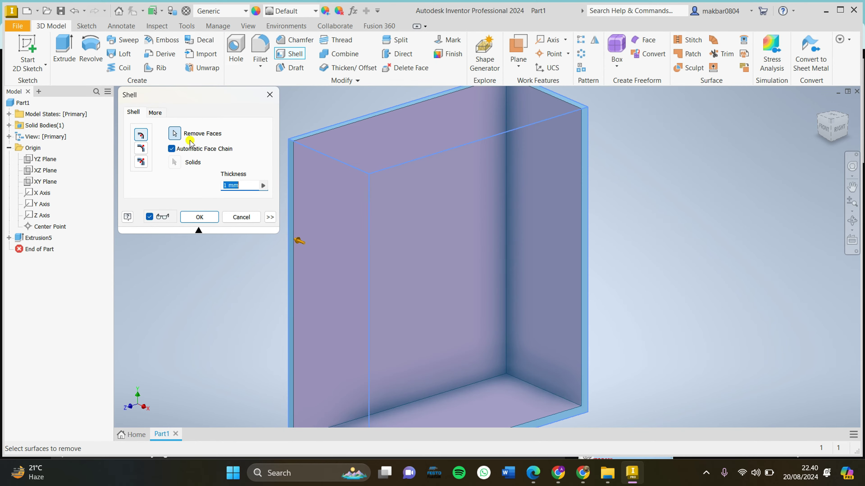
pyautogui.click(141, 148)
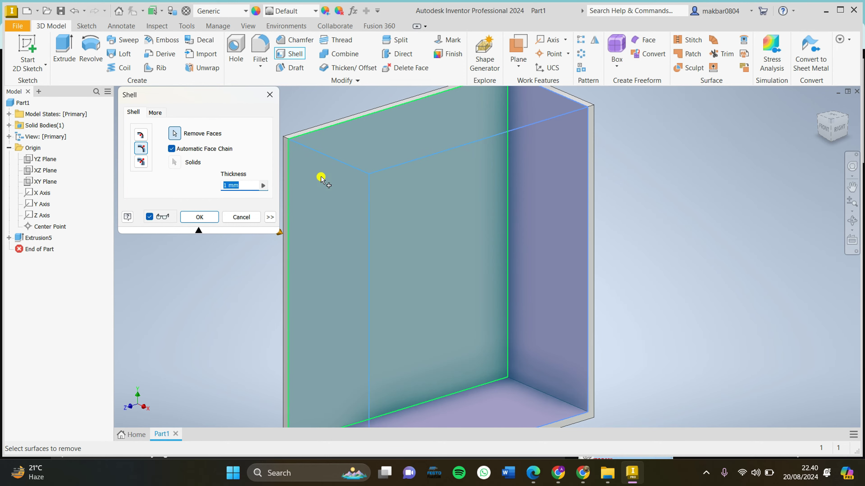
pyautogui.click(198, 217)
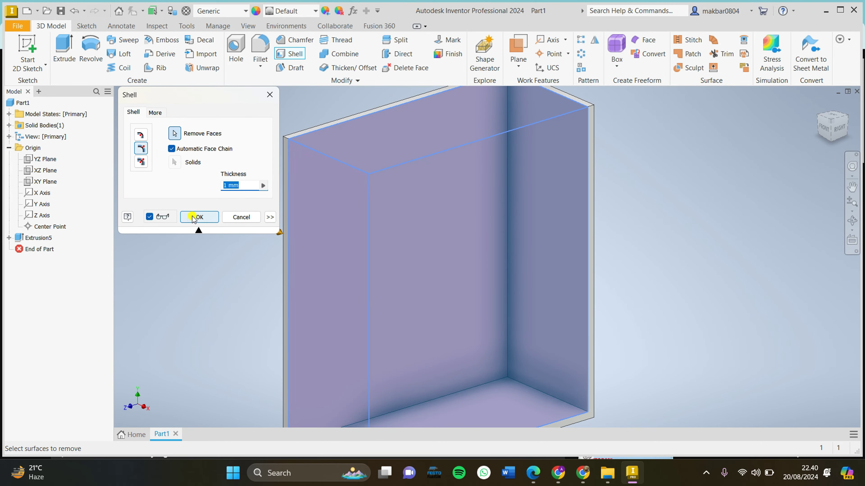
pyautogui.scroll(-3, 527, 272)
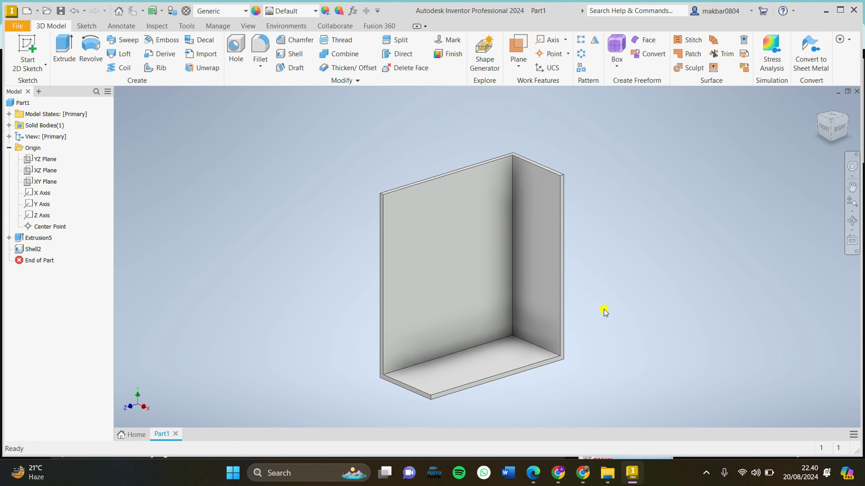
pyautogui.click(818, 118)
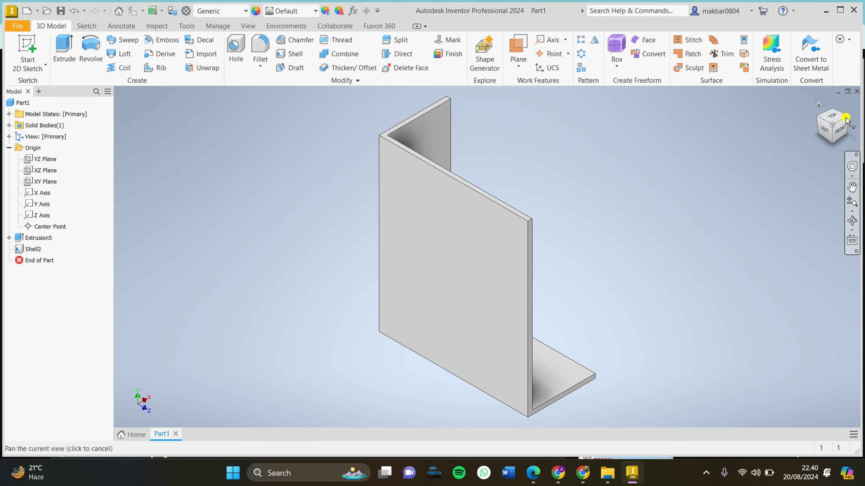
pyautogui.click(846, 119)
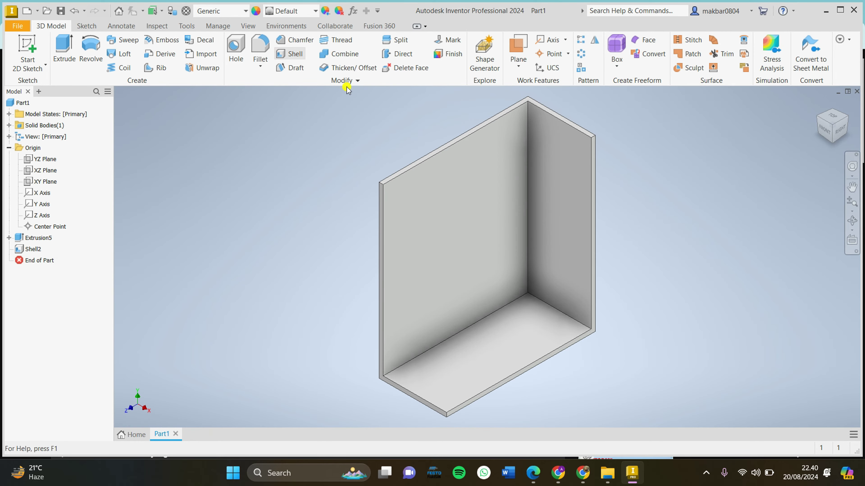
# Step: Try to delete the block's extrusion with its consumed sketches, and undo back to the solid block without the shell
pyautogui.rightClick(39, 235)
pyautogui.click(69, 286)
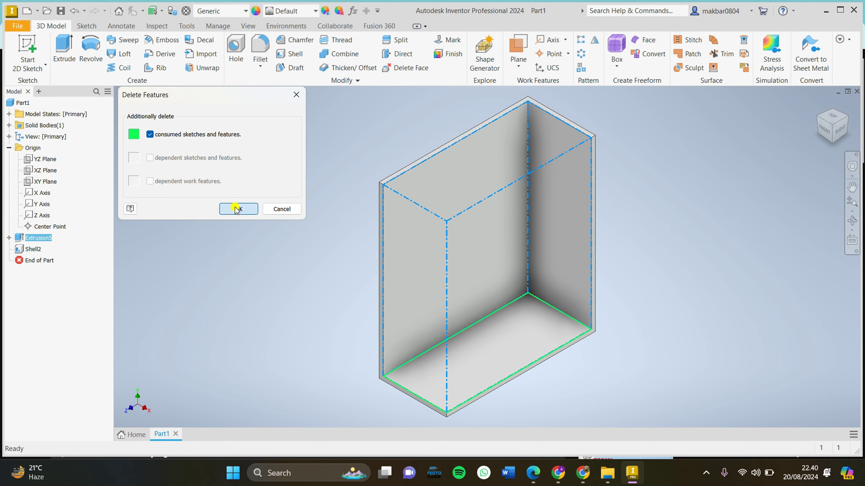
pyautogui.click(237, 207)
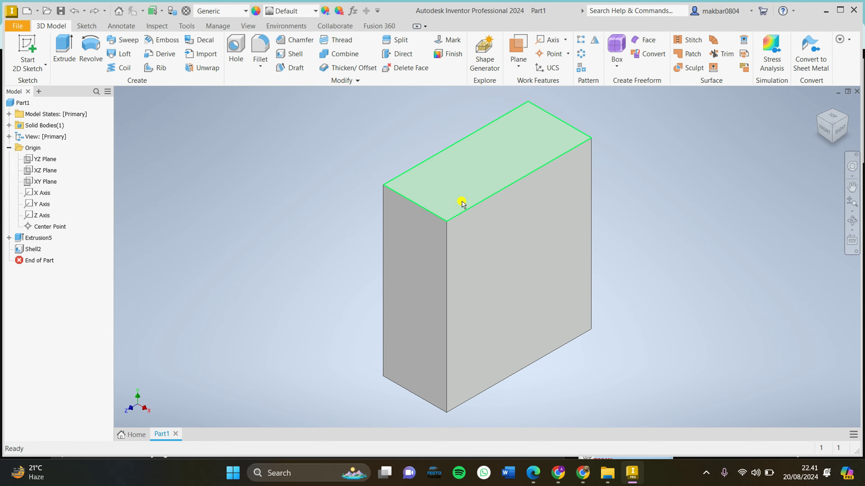
pyautogui.hotkey('ctrl', 'z')
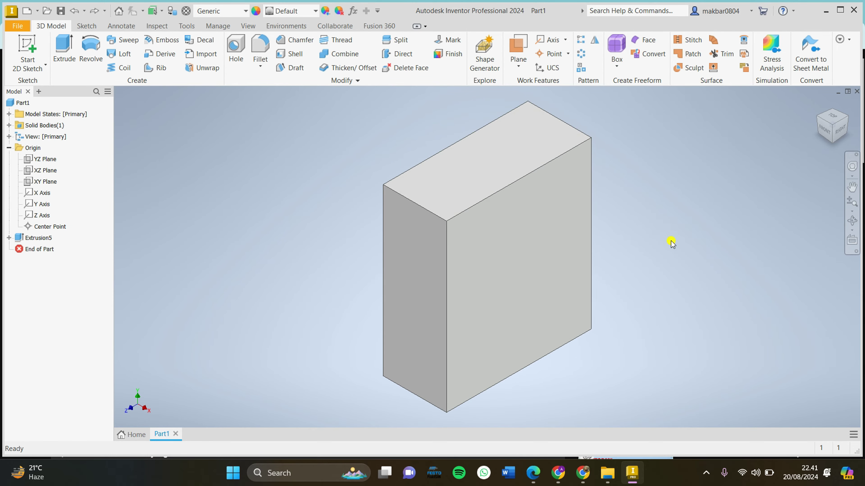
# Step: Fillet three vertical edges of the block, the two on the right face and the front left one, with a 5 mm radius
pyautogui.moveTo(674, 262); pyautogui.dragTo(682, 247, button='middle')
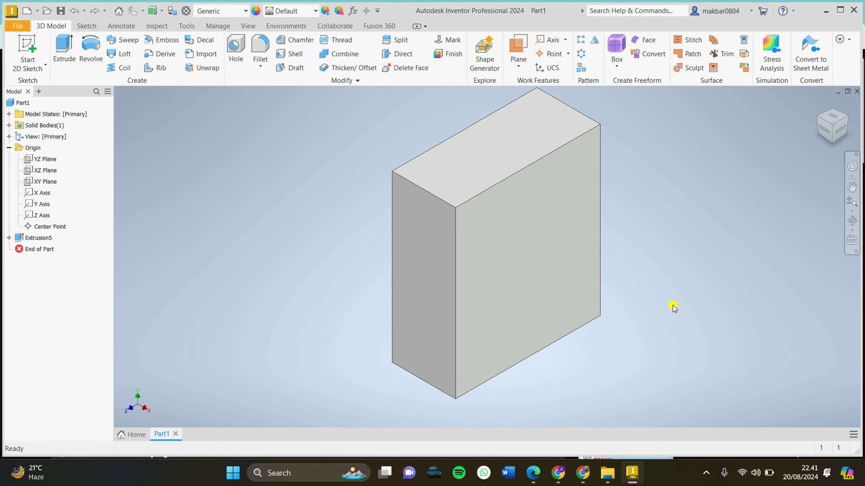
pyautogui.moveTo(673, 306); pyautogui.dragTo(645, 289, button='middle')
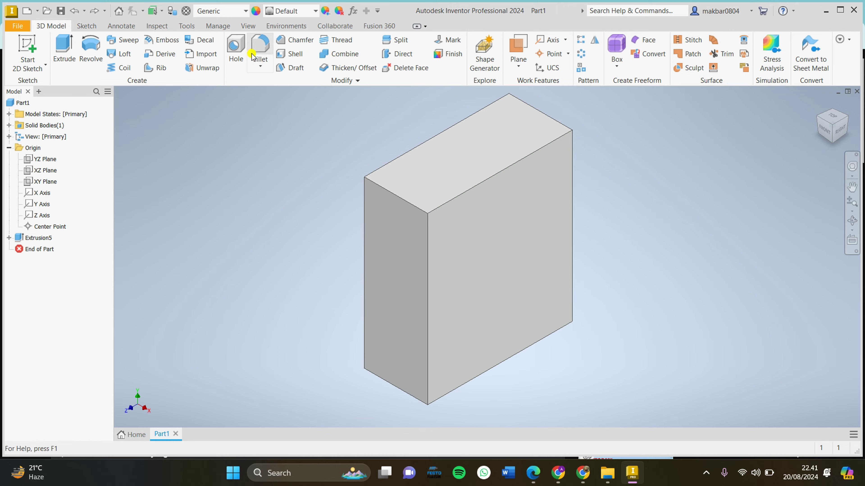
pyautogui.click(261, 48)
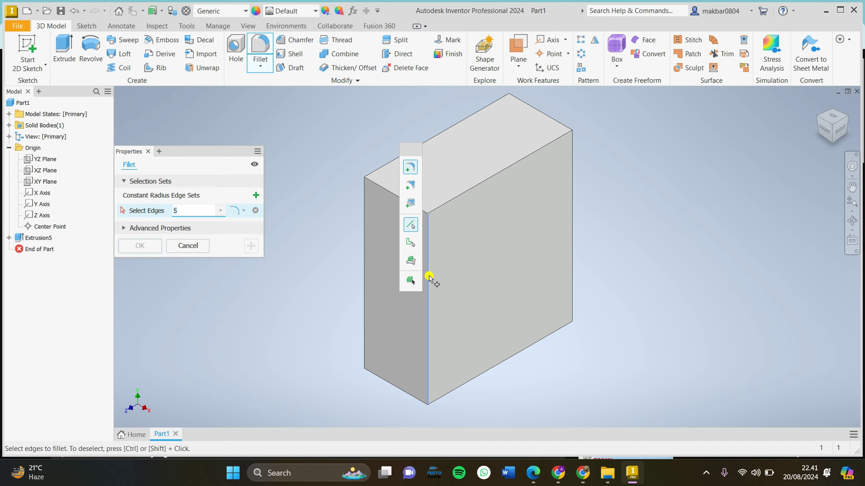
pyautogui.click(431, 278)
pyautogui.click(572, 230)
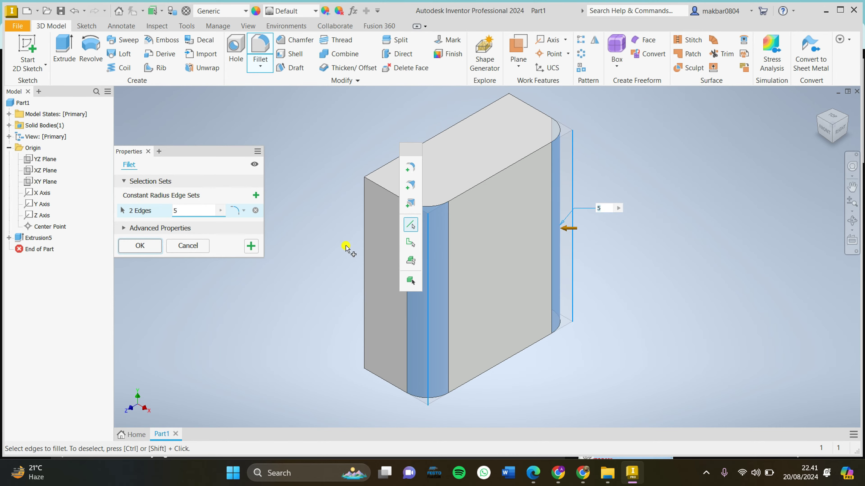
pyautogui.click(361, 247)
pyautogui.click(140, 246)
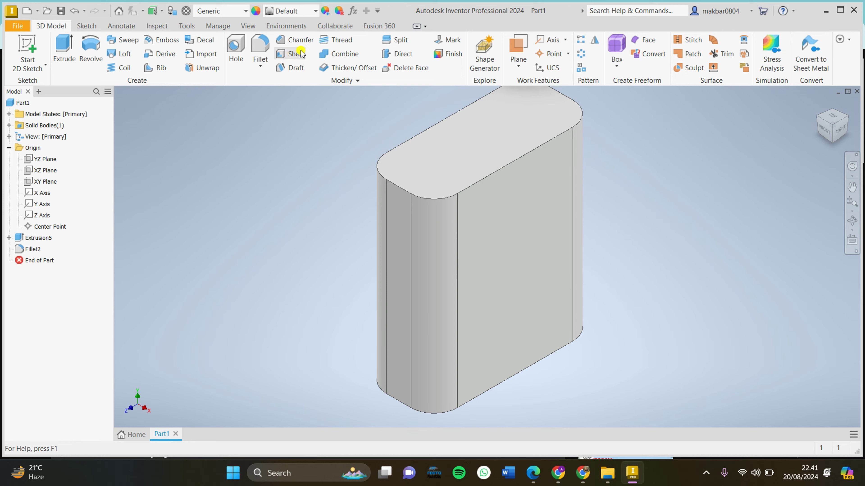
# Step: Set up a face draft pulling from the top face, without automatic face chain or blending, on the right and front faces and the rounded corner between them
pyautogui.click(295, 68)
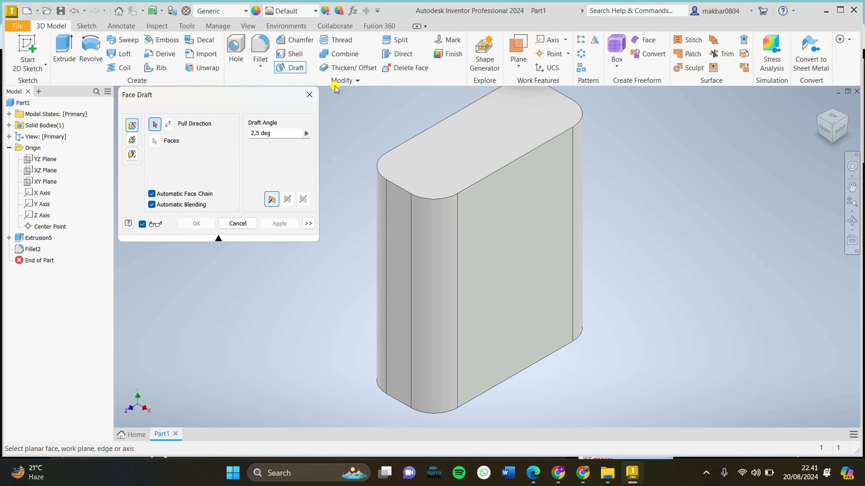
pyautogui.click(488, 145)
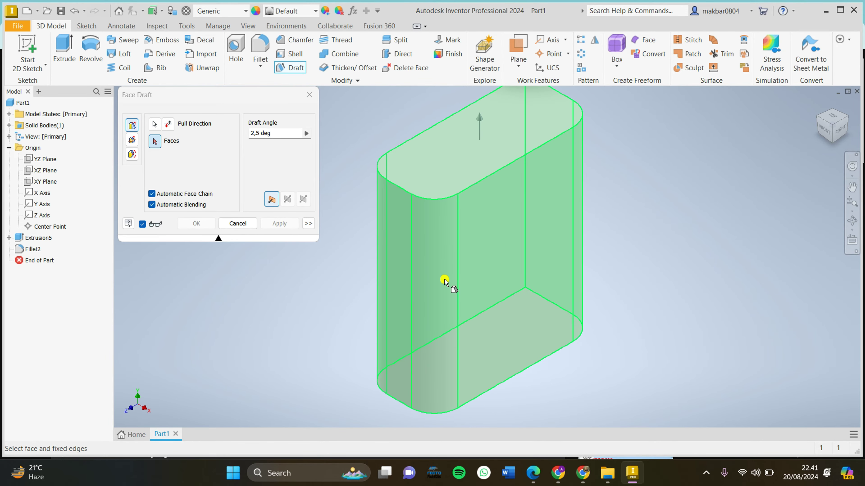
pyautogui.scroll(3, 444, 281)
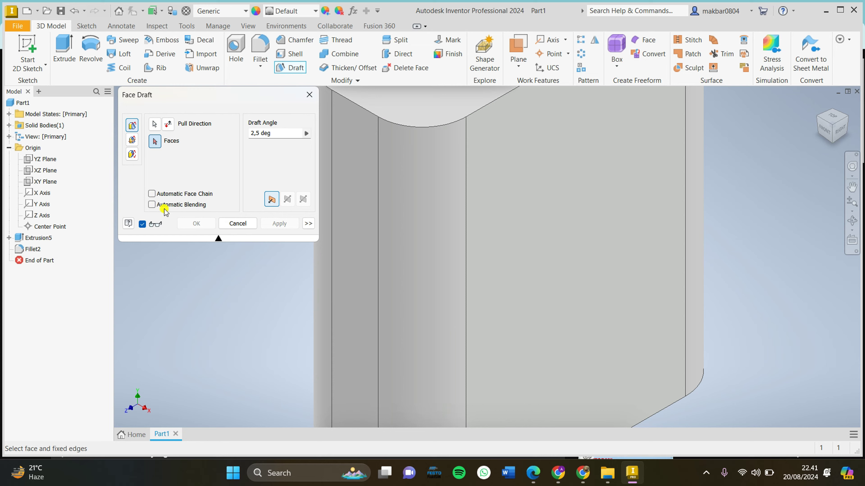
pyautogui.scroll(-4, 537, 232)
pyautogui.click(440, 238)
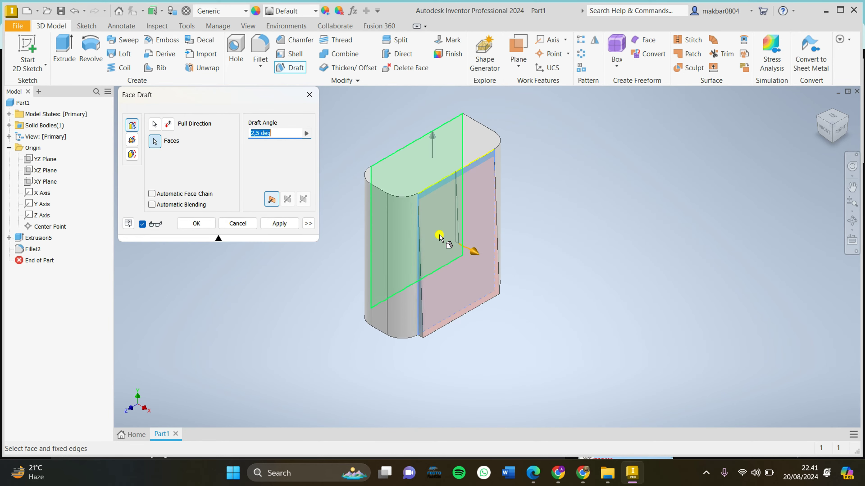
pyautogui.click(372, 249)
pyautogui.click(495, 221)
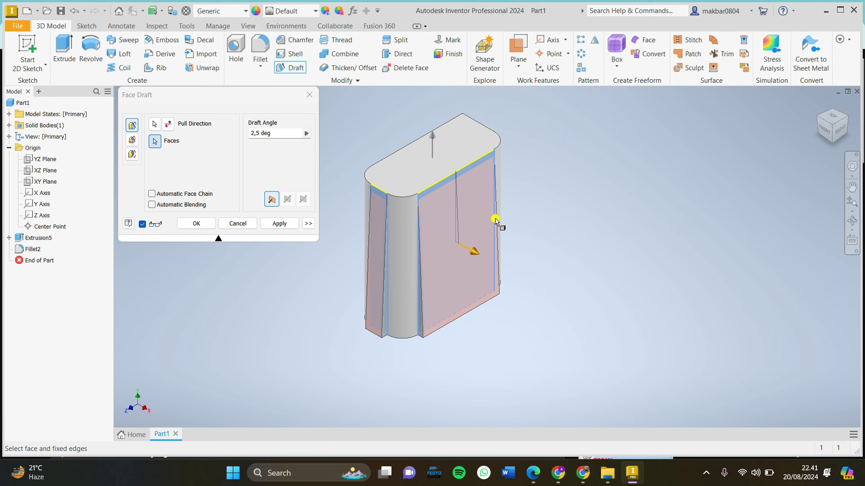
pyautogui.click(407, 251)
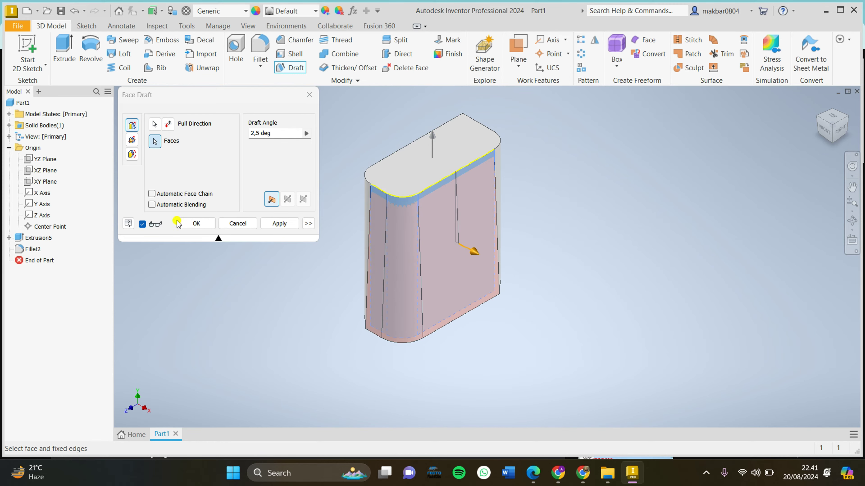
# Step: Set the draft angle to 50 degrees with the angle manipulator and apply the face draft
pyautogui.click(433, 132)
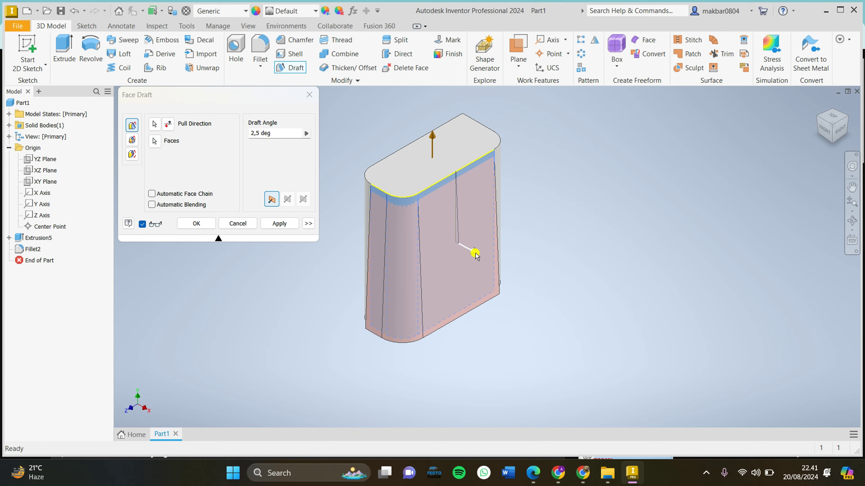
pyautogui.moveTo(475, 251); pyautogui.dragTo(596, 283)
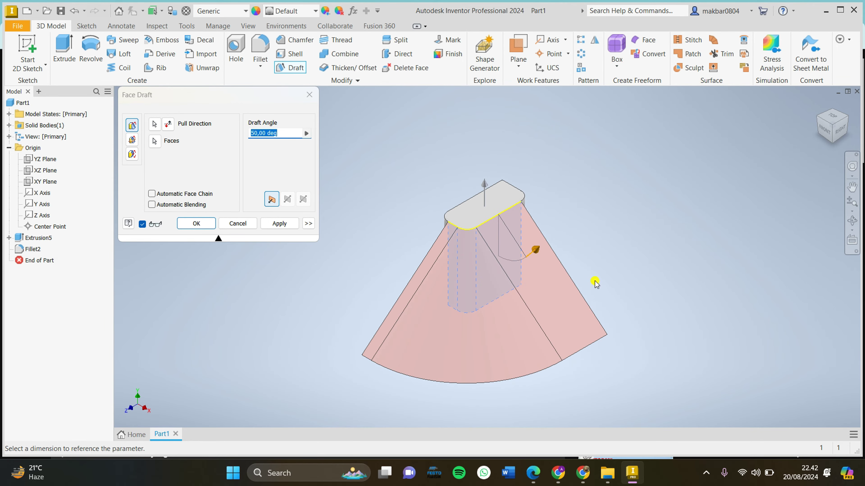
pyautogui.press('Return')
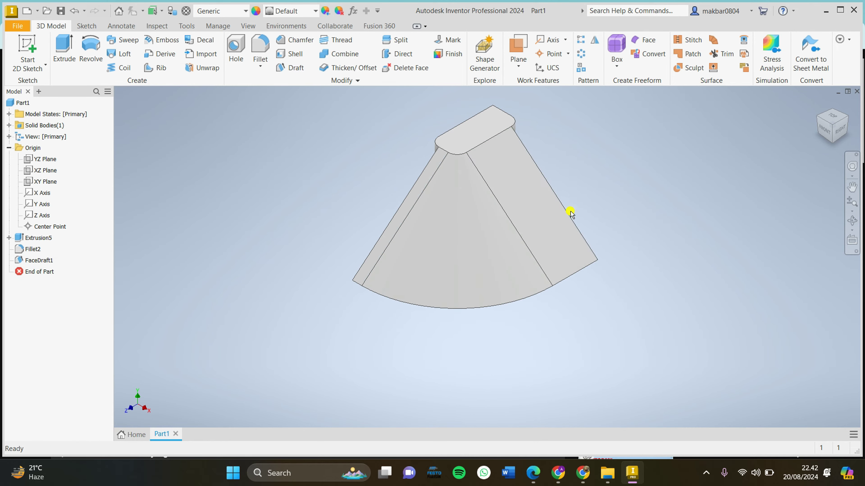
# Step: Delete the block's extrusion together with its sketch, fillet and face draft to empty the part
pyautogui.scroll(-3, 539, 210)
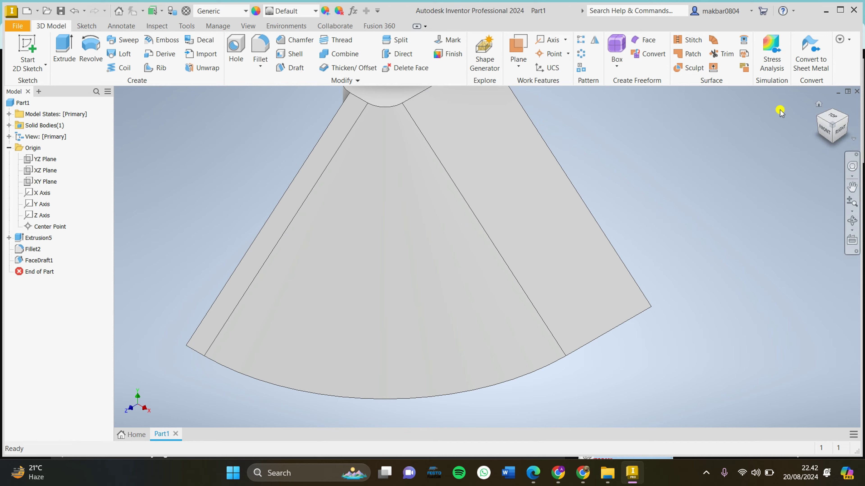
pyautogui.click(817, 120)
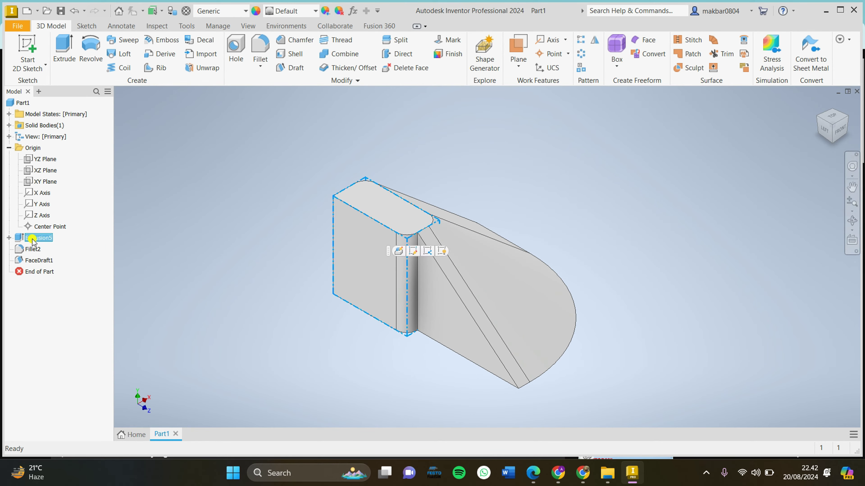
pyautogui.rightClick(62, 239)
pyautogui.click(67, 289)
pyautogui.click(239, 208)
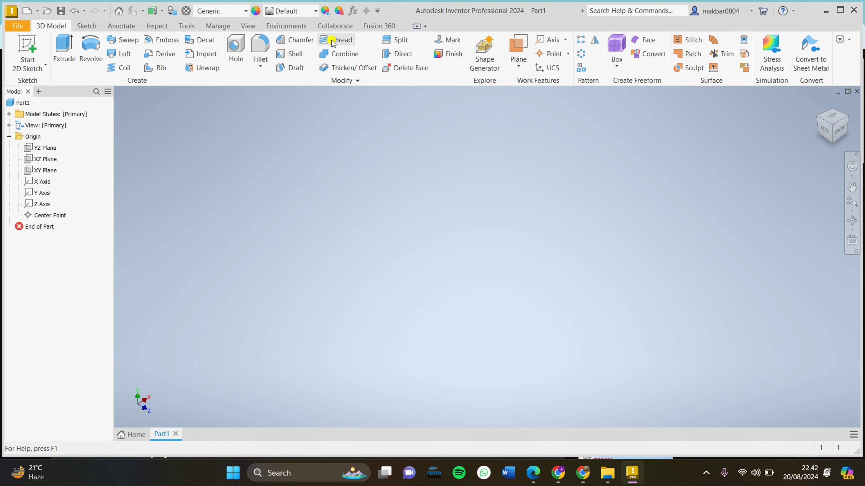
pyautogui.click(847, 119)
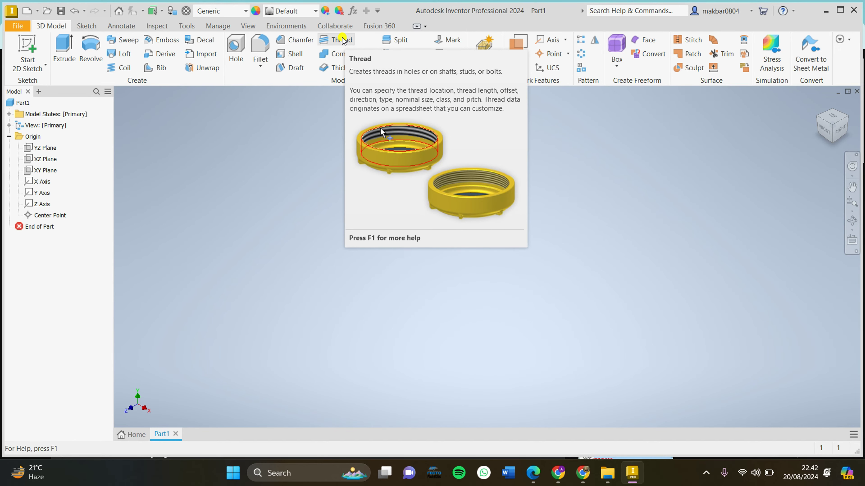
pyautogui.click(87, 26)
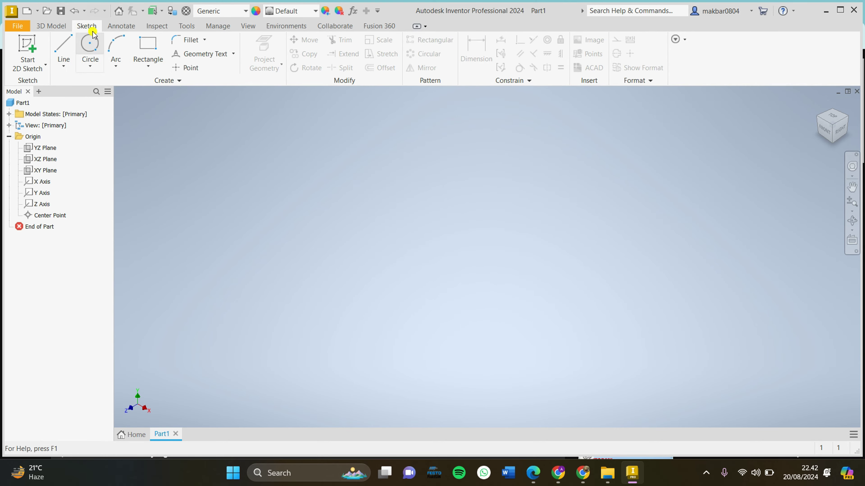
pyautogui.click(89, 44)
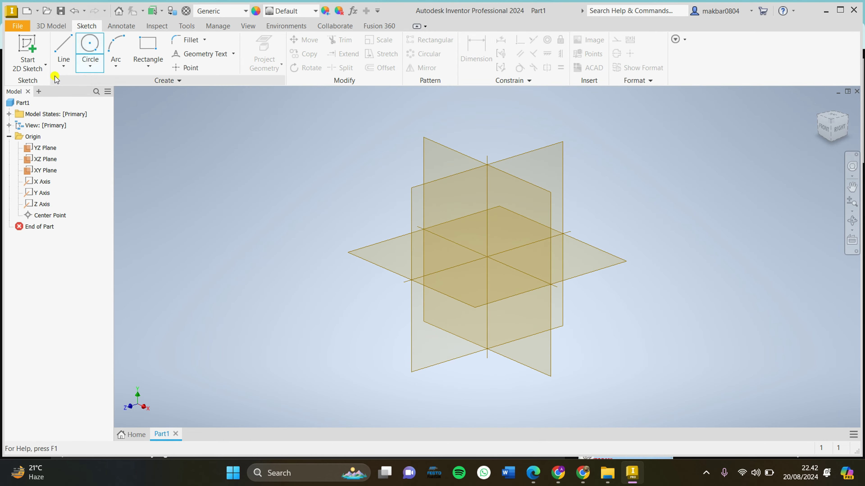
pyautogui.click(377, 262)
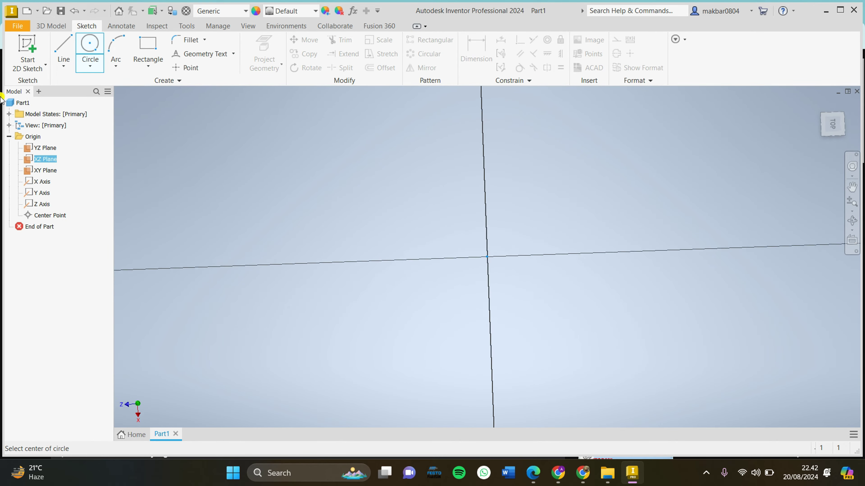
pyautogui.press('Escape')
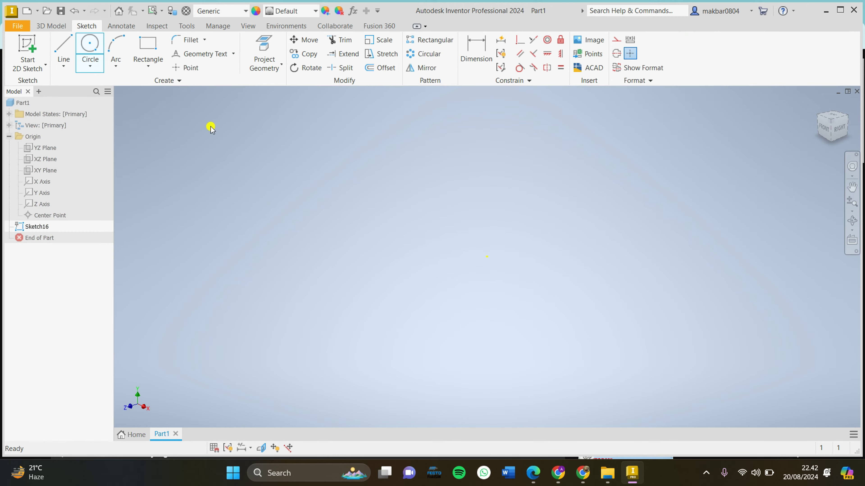
# Step: Sketch a circle about 58 mm in diameter on the XZ plane, centred on the origin, and finish the sketch
pyautogui.click(89, 43)
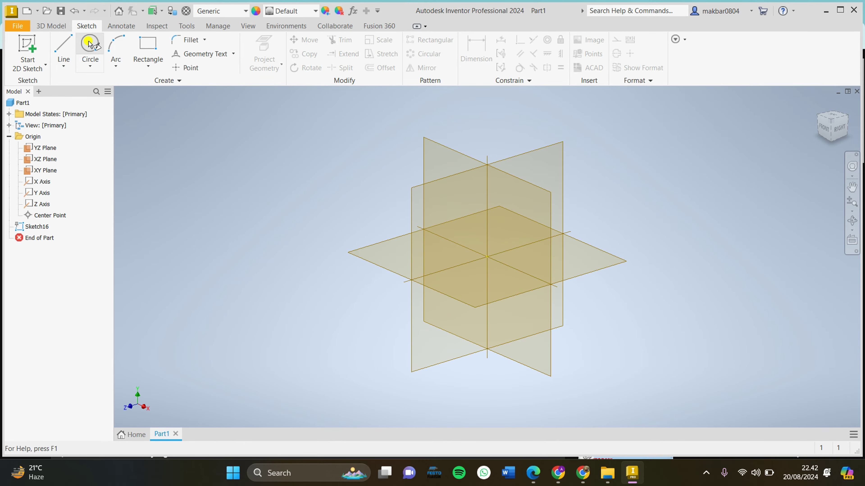
pyautogui.click(384, 265)
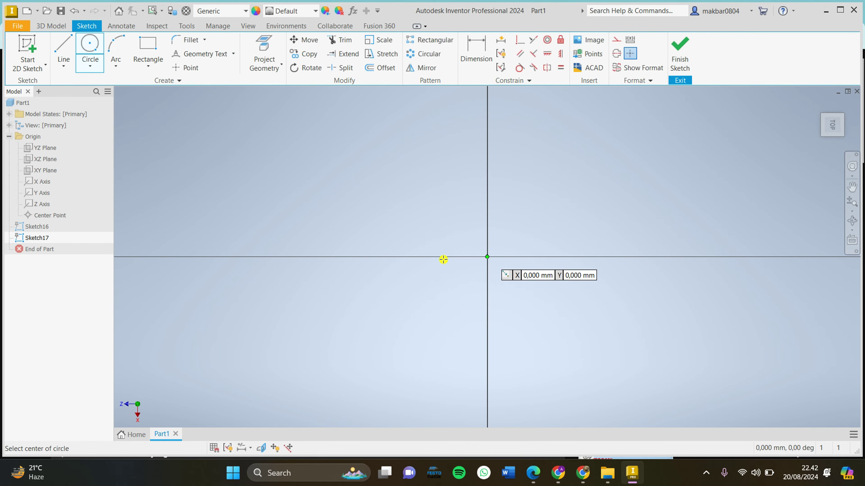
pyautogui.click(487, 257)
pyautogui.click(199, 257)
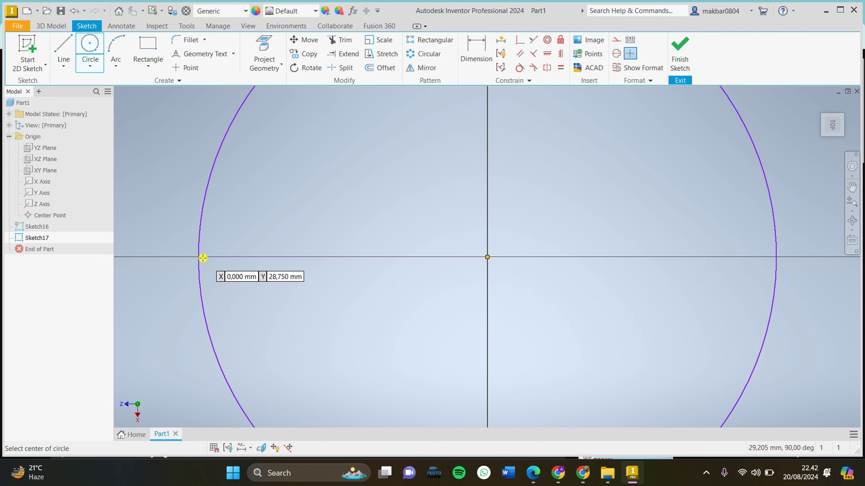
pyautogui.click(680, 55)
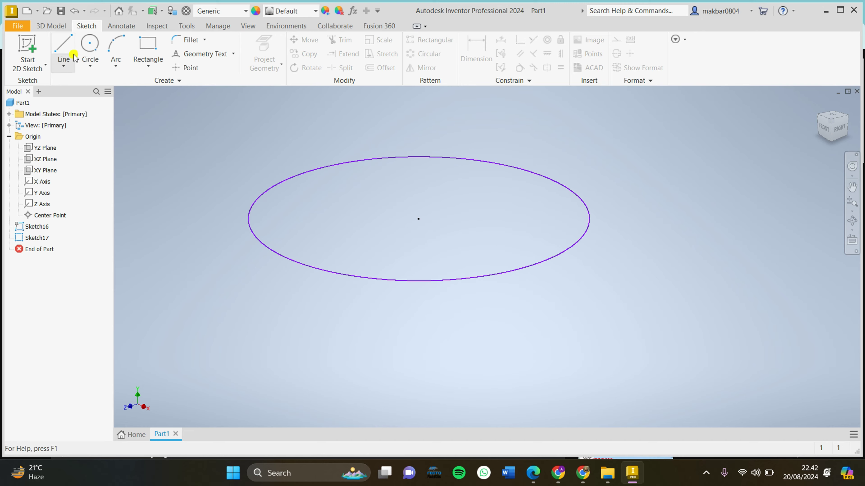
# Step: Extrude the circle 40 mm upward into a solid cylinder
pyautogui.click(51, 26)
pyautogui.click(64, 47)
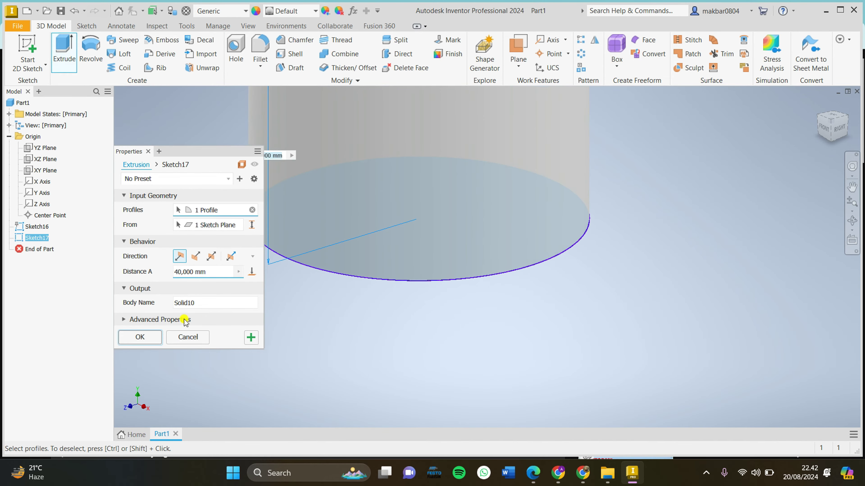
pyautogui.press('Return')
pyautogui.scroll(-3, 449, 257)
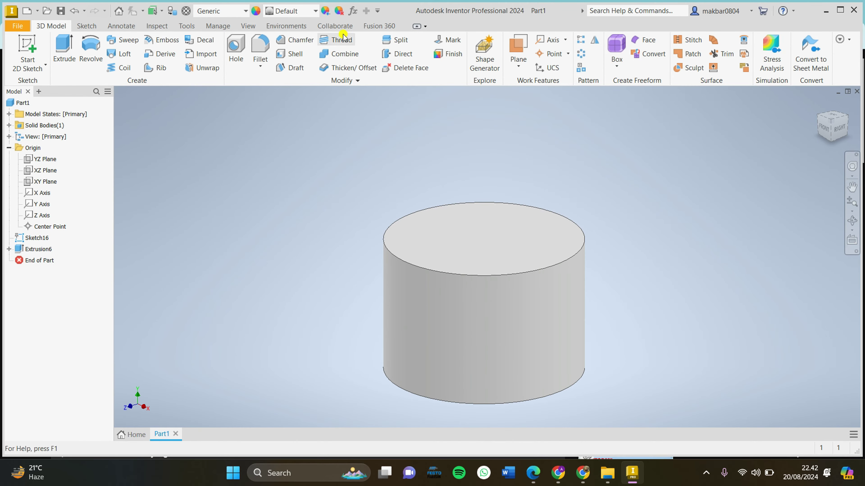
# Step: Add an ANSI Metric M Profile M60x5.5 right-hand thread, class 6g, depth 60 mm, to the cylinder's outer face
pyautogui.click(351, 43)
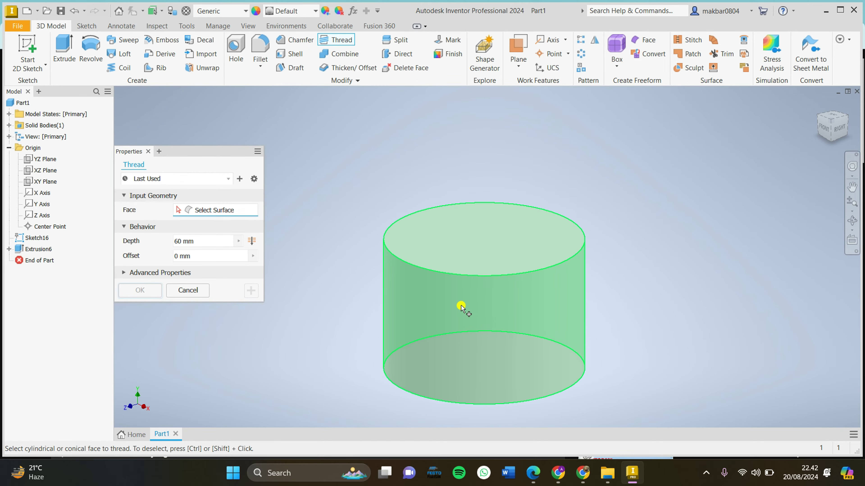
pyautogui.click(461, 307)
pyautogui.scroll(3, 390, 272)
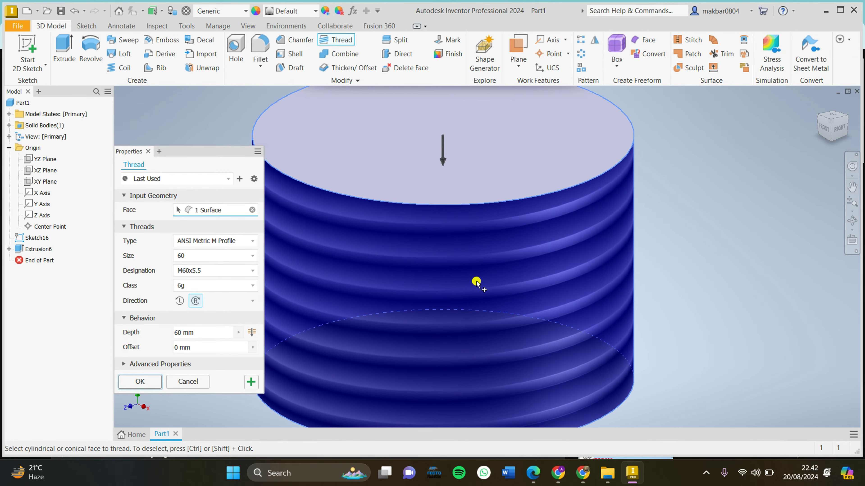
pyautogui.moveTo(445, 273); pyautogui.dragTo(463, 206, button='middle')
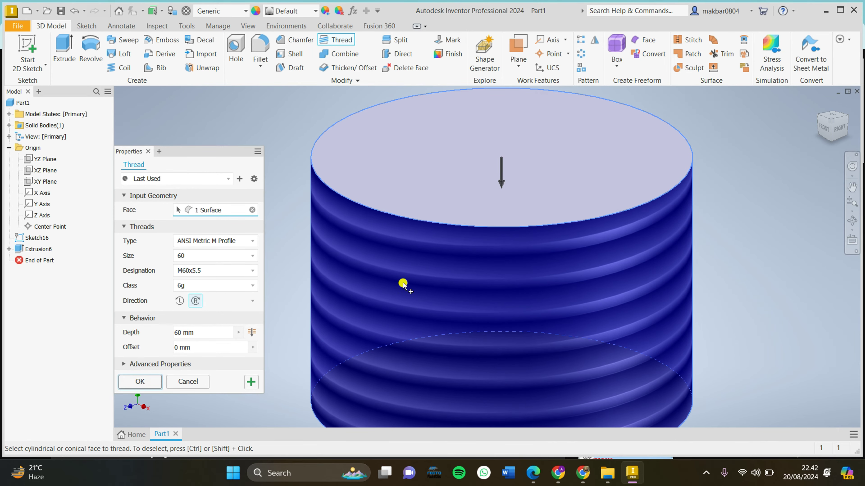
pyautogui.moveTo(415, 302); pyautogui.dragTo(441, 269, button='middle')
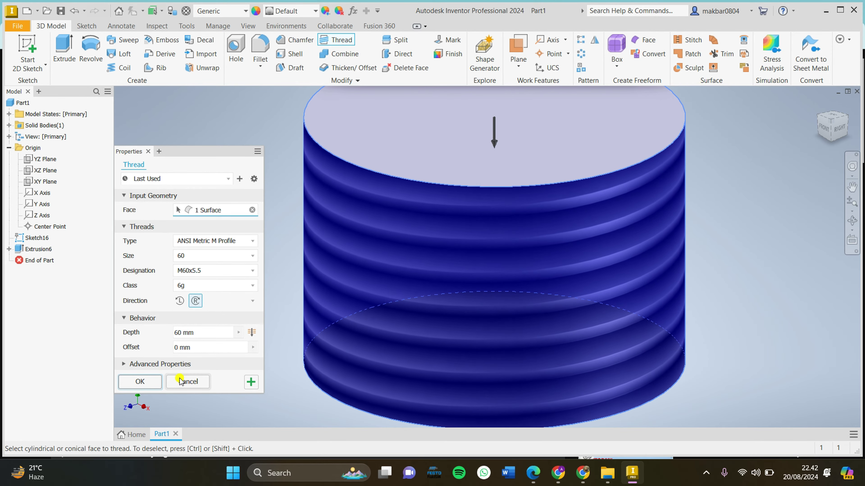
pyautogui.click(120, 381)
pyautogui.scroll(-3, 507, 153)
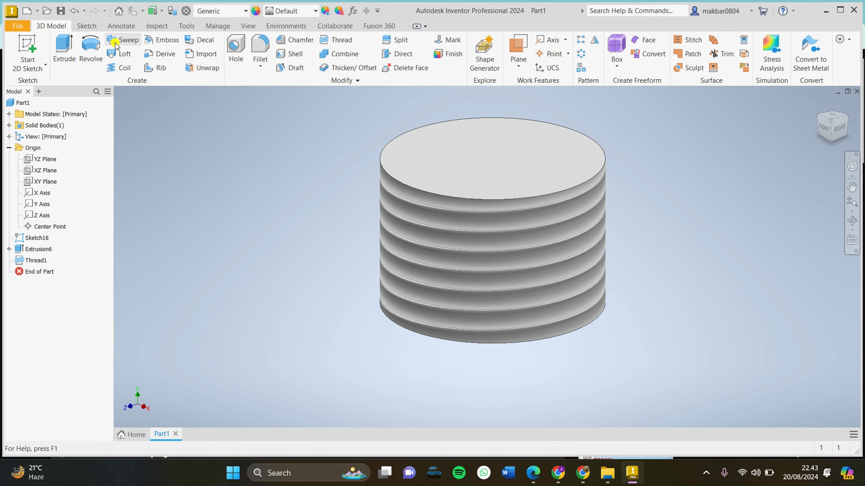
# Step: Sketch a concentric circle on the cylinder's top face, a little over half its diameter, and finish the sketch
pyautogui.click(85, 27)
pyautogui.click(90, 48)
pyautogui.click(494, 160)
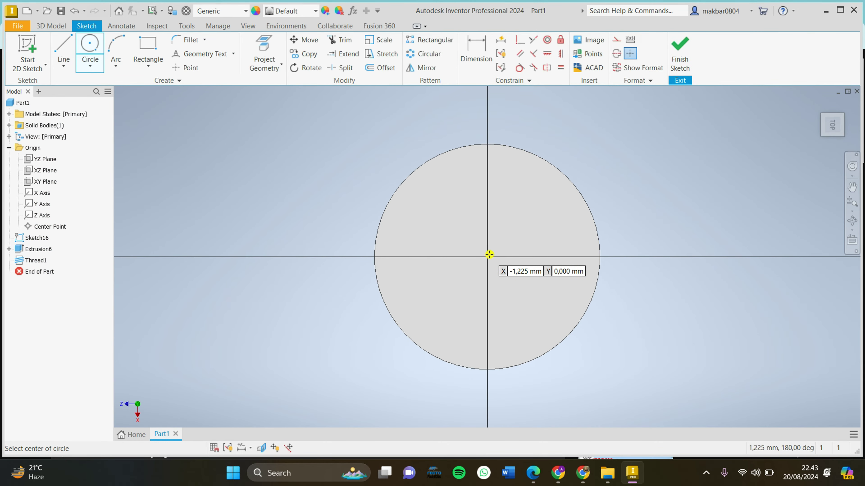
pyautogui.click(486, 257)
pyautogui.click(550, 257)
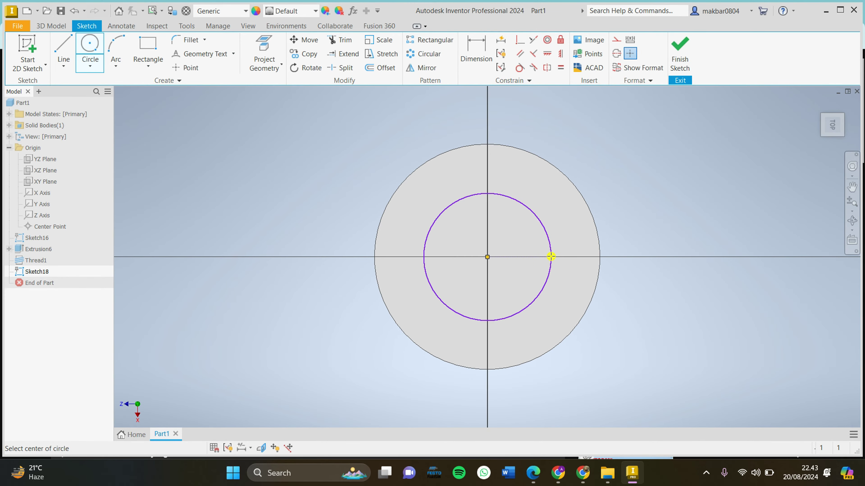
pyautogui.click(682, 54)
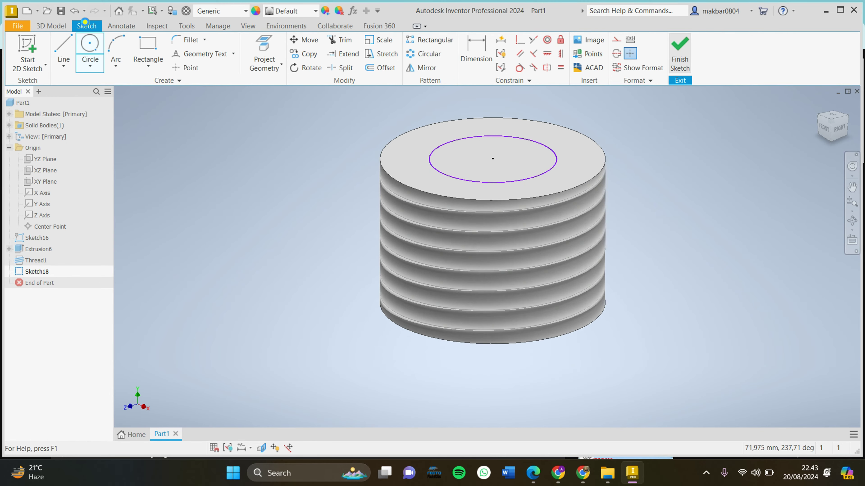
# Step: Extrude the inner circle 40 mm downward as a cut to bore through the threaded cylinder
pyautogui.click(53, 27)
pyautogui.click(64, 48)
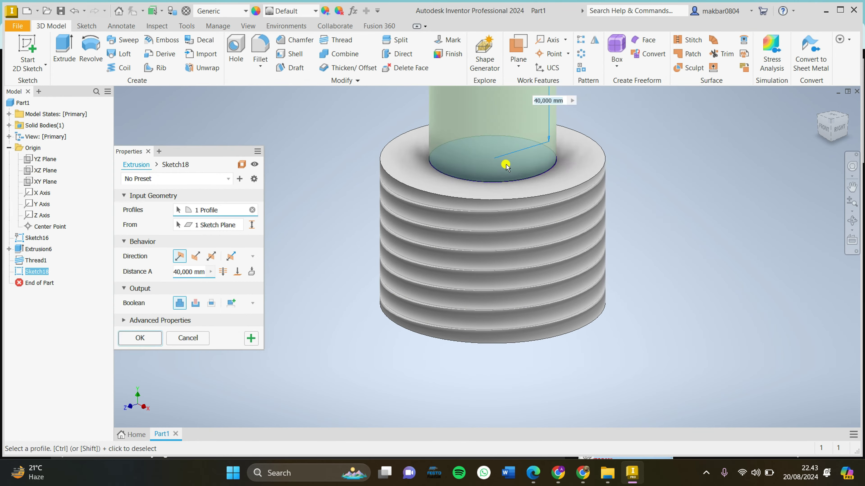
pyautogui.scroll(3, 613, 244)
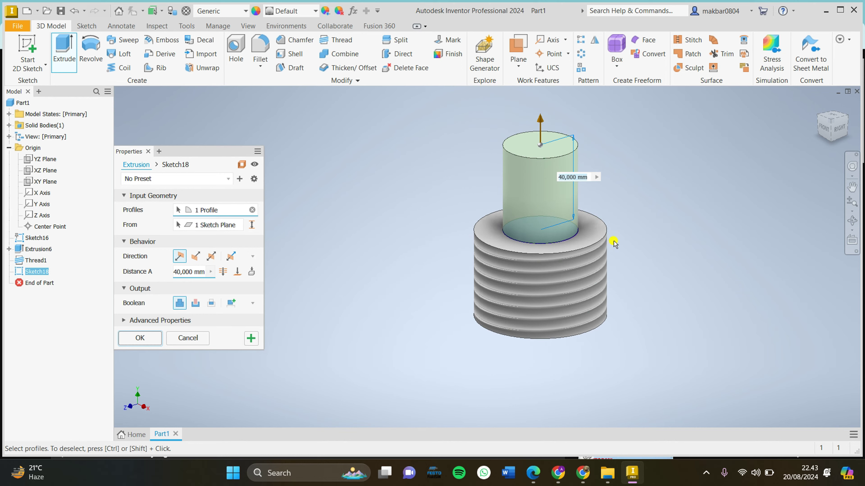
pyautogui.click(196, 256)
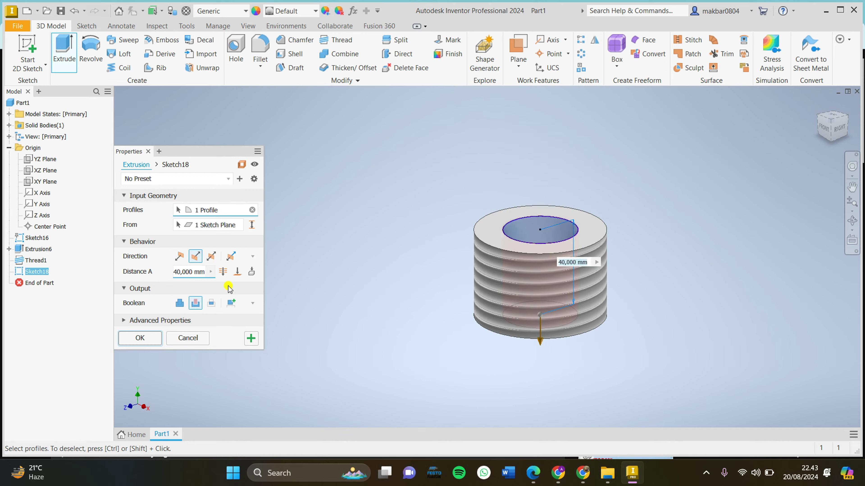
pyautogui.click(141, 338)
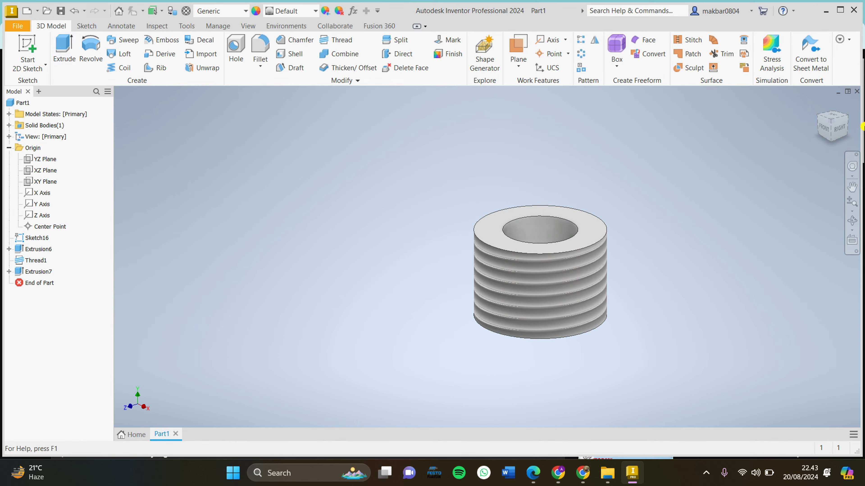
# Step: Add an ANSI Metric M Profile M35x1.5 right-hand thread, class 6H, depth 60 mm, to the bore's inner face and accept it
pyautogui.click(841, 123)
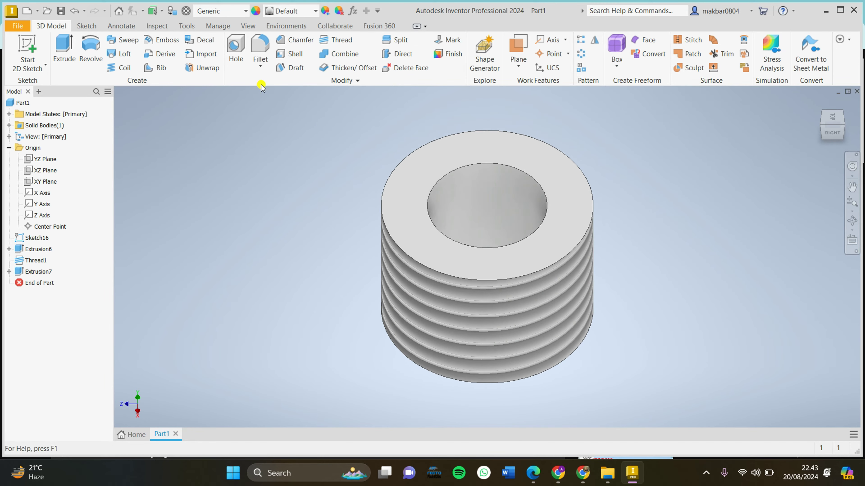
pyautogui.click(339, 41)
pyautogui.click(501, 216)
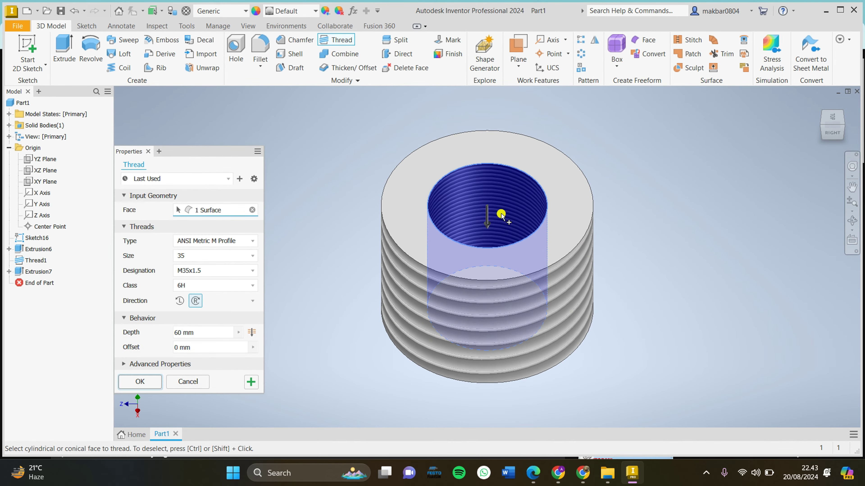
pyautogui.scroll(-5, 445, 223)
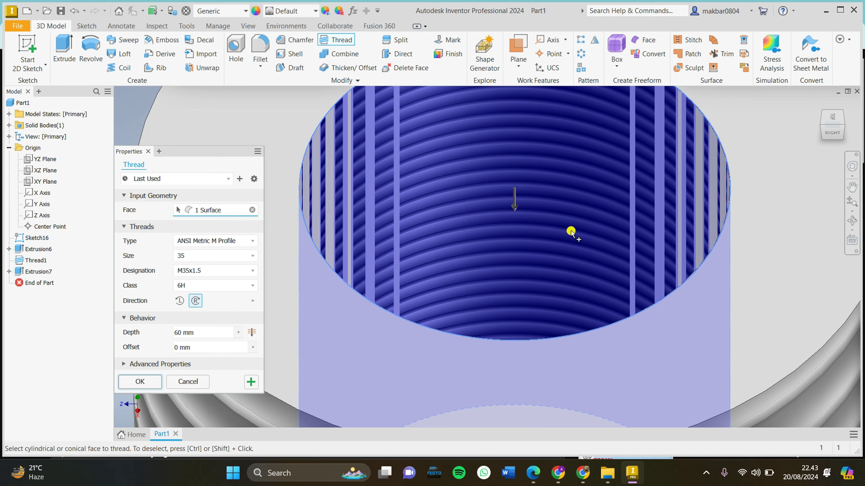
pyautogui.click(140, 381)
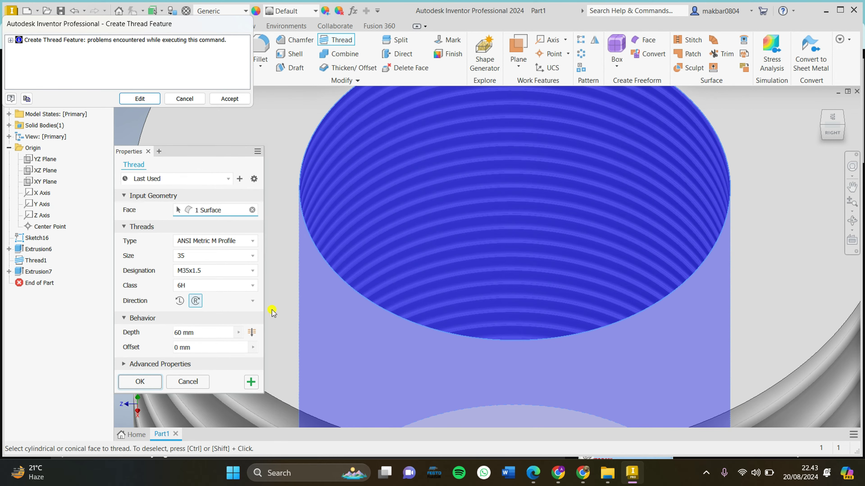
pyautogui.click(229, 99)
pyautogui.scroll(-5, 405, 170)
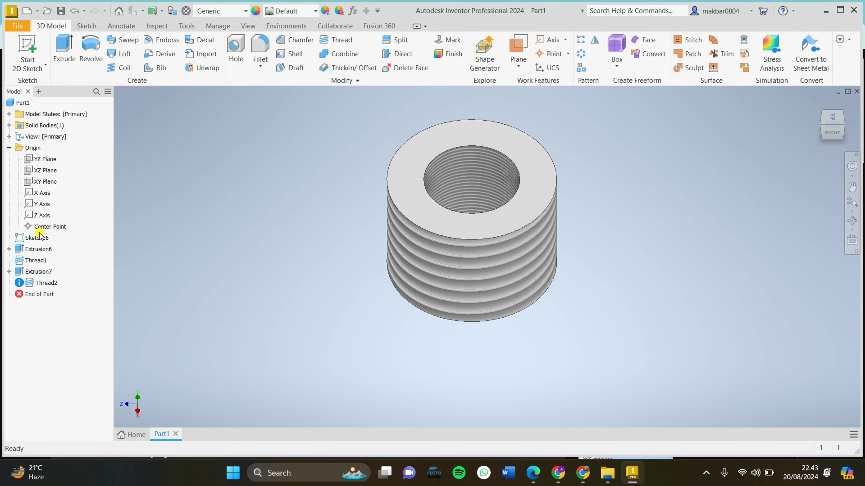
# Step: Delete both extrusions with their threads, as well as the leftover sketch, to empty the part
pyautogui.rightClick(36, 240)
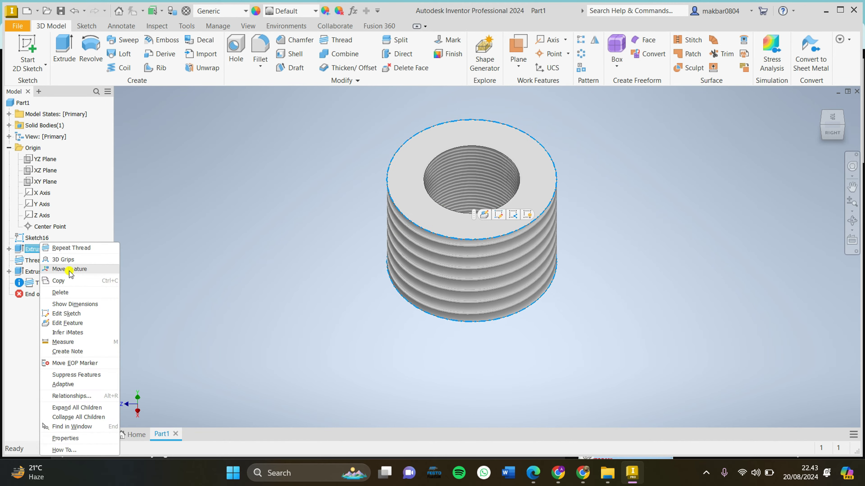
pyautogui.click(44, 290)
pyautogui.click(238, 209)
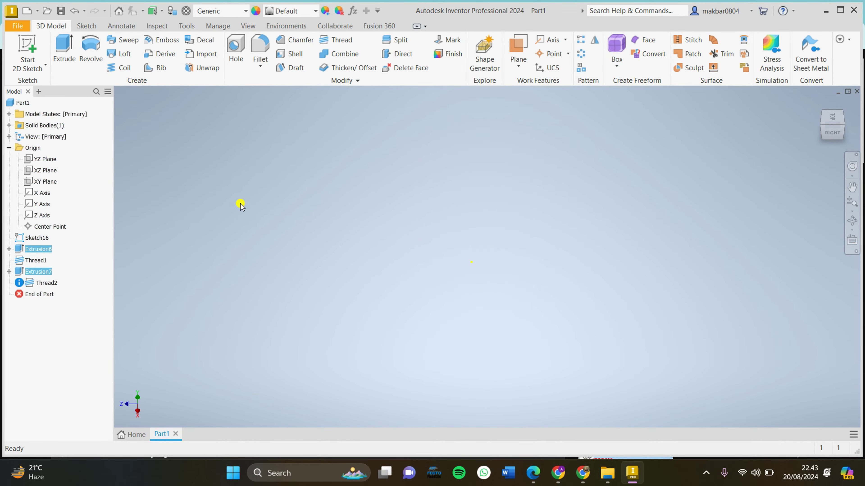
pyautogui.rightClick(36, 226)
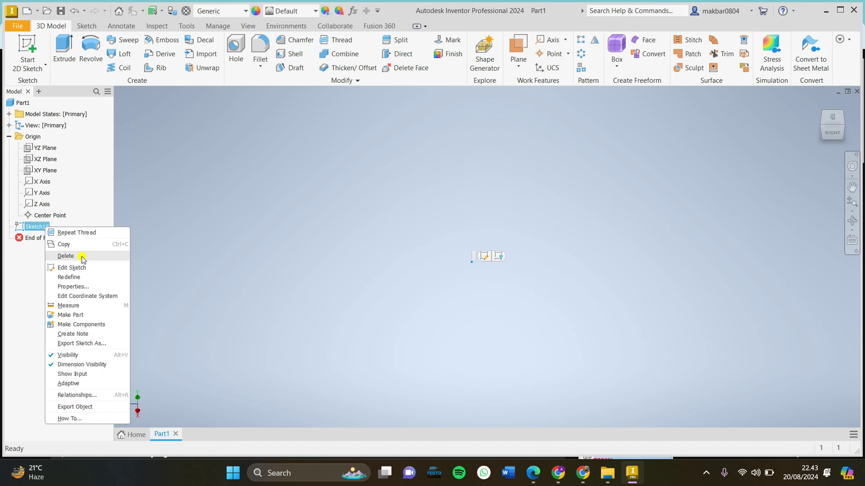
pyautogui.click(70, 258)
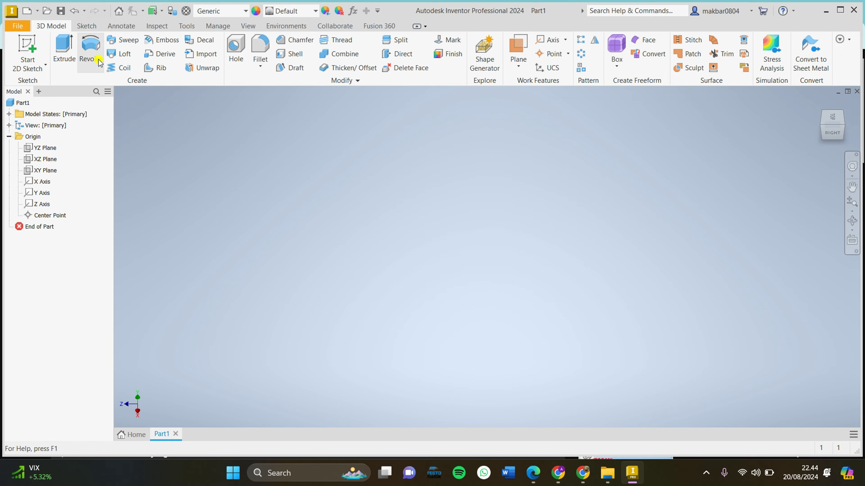
# Step: Undo the deletions, both threads, the bore cut and its circle sketch, back to the plain cylinder
pyautogui.hotkey('ctrl', 'z')
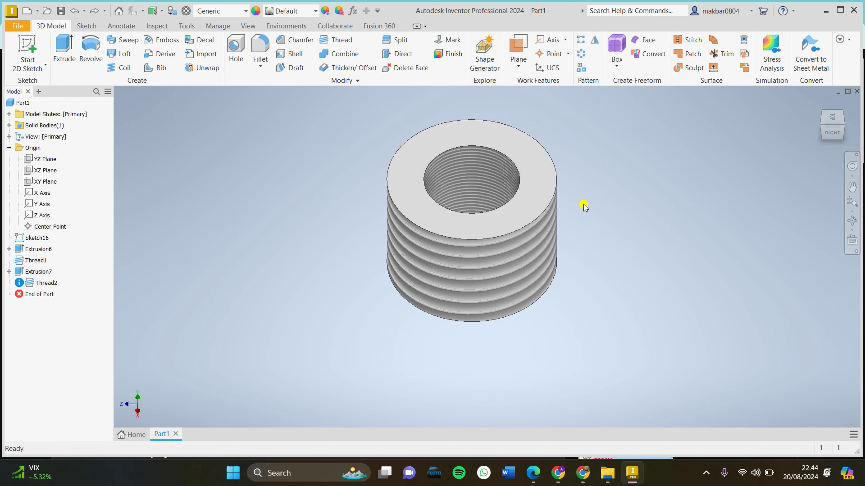
pyautogui.hotkey('ctrl', 'z')
pyautogui.hotkey('ctrl', 'z')
pyautogui.hotkey('ctrl', 'z')
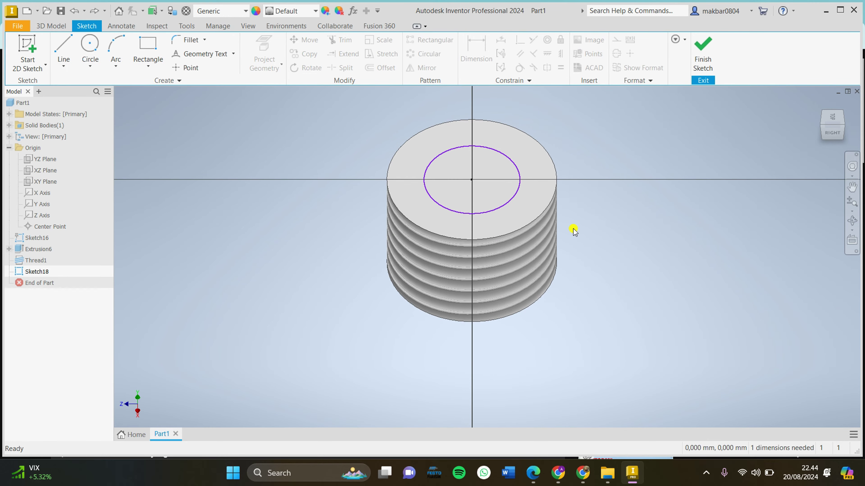
pyautogui.hotkey('ctrl', 'z')
pyautogui.hotkey('ctrl', 'z')
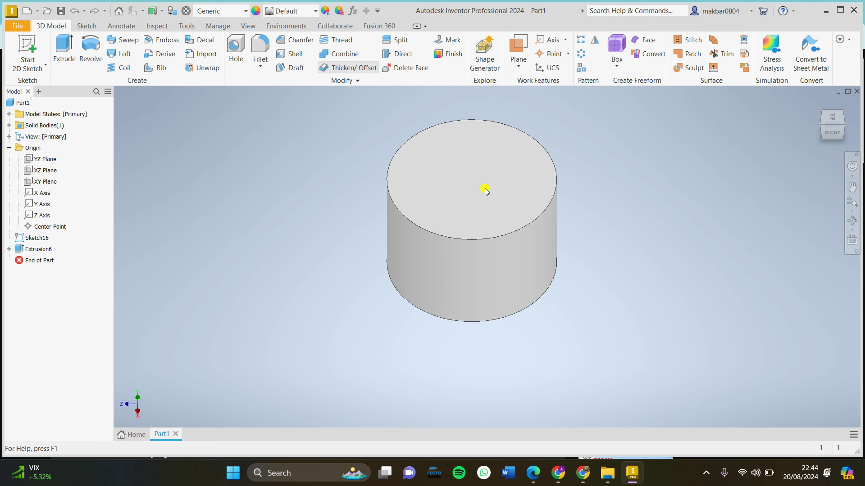
# Step: Thicken the cylinder's top face and side face outward by 1 mm, joining the added material to the solid
pyautogui.click(488, 220)
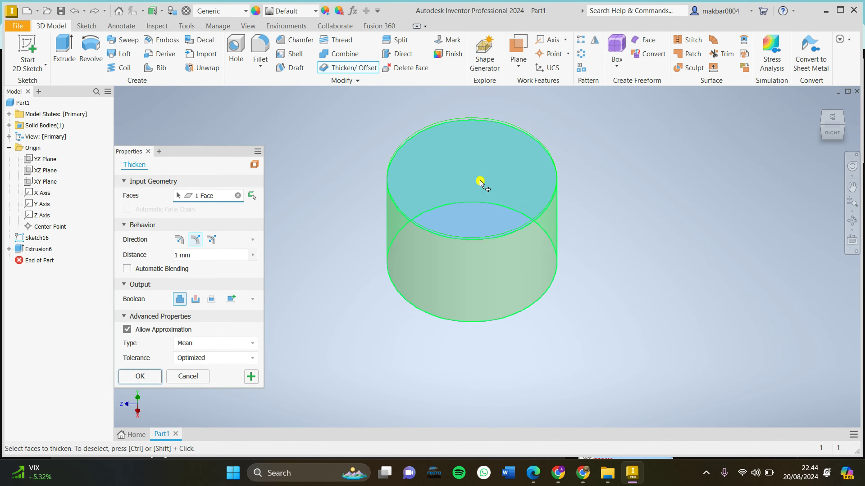
pyautogui.click(196, 299)
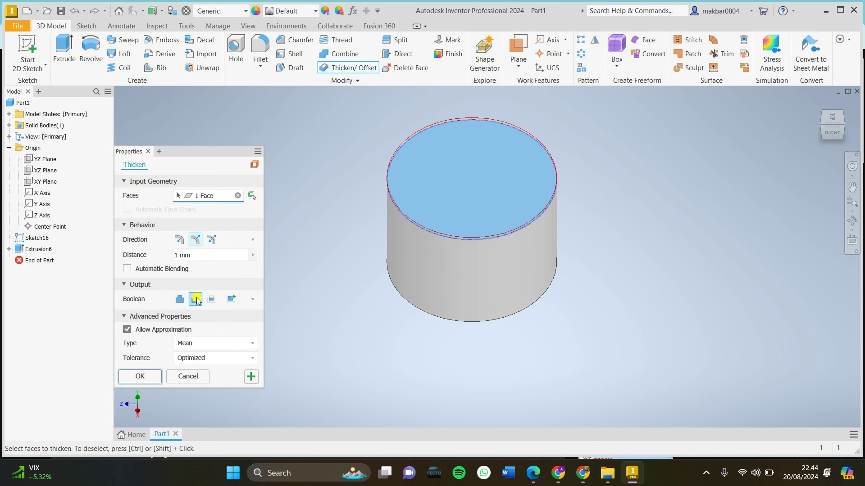
pyautogui.click(480, 118)
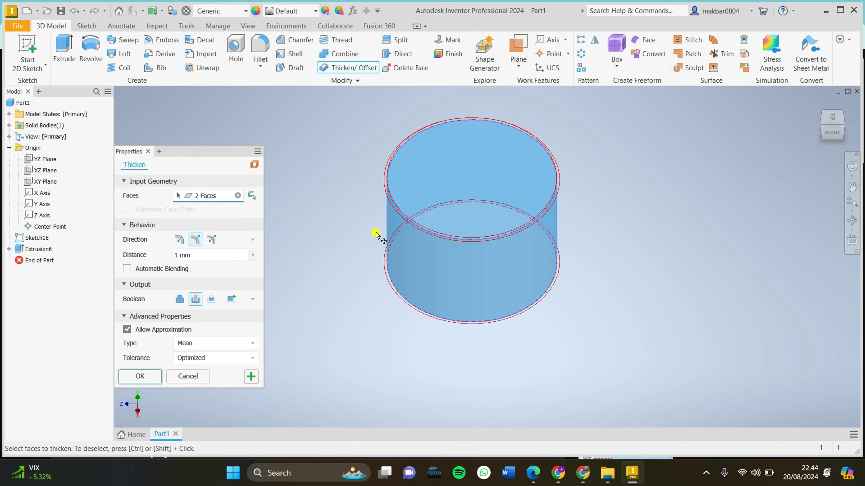
pyautogui.click(181, 298)
pyautogui.click(140, 376)
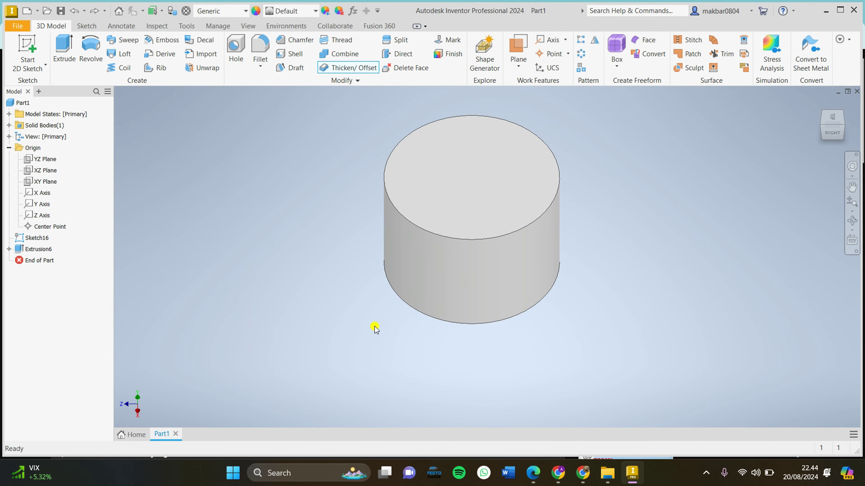
pyautogui.click(353, 68)
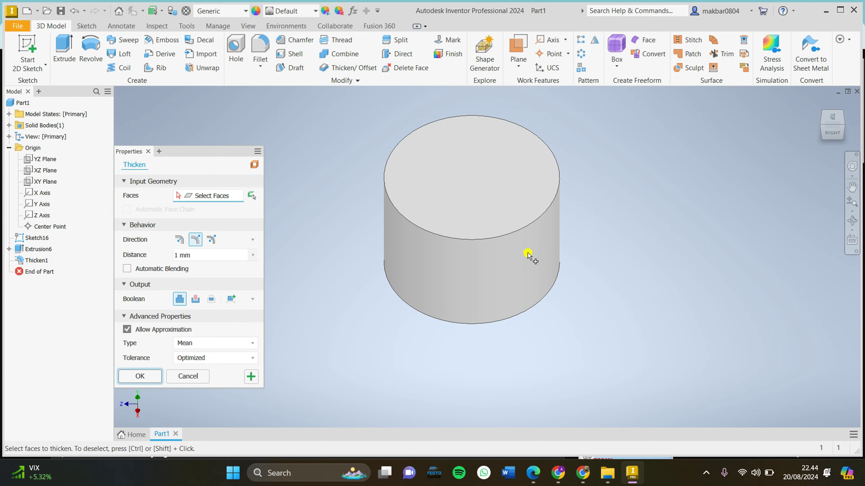
pyautogui.click(483, 248)
pyautogui.click(496, 282)
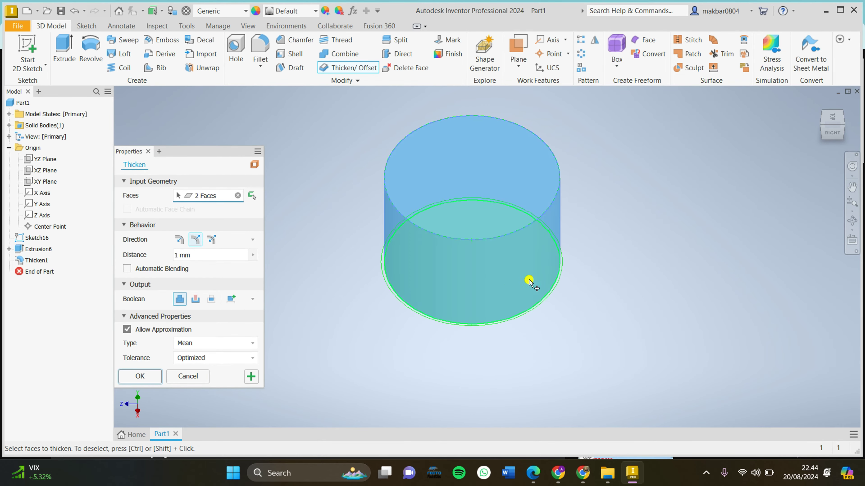
pyautogui.press('Escape')
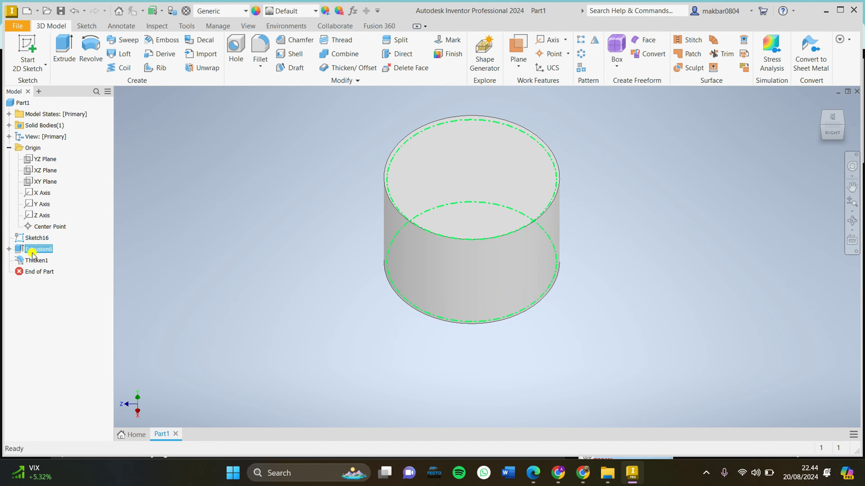
# Step: Delete the cylinder's extrusion together with its thicken feature, and delete the leftover sketch to empty the part
pyautogui.click(38, 249)
pyautogui.rightClick(41, 244)
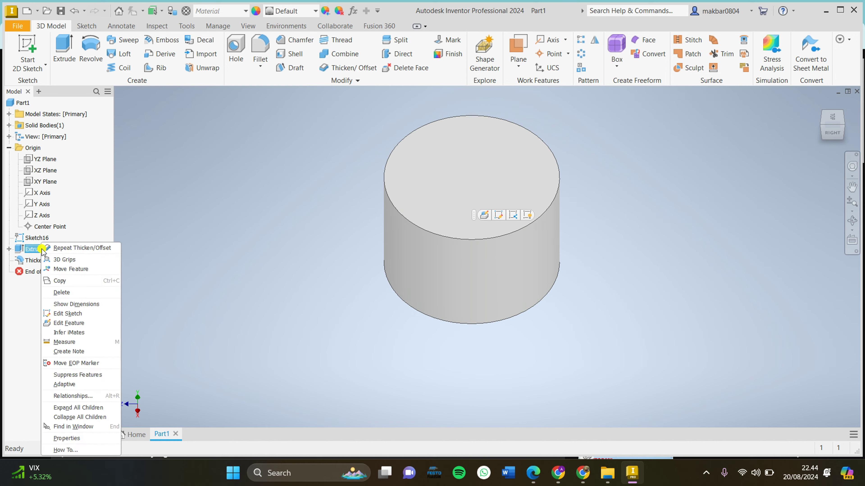
pyautogui.click(84, 293)
pyautogui.click(238, 209)
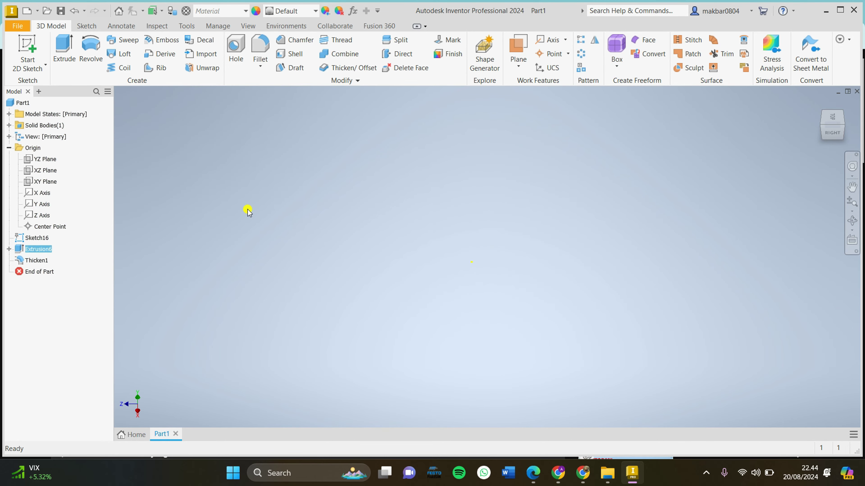
pyautogui.click(36, 226)
pyautogui.rightClick(41, 227)
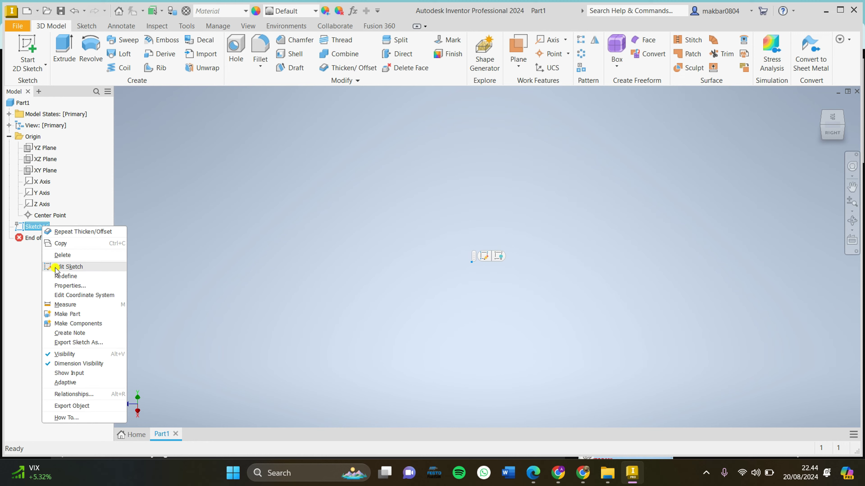
pyautogui.click(61, 255)
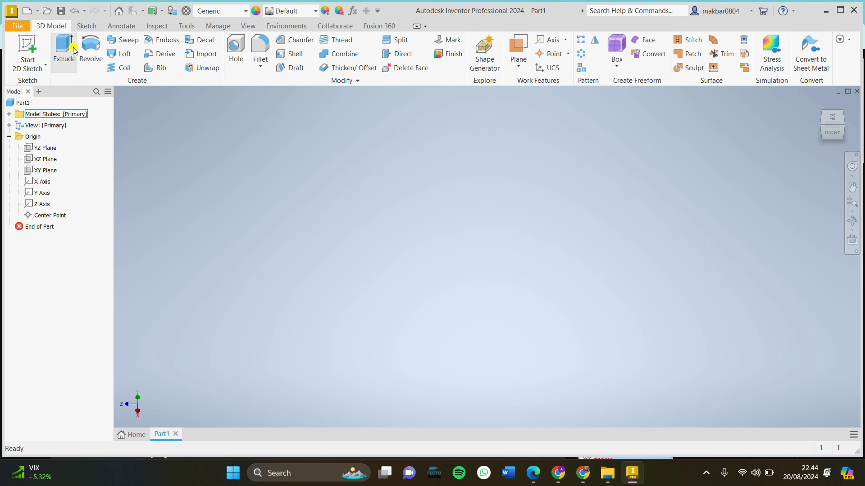
# Step: Start a sketch on the horizontal XZ plane and draw a two-point rectangle with one corner at the origin
pyautogui.click(86, 25)
pyautogui.click(27, 47)
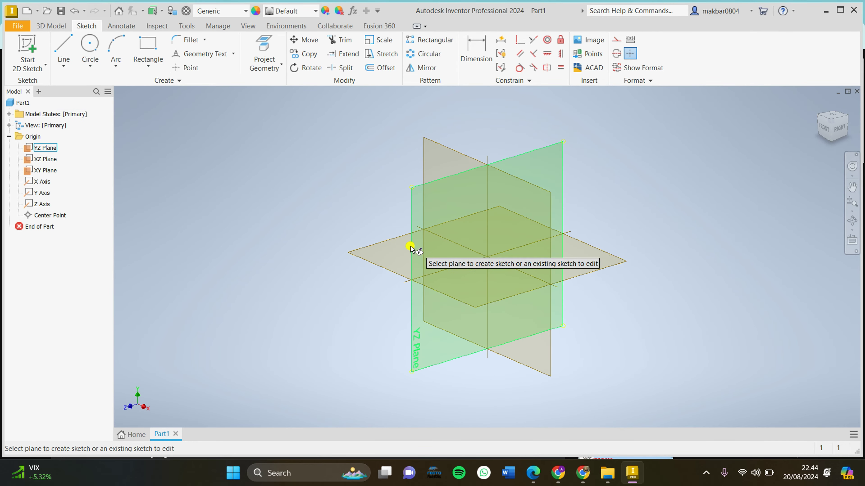
pyautogui.click(411, 245)
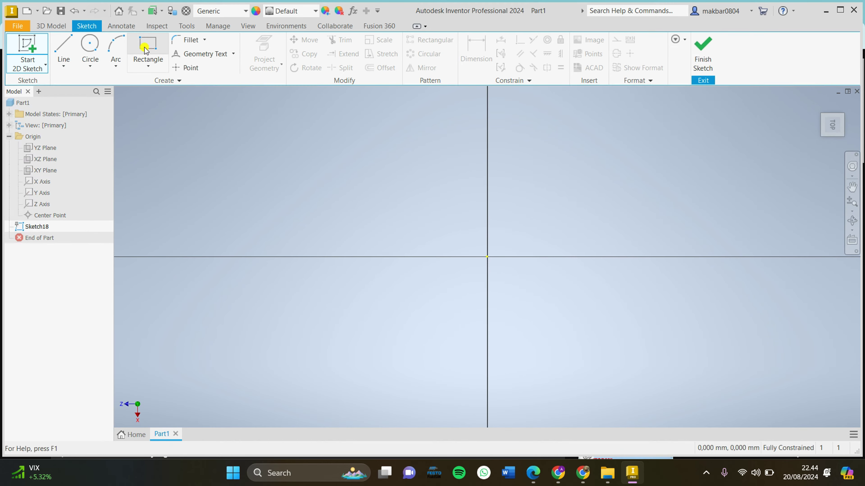
pyautogui.click(149, 52)
pyautogui.click(487, 258)
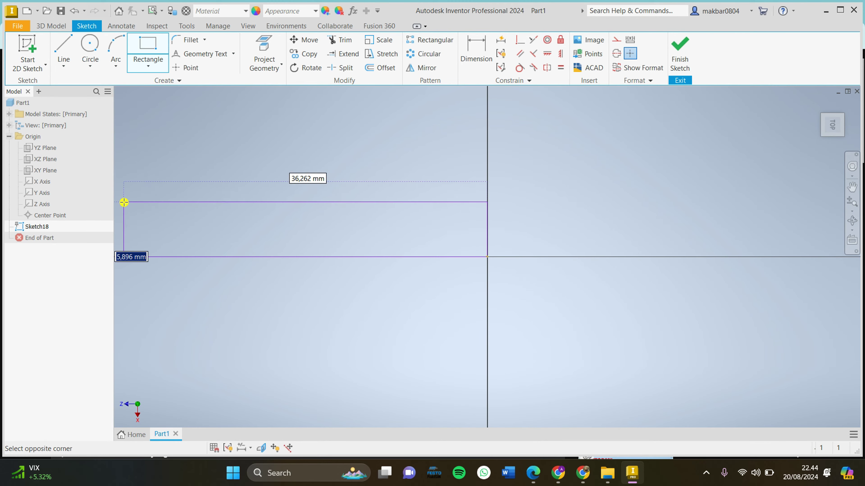
pyautogui.click(150, 113)
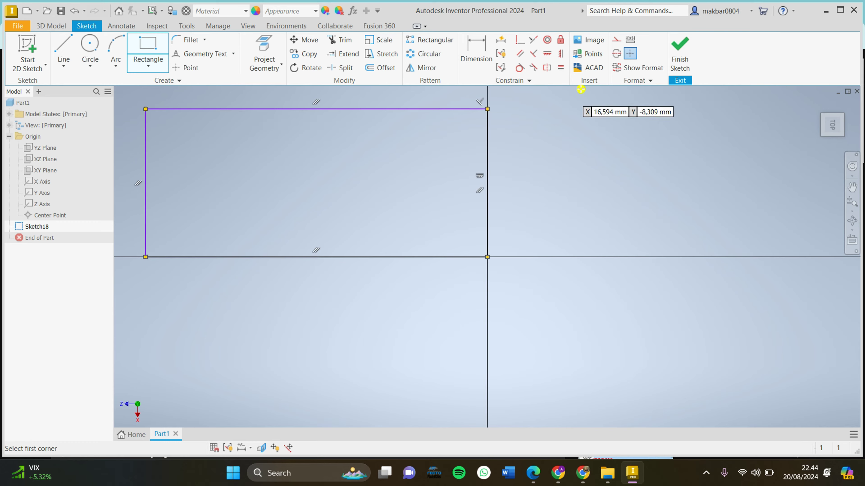
pyautogui.press('F6')
# Step: Extrude the rectangle 40 mm upward into a solid block
pyautogui.click(56, 25)
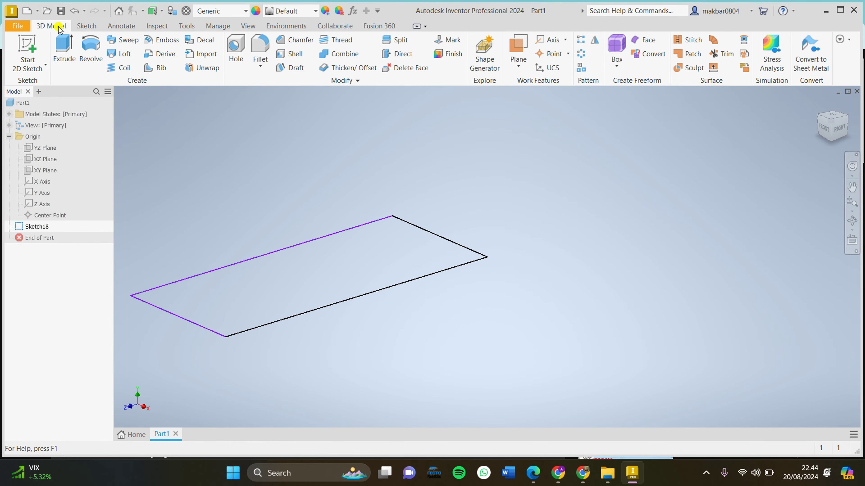
pyautogui.click(64, 51)
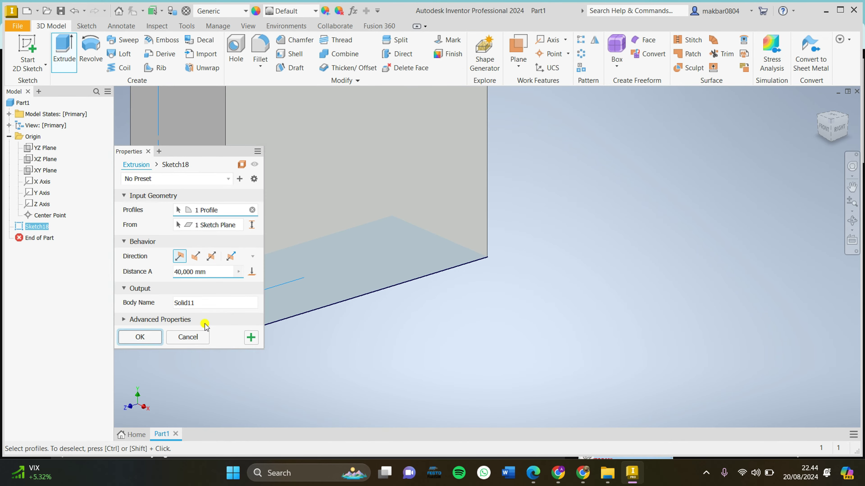
pyautogui.click(140, 337)
pyautogui.press('F6')
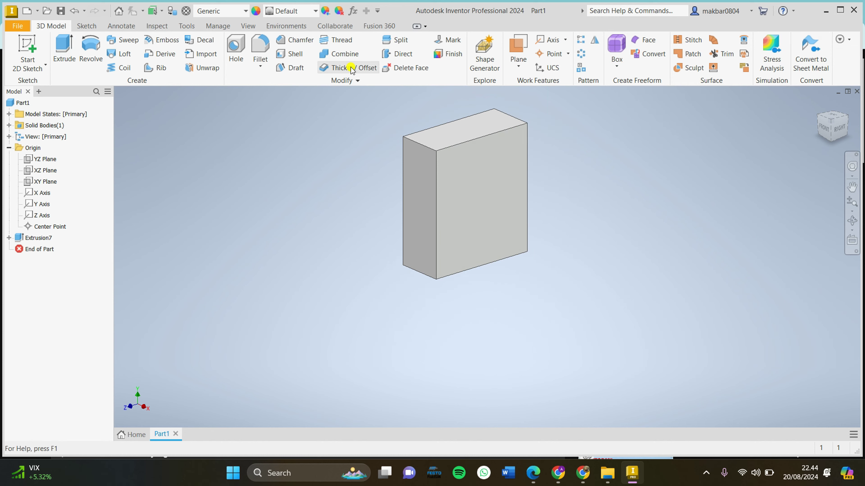
pyautogui.click(471, 207)
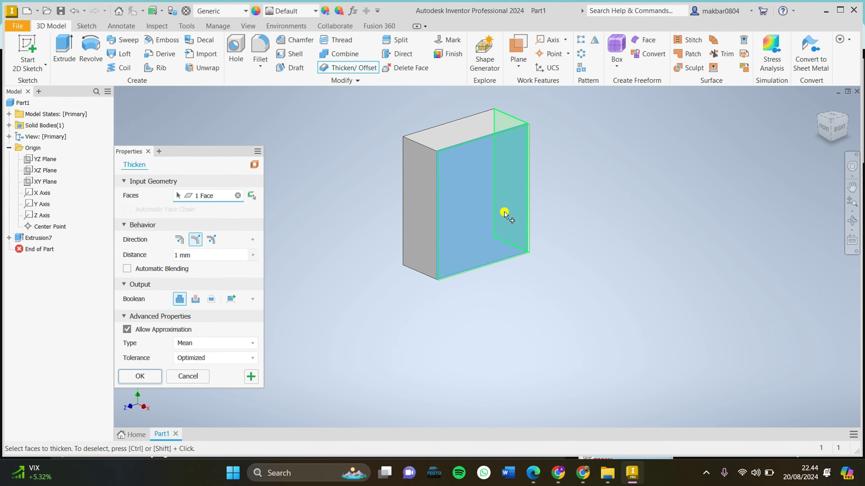
pyautogui.click(180, 239)
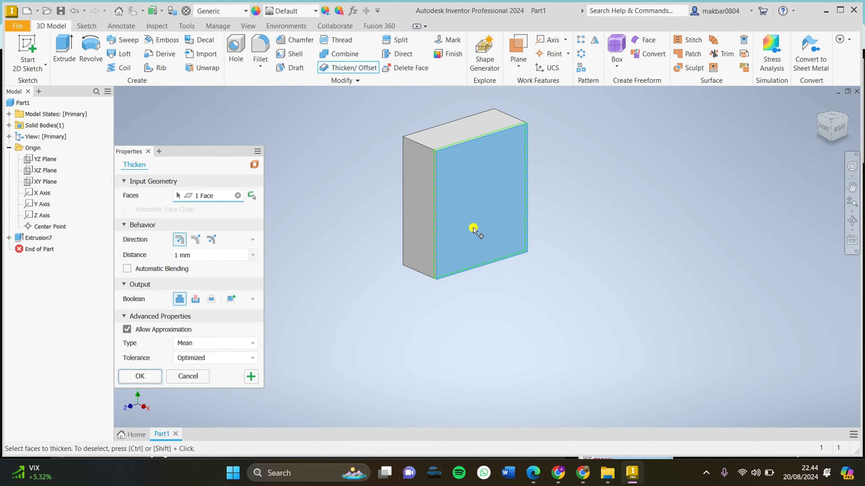
pyautogui.click(196, 299)
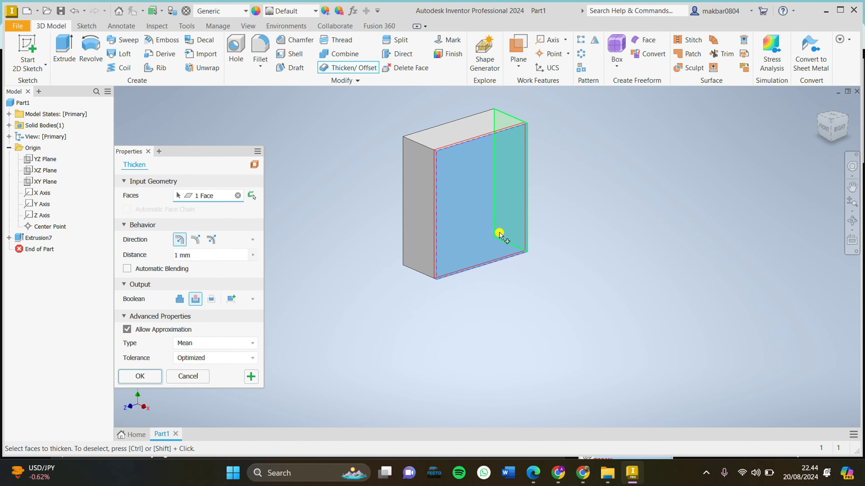
pyautogui.scroll(5, 498, 233)
pyautogui.click(180, 299)
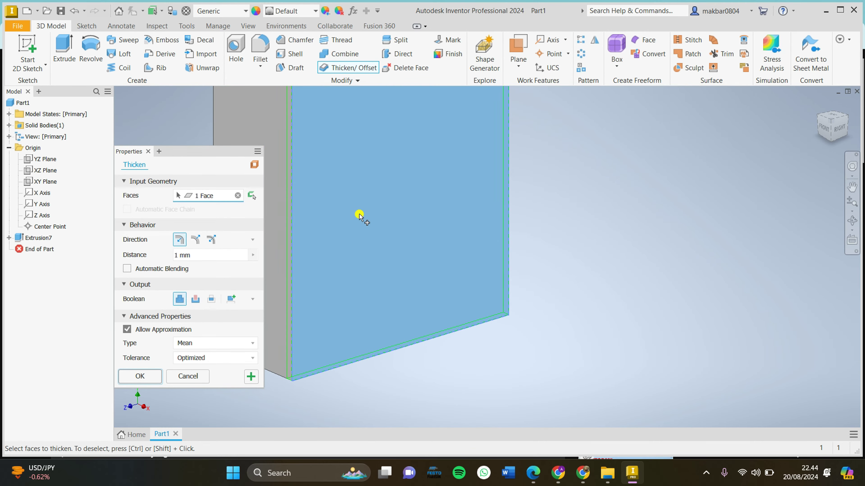
pyautogui.scroll(-4, 361, 216)
pyautogui.press('Escape')
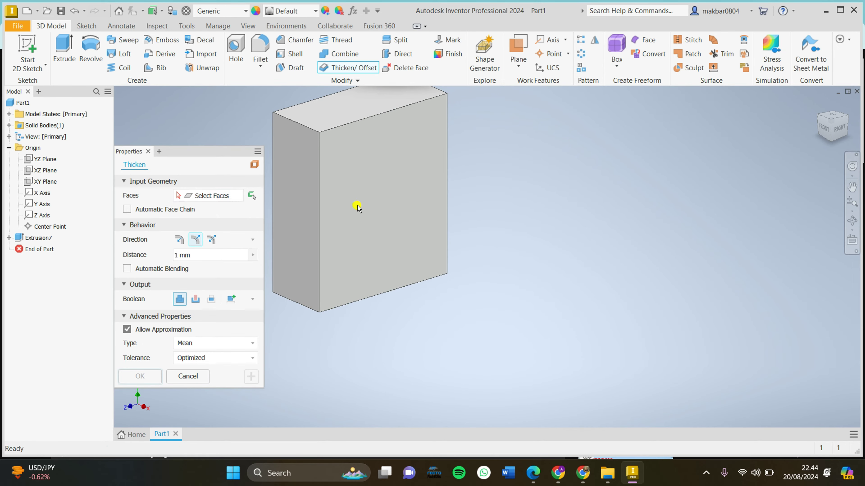
# Step: Thicken the block's large front face outward by 1 mm, joining the added material to the solid
pyautogui.click(388, 207)
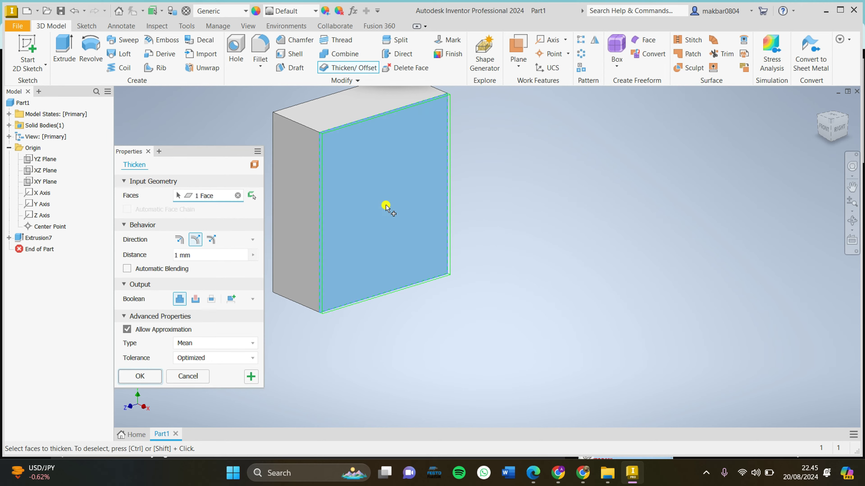
pyautogui.click(139, 376)
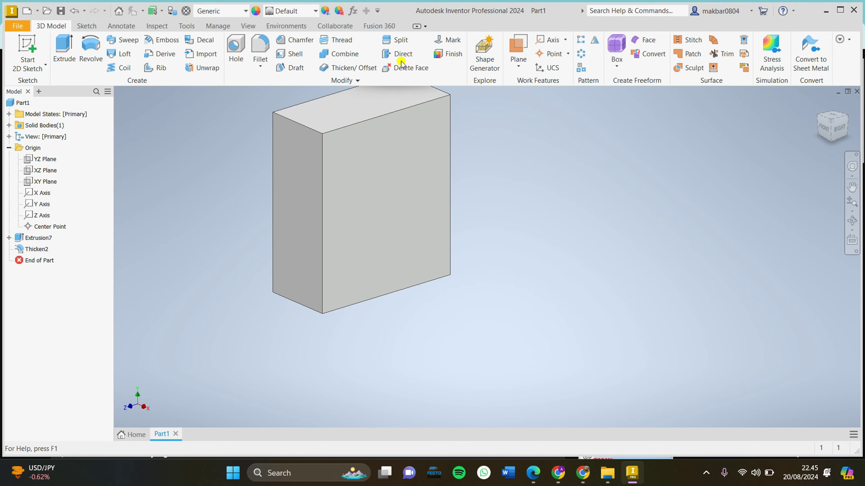
pyautogui.press('Escape')
# Step: Thicken all six faces of the block outward by 1 mm, with the output set to a new solid
pyautogui.scroll(3, 274, 120)
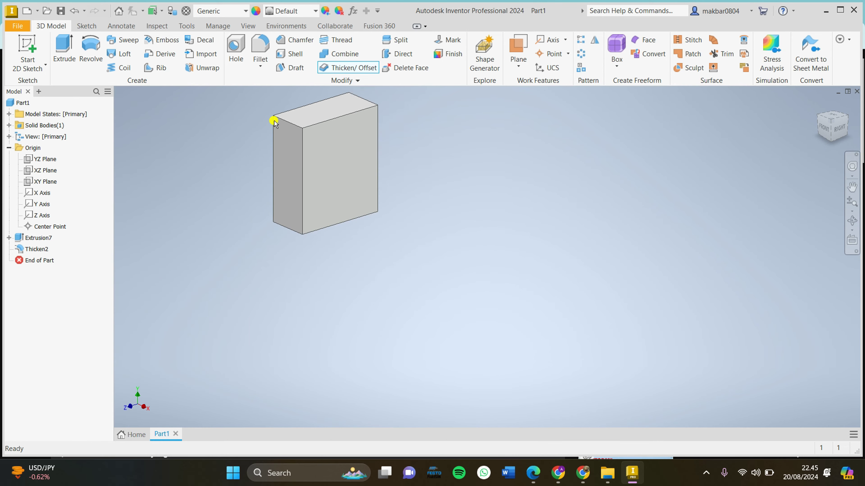
pyautogui.moveTo(227, 101); pyautogui.dragTo(434, 243)
pyautogui.scroll(2, 450, 245)
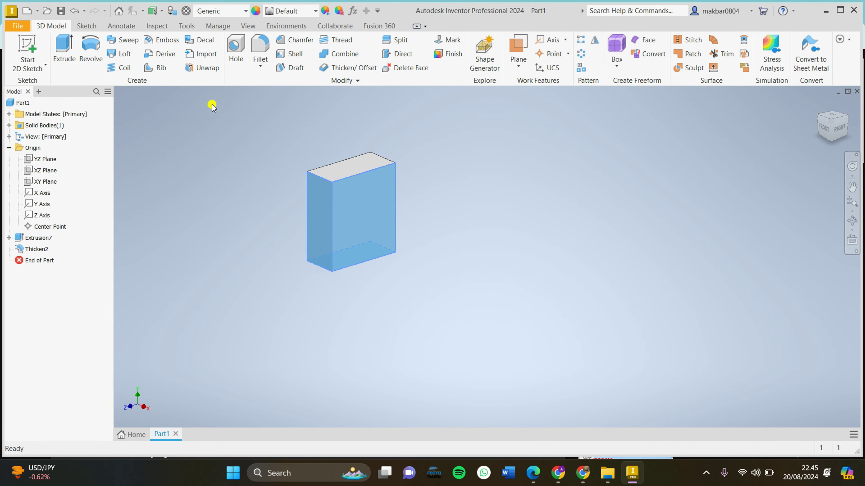
pyautogui.moveTo(212, 95); pyautogui.dragTo(453, 350)
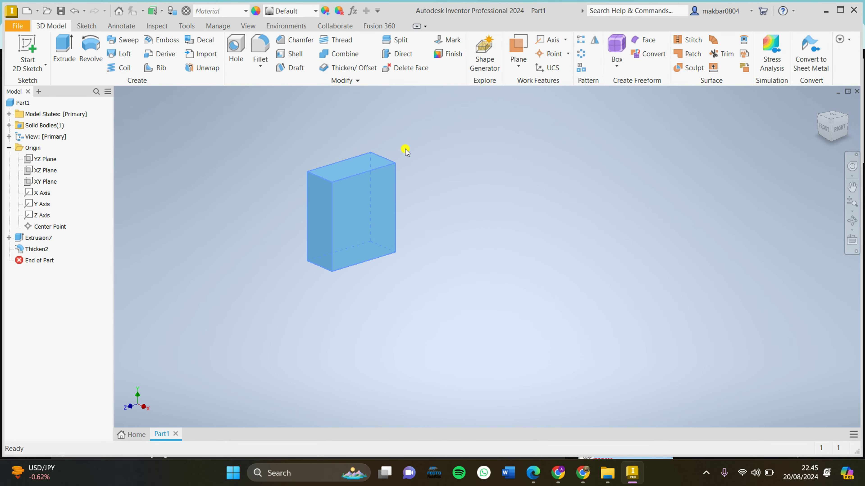
pyautogui.click(352, 67)
pyautogui.moveTo(356, 218); pyautogui.dragTo(514, 239)
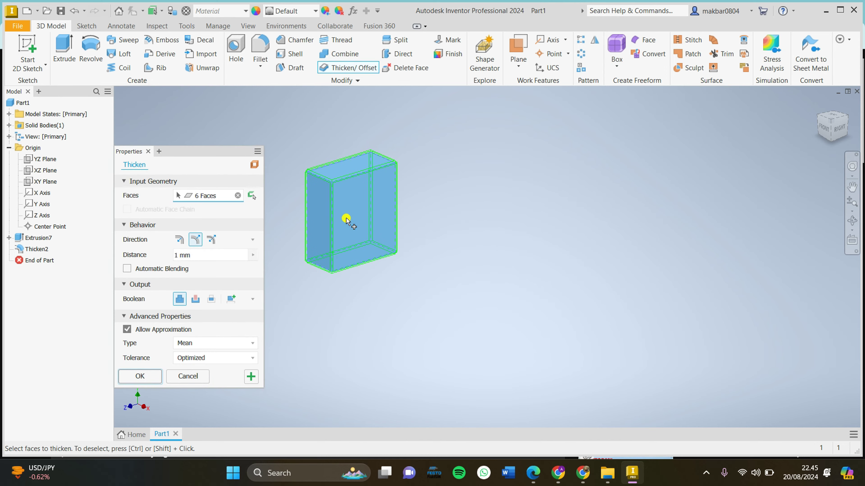
pyautogui.moveTo(349, 214); pyautogui.dragTo(448, 220)
pyautogui.moveTo(367, 201); pyautogui.dragTo(442, 197)
pyautogui.click(231, 299)
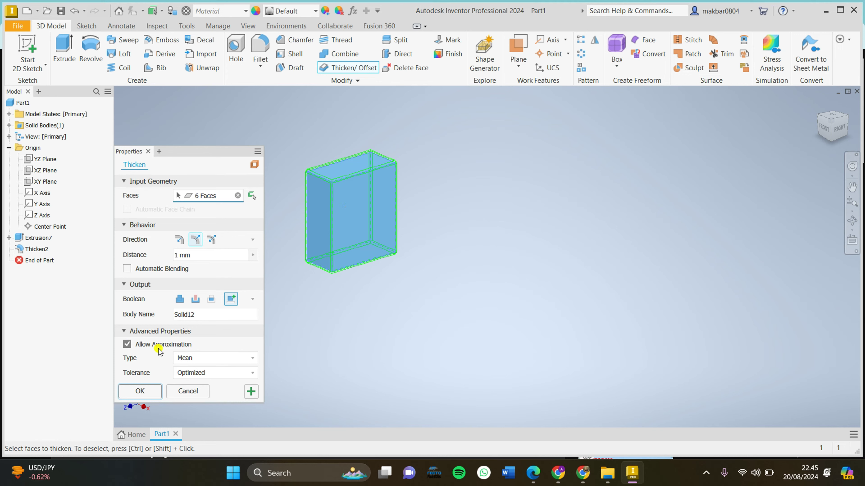
pyautogui.click(140, 391)
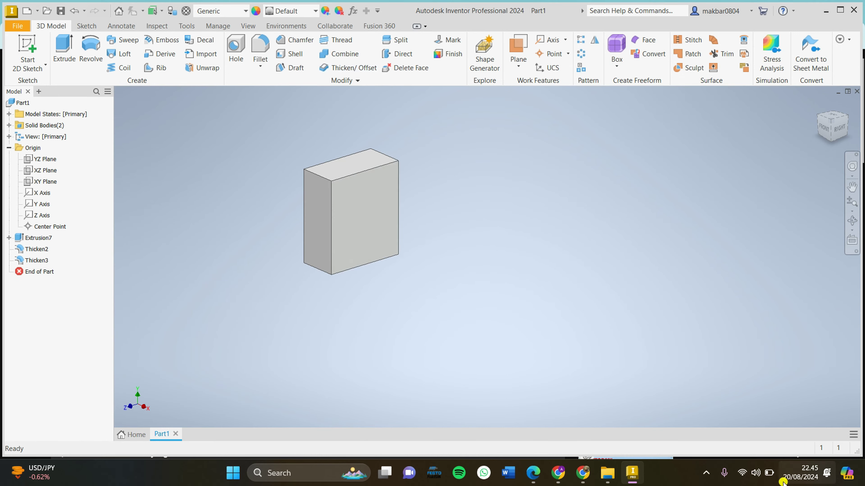
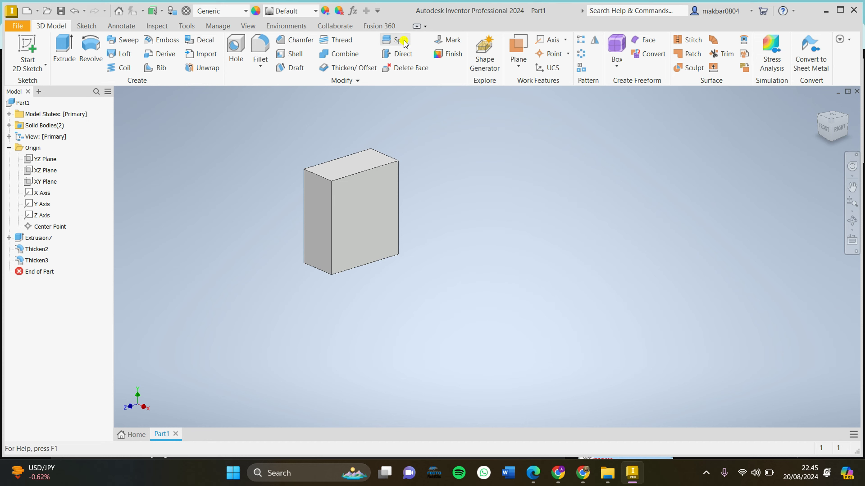
# Step: Create a work plane offset inward from the block's large front face so that it passes through the body
pyautogui.moveTo(229, 150); pyautogui.dragTo(476, 335)
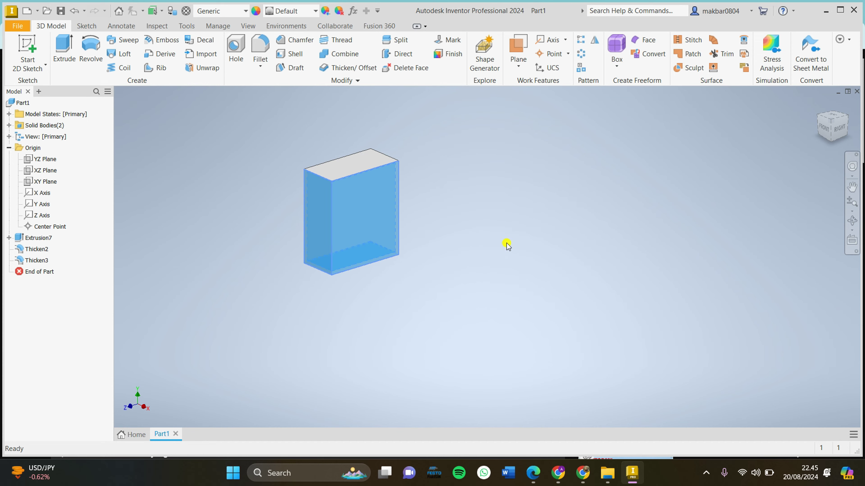
pyautogui.click(457, 235)
pyautogui.scroll(5, 458, 236)
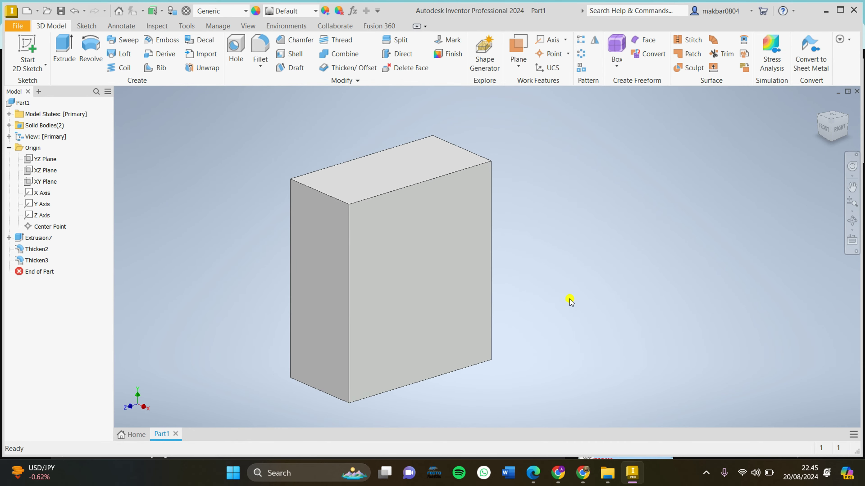
pyautogui.click(518, 62)
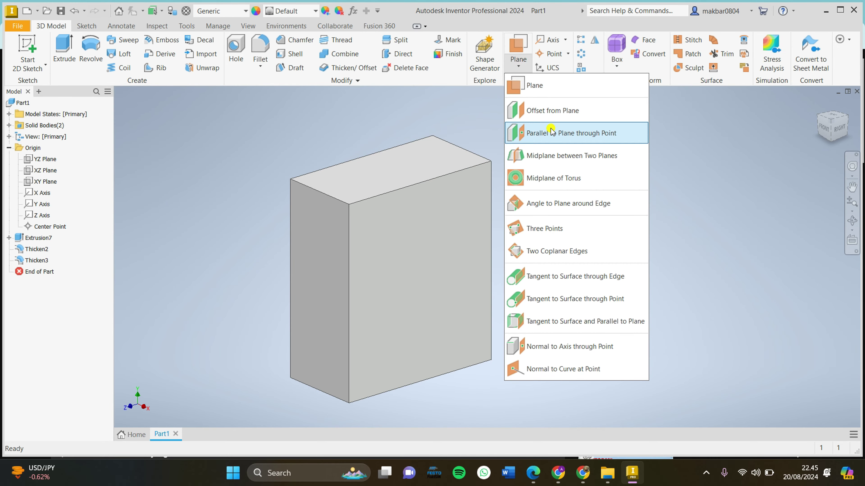
pyautogui.click(558, 111)
pyautogui.moveTo(410, 227); pyautogui.dragTo(372, 217)
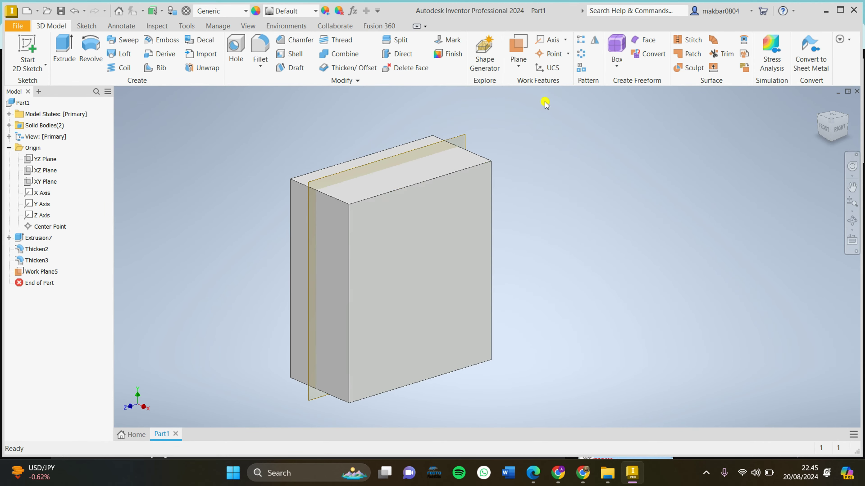
# Step: Split four of the block's outer faces along the work plane passing through the body
pyautogui.click(396, 39)
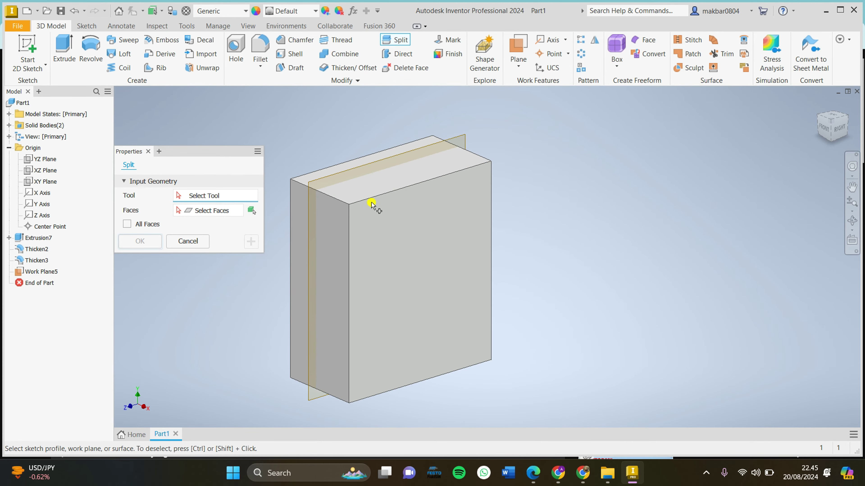
pyautogui.click(323, 180)
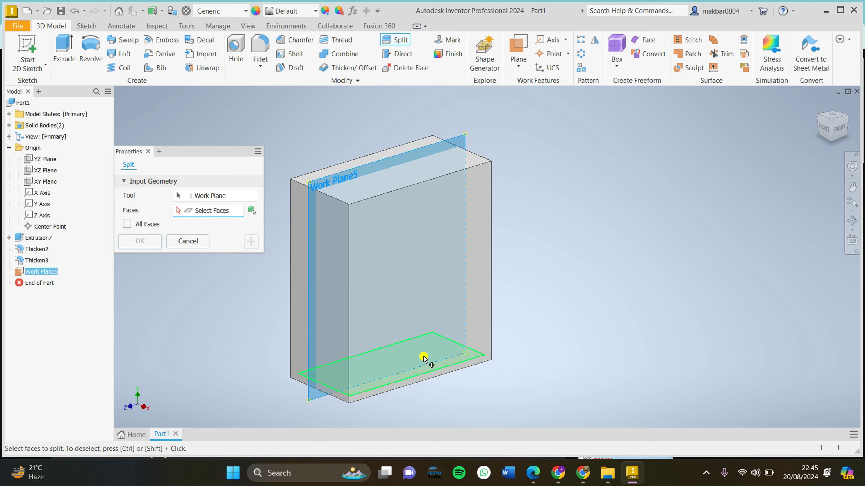
pyautogui.click(463, 288)
pyautogui.click(463, 355)
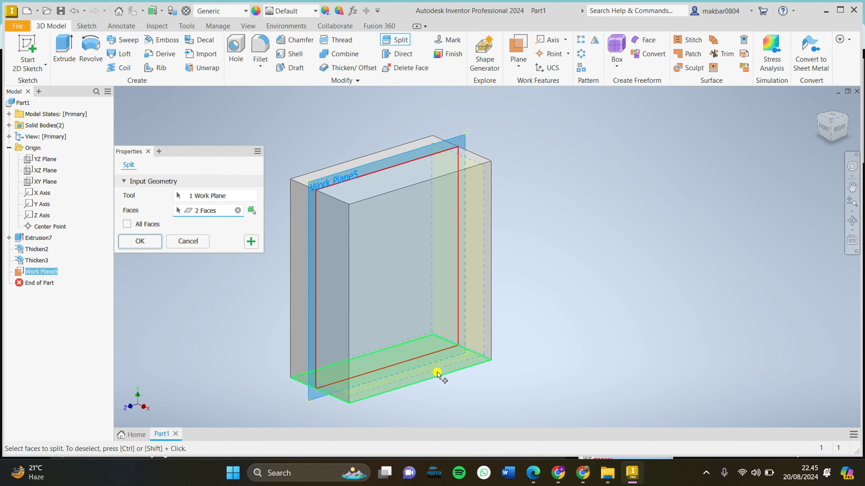
pyautogui.click(437, 374)
pyautogui.click(303, 253)
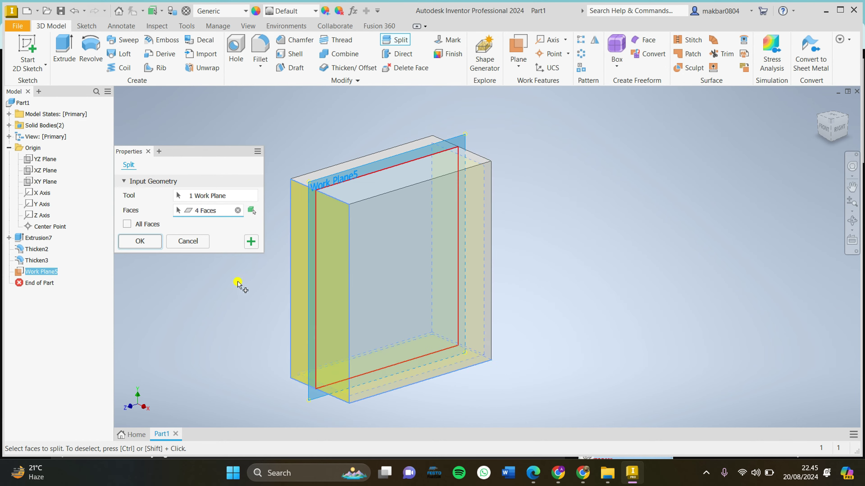
pyautogui.click(140, 241)
# Step: Split the outer solid into two bodies using the work plane as the split tool
pyautogui.click(395, 39)
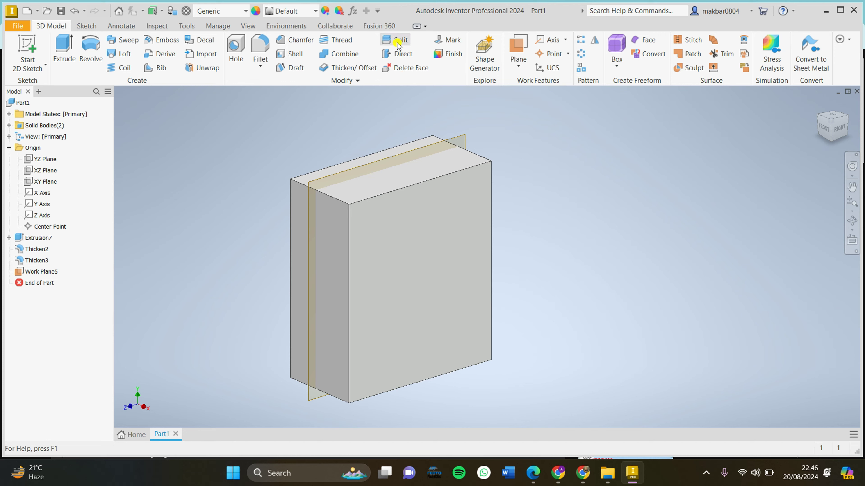
pyautogui.click(310, 177)
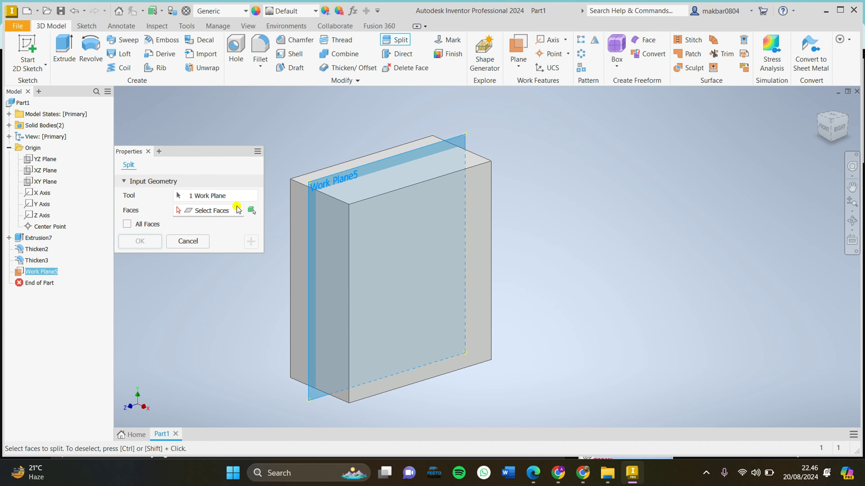
pyautogui.click(251, 210)
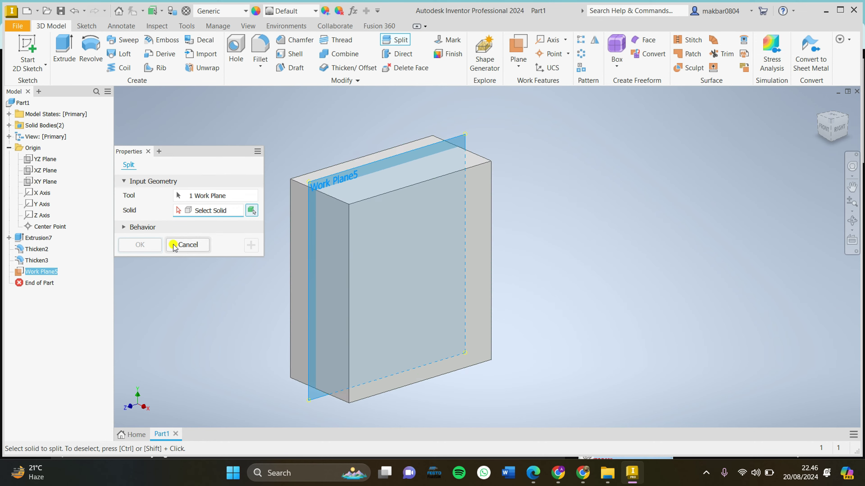
pyautogui.click(483, 205)
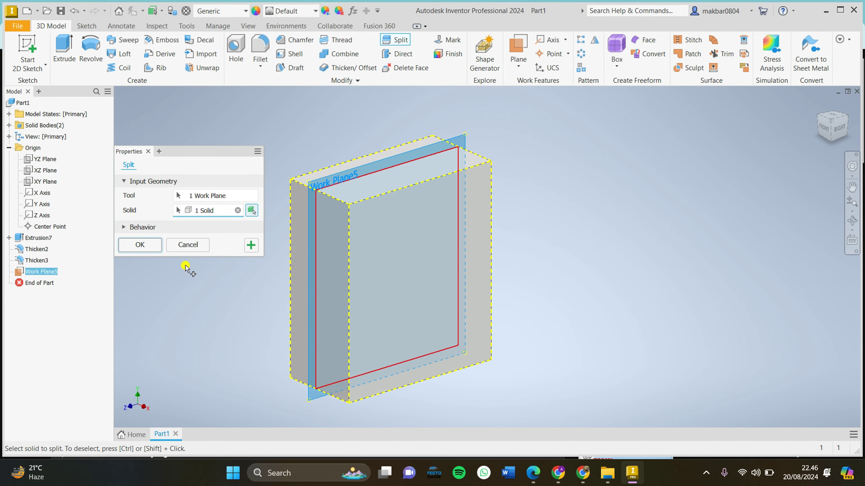
pyautogui.click(141, 244)
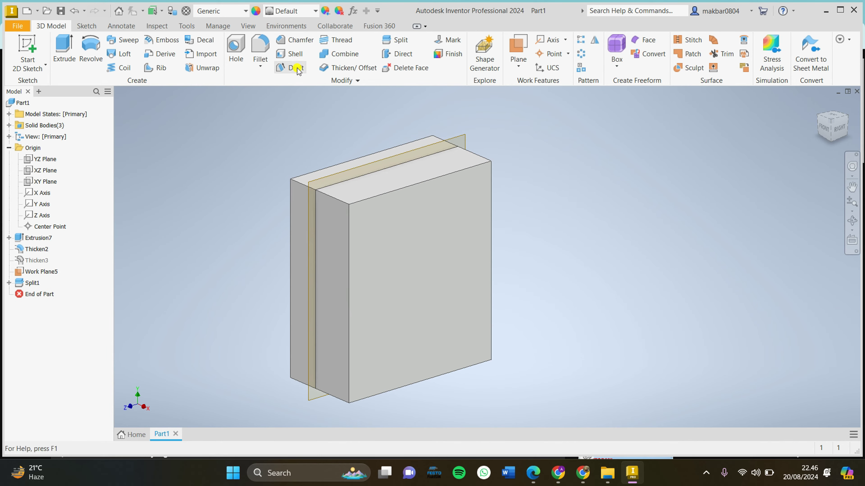
# Step: Move the thicker front body of the split solid 10 mm along X
pyautogui.click(341, 80)
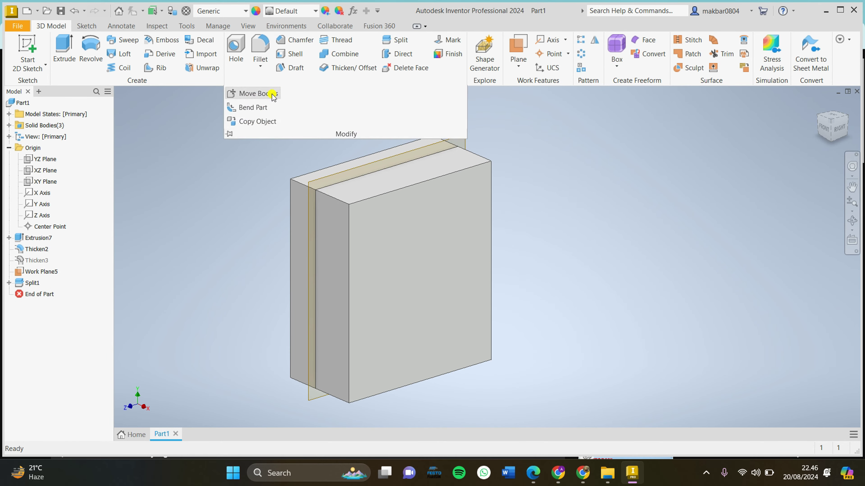
pyautogui.click(256, 93)
pyautogui.press('Escape')
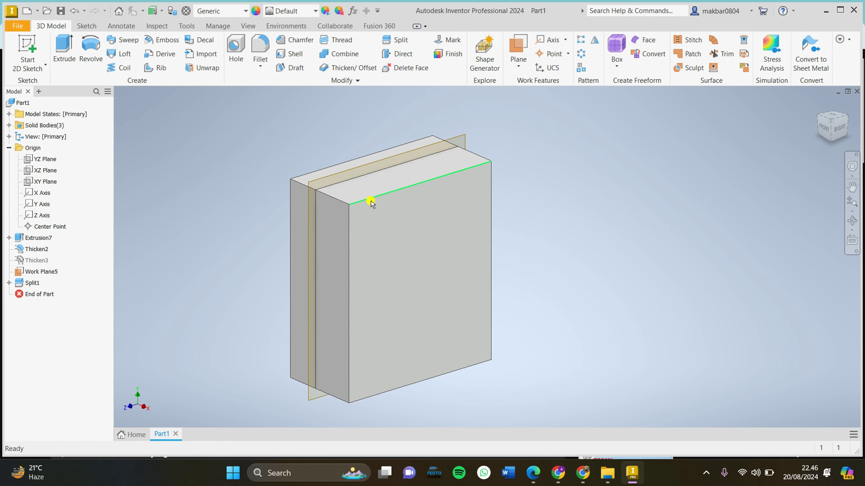
pyautogui.click(301, 81)
pyautogui.click(256, 93)
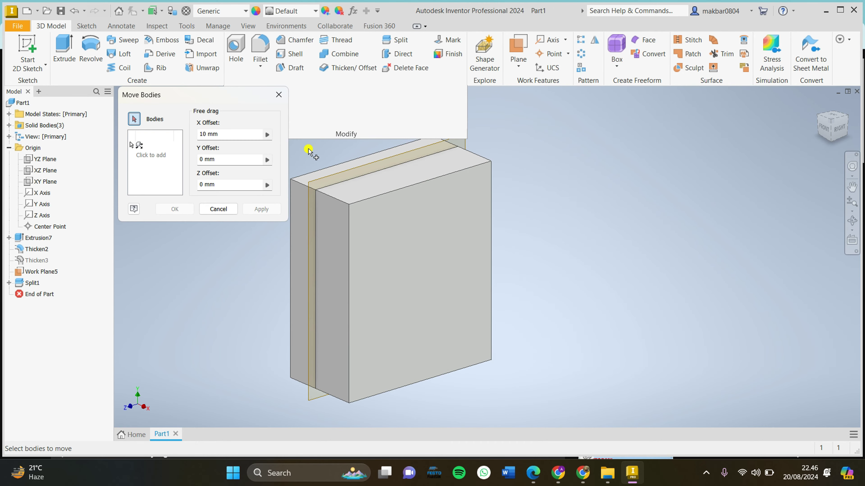
pyautogui.click(330, 185)
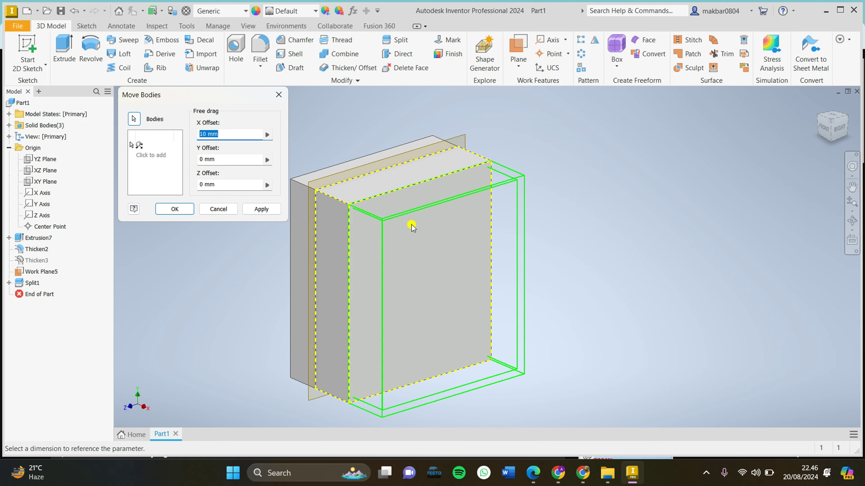
pyautogui.click(271, 209)
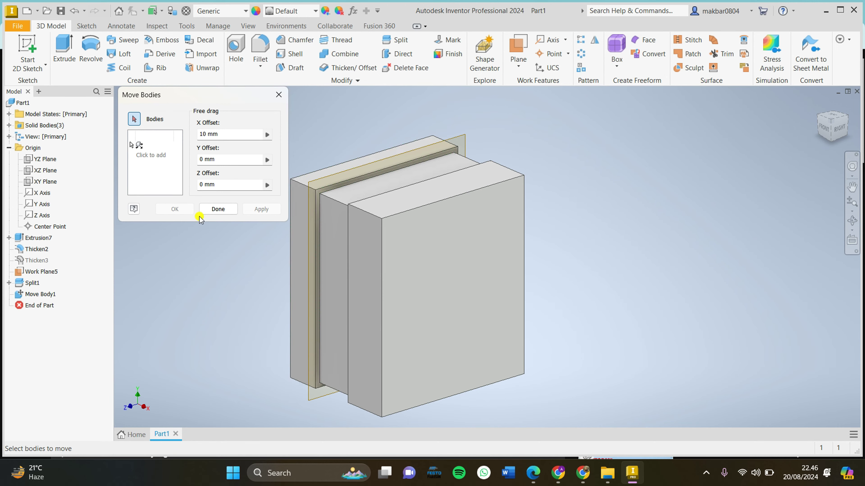
pyautogui.click(218, 209)
# Step: Undo the body move and the solid split
pyautogui.hotkey('ctrl', 'z')
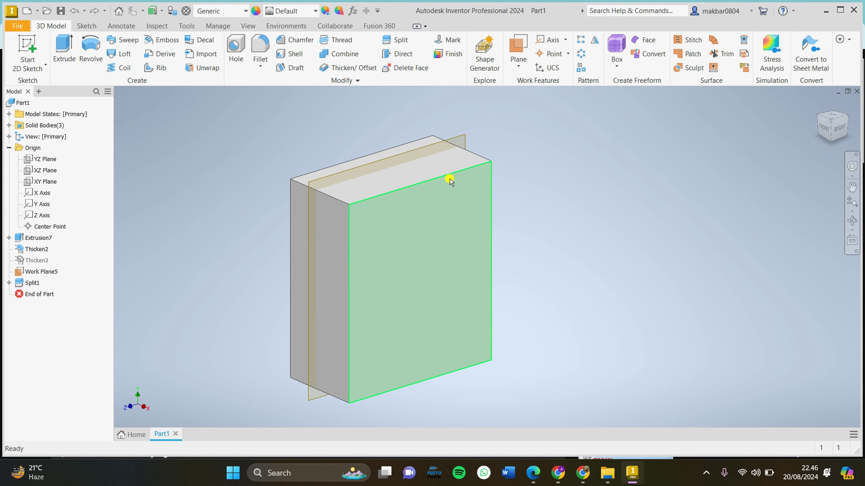
pyautogui.hotkey('ctrl', 'z')
# Step: Split the whole outer solid along the work plane, keeping both halves as separate bodies
pyautogui.click(400, 43)
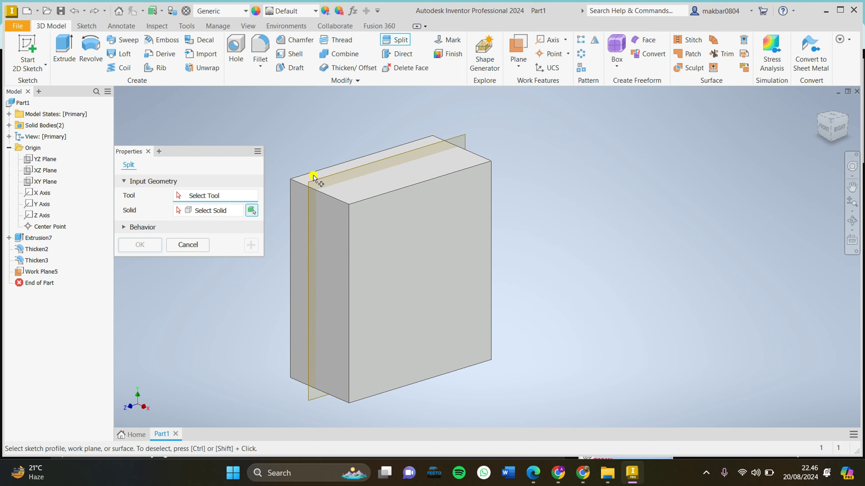
pyautogui.click(314, 184)
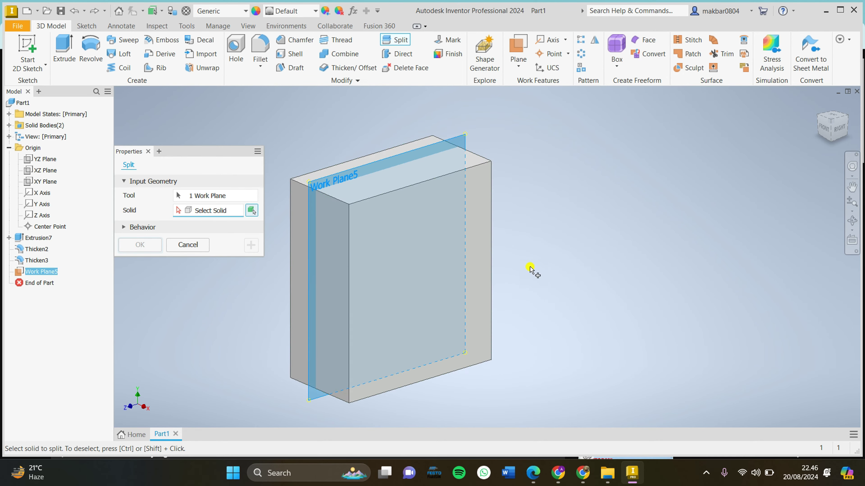
pyautogui.click(481, 290)
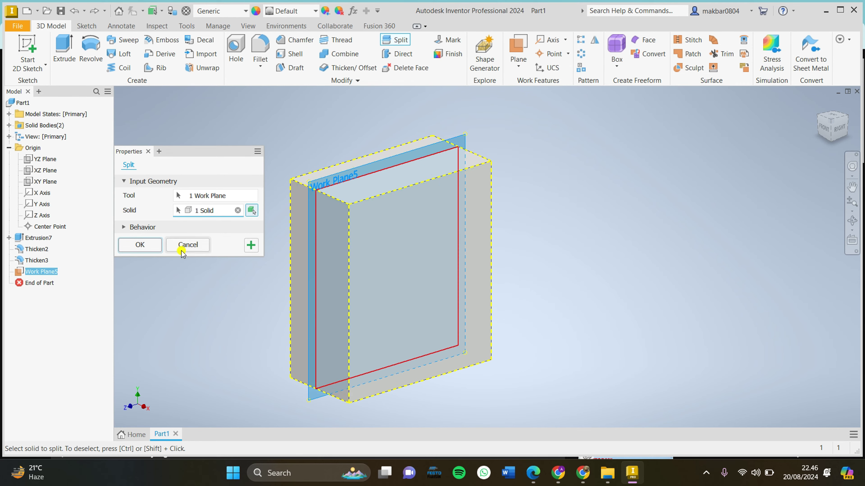
pyautogui.click(139, 244)
# Step: Freely move the thinner split-off body about 35.75 mm in X, -15.25 mm in Y and -22 mm in Z
pyautogui.click(341, 80)
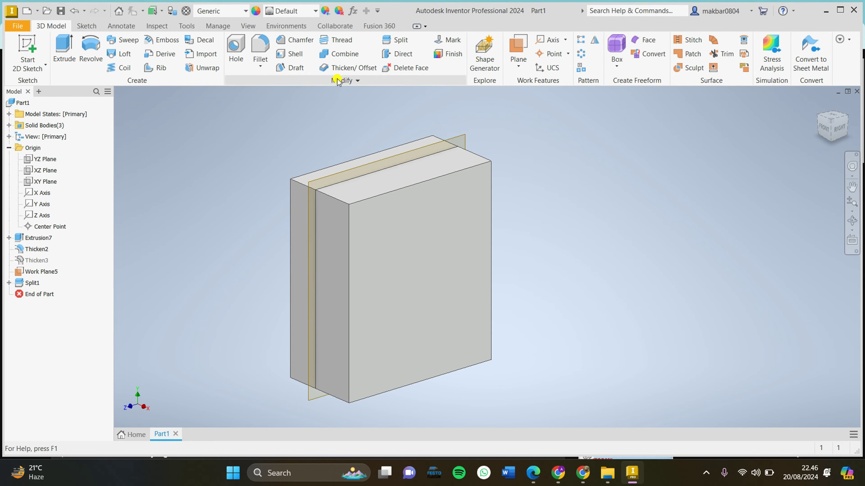
pyautogui.click(258, 93)
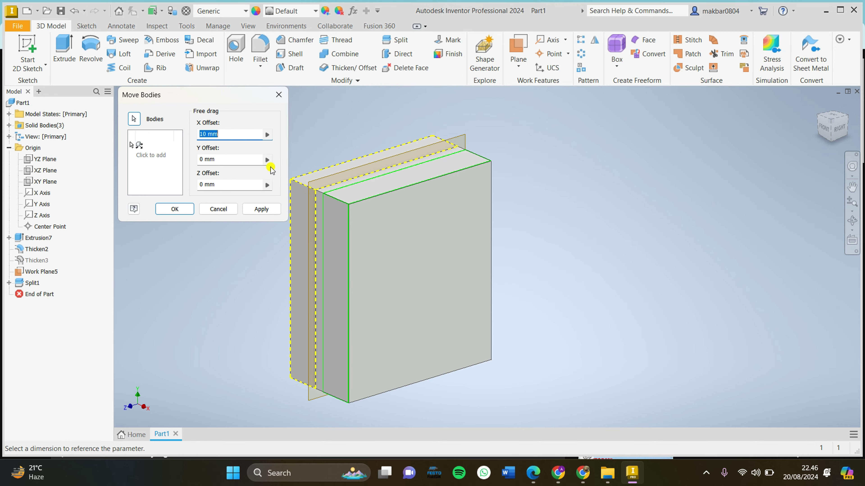
pyautogui.moveTo(328, 199); pyautogui.dragTo(314, 193)
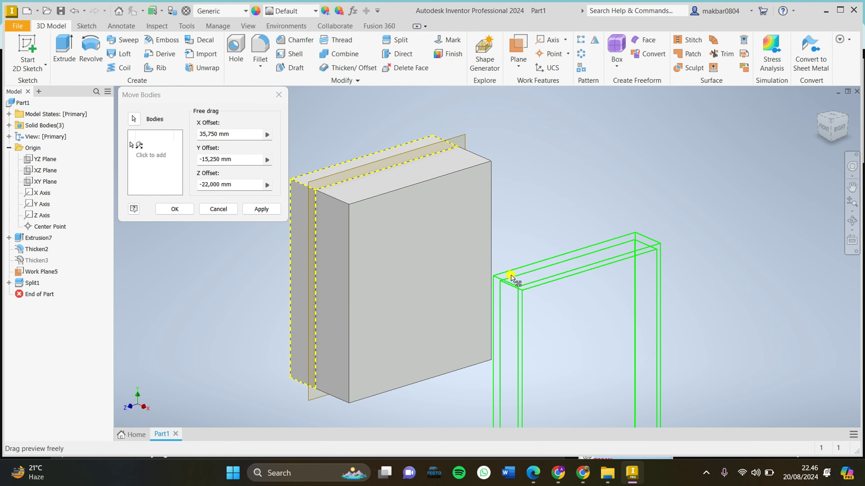
pyautogui.click(186, 209)
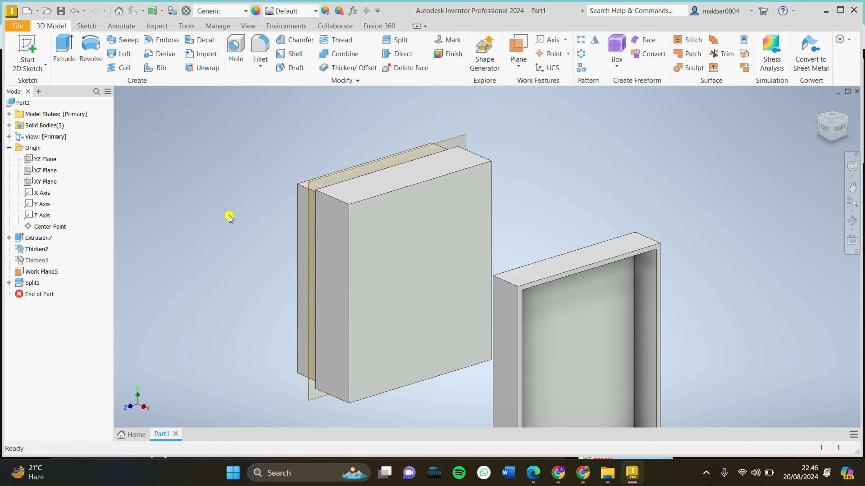
# Step: Move the remaining thicker outer body 10 mm along X to expose the inner block
pyautogui.moveTo(576, 284); pyautogui.dragTo(473, 224, button='middle')
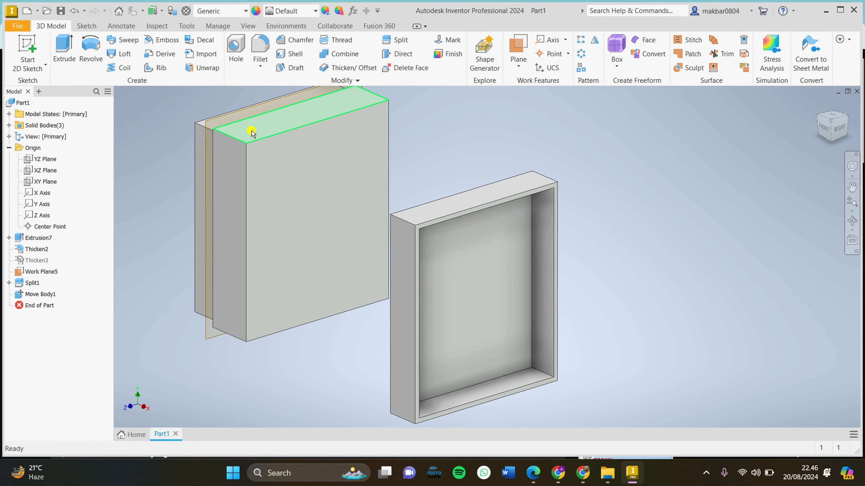
pyautogui.click(340, 81)
pyautogui.click(258, 93)
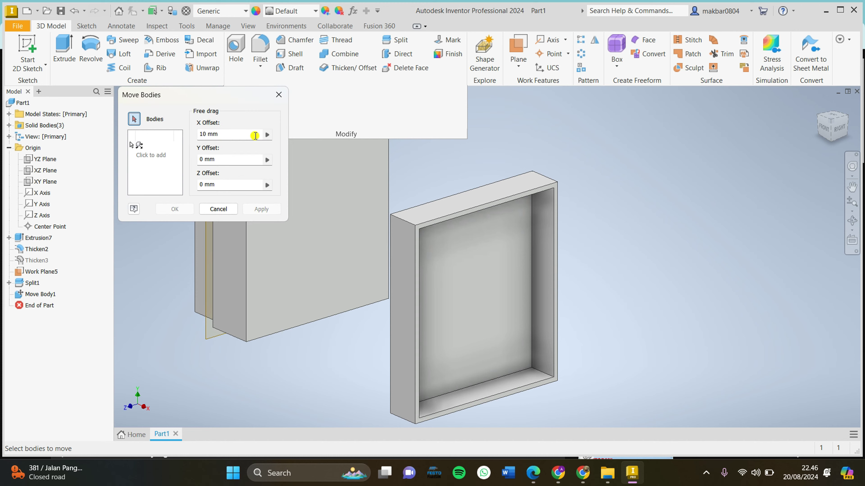
pyautogui.click(324, 160)
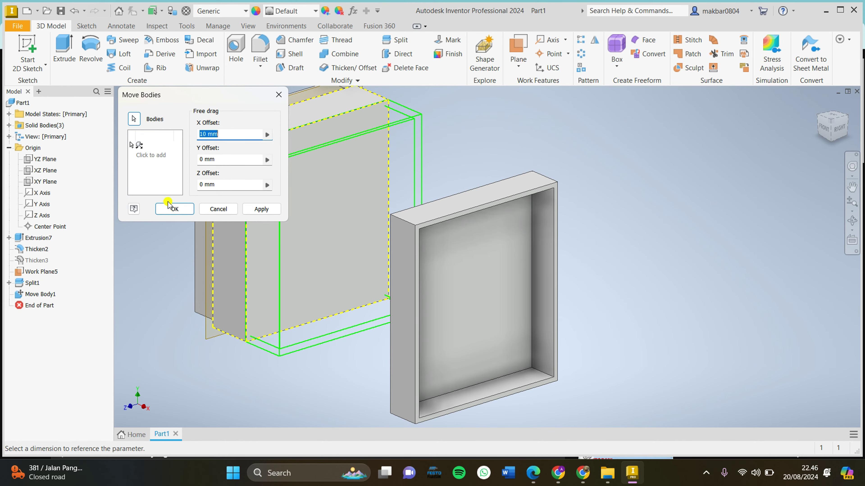
pyautogui.click(174, 208)
pyautogui.moveTo(261, 205); pyautogui.dragTo(348, 236, button='middle')
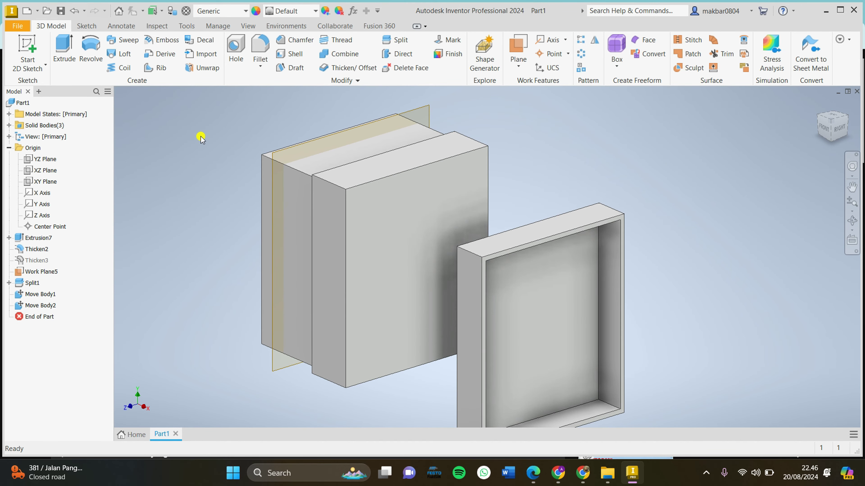
# Step: Delete the base extrusion together with its sketch and all dependent features
pyautogui.rightClick(35, 249)
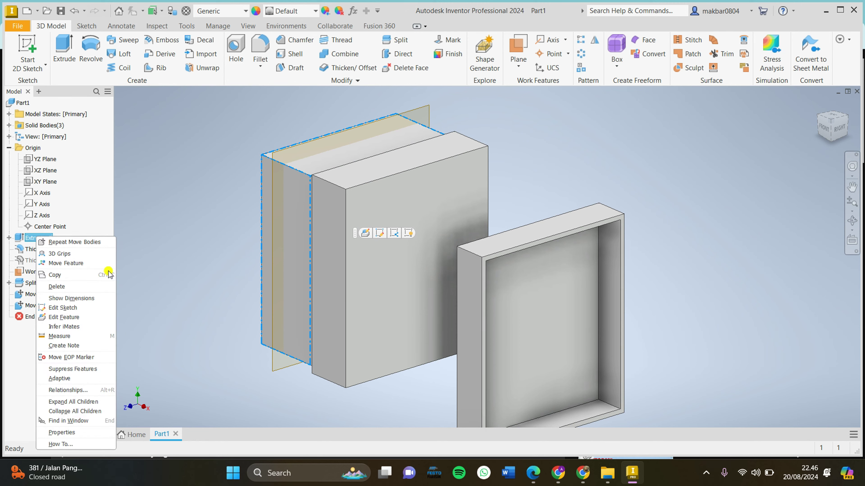
pyautogui.click(68, 286)
pyautogui.click(239, 209)
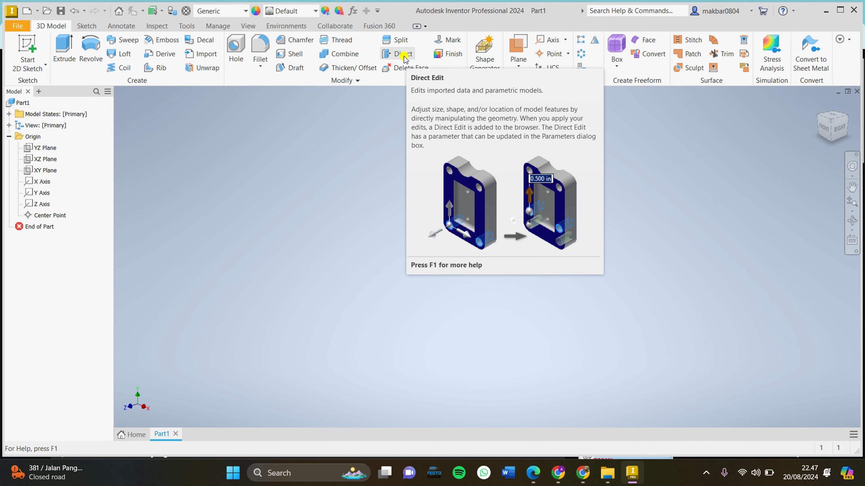
# Step: Sketch a rectangle on the XZ plane with one corner at the origin, and finish the sketch
pyautogui.click(87, 25)
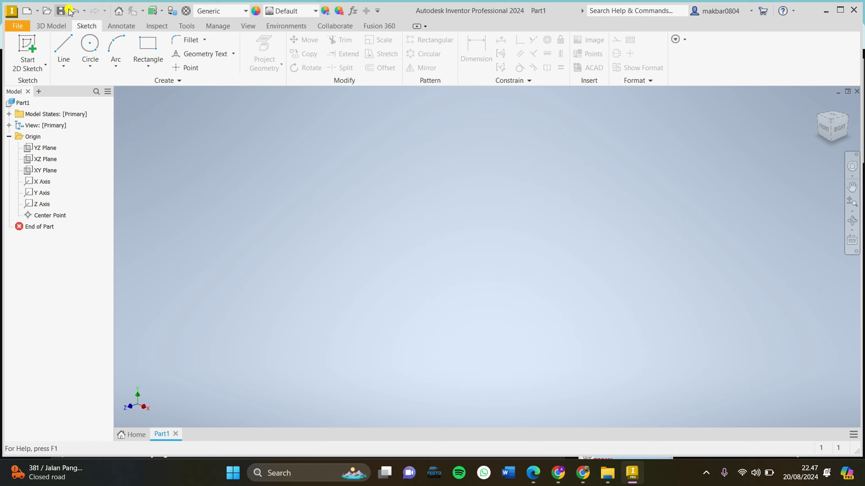
pyautogui.click(51, 26)
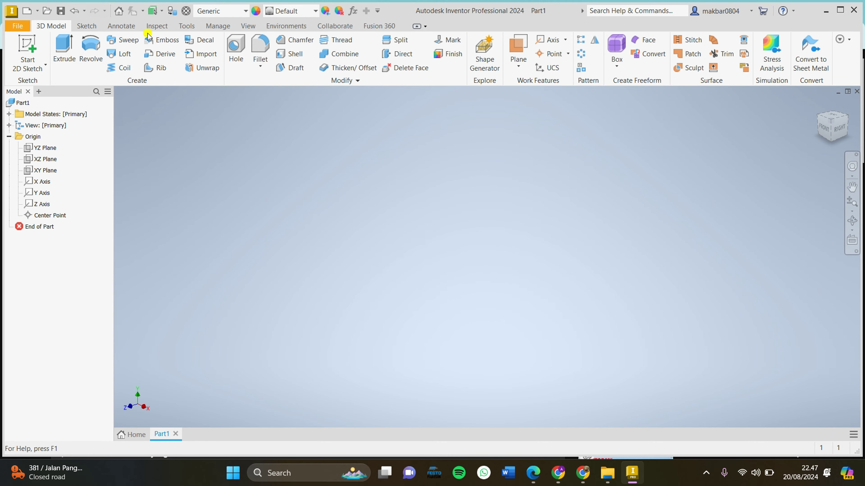
pyautogui.click(82, 26)
pyautogui.click(27, 51)
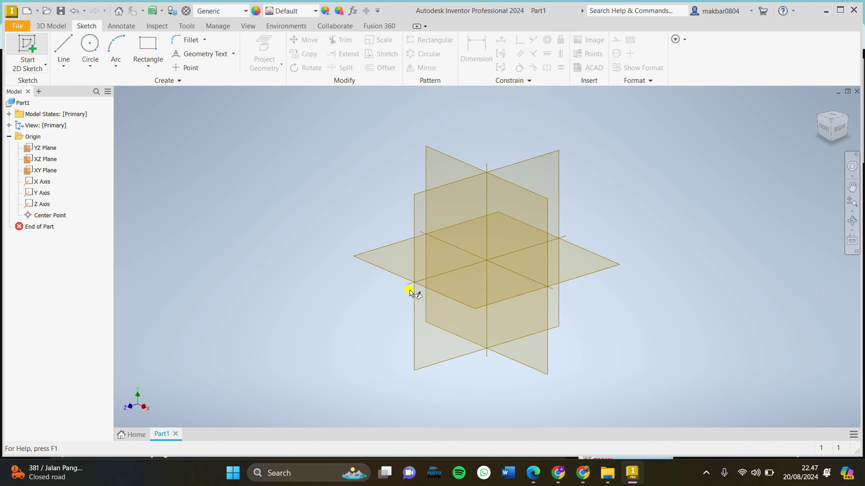
pyautogui.click(396, 267)
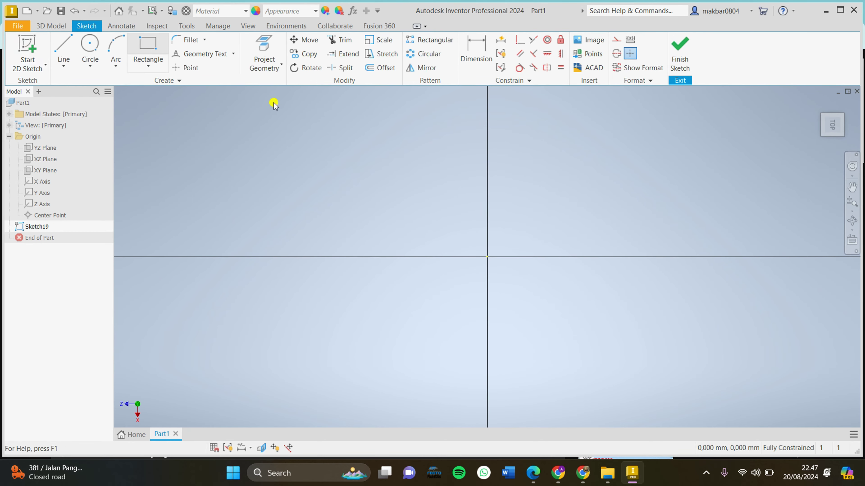
pyautogui.press('r')
pyautogui.click(486, 257)
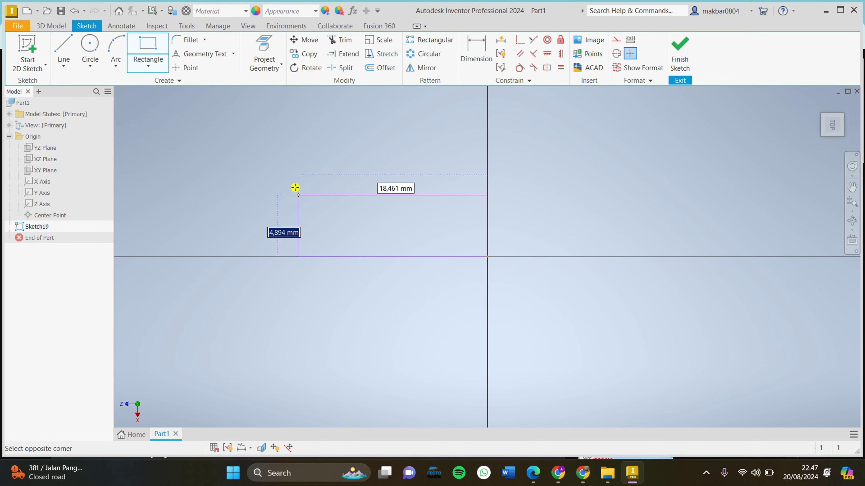
pyautogui.click(241, 134)
pyautogui.click(680, 51)
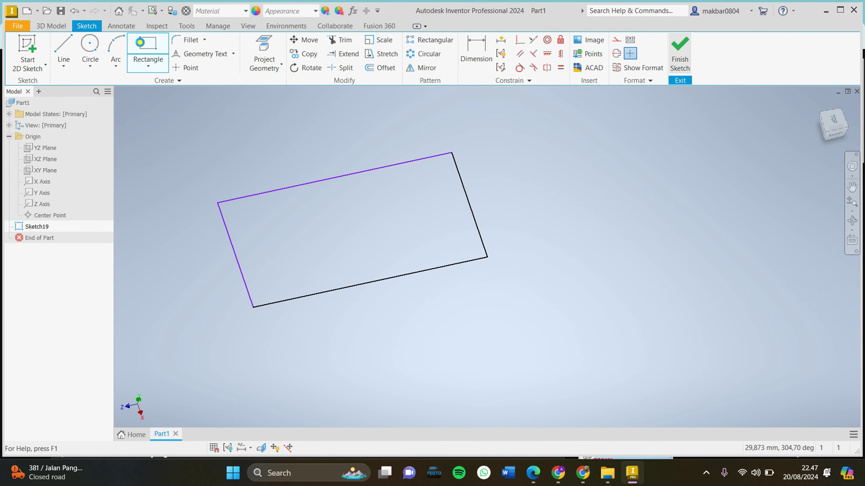
# Step: Extrude the rectangle 40 mm into a solid block
pyautogui.click(63, 27)
pyautogui.click(64, 48)
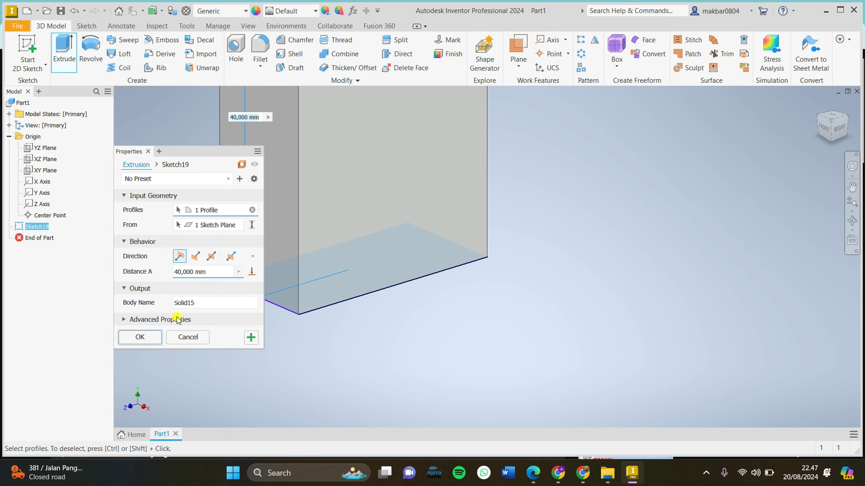
pyautogui.click(140, 337)
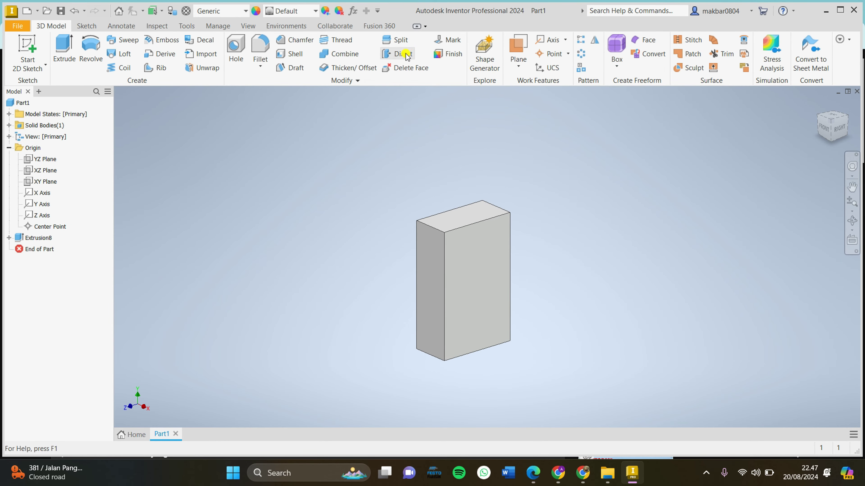
pyautogui.click(405, 54)
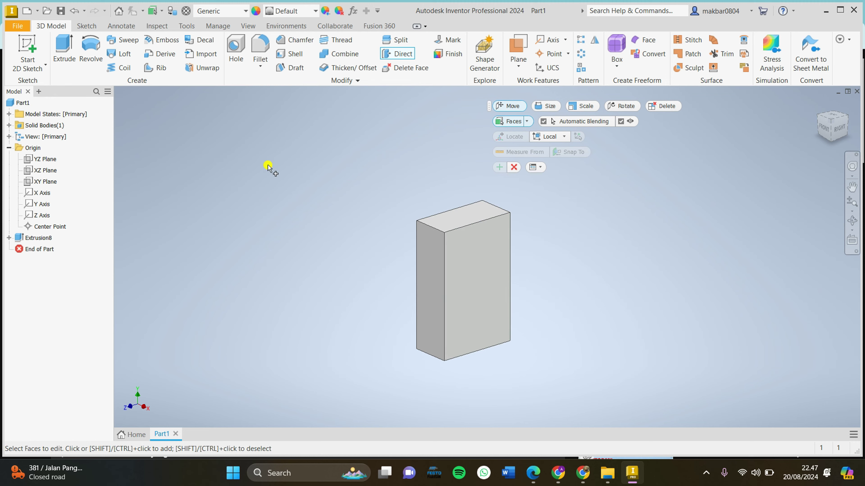
pyautogui.moveTo(264, 162); pyautogui.dragTo(604, 418)
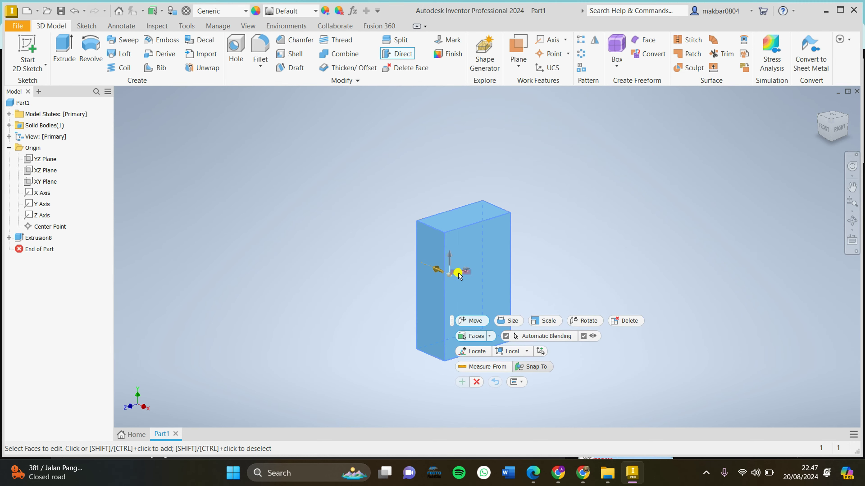
pyautogui.moveTo(459, 275)
pyautogui.mouseDown()
pyautogui.moveTo(656, 261)
pyautogui.moveTo(444, 270)
pyautogui.mouseUp()
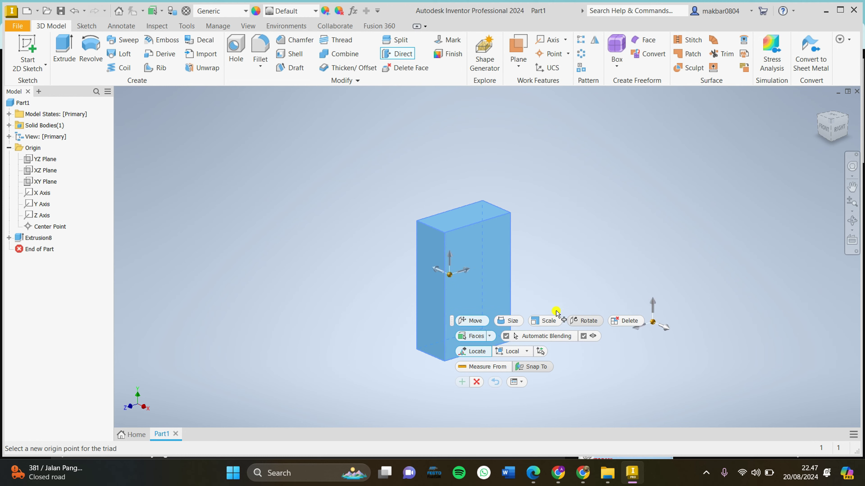
pyautogui.click(444, 293)
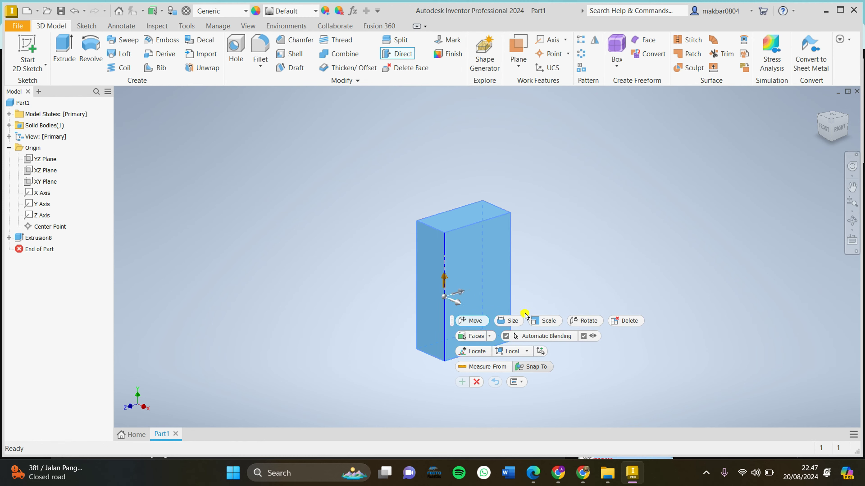
pyautogui.press('Escape')
# Step: Use Direct Edit to move the block's large +X face outward 34 mm along X
pyautogui.scroll(3, 558, 235)
pyautogui.moveTo(499, 227); pyautogui.dragTo(587, 144, button='middle')
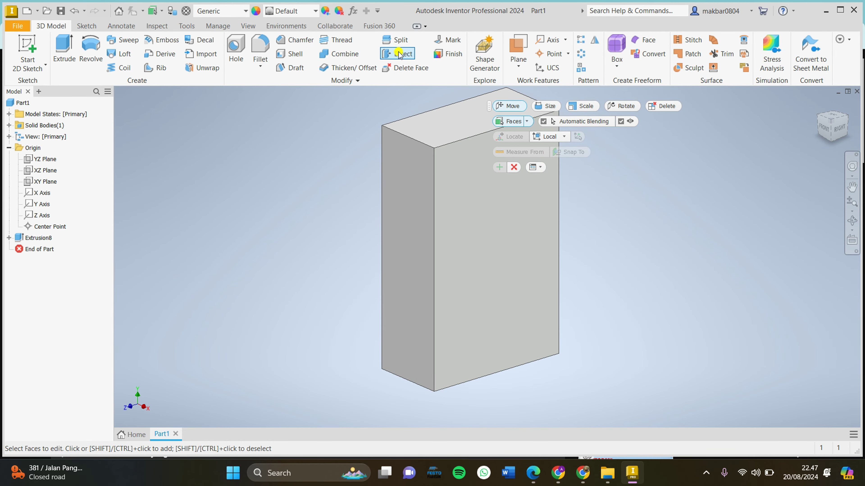
pyautogui.click(497, 240)
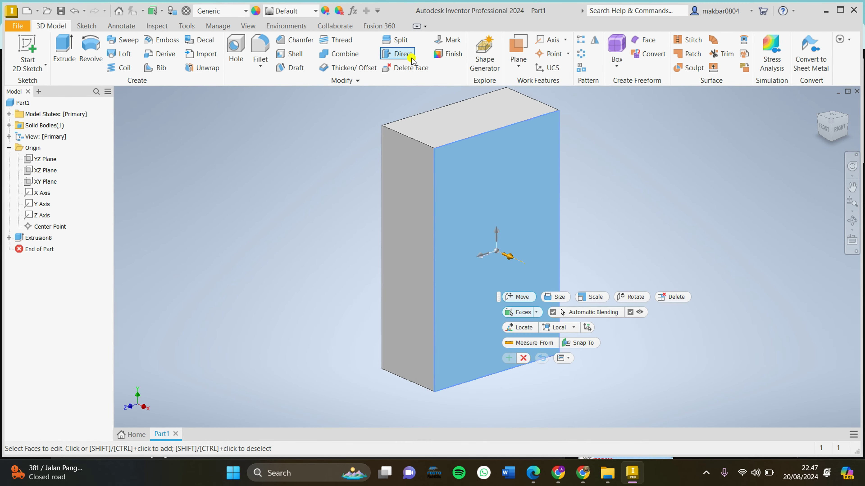
pyautogui.moveTo(531, 273); pyautogui.dragTo(639, 353)
pyautogui.scroll(-3, 639, 354)
pyautogui.moveTo(638, 354); pyautogui.dragTo(547, 297, button='middle')
pyautogui.scroll(-2, 545, 297)
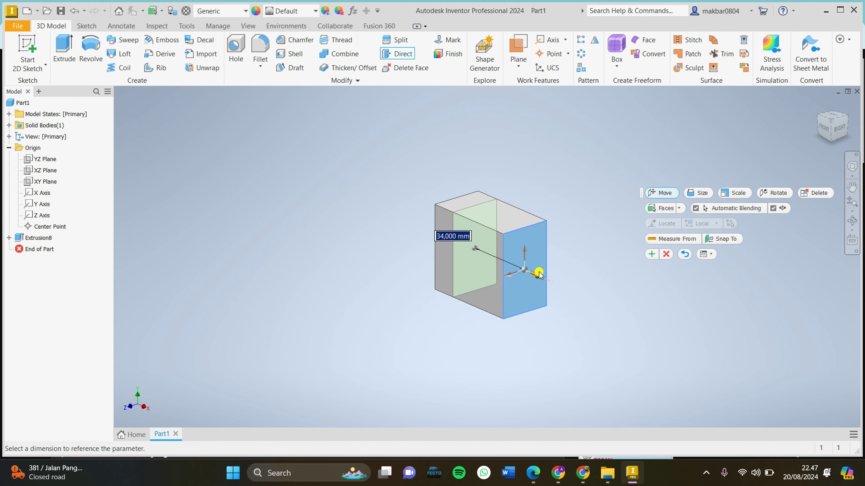
pyautogui.scroll(3, 553, 290)
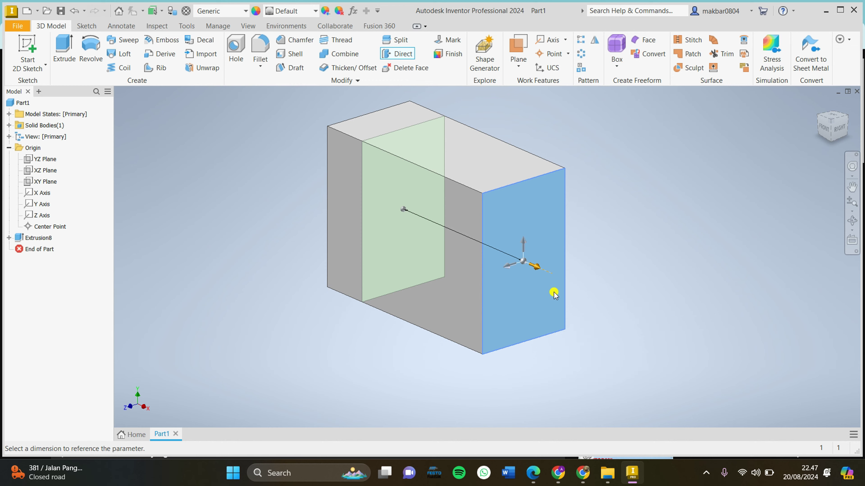
pyautogui.press('Return')
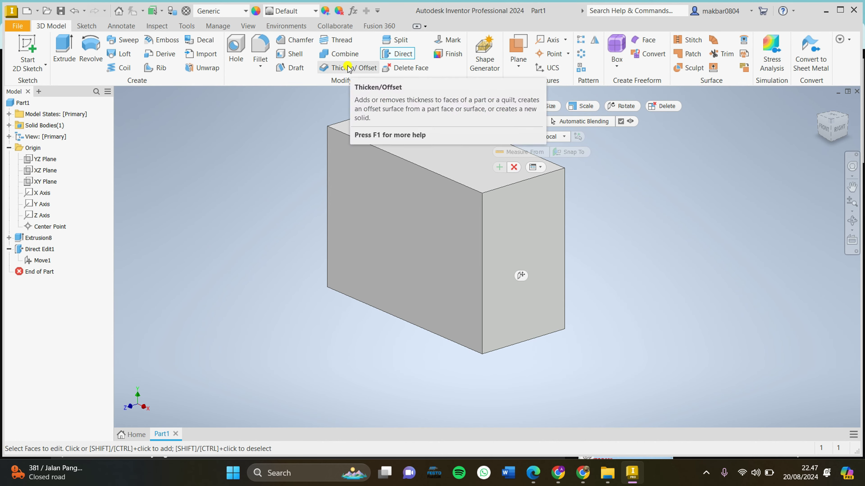
pyautogui.scroll(-2, 296, 108)
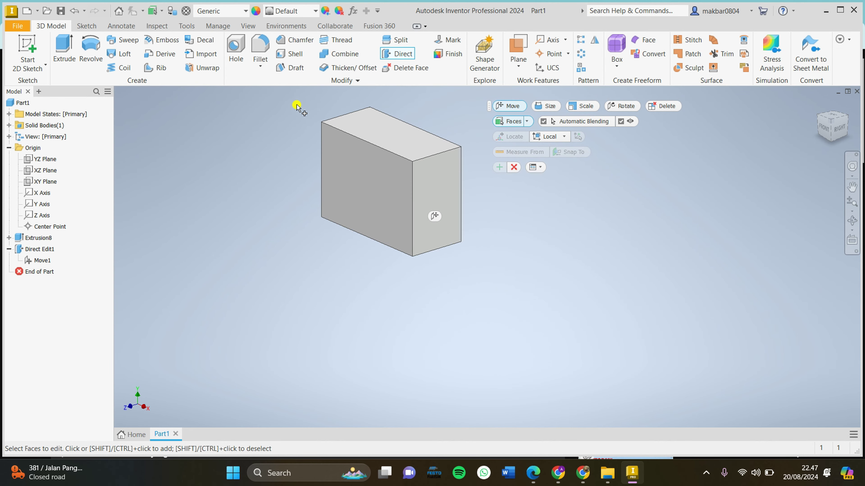
pyautogui.moveTo(286, 93); pyautogui.dragTo(460, 266)
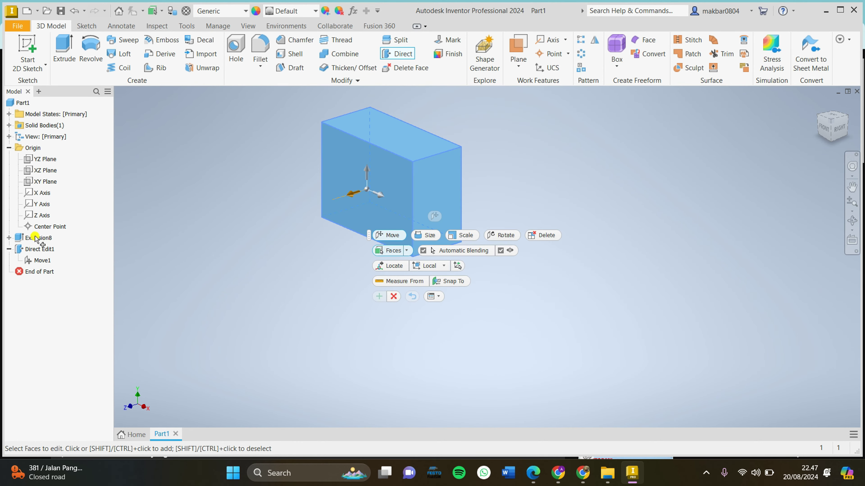
pyautogui.press('Escape')
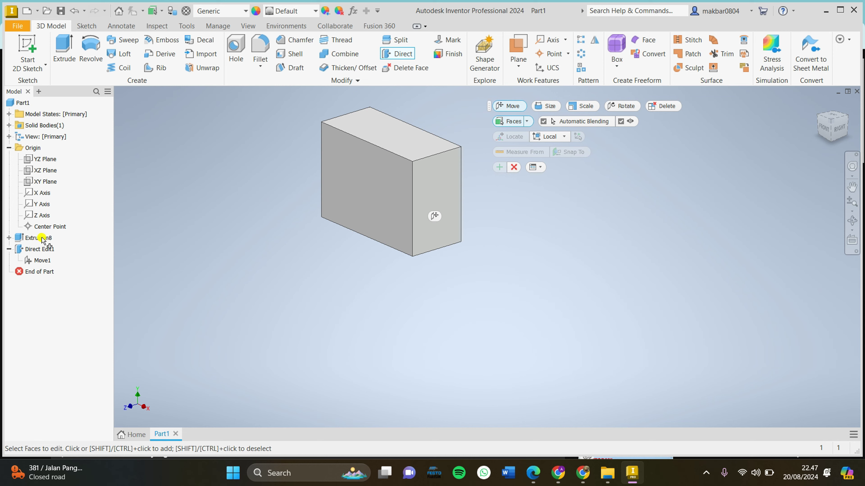
pyautogui.press('Escape')
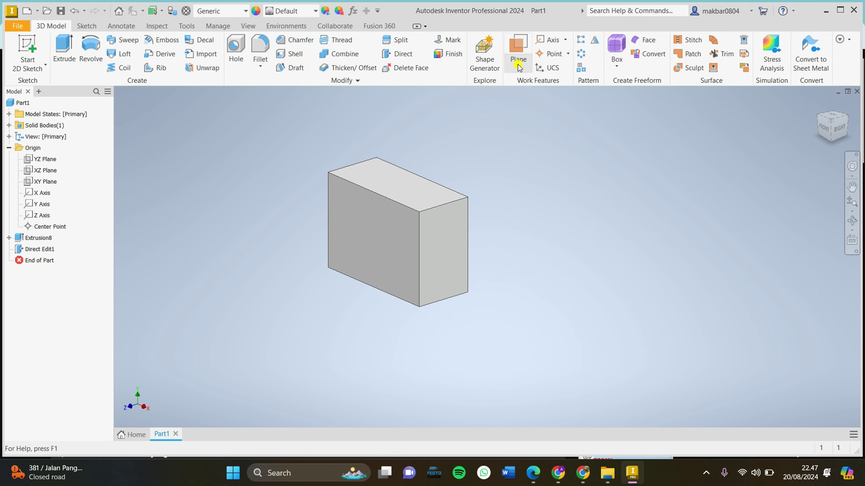
pyautogui.click(519, 58)
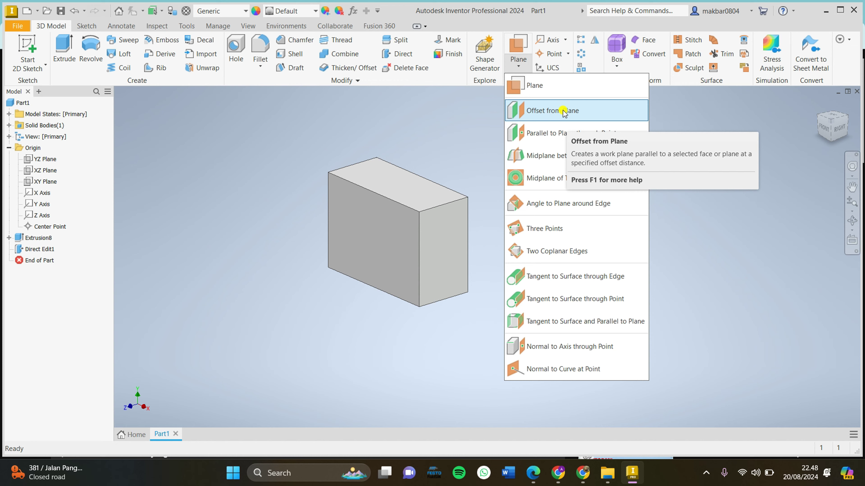
pyautogui.click(618, 63)
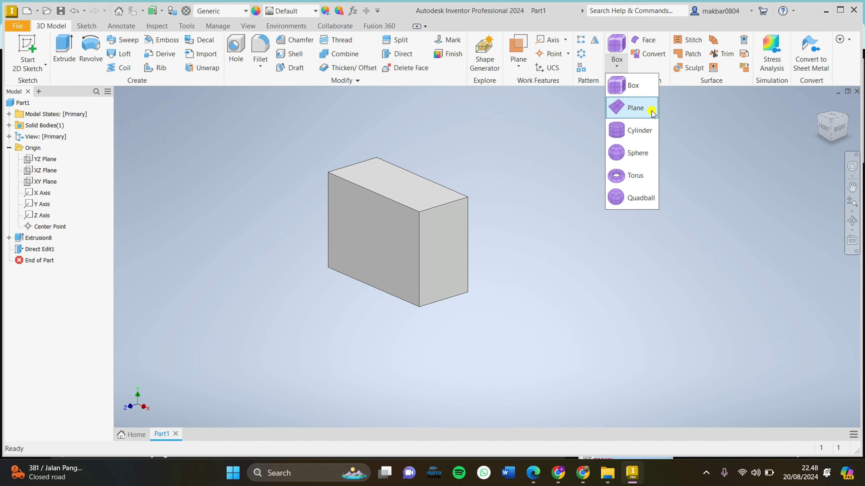
# Step: Delete the block's extrusion together with its sketch and the dependent Direct Edit feature
pyautogui.click(48, 240)
pyautogui.rightClick(48, 240)
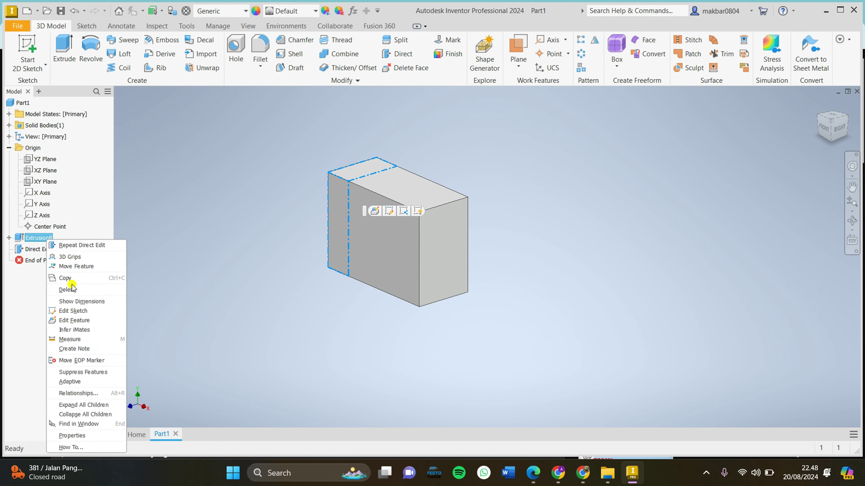
pyautogui.click(70, 281)
pyautogui.click(223, 212)
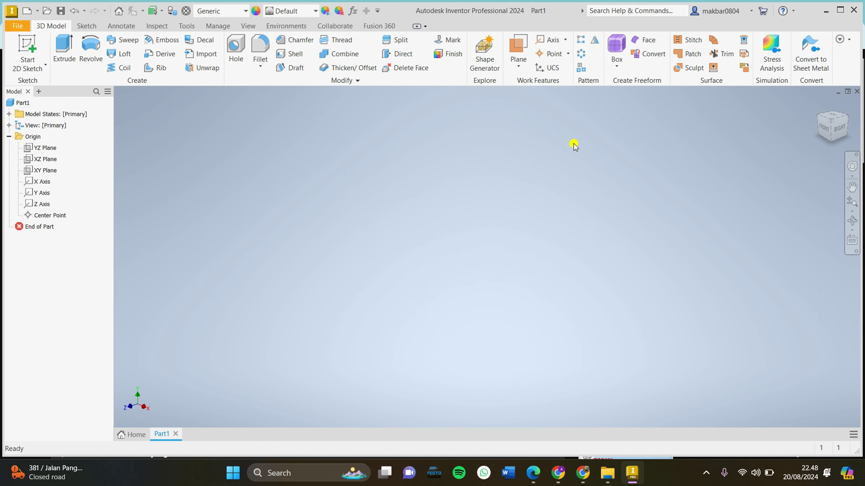
# Step: Create a 75 × 50 × 25 mm freeform box on the XZ plane, centred on the origin, with two faces in each direction
pyautogui.click(617, 61)
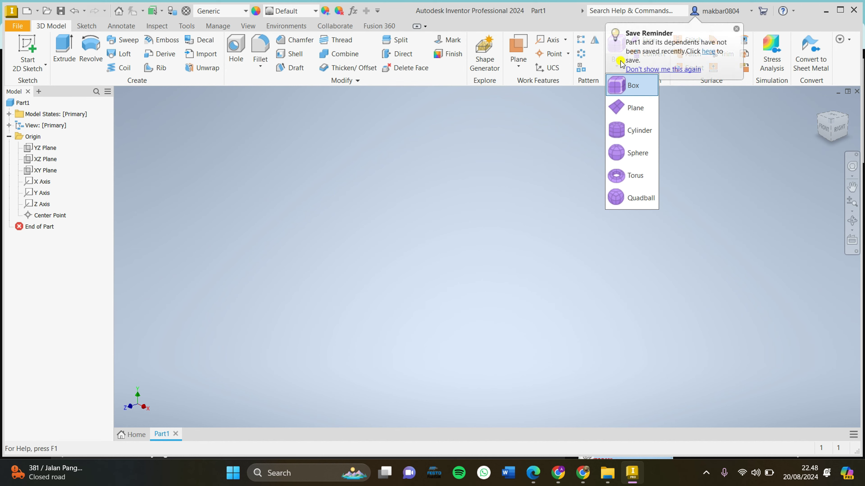
pyautogui.click(620, 64)
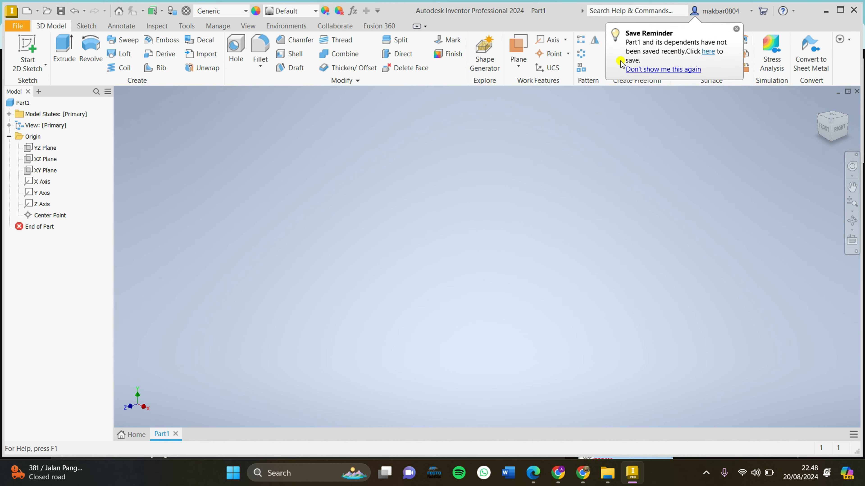
pyautogui.click(736, 31)
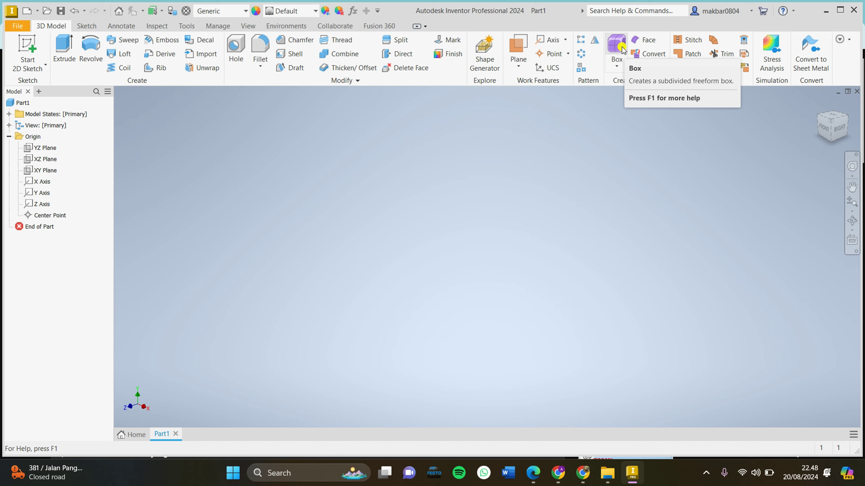
pyautogui.click(617, 45)
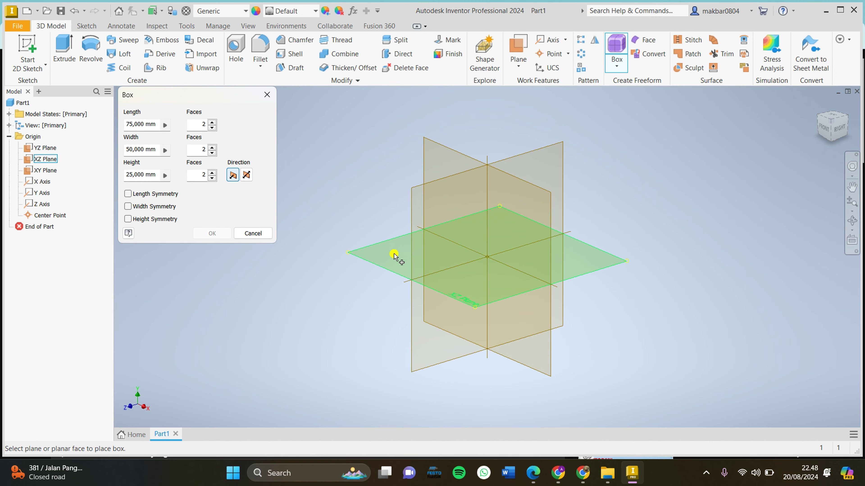
pyautogui.click(380, 259)
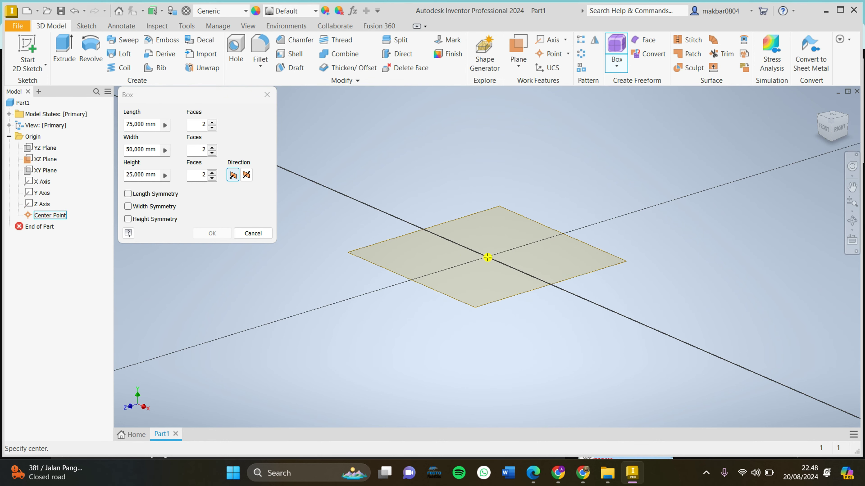
pyautogui.click(487, 258)
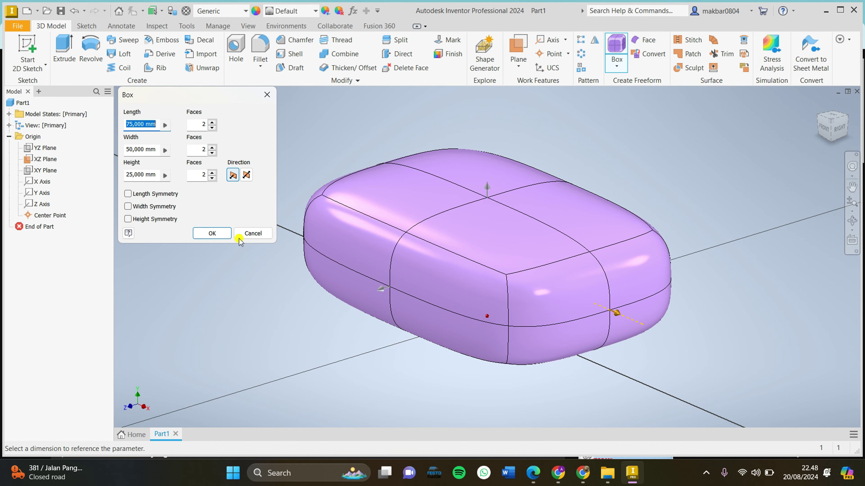
pyautogui.click(213, 234)
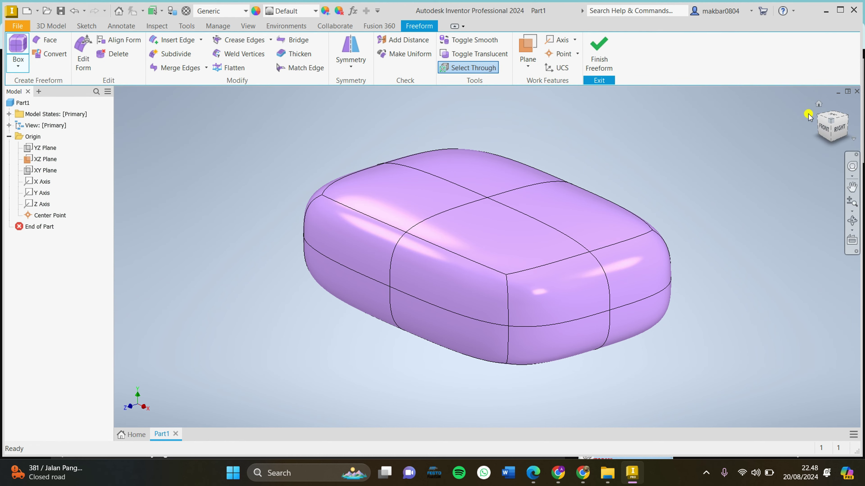
# Step: Try to move the upper corner face at the freeform box's -X end along X with Edit Form, working in the front view
pyautogui.click(821, 119)
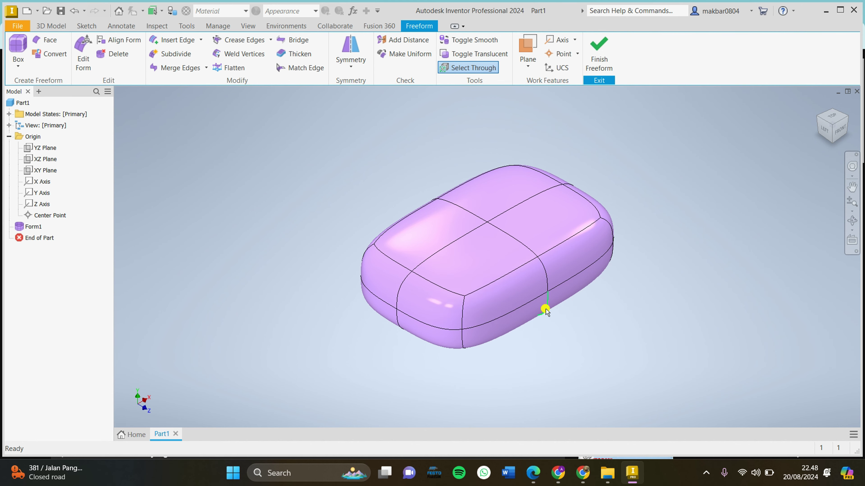
pyautogui.scroll(5, 546, 310)
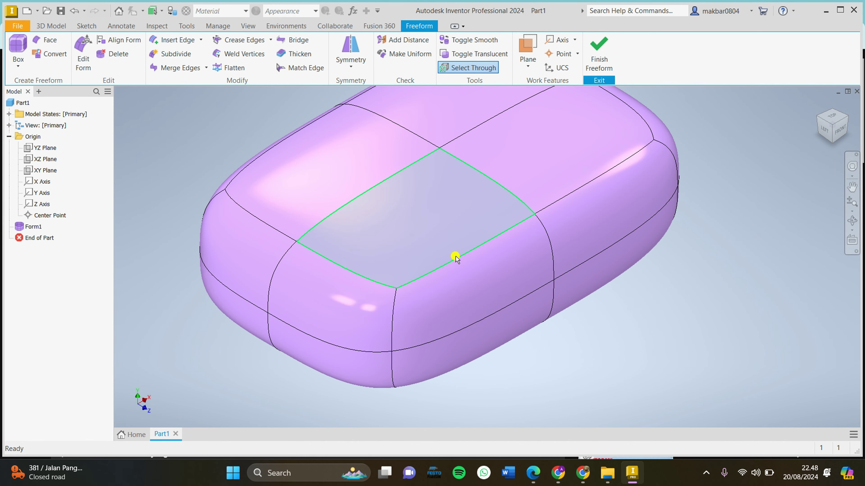
pyautogui.click(841, 132)
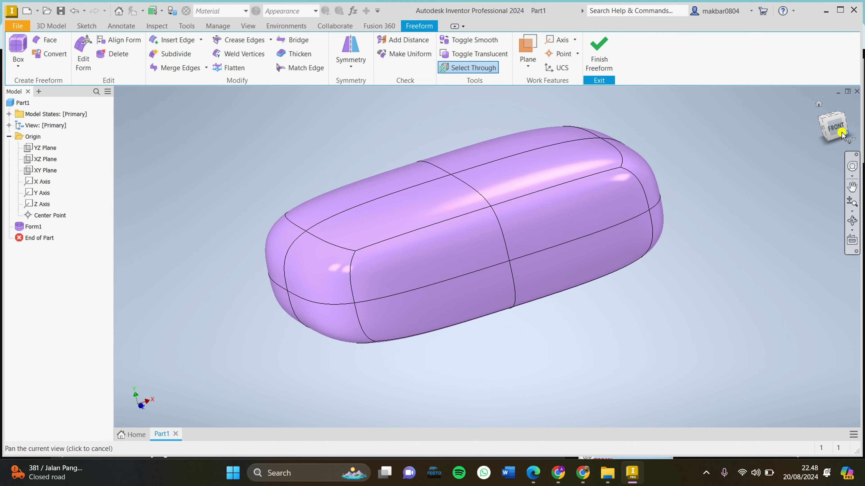
pyautogui.moveTo(841, 134); pyautogui.dragTo(829, 127)
pyautogui.click(823, 122)
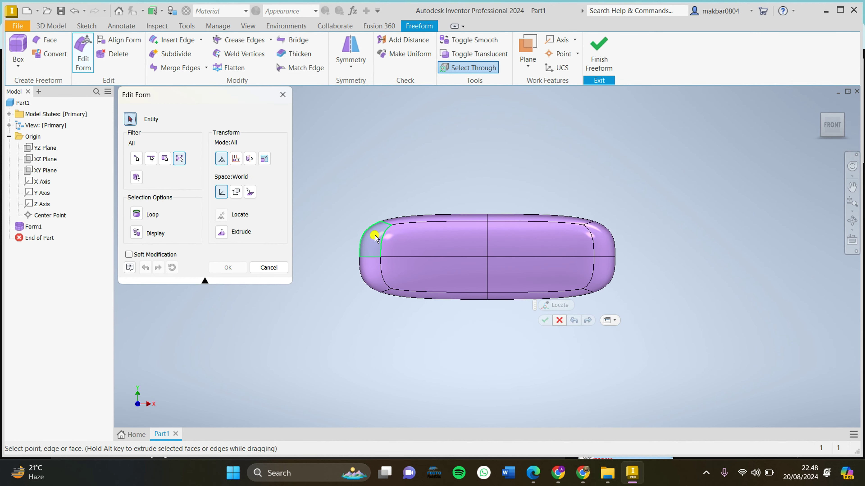
pyautogui.click(372, 241)
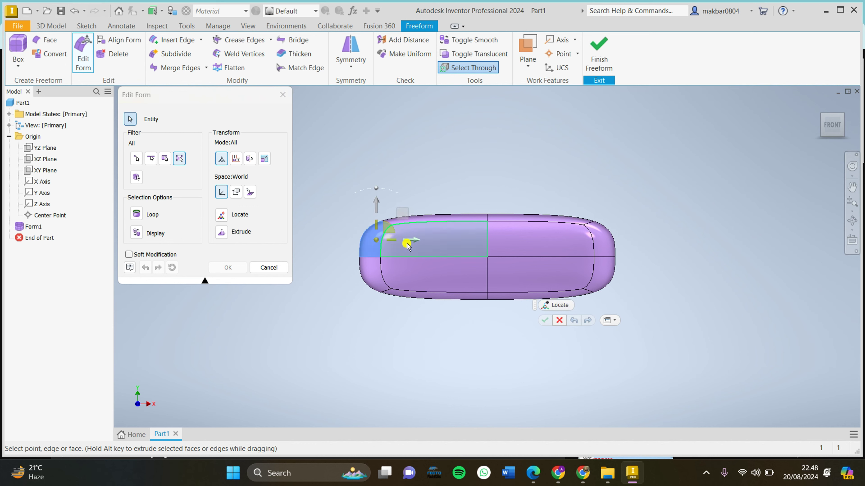
pyautogui.moveTo(411, 238); pyautogui.dragTo(400, 251)
pyautogui.press('Return')
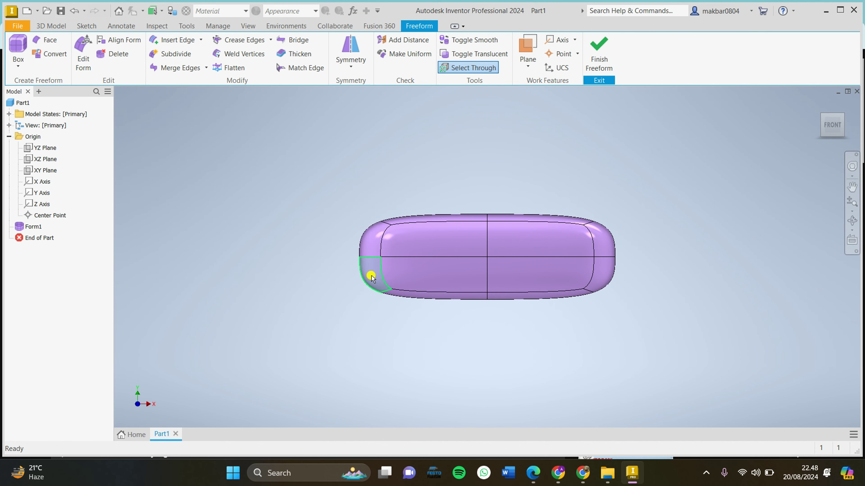
# Step: Use Edit Form to move the lower corner face at the freeform's -X end outward about 32.25 mm along X
pyautogui.click(84, 54)
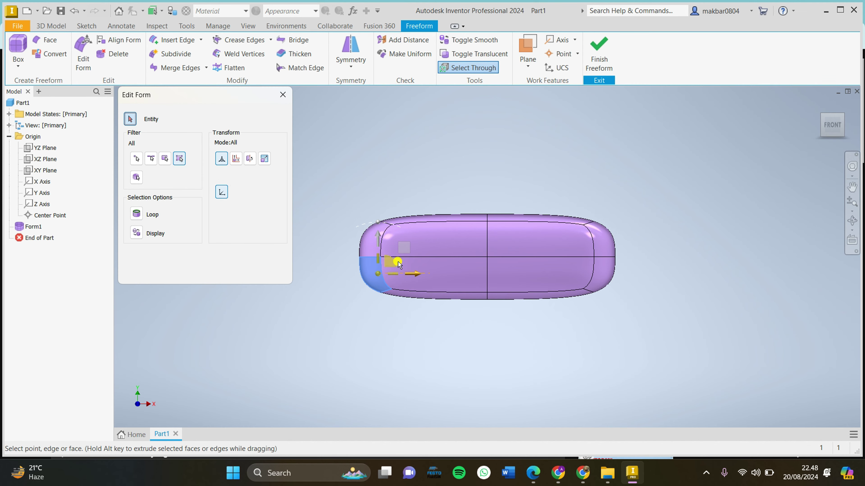
pyautogui.moveTo(411, 272); pyautogui.dragTo(299, 274)
pyautogui.moveTo(383, 299); pyautogui.dragTo(471, 322, button='middle')
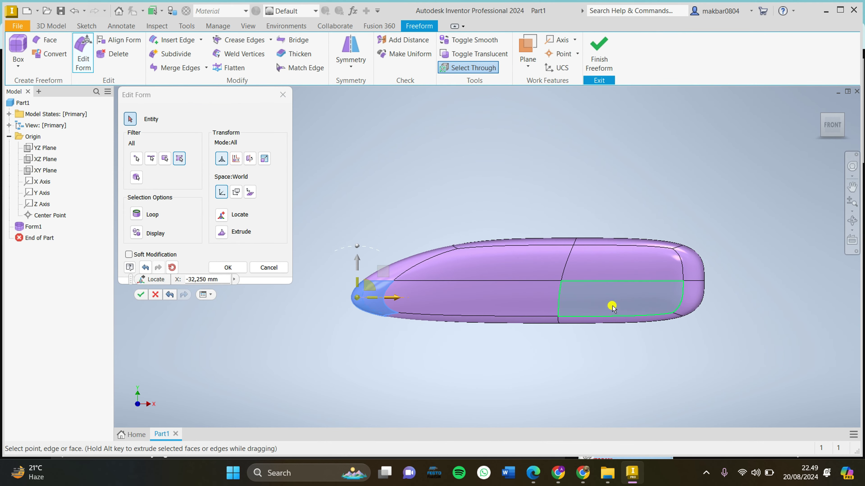
# Step: Lower the two upper faces at the freeform's -X end along Y, the rear one about 4.5 mm and the front one about 3 mm
pyautogui.click(821, 114)
pyautogui.scroll(-5, 545, 281)
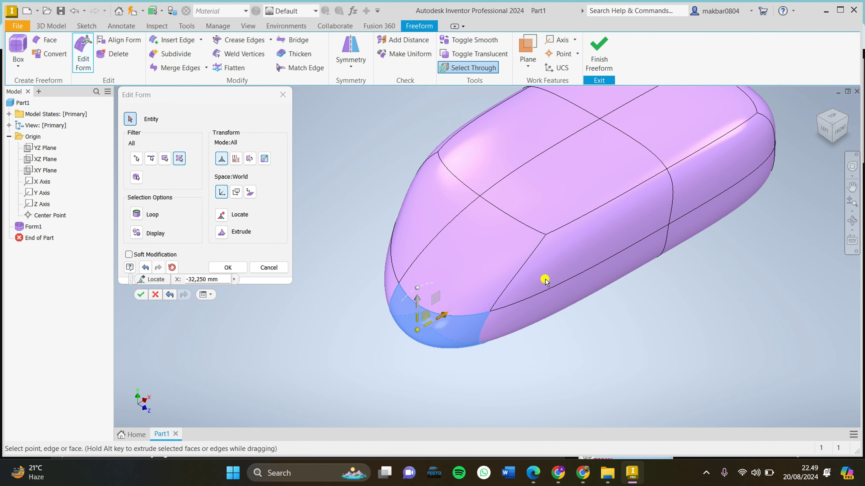
pyautogui.click(391, 277)
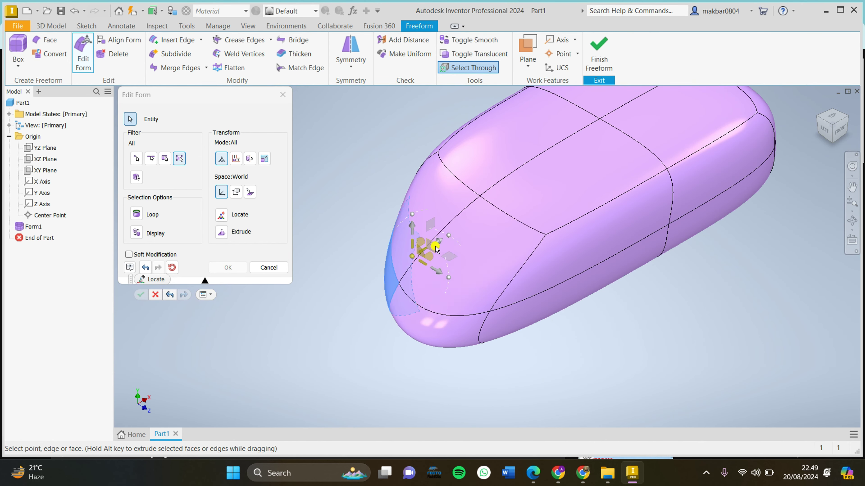
pyautogui.moveTo(435, 243); pyautogui.dragTo(421, 199)
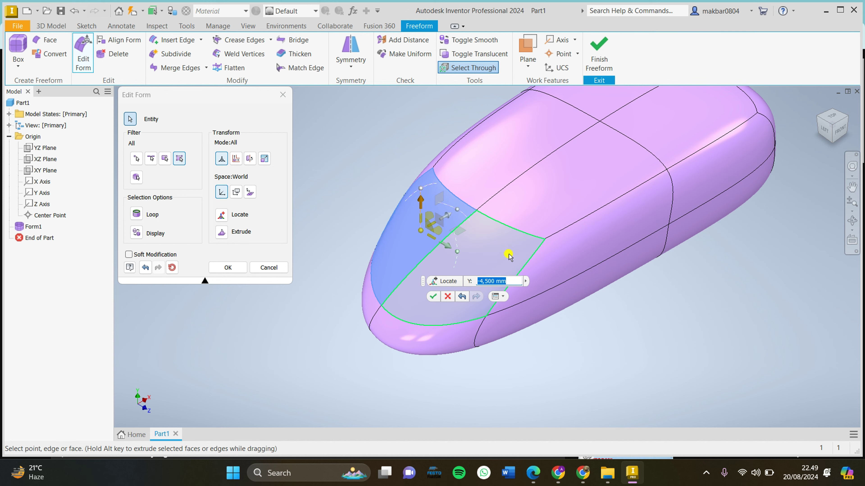
pyautogui.click(469, 249)
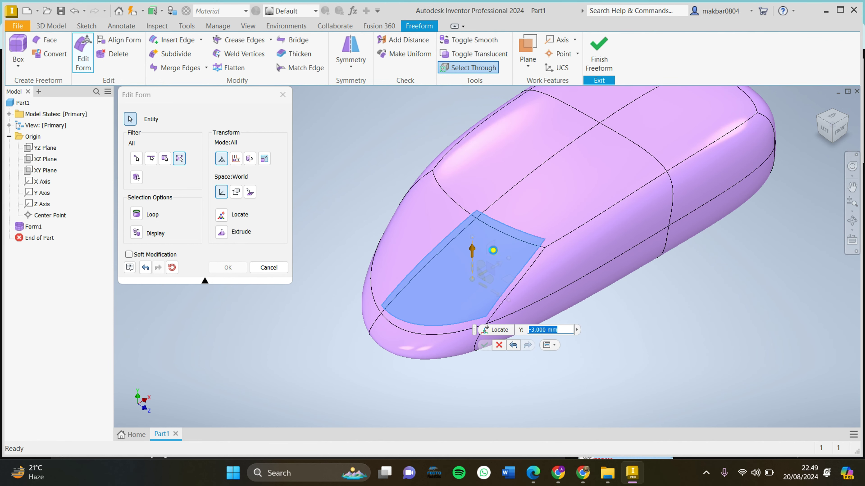
# Step: Raise the upper front side face on the +X half about 1.75 mm along Y and finish the freeform
pyautogui.click(840, 129)
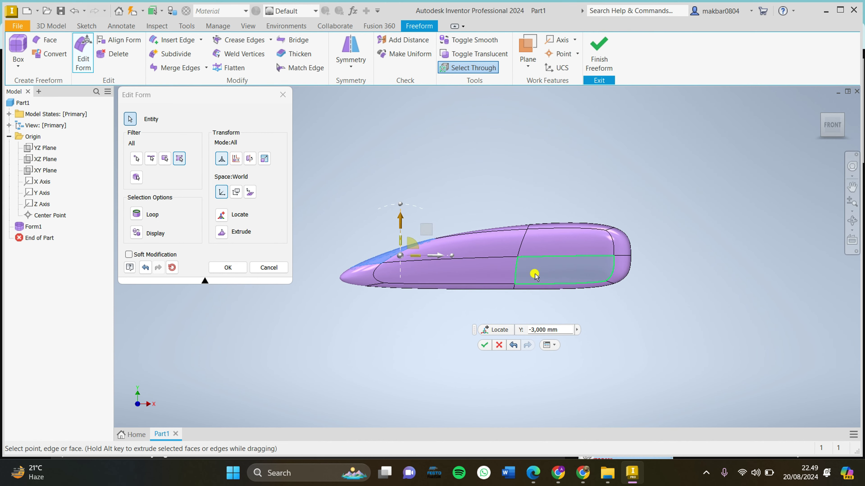
pyautogui.click(573, 248)
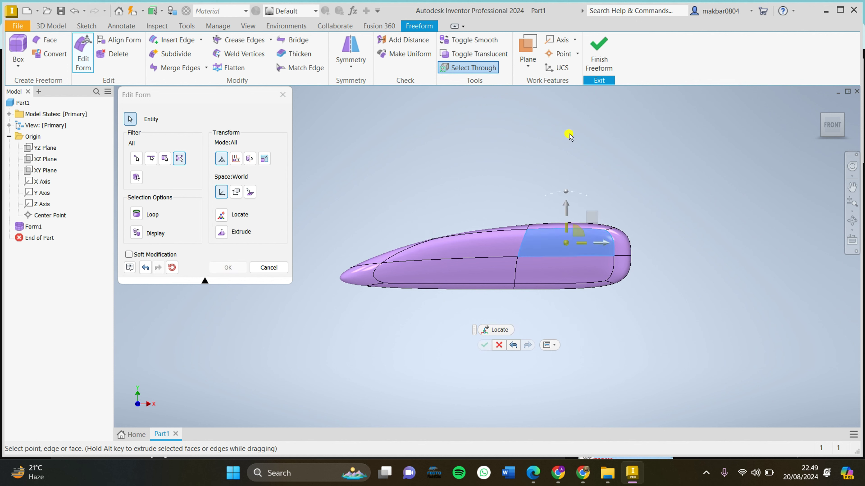
pyautogui.moveTo(571, 213)
pyautogui.mouseDown()
pyautogui.moveTo(565, 207)
pyautogui.moveTo(566, 228)
pyautogui.moveTo(573, 198)
pyautogui.mouseUp()
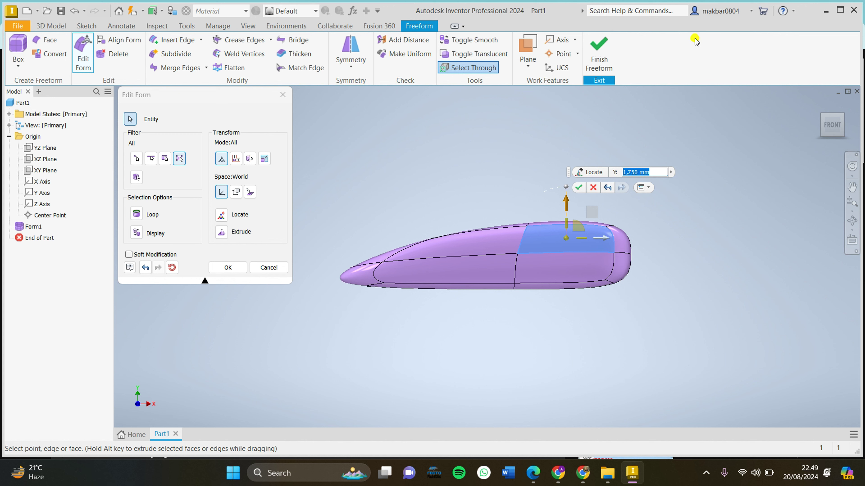
pyautogui.click(598, 51)
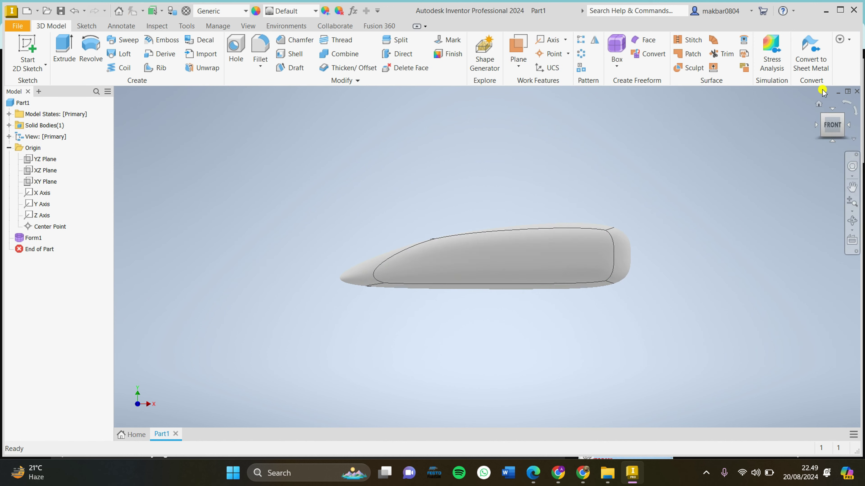
pyautogui.click(818, 104)
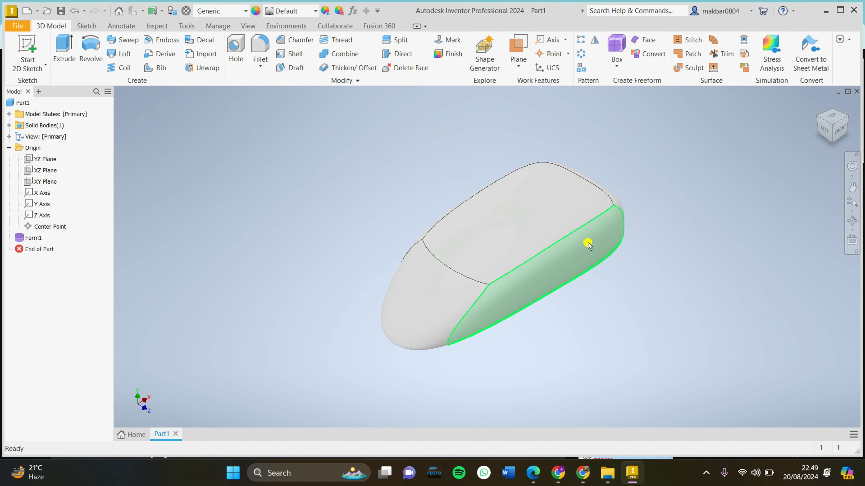
pyautogui.moveTo(819, 125); pyautogui.dragTo(850, 141)
pyautogui.click(849, 120)
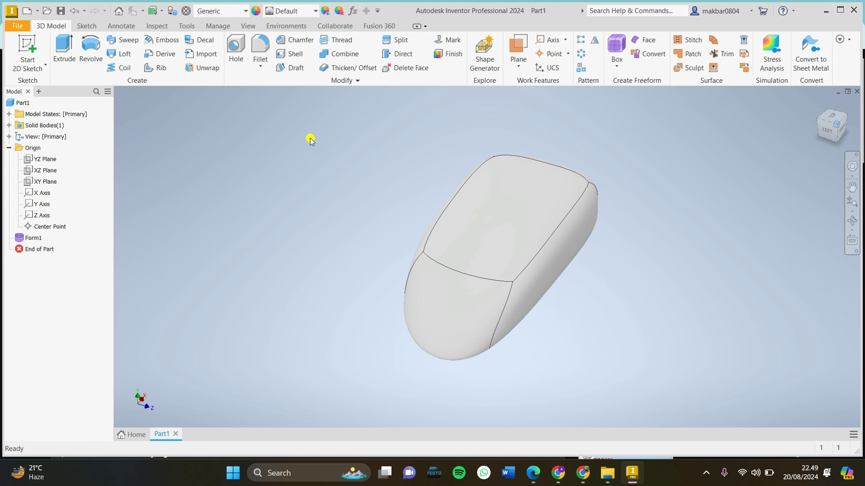
pyautogui.click(73, 28)
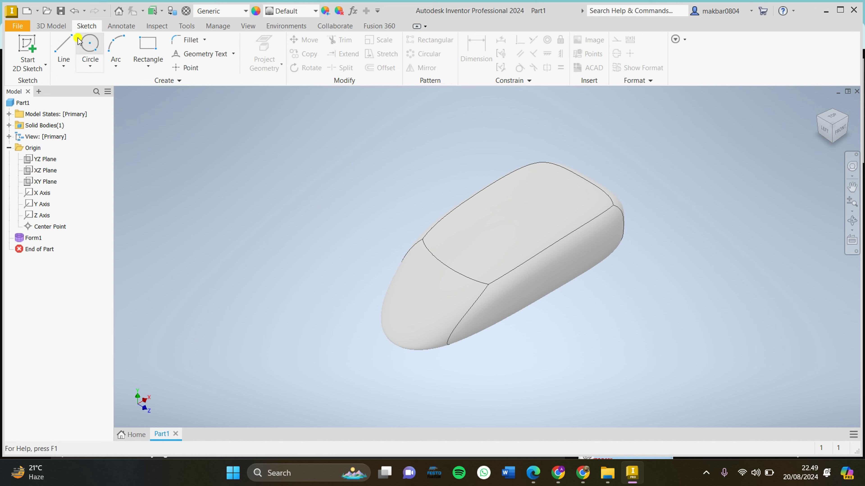
pyautogui.click(51, 26)
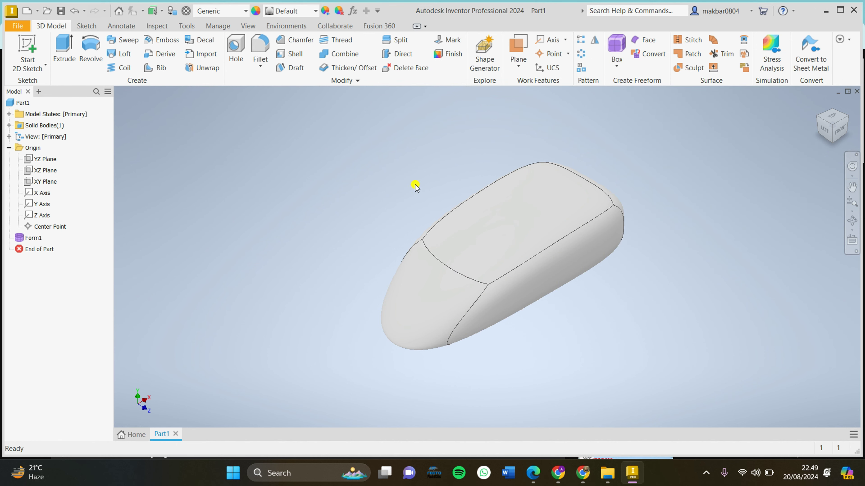
# Step: Delete the Form1 freeform body from the part
pyautogui.moveTo(248, 137); pyautogui.dragTo(742, 368)
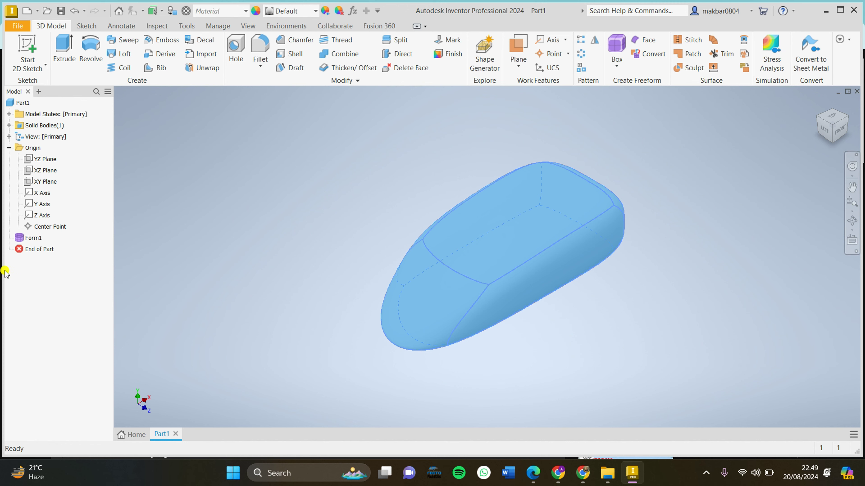
pyautogui.click(39, 241)
pyautogui.rightClick(38, 240)
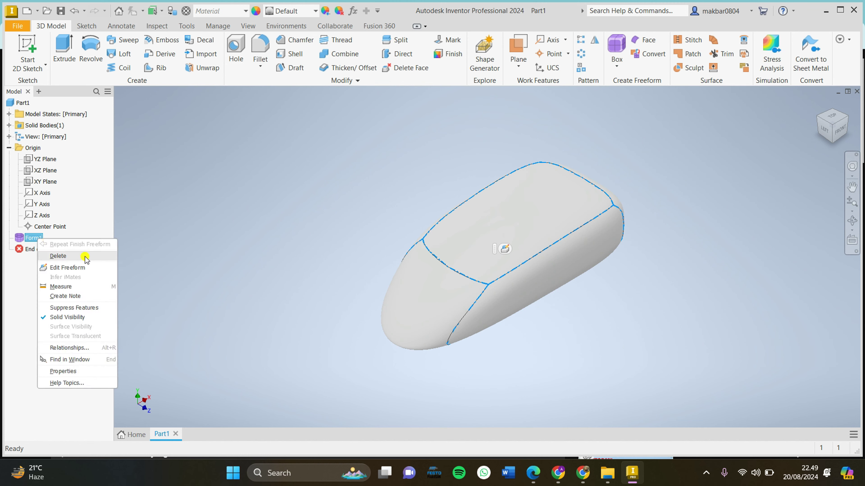
pyautogui.click(58, 256)
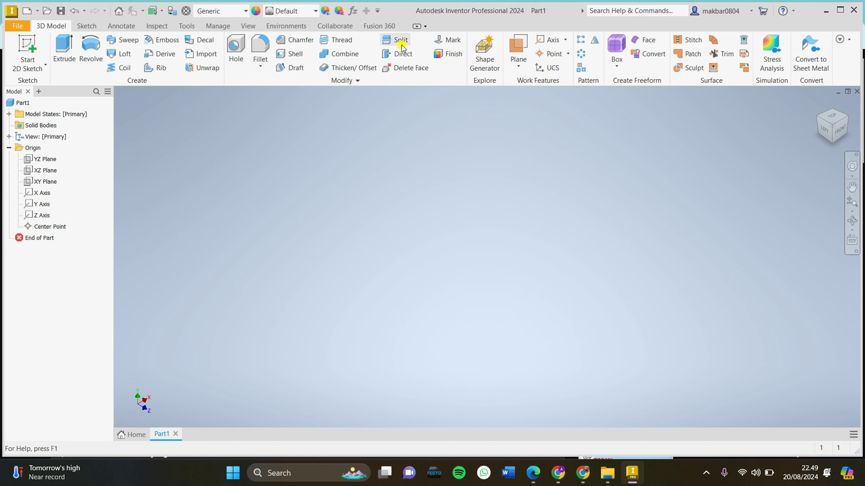
# Step: Start a new 2D sketch on the XZ plane
pyautogui.click(86, 26)
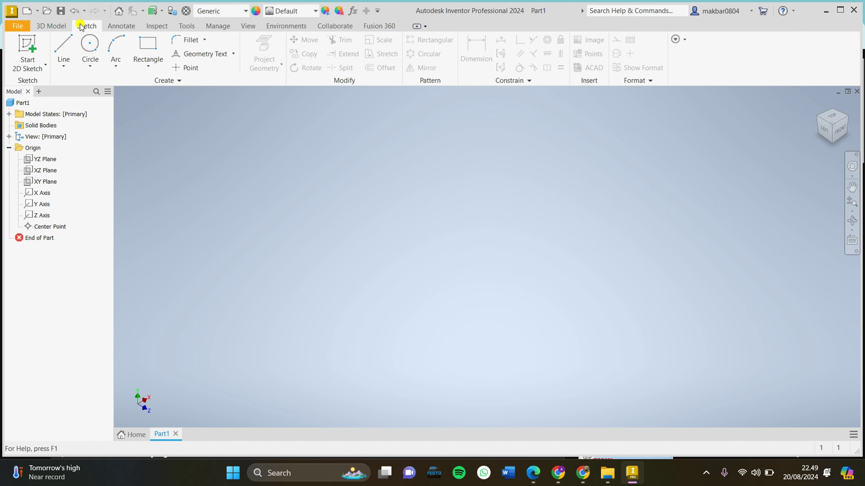
pyautogui.click(28, 48)
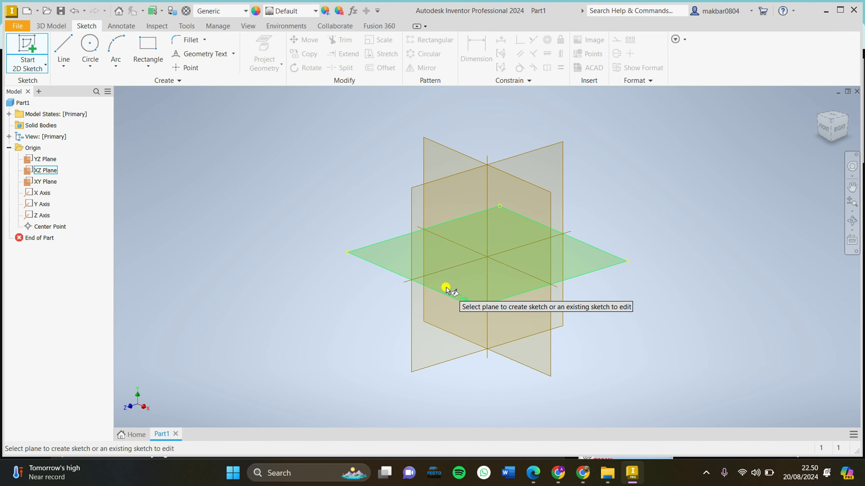
pyautogui.click(445, 285)
# Step: Draw a two-point rectangle beside the origin, with its long side along the Z axis, and finish the sketch
pyautogui.click(157, 48)
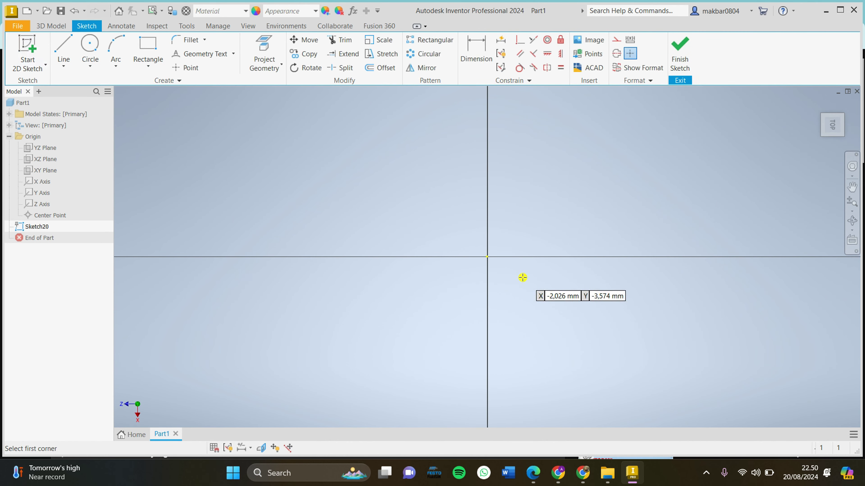
pyautogui.click(487, 258)
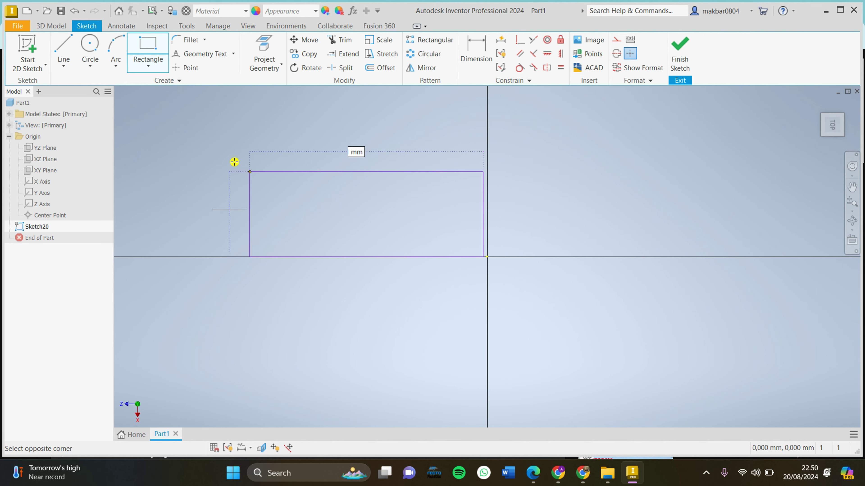
pyautogui.click(145, 110)
pyautogui.click(676, 67)
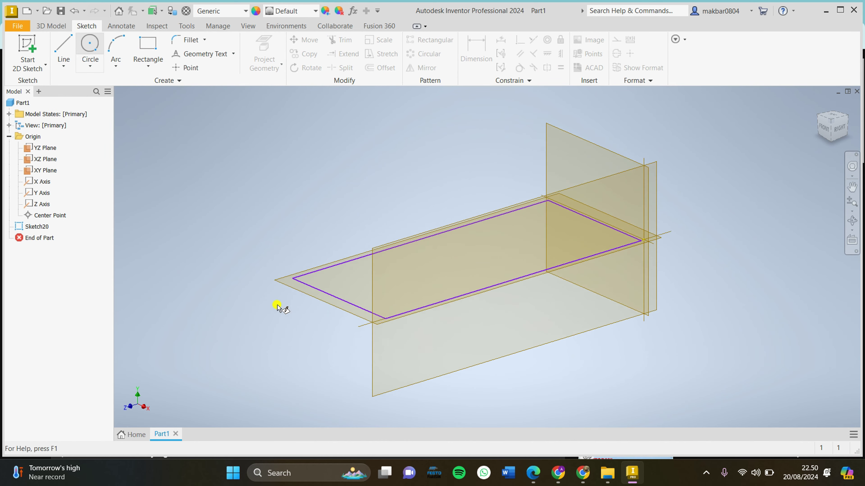
# Step: Draw a circle near the middle of the rectangle in a second sketch on the XZ plane and finish that sketch
pyautogui.click(309, 280)
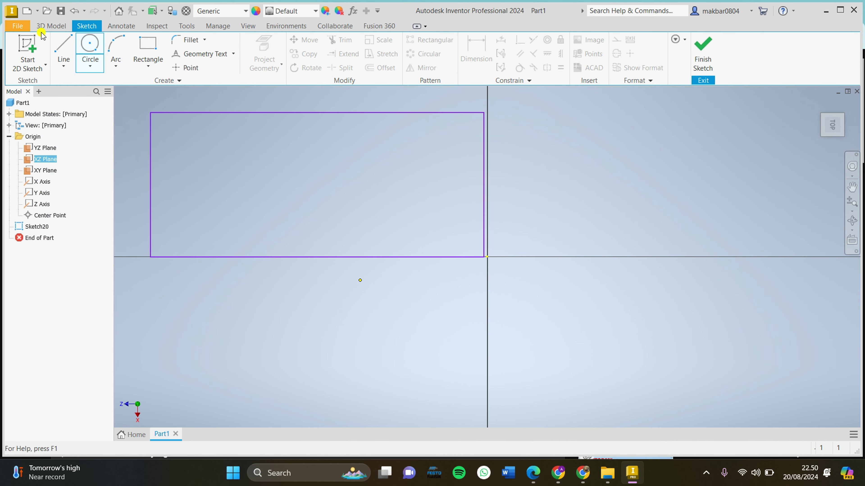
pyautogui.click(332, 187)
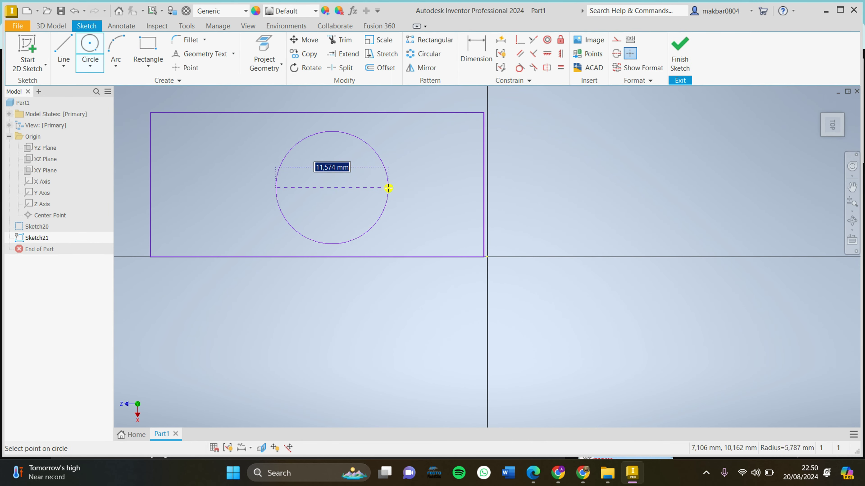
pyautogui.click(394, 187)
pyautogui.click(684, 49)
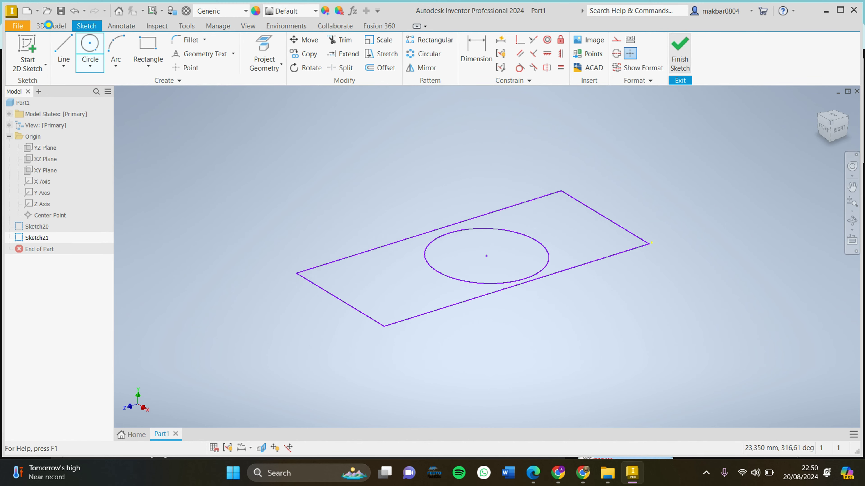
pyautogui.press('e')
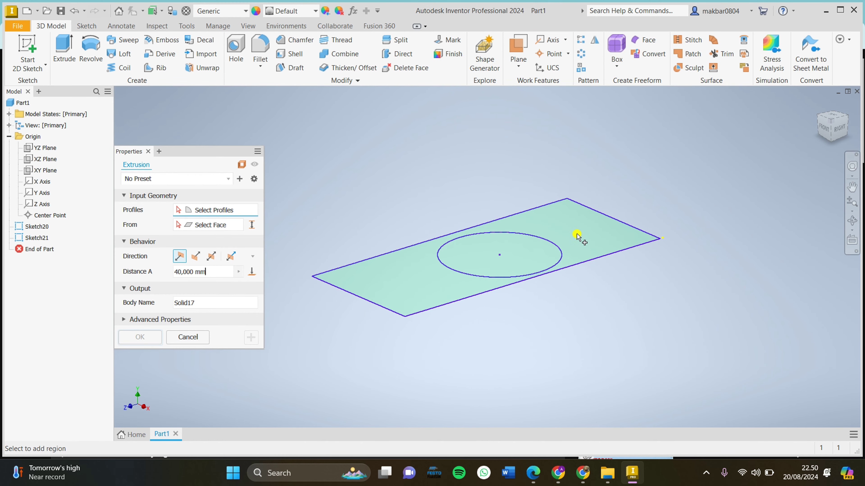
pyautogui.click(575, 235)
pyautogui.press('Escape')
pyautogui.click(72, 58)
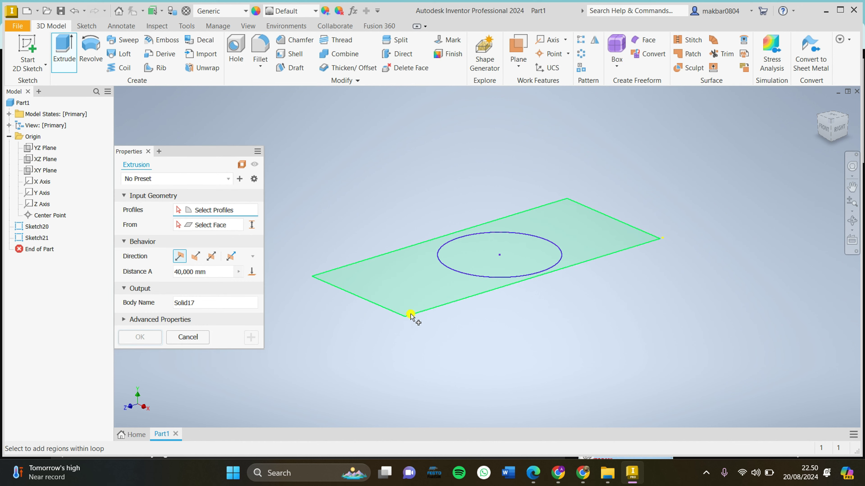
pyautogui.press('Escape')
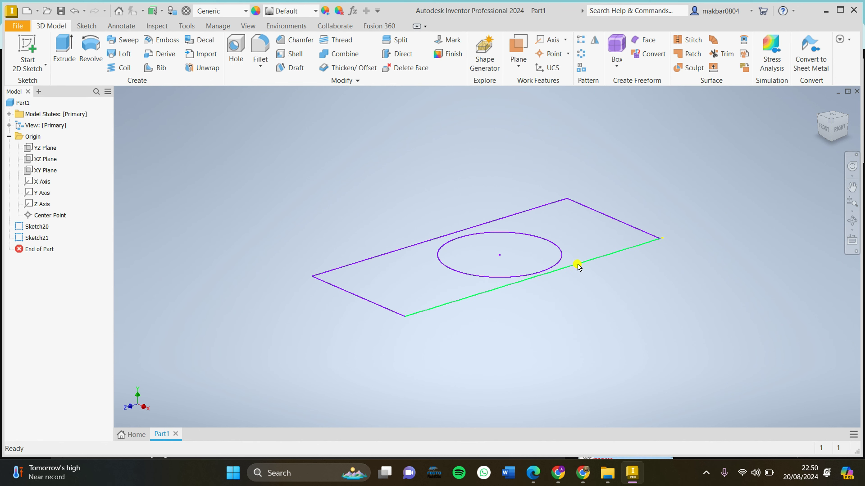
# Step: Undo the separate circle sketch and the rectangle, back to the empty first sketch on the XZ plane
pyautogui.doubleClick(577, 268)
pyautogui.hotkey('ctrl', 'z')
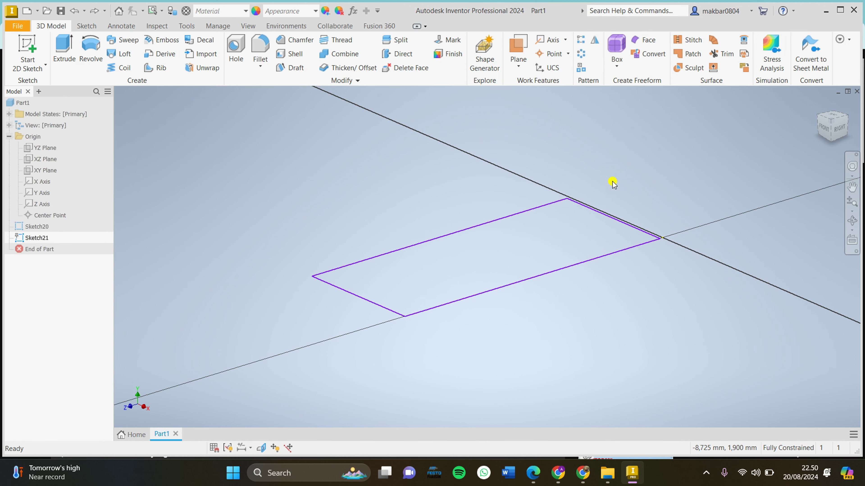
pyautogui.click(86, 26)
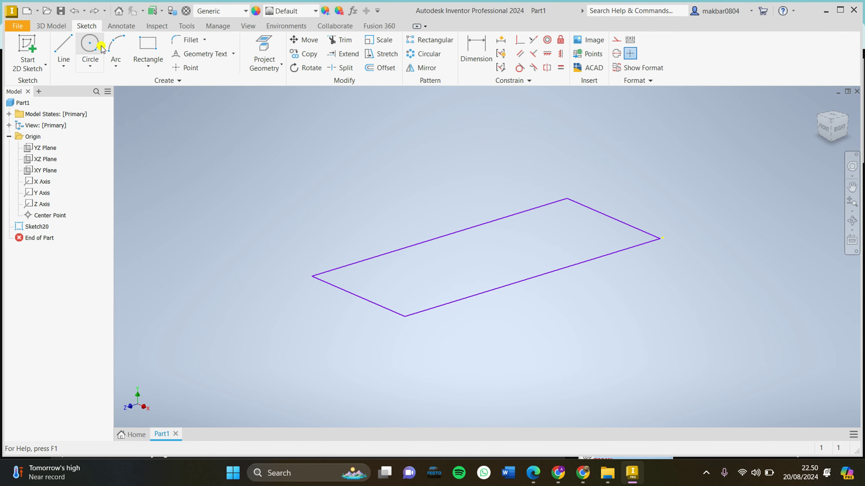
pyautogui.click(90, 43)
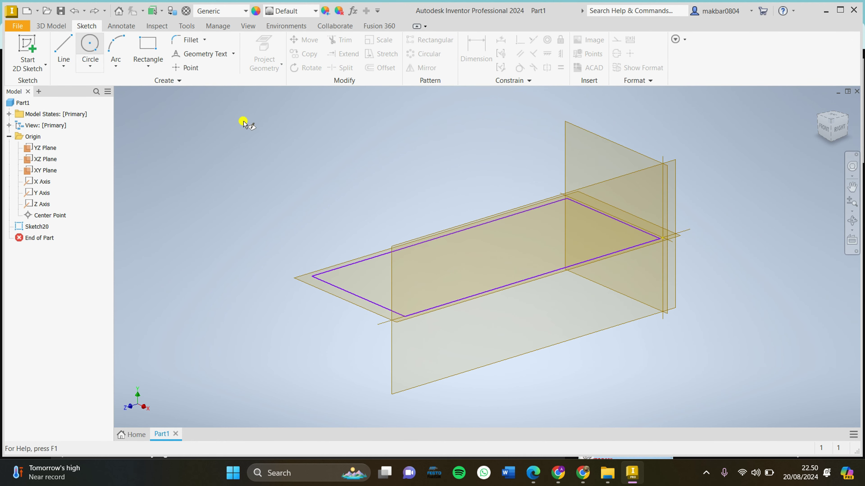
pyautogui.click(444, 180)
# Step: Draw a two-point rectangle from the origin and a circle inside it in the same sketch, and finish the sketch
pyautogui.click(148, 46)
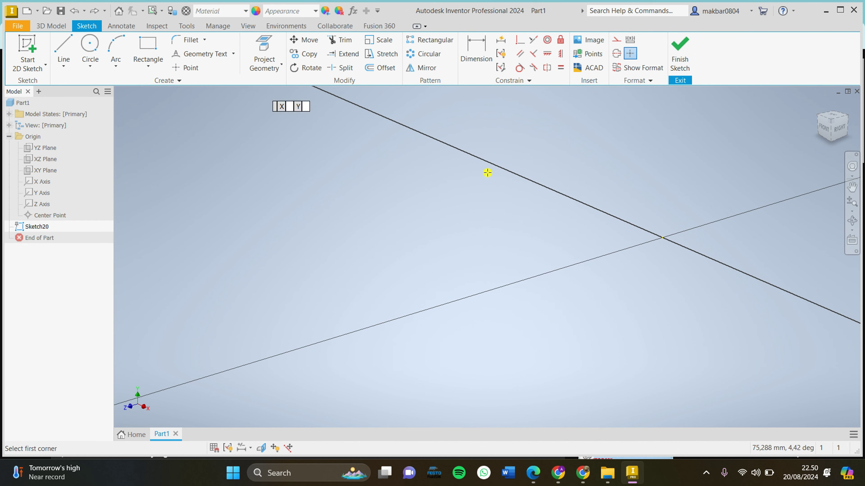
pyautogui.click(659, 237)
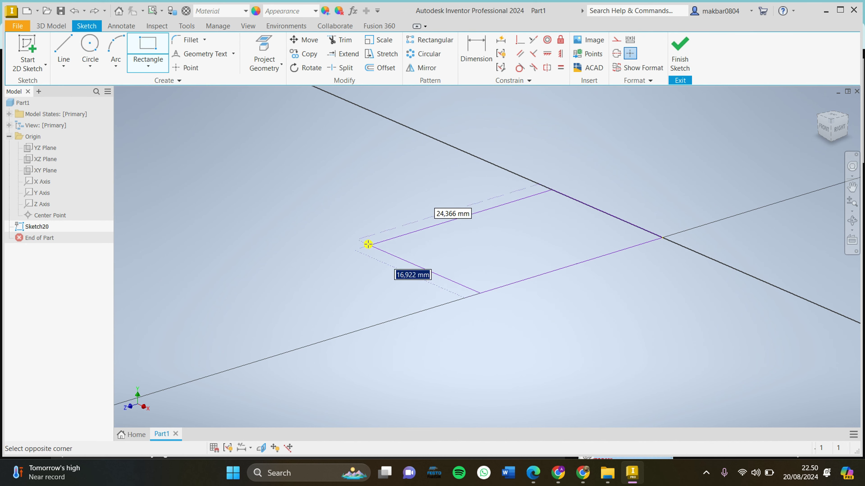
pyautogui.click(234, 220)
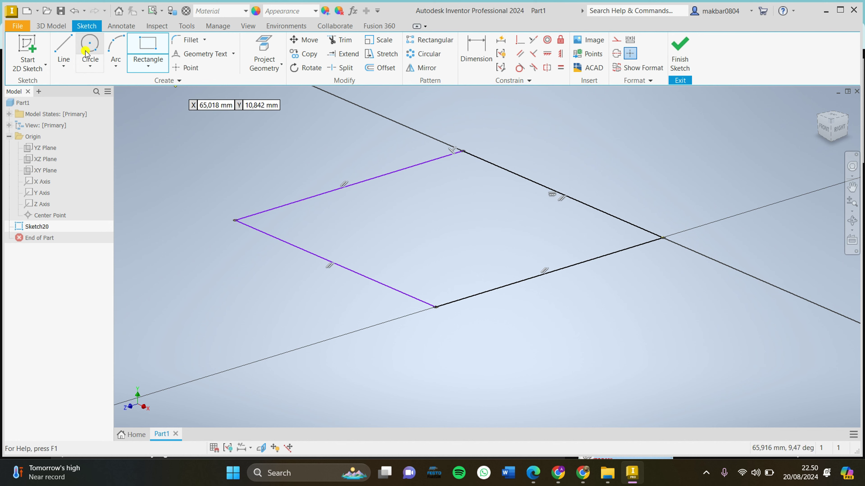
pyautogui.click(89, 44)
pyautogui.click(467, 223)
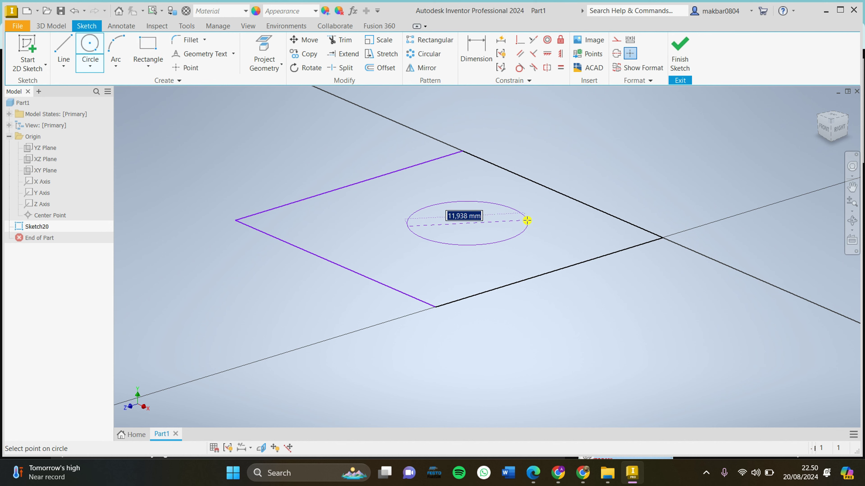
pyautogui.click(540, 215)
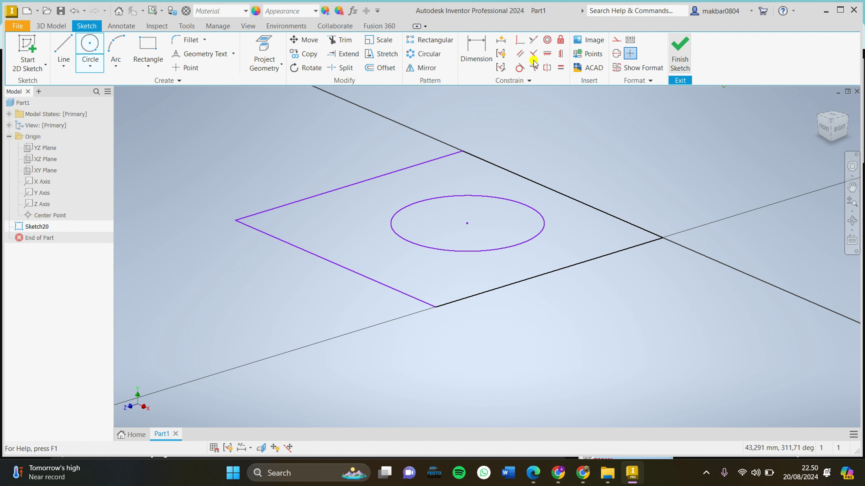
pyautogui.click(679, 51)
# Step: Extrude the rectangular region around the circle 40 mm upward as a solid block with a round through-hole
pyautogui.click(64, 48)
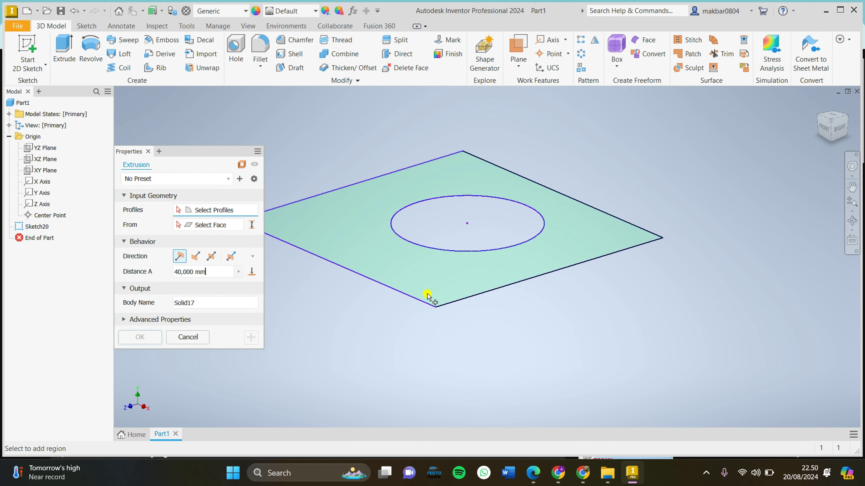
pyautogui.click(428, 296)
pyautogui.scroll(-5, 430, 234)
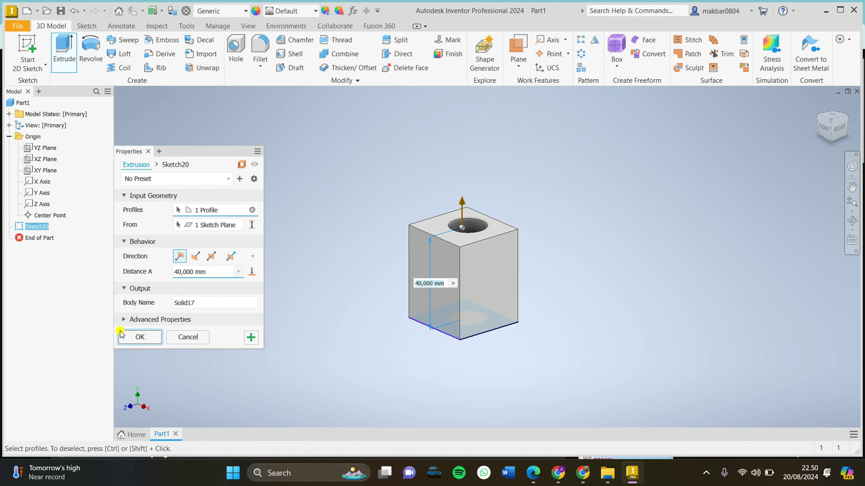
pyautogui.click(140, 337)
# Step: Create a work plane offset about -16.75 mm from the block's right face so that it passes through the hole
pyautogui.click(395, 41)
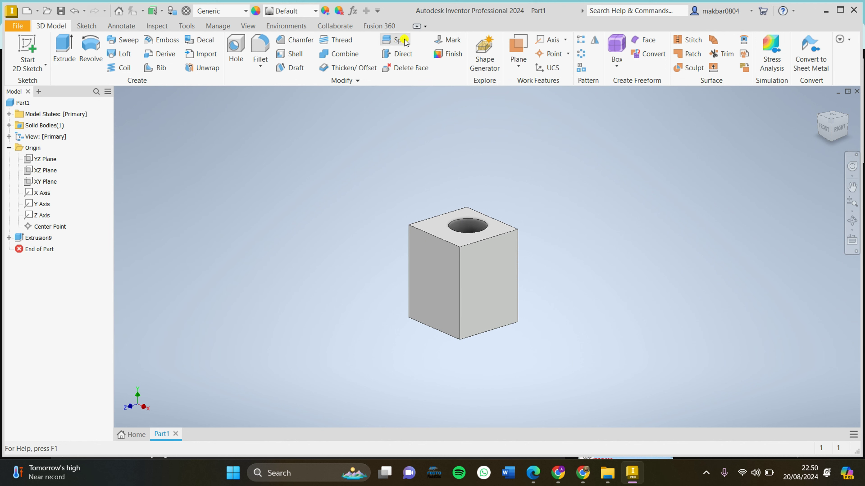
pyautogui.click(518, 66)
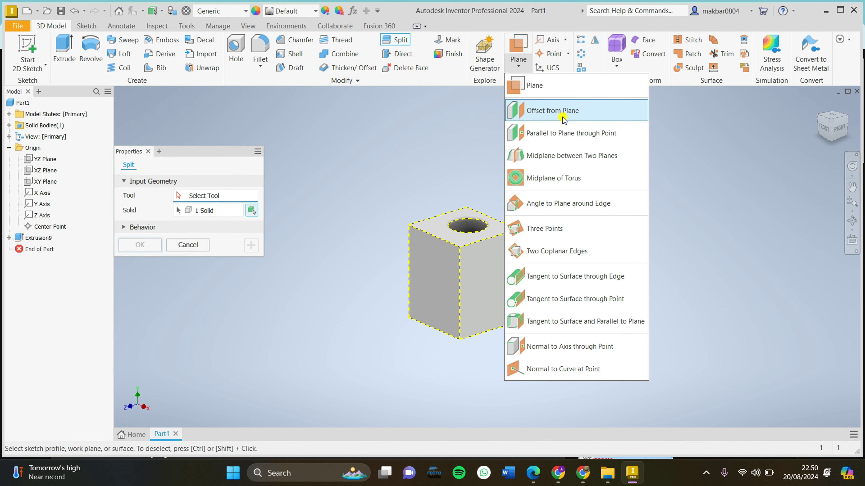
pyautogui.click(571, 110)
pyautogui.scroll(5, 500, 275)
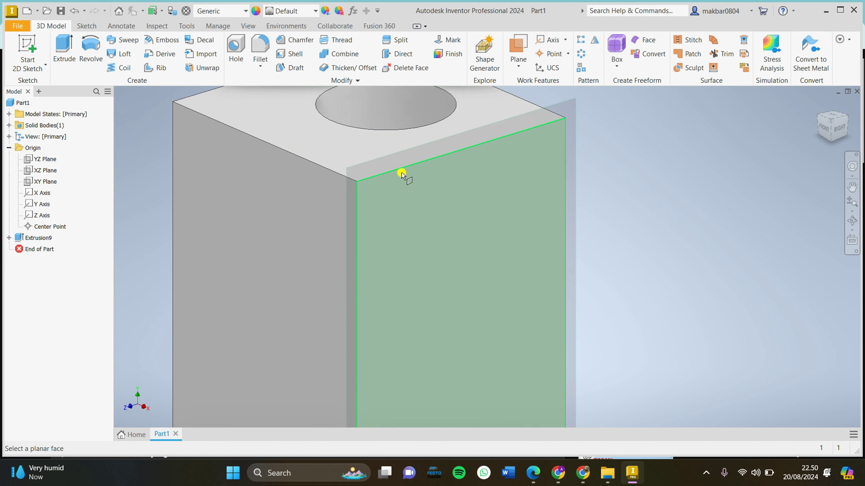
pyautogui.click(401, 173)
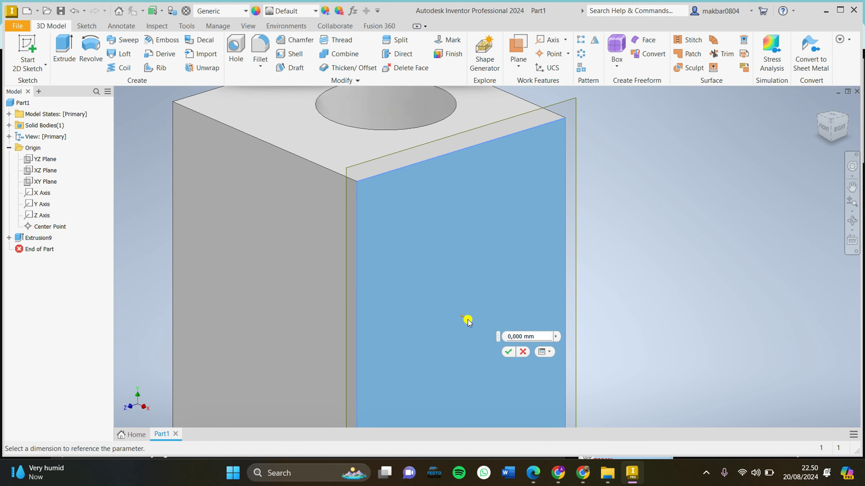
pyautogui.moveTo(467, 322); pyautogui.dragTo(361, 298)
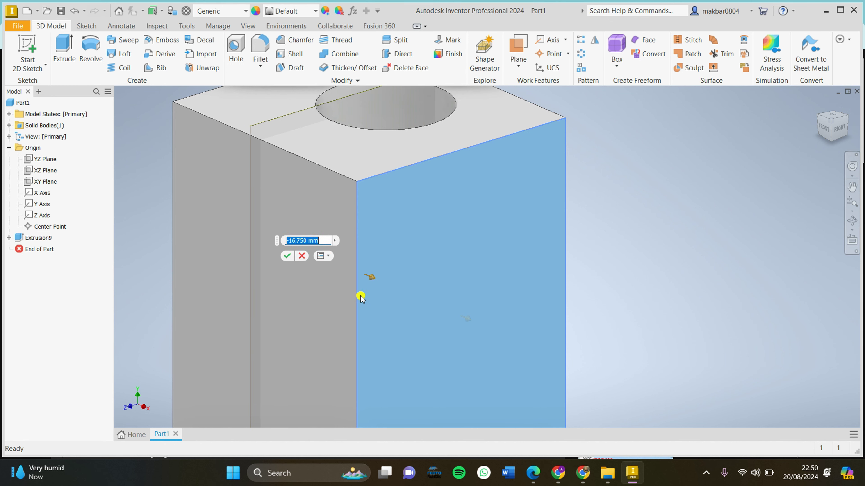
pyautogui.press('Return')
# Step: Split the block into two solid bodies with the offset work plane as the split tool
pyautogui.scroll(-5, 439, 273)
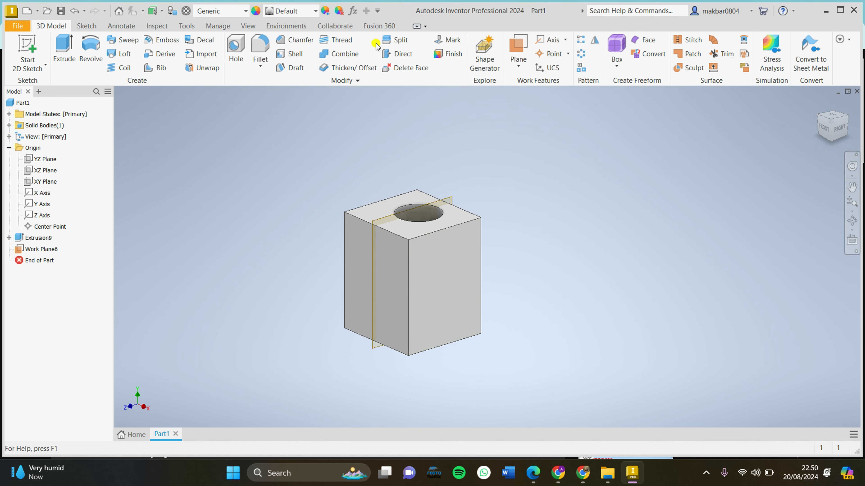
pyautogui.click(392, 39)
pyautogui.click(372, 225)
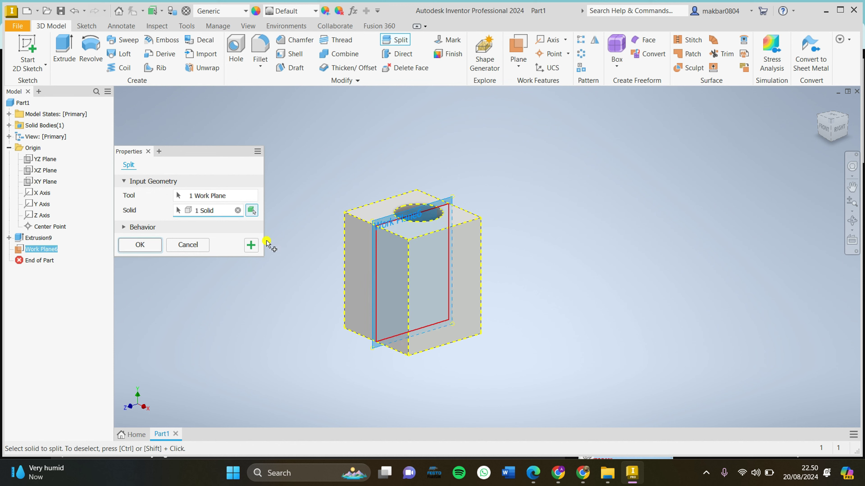
pyautogui.scroll(4, 459, 276)
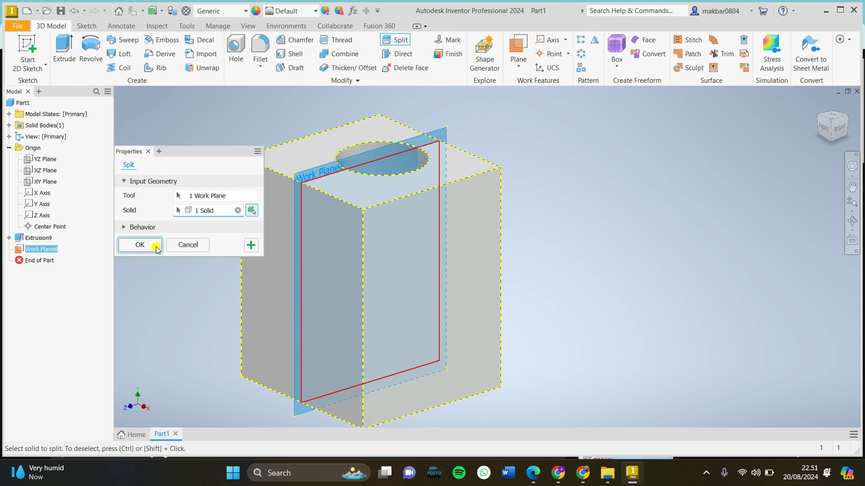
pyautogui.click(139, 245)
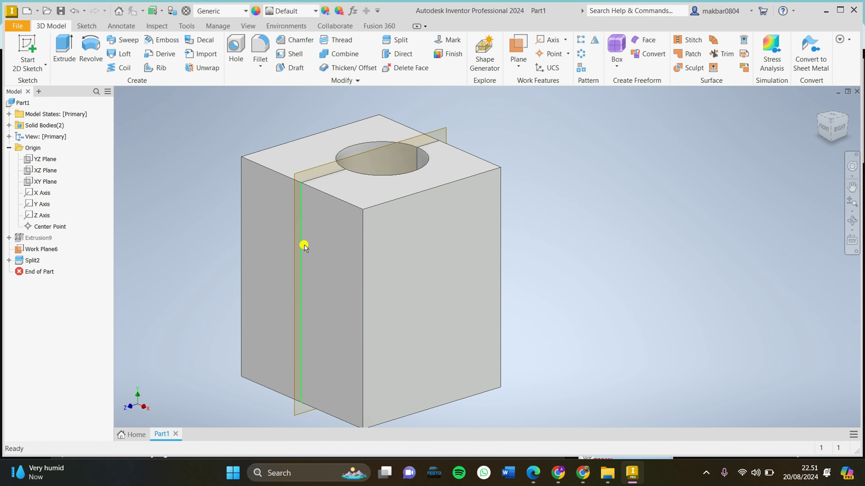
# Step: Move the left half of the split block past the other half with a free-drag body move
pyautogui.click(351, 80)
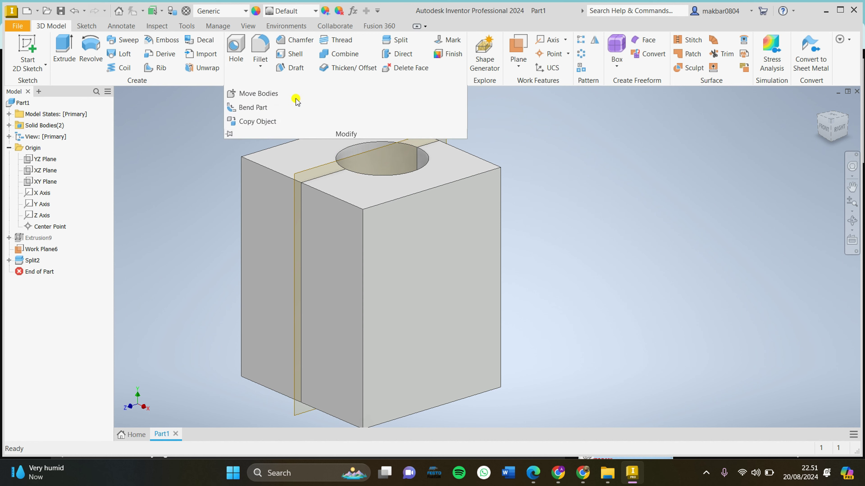
pyautogui.click(259, 92)
pyautogui.scroll(-3, 492, 271)
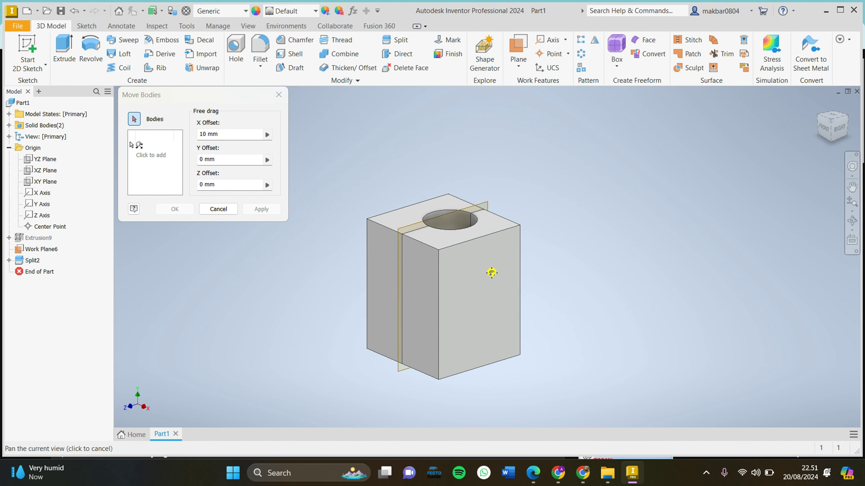
pyautogui.click(440, 246)
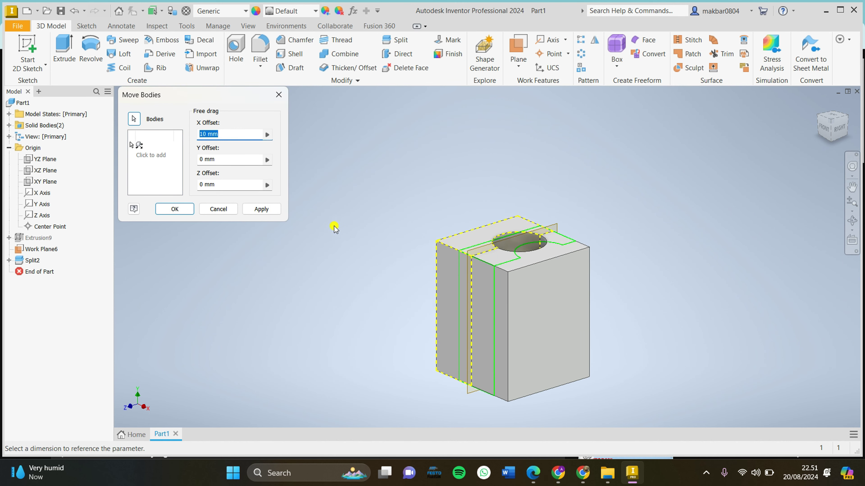
pyautogui.moveTo(518, 273); pyautogui.dragTo(595, 284)
pyautogui.scroll(4, 609, 281)
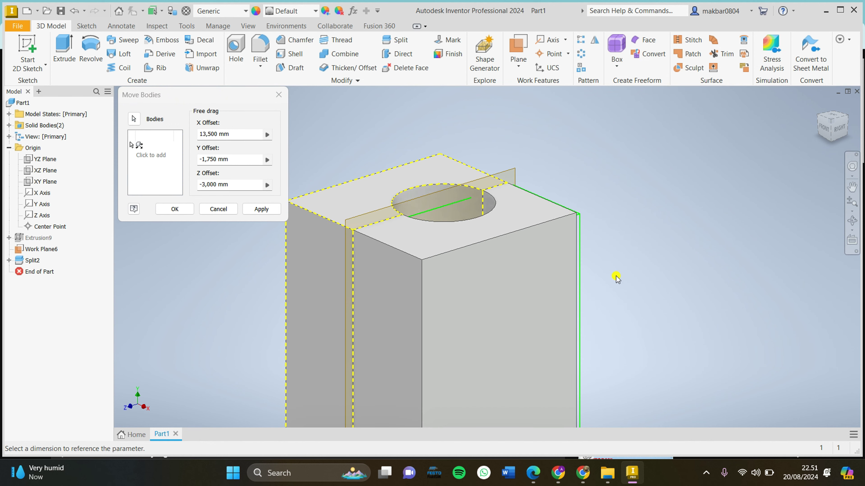
pyautogui.moveTo(546, 226); pyautogui.dragTo(648, 282)
pyautogui.click(172, 209)
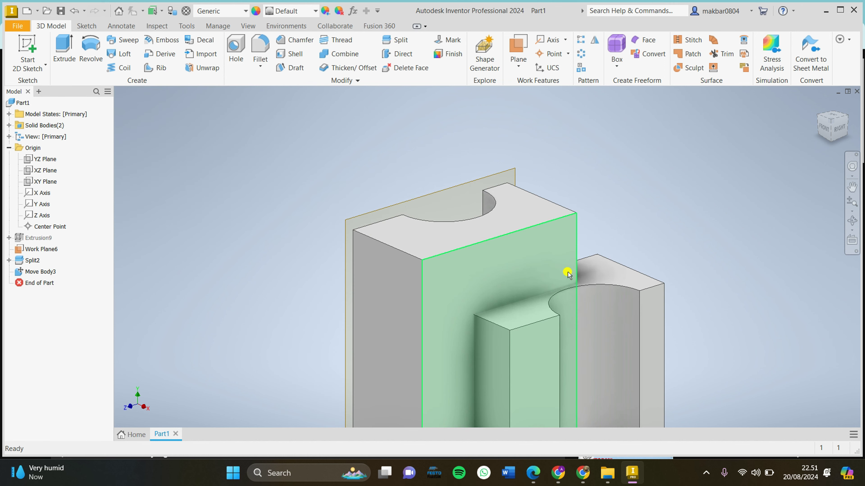
# Step: Shift the work plane away from the bodies, and undo that shift and the free-drag body move
pyautogui.moveTo(565, 273); pyautogui.dragTo(672, 209, button='middle')
pyautogui.moveTo(514, 188); pyautogui.dragTo(305, 170)
pyautogui.moveTo(544, 156); pyautogui.dragTo(512, 166)
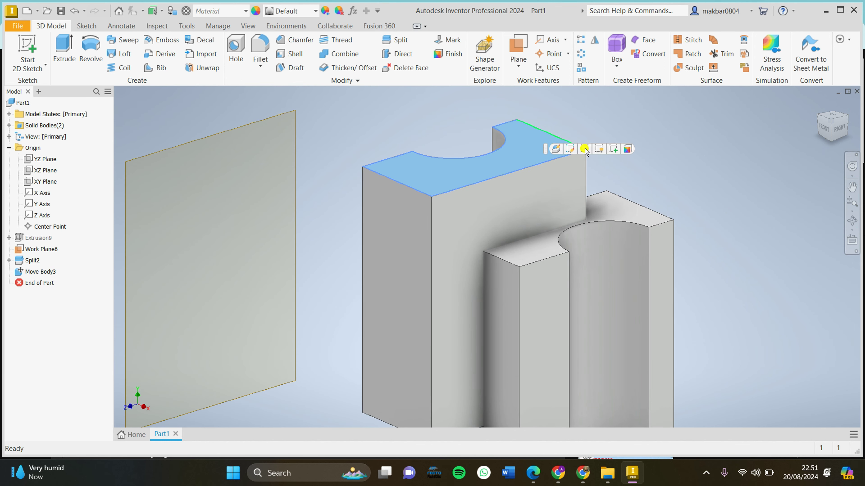
pyautogui.scroll(5, 689, 189)
pyautogui.scroll(-1, 693, 195)
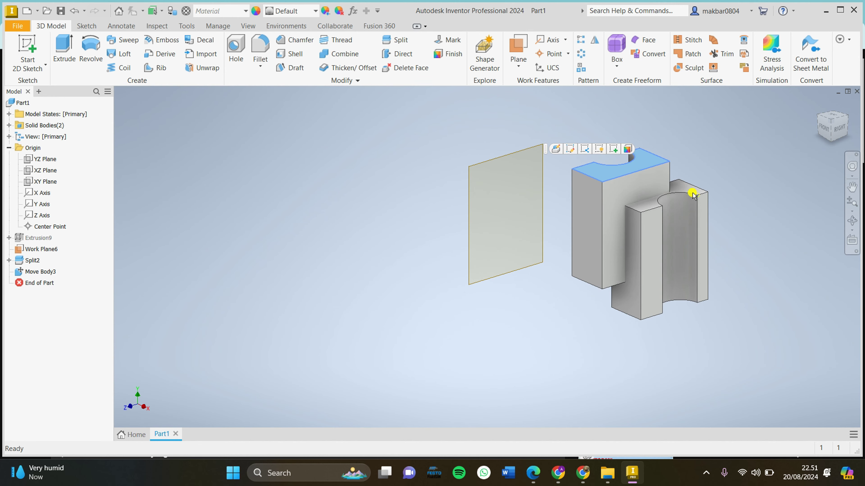
pyautogui.hotkey('ctrl', 'z')
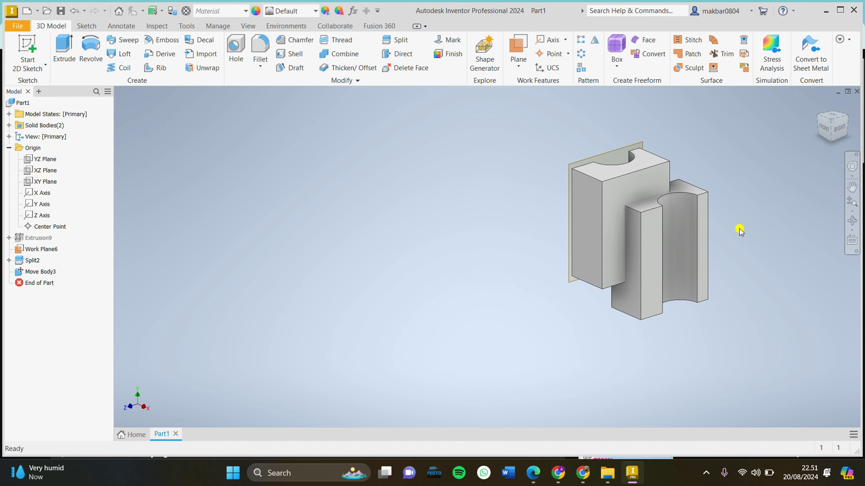
# Step: Move the right half of the split block with an X offset of 10 mm and Y and Z offsets of 0 mm
pyautogui.click(355, 81)
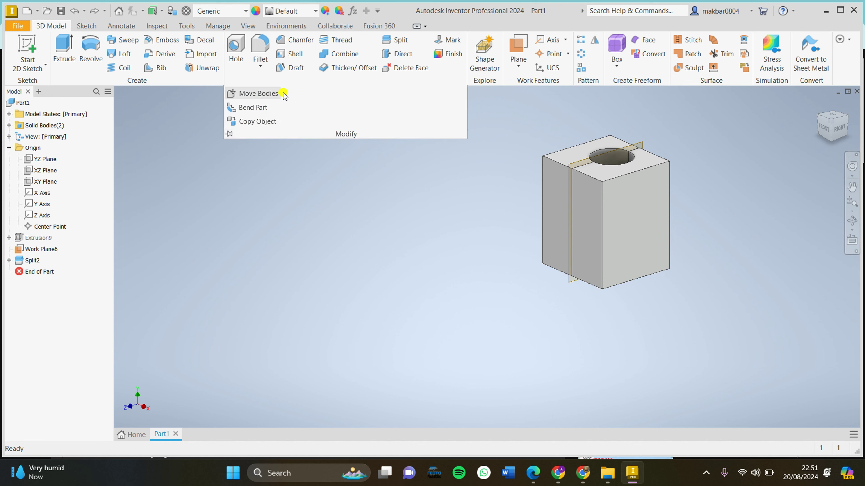
pyautogui.click(280, 91)
pyautogui.click(612, 287)
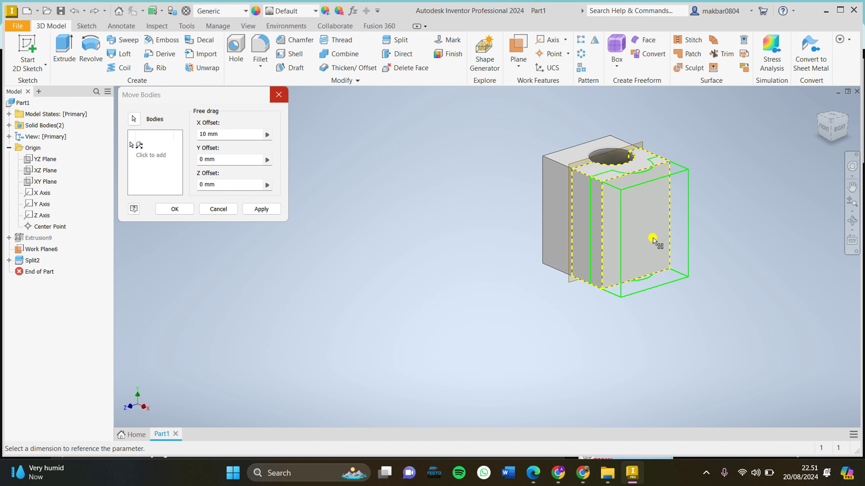
pyautogui.click(185, 209)
# Step: Examine the gap between the two block halves from the tilted front and isometric views
pyautogui.scroll(4, 643, 247)
pyautogui.moveTo(643, 247); pyautogui.dragTo(522, 371, button='middle')
pyautogui.scroll(-2, 550, 275)
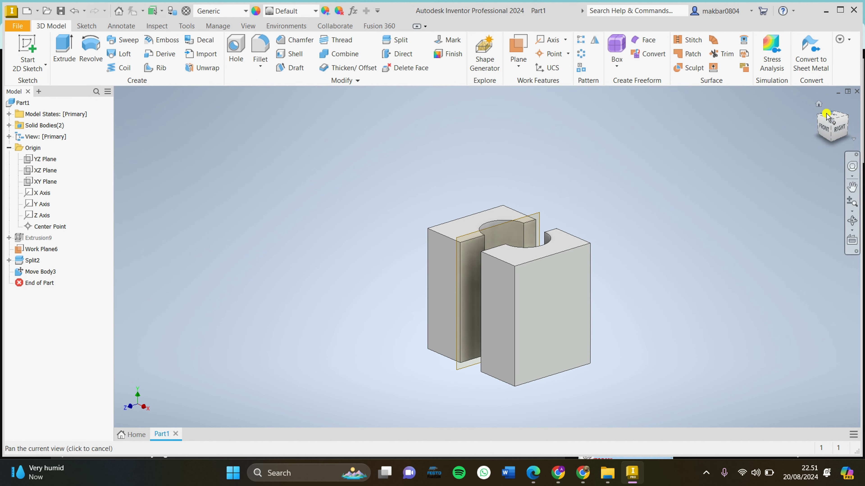
pyautogui.keyDown('shift'); pyautogui.moveTo(646, 266); pyautogui.dragTo(486, 244, button='middle'); pyautogui.keyUp('shift')
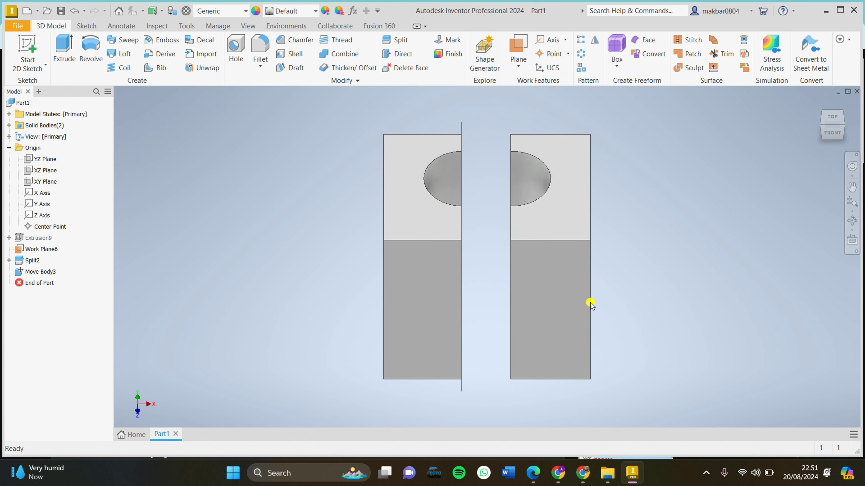
pyautogui.click(843, 127)
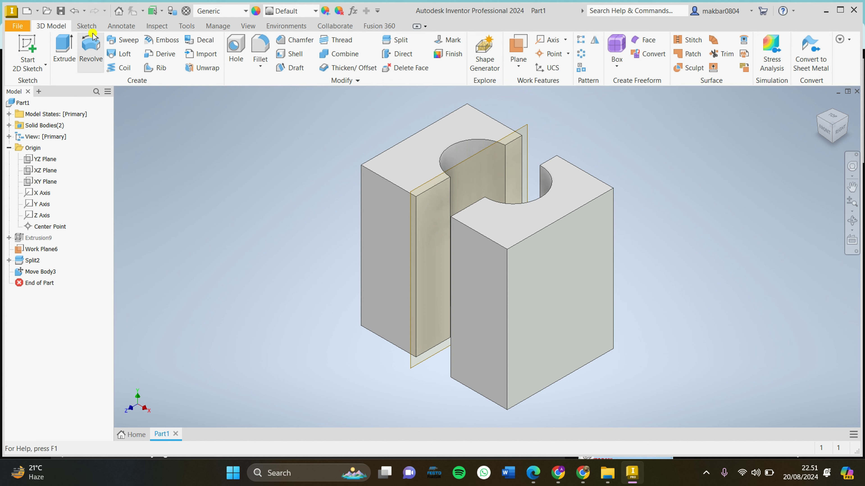
pyautogui.click(87, 26)
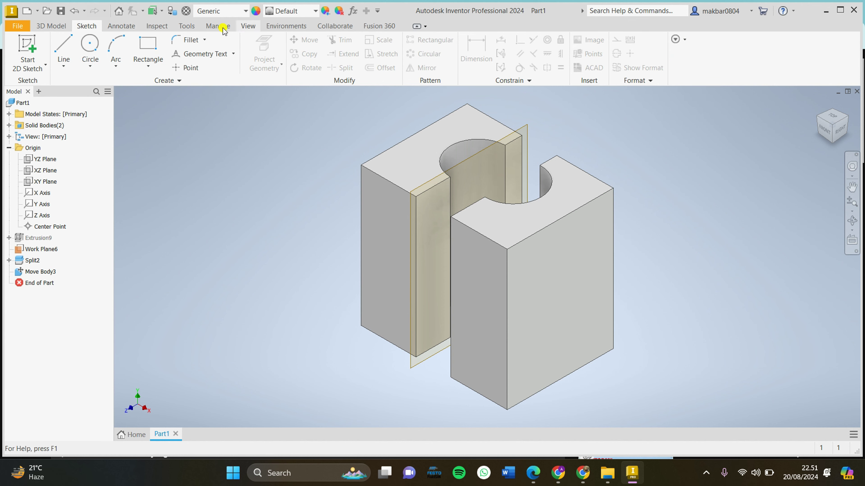
pyautogui.click(51, 26)
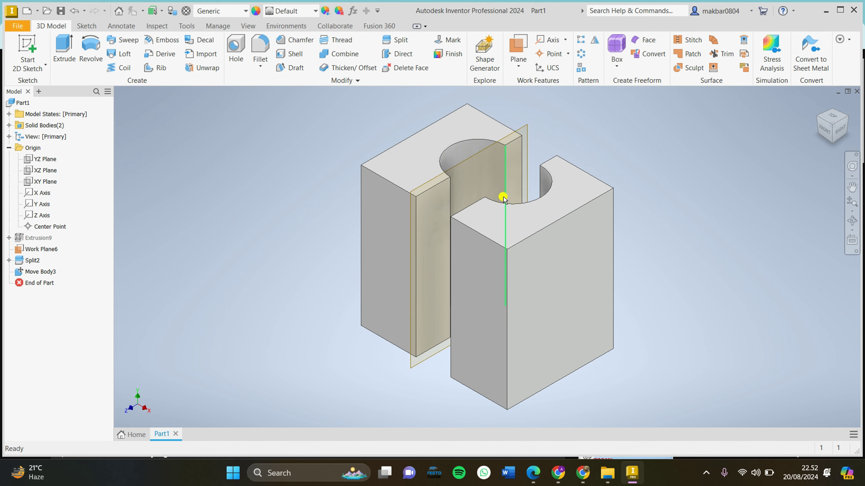
pyautogui.scroll(2, 625, 178)
pyautogui.scroll(-2, 626, 177)
pyautogui.moveTo(625, 178); pyautogui.dragTo(592, 245, button='middle')
pyautogui.scroll(-3, 613, 172)
pyautogui.scroll(-2, 594, 249)
pyautogui.scroll(3, 537, 177)
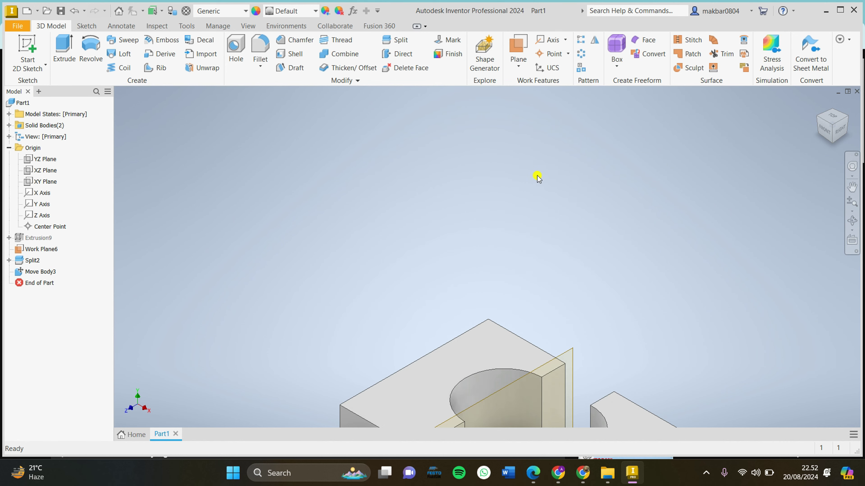
pyautogui.moveTo(536, 178); pyautogui.dragTo(556, 150, button='middle')
pyautogui.scroll(2, 593, 184)
pyautogui.scroll(-2, 617, 142)
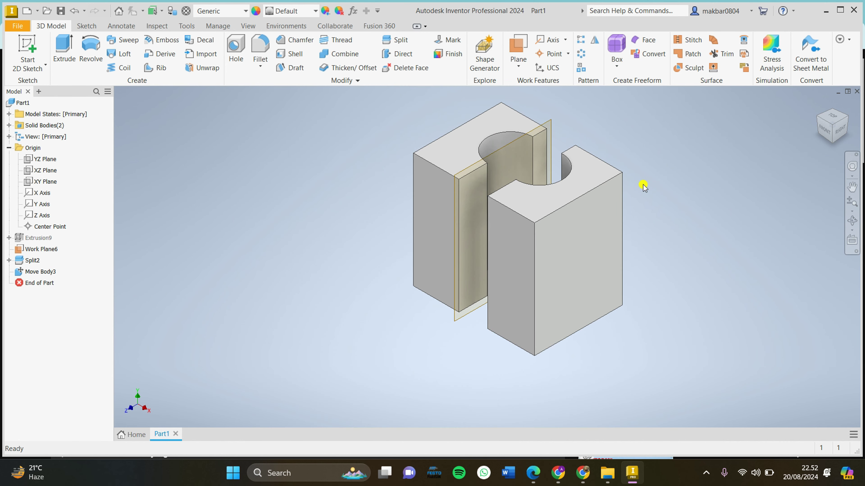
pyautogui.moveTo(642, 184); pyautogui.dragTo(596, 230, button='middle')
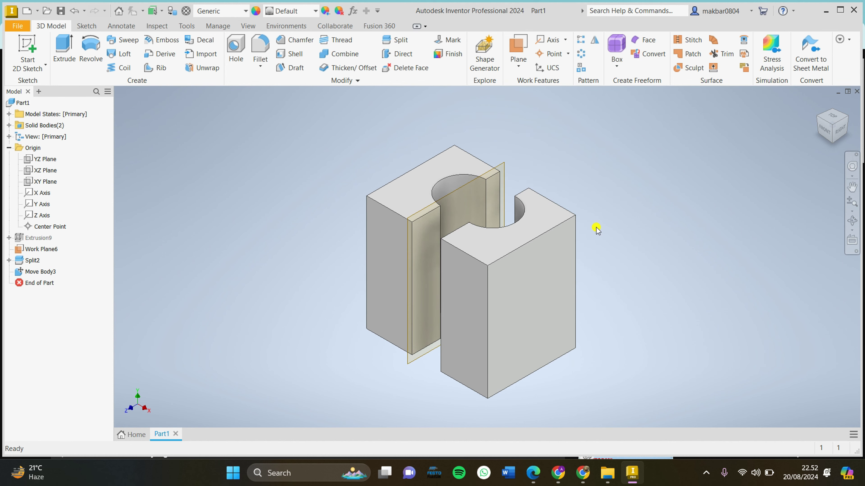